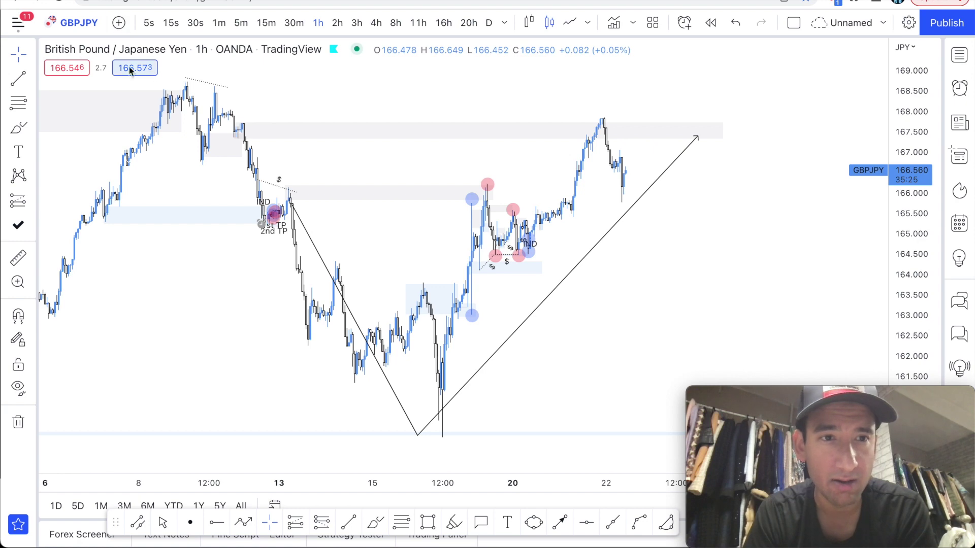
Examine the GBPJPY 1-hour price action from late May to 22 June, including the marked zones and projected path.
scroll(738, 193, "down", 3)
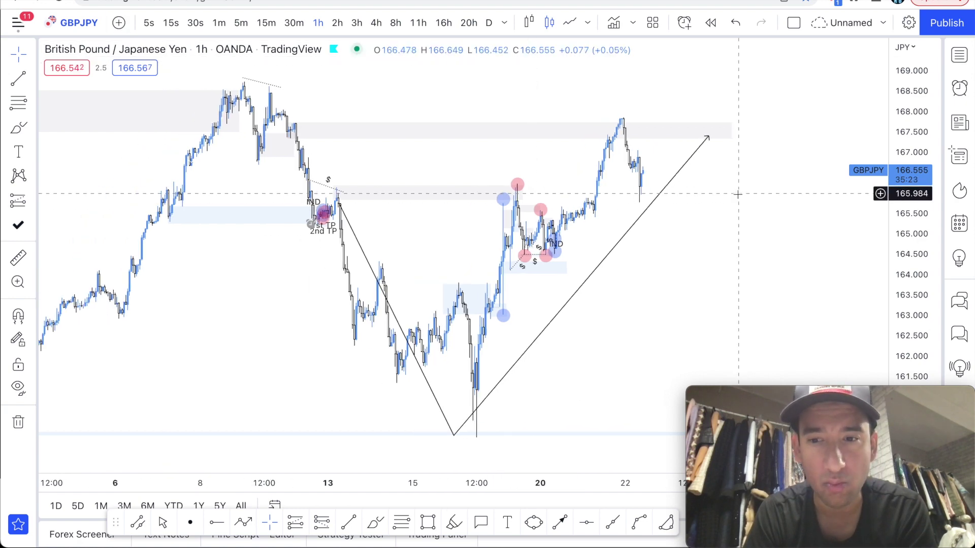
scroll(709, 229, "down", 3)
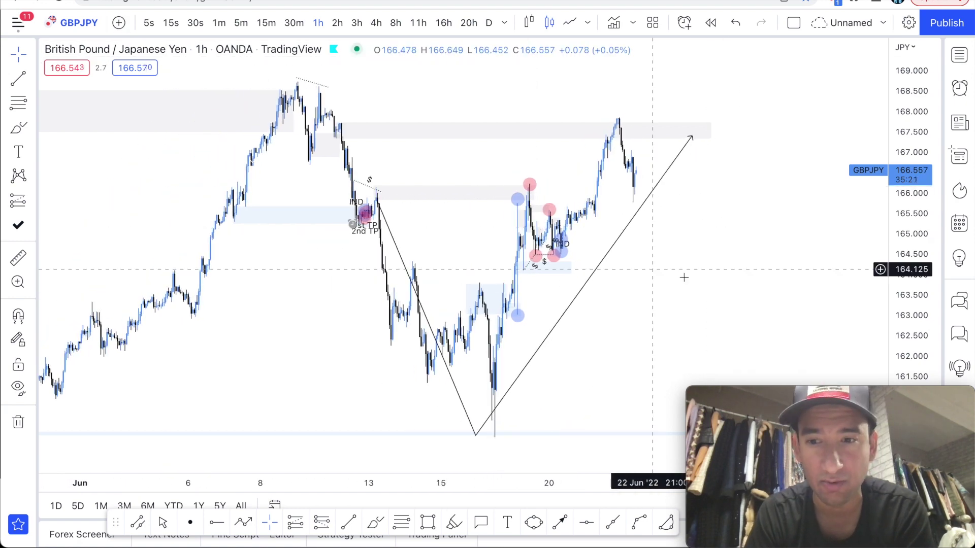
scroll(404, 330, "down", 2)
scroll(403, 330, "down", 2)
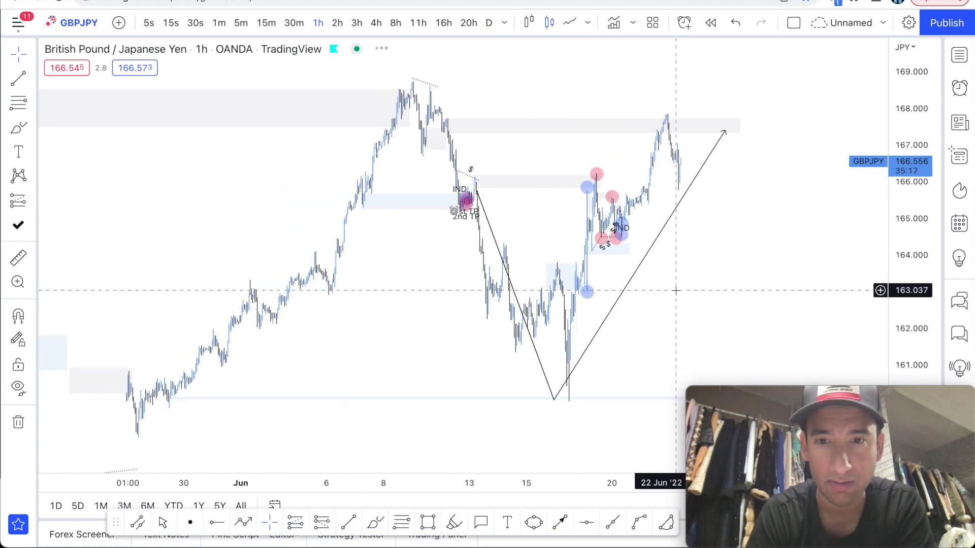
scroll(660, 295, "down", 2)
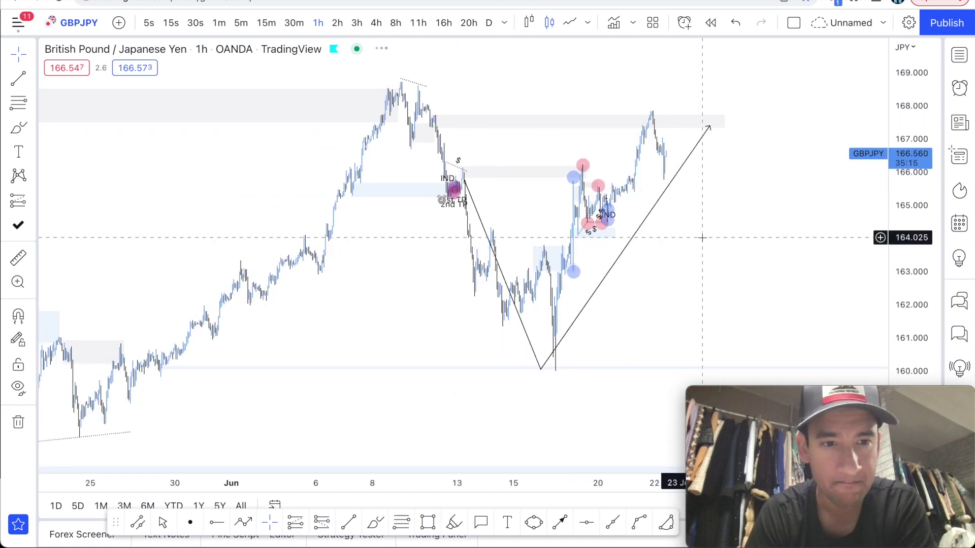
scroll(702, 237, "down", 1)
scroll(448, 303, "up", 1)
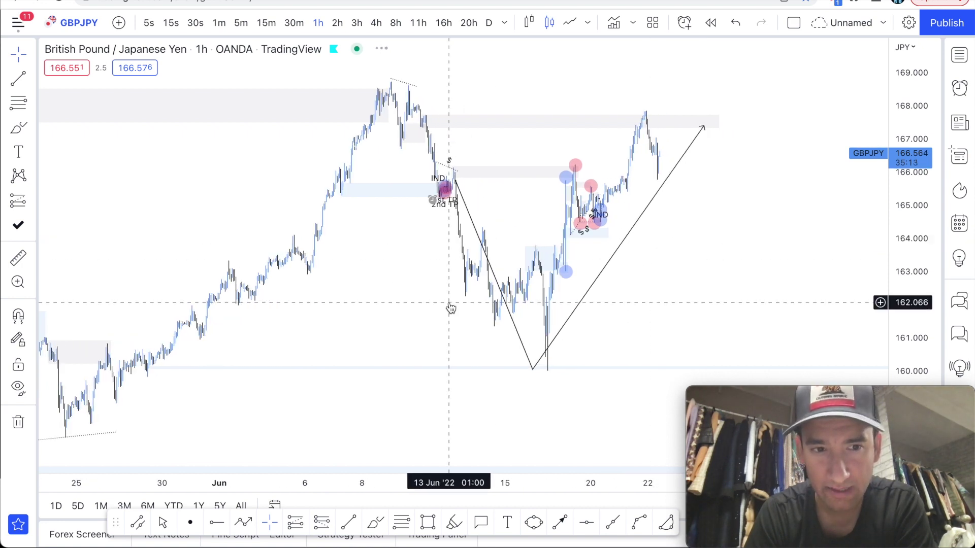
scroll(450, 307, "right", 2)
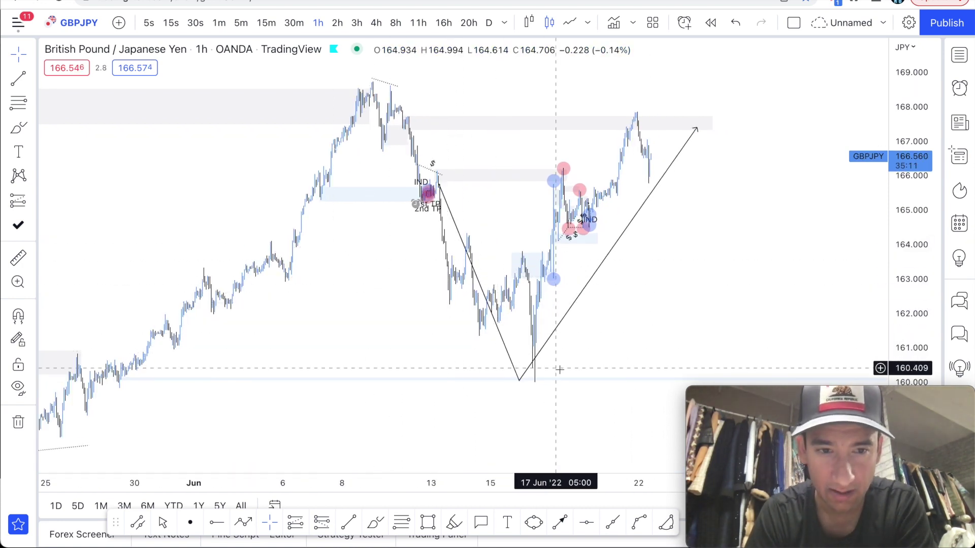
scroll(572, 369, "left", 2)
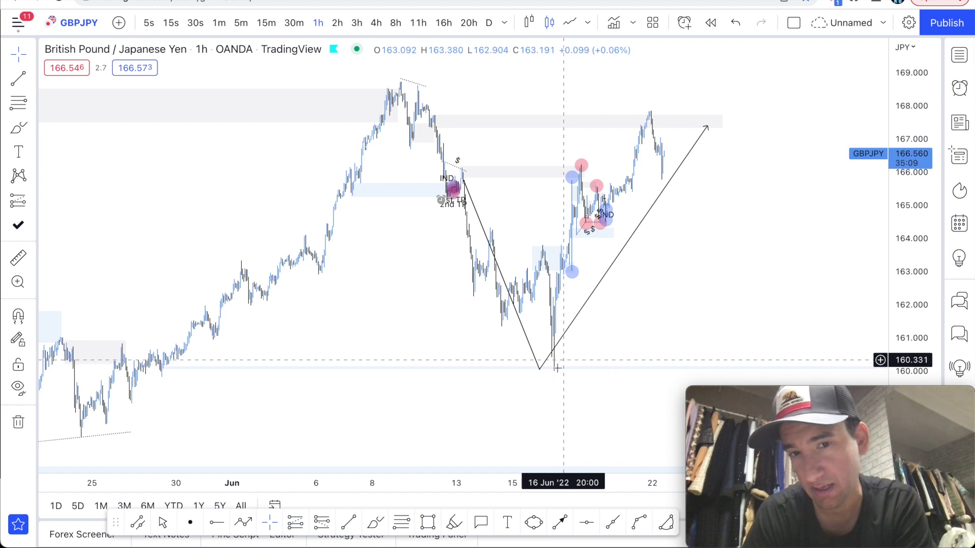
scroll(662, 273, "up", 2)
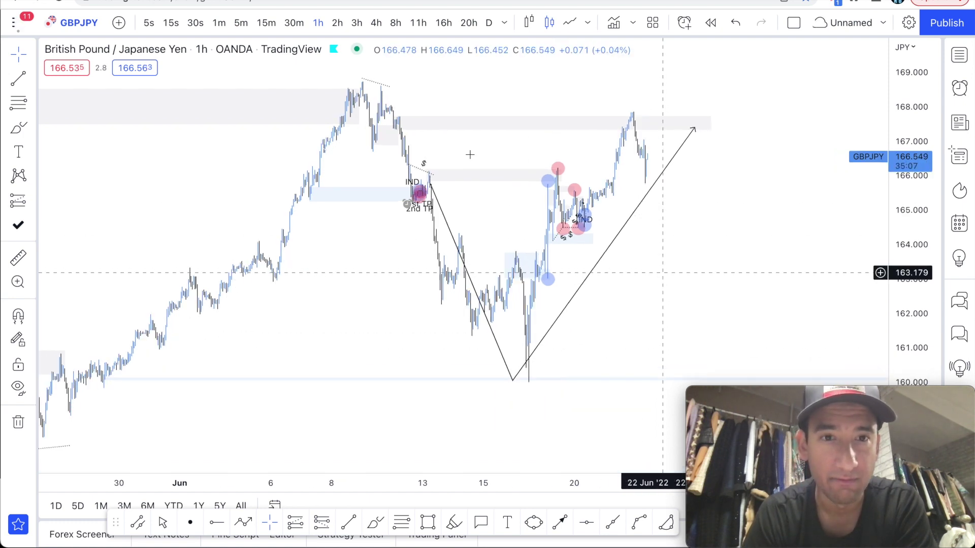
Switch the chart to the 4-hour timeframe and review the price structure from April to June.
type("4h")
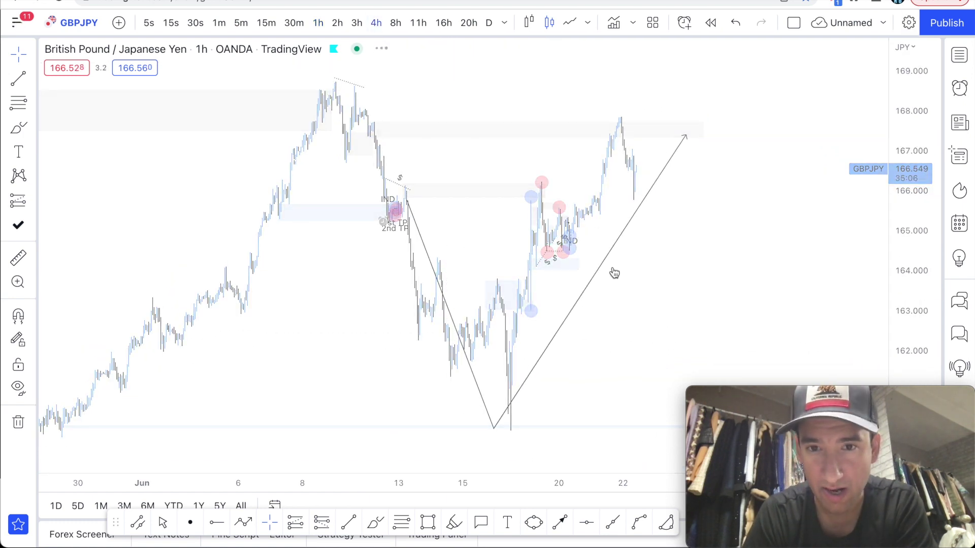
key("Return")
scroll(731, 252, "down", 4)
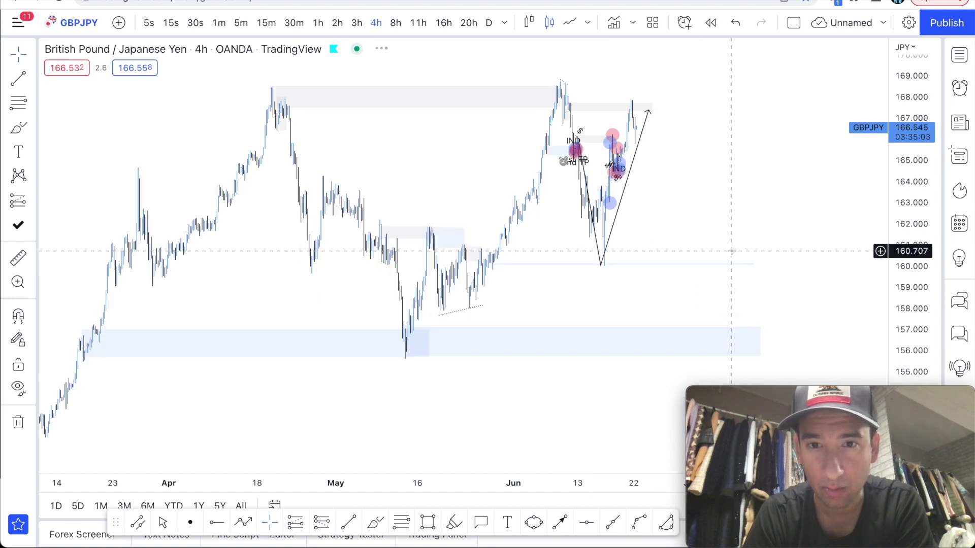
scroll(725, 253, "up", 1)
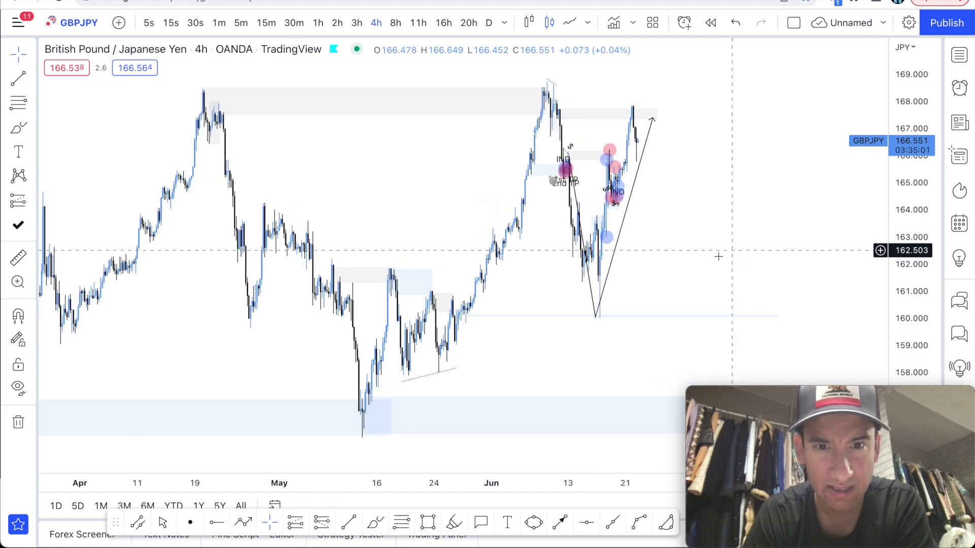
Switch the chart to the daily timeframe and examine the marked zones and swings from April to June.
left_click(489, 23)
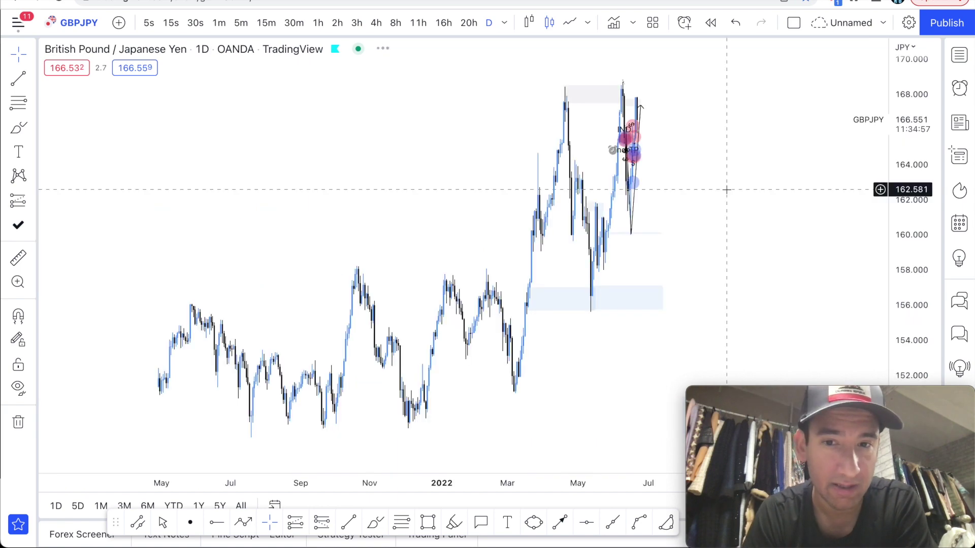
scroll(726, 189, "up", 2)
scroll(727, 190, "up", 5)
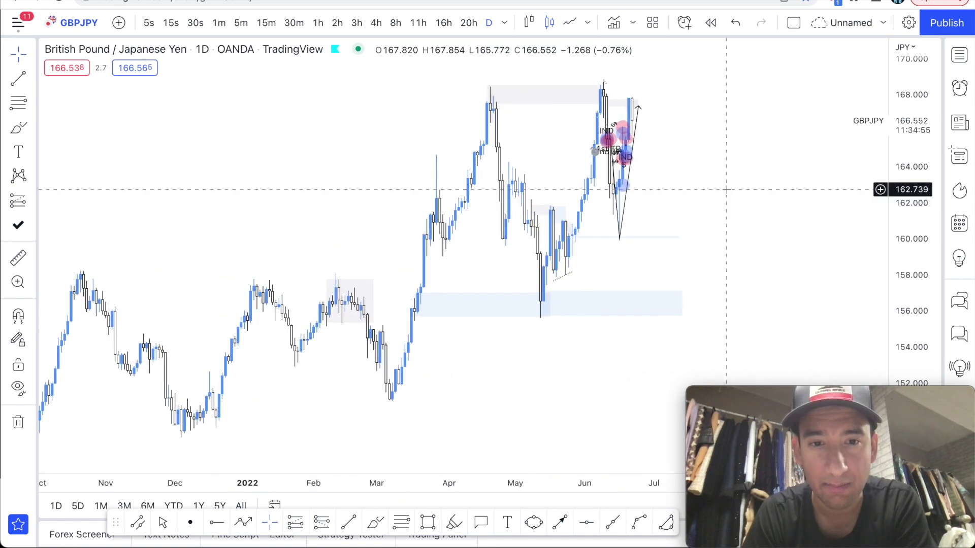
scroll(621, 224, "up", 5)
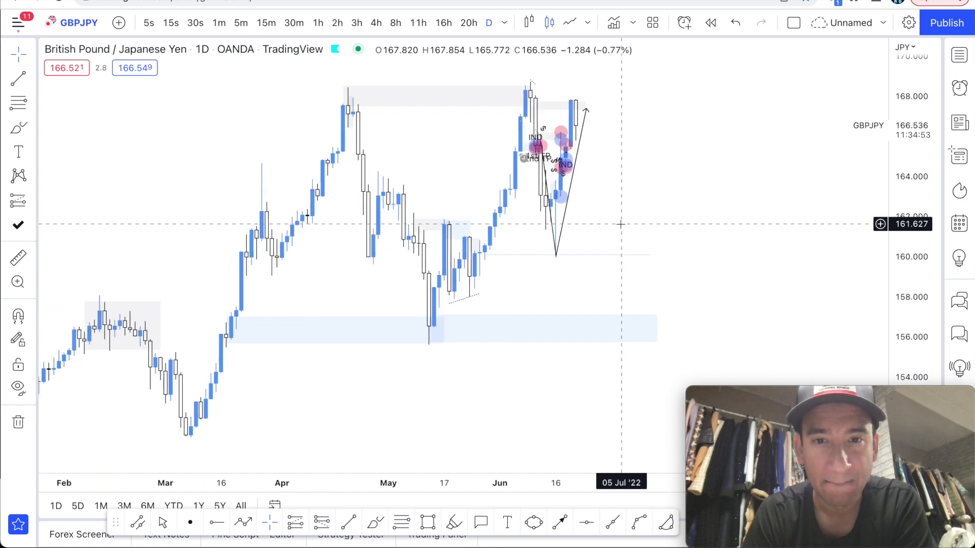
scroll(628, 182, "up", 3)
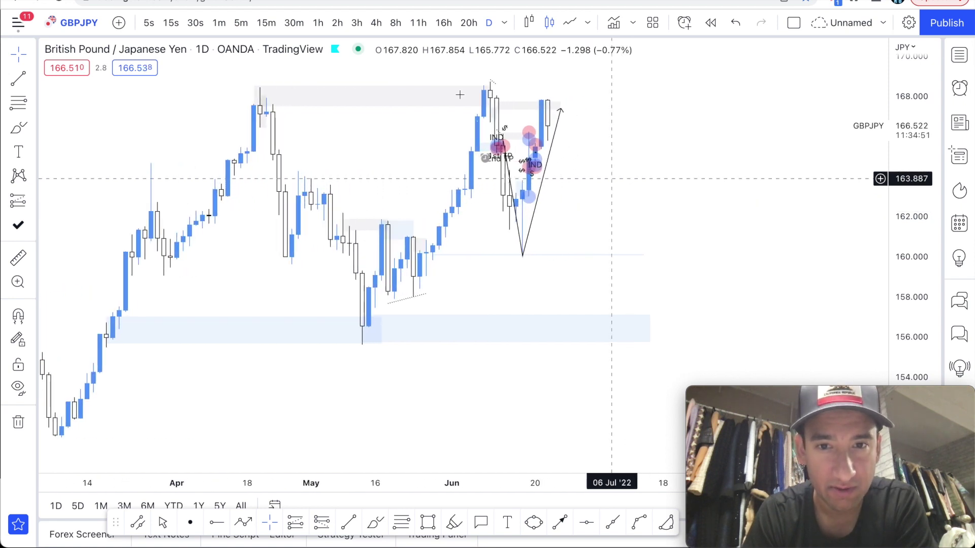
scroll(479, 248, "up", 1)
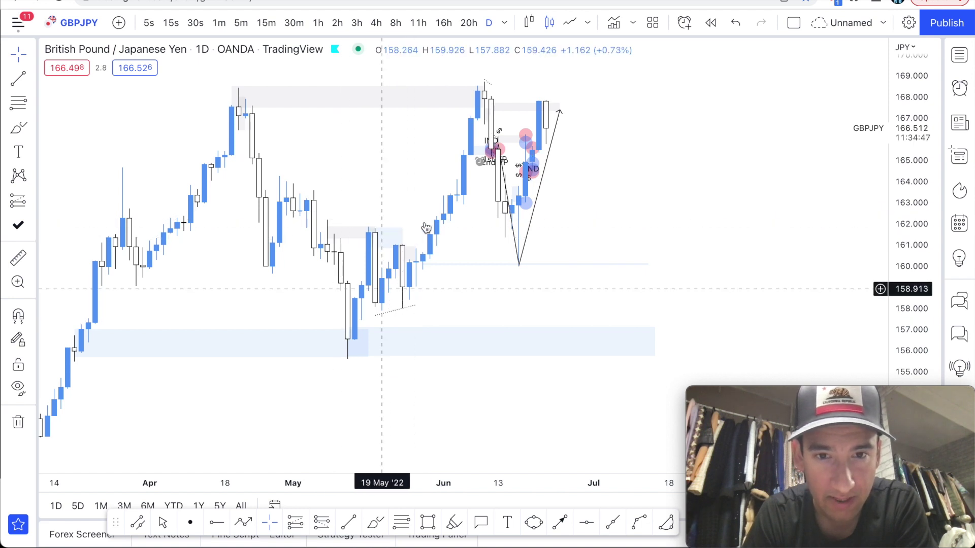
left_click(246, 108)
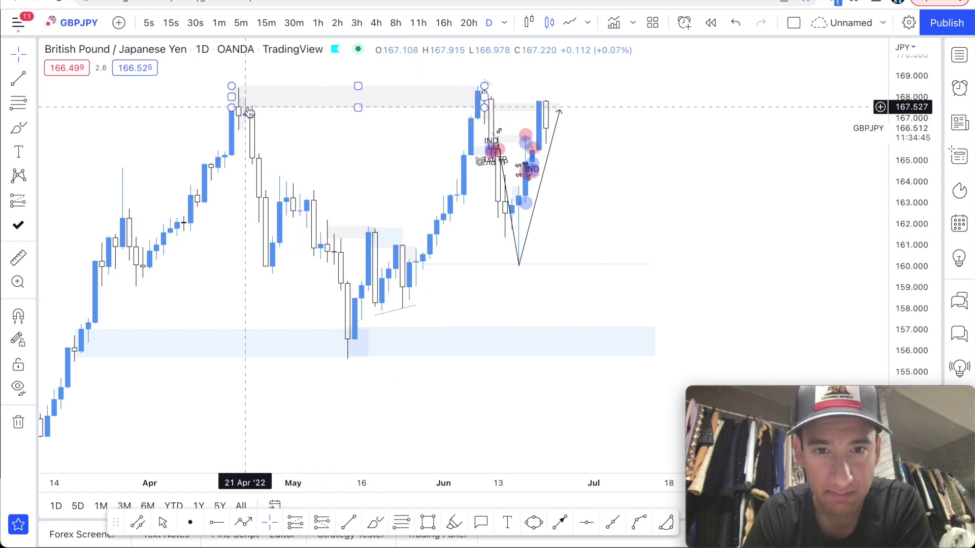
left_click(497, 121)
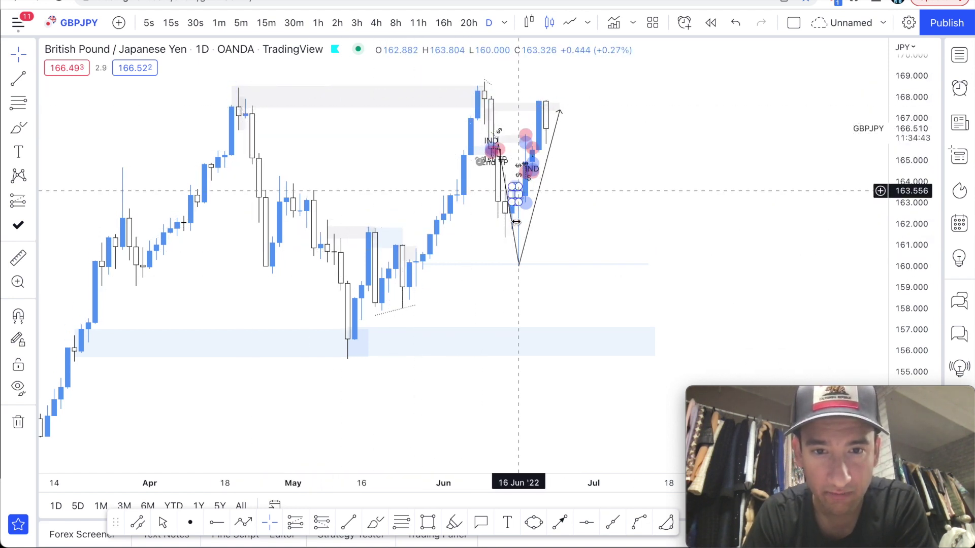
Try marking a demand zone with a Demand-template rectangle from 24 May to 16 June, between about 161.0 and 158.8.
scroll(619, 216, "up", 3)
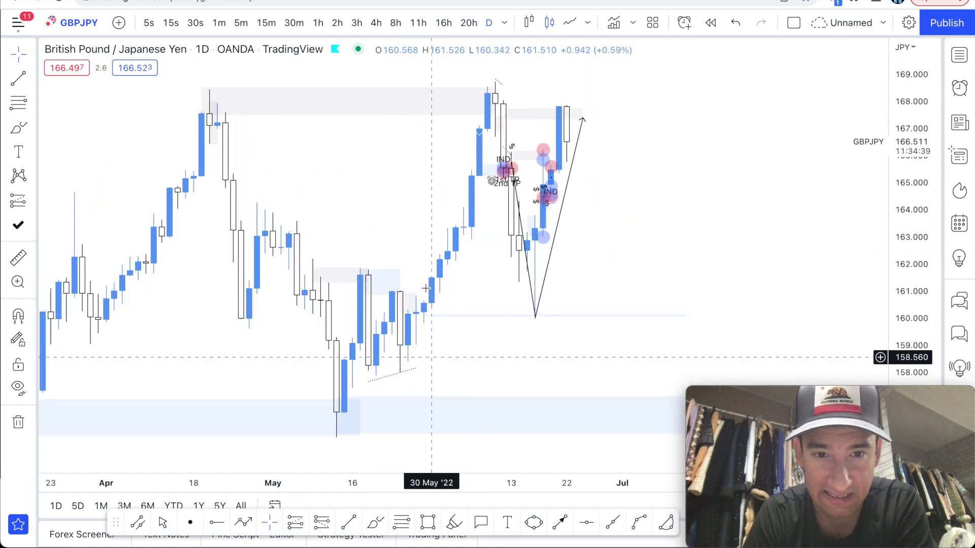
left_click_drag(400, 292, 535, 351)
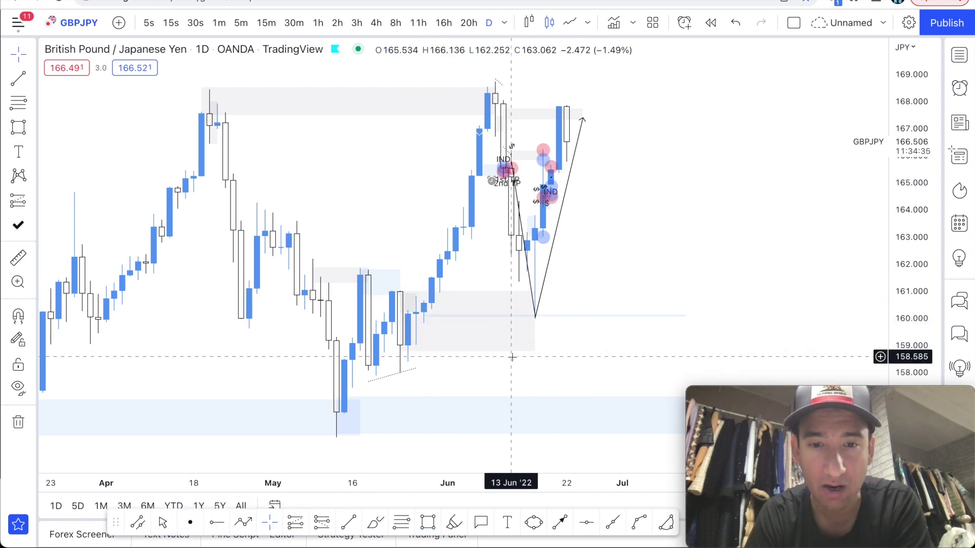
right_click(534, 351)
mouse_move(594, 336)
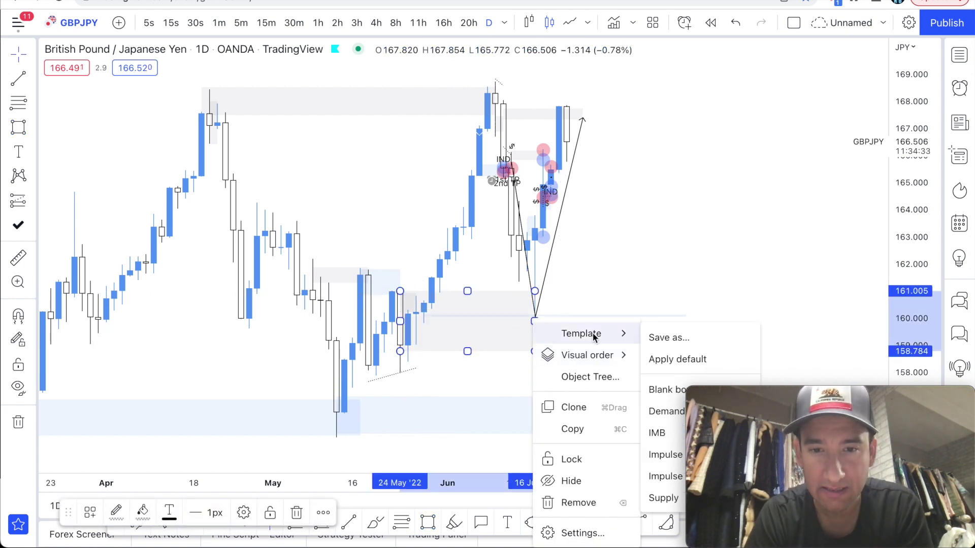
left_click(664, 412)
scroll(648, 233, "up", 2)
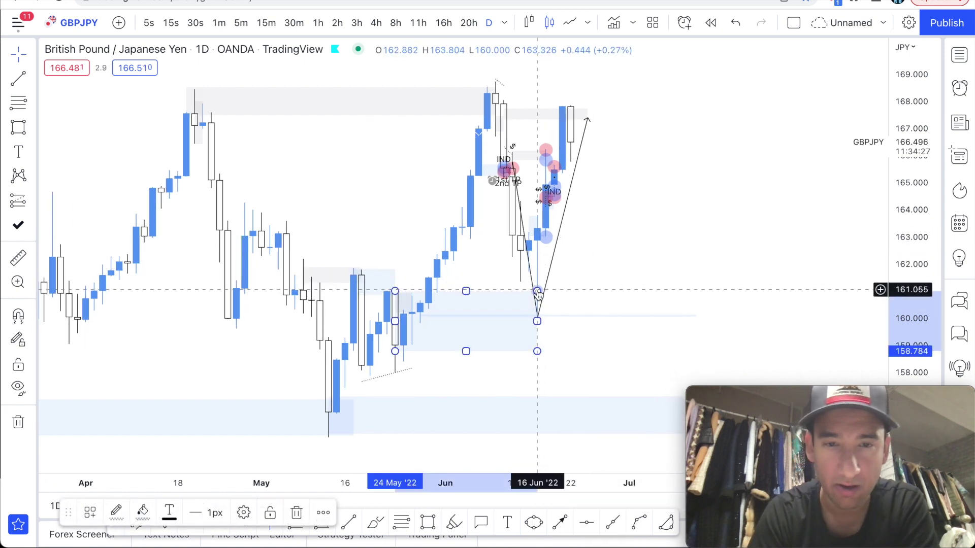
key("Delete")
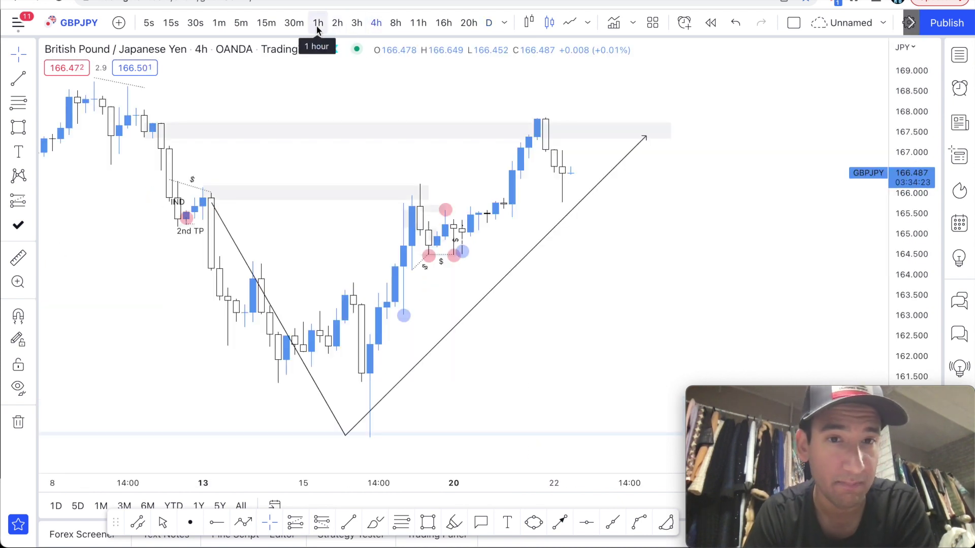
Switch the chart to the 1-hour timeframe and bring the price action of 18 to 31 May into view.
left_click(317, 23)
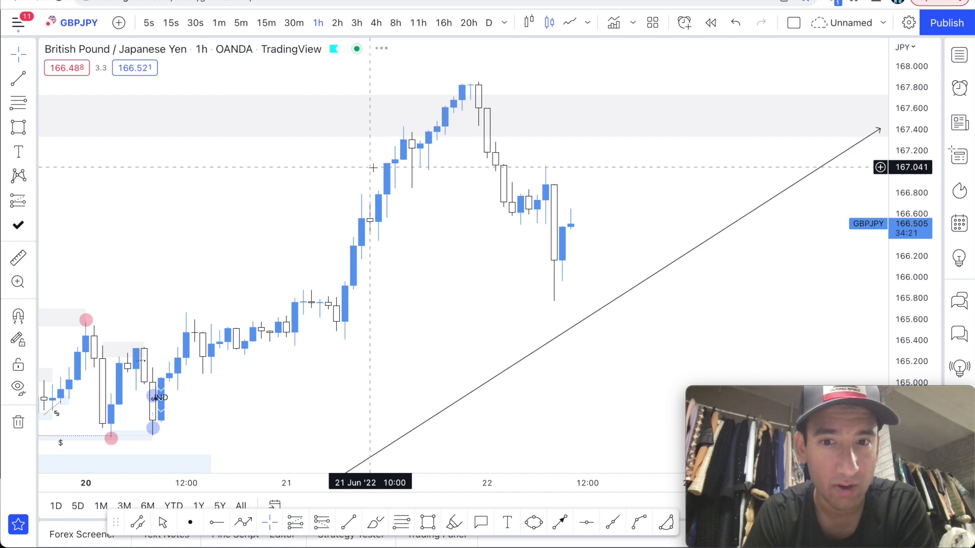
scroll(373, 167, "down", 5)
scroll(350, 323, "left", 15)
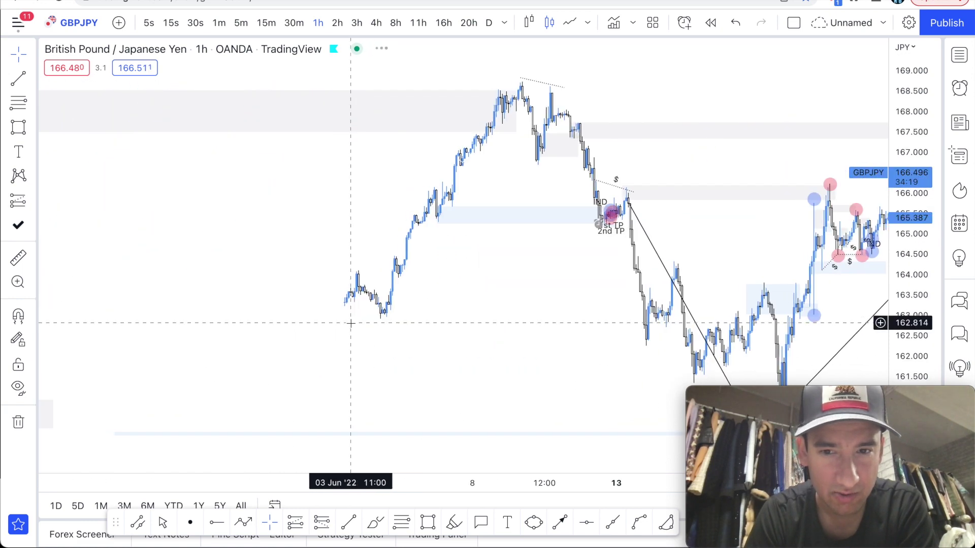
scroll(350, 322, "left", 10)
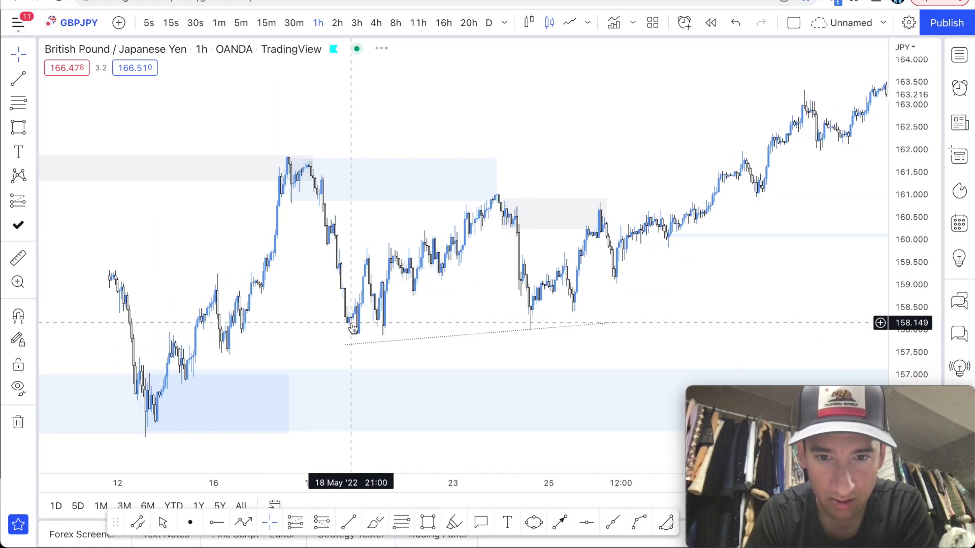
scroll(350, 323, "right", 10)
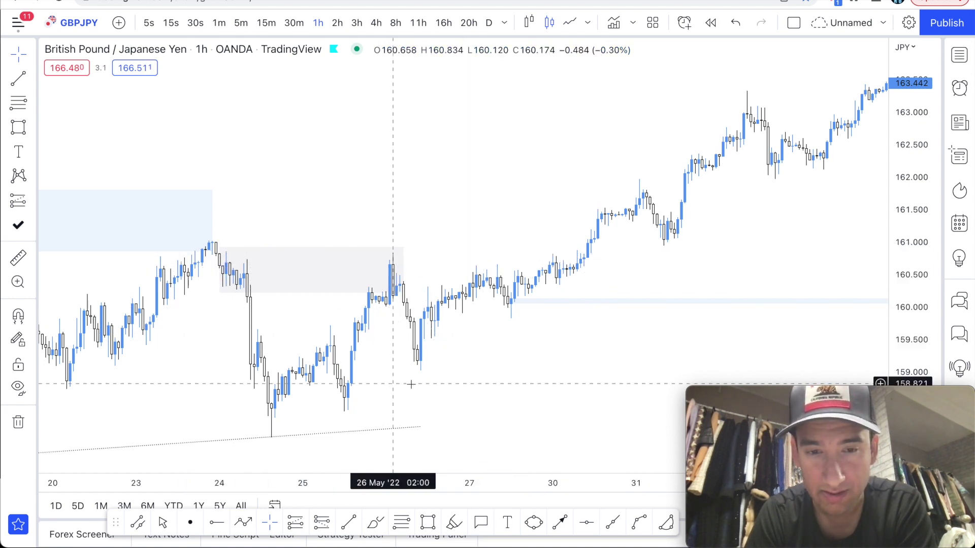
Draw a rectangle from 26 May 02:00 to 27 May 06:00, between about 160.32 and 160.85.
scroll(522, 207, "up", 4)
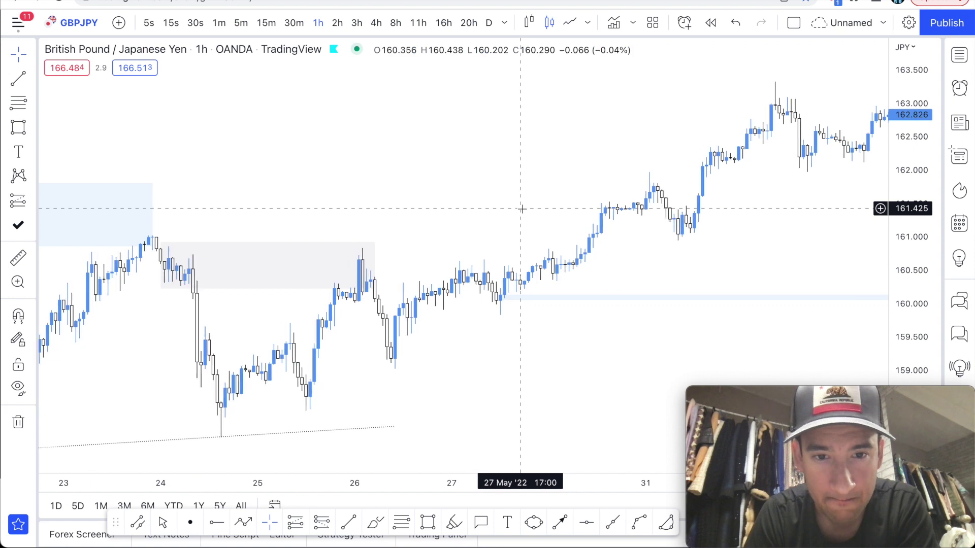
left_click(427, 522)
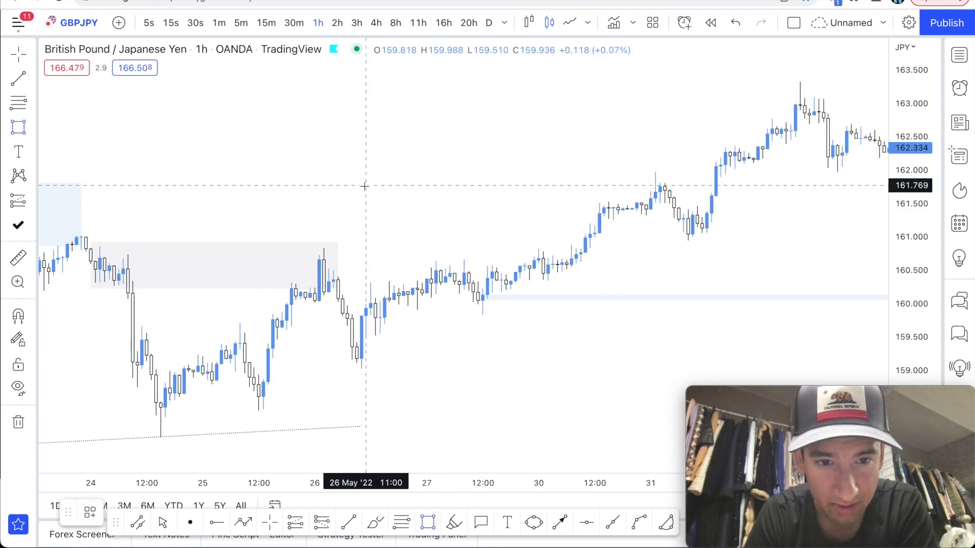
scroll(365, 185, "up", 3)
left_click(244, 282)
left_click(410, 246)
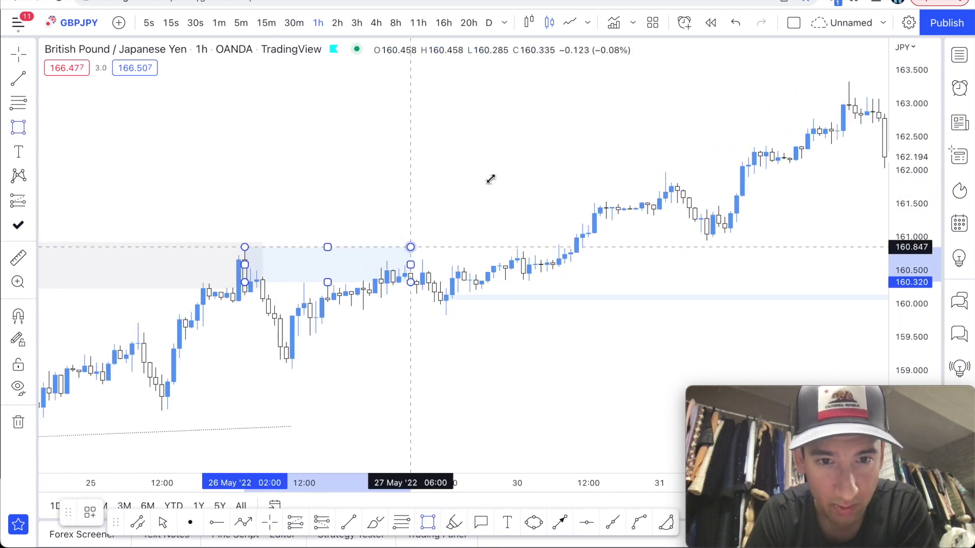
left_click(489, 178)
Apply the Supply template to the rectangle over the 26 May swing high.
scroll(490, 179, "up", 3)
left_click(397, 238)
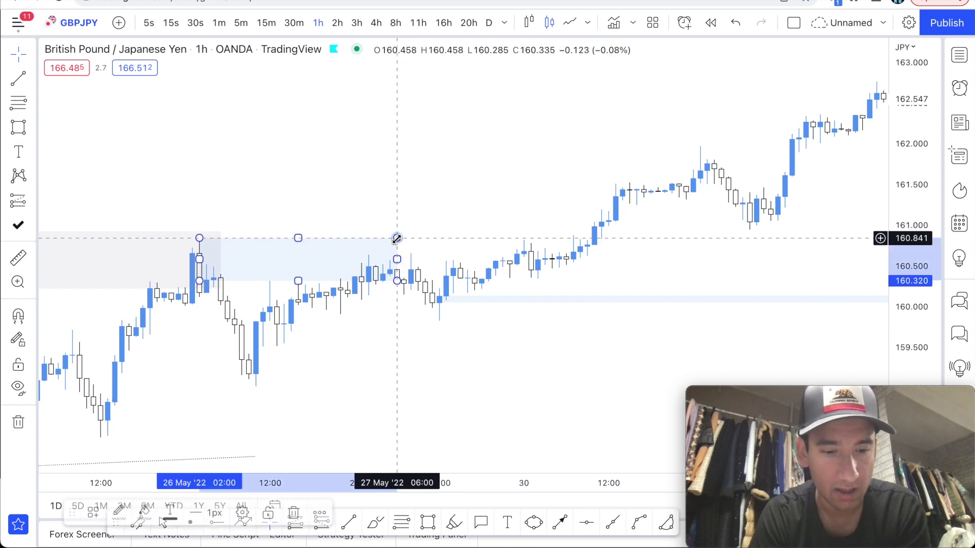
right_click(397, 239)
mouse_move(480, 254)
left_click(523, 417)
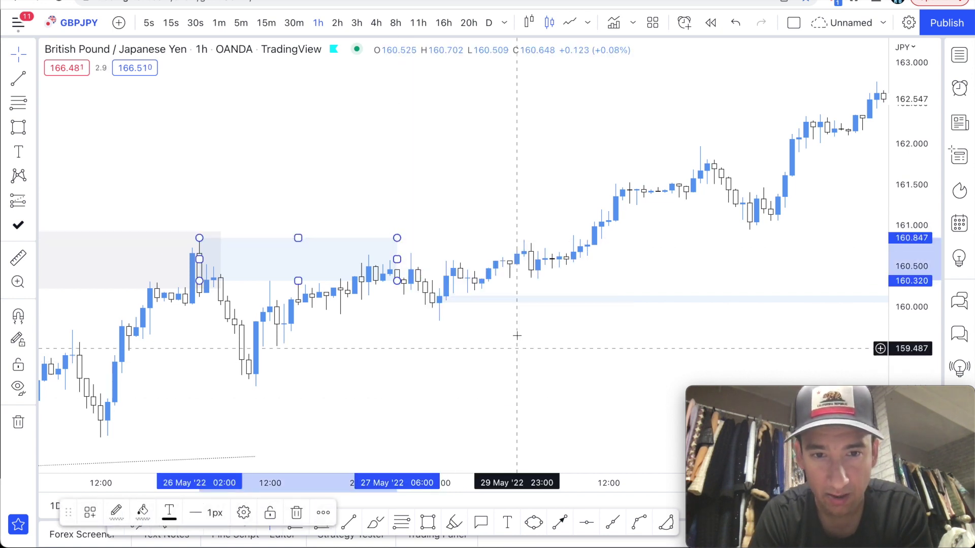
left_click(516, 333)
Draw a rectangle below price from 26 May 14:00 to 27 May 12:00, between about 159.84 and 159.57.
scroll(516, 331, "up", 3)
scroll(510, 330, "up", 2)
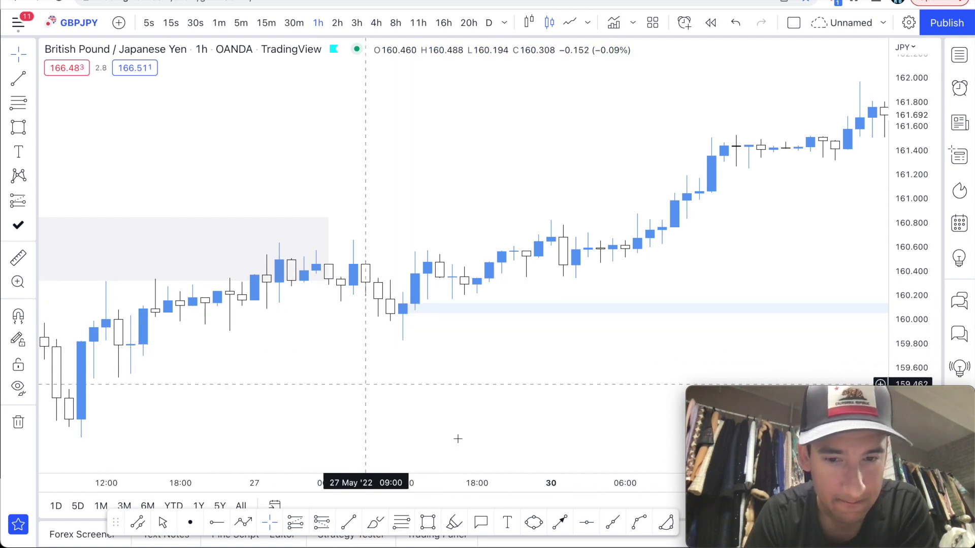
left_click(428, 522)
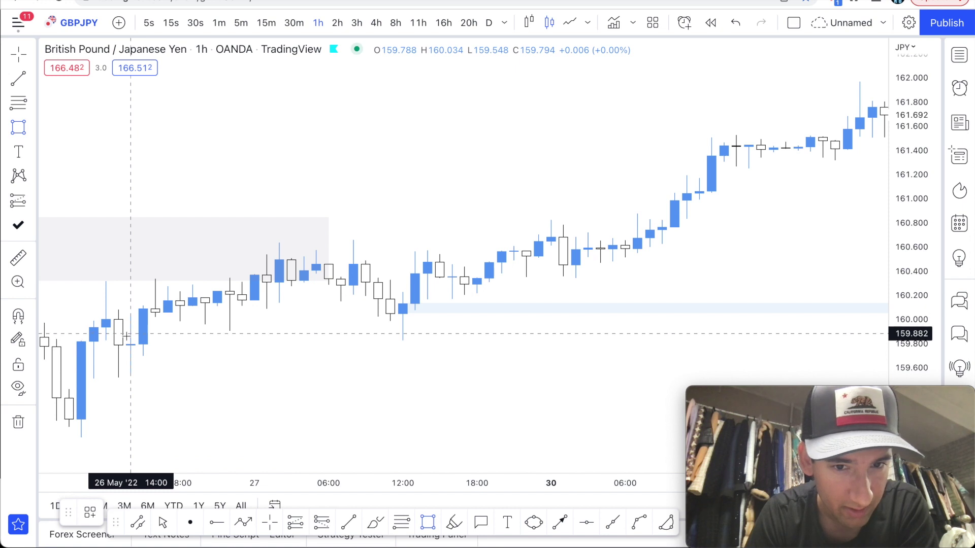
mouse_move(130, 338)
left_mouse_down()
mouse_move(192, 355)
mouse_move(403, 371)
left_mouse_up()
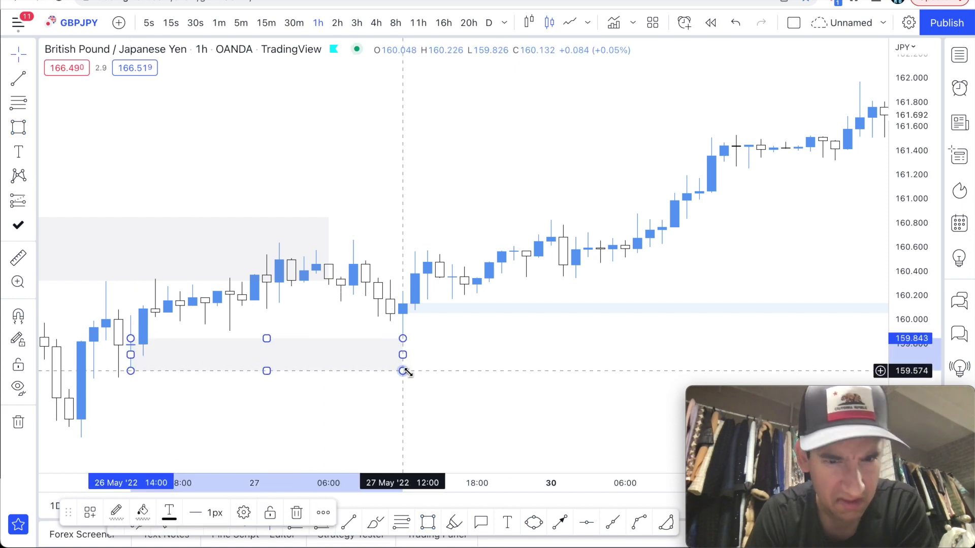
Apply the Demand template to the rectangle drawn below the 26 to 27 May price action.
right_click(405, 371)
mouse_move(455, 359)
mouse_move(491, 341)
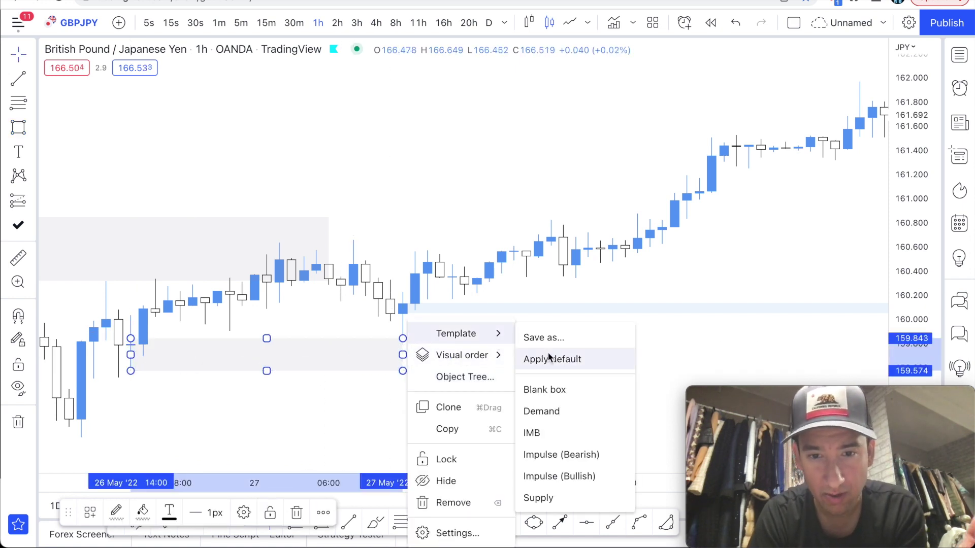
left_click(571, 424)
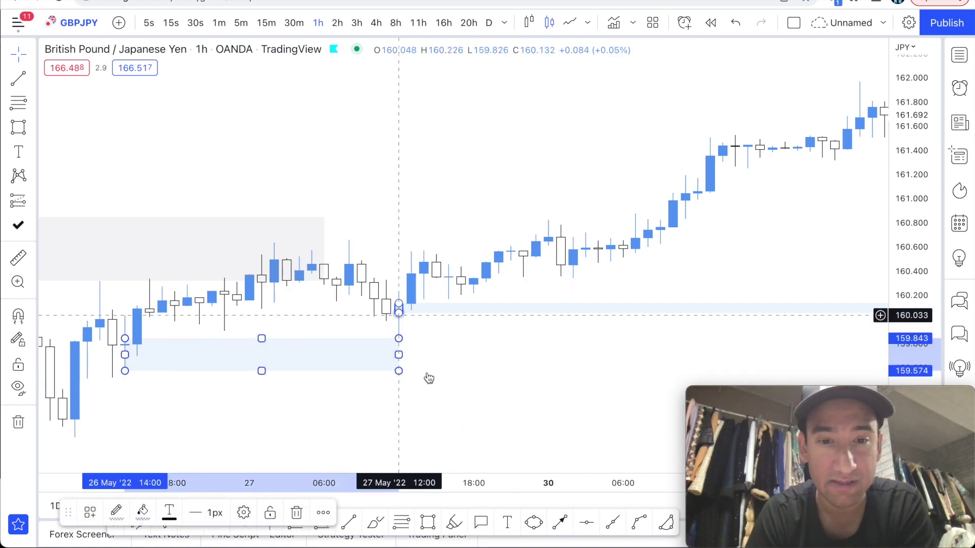
Draw a dotted horizontal trend line at 160.650 from 27 May 06:00 to 30 May 02:00.
scroll(415, 366, "right", 2)
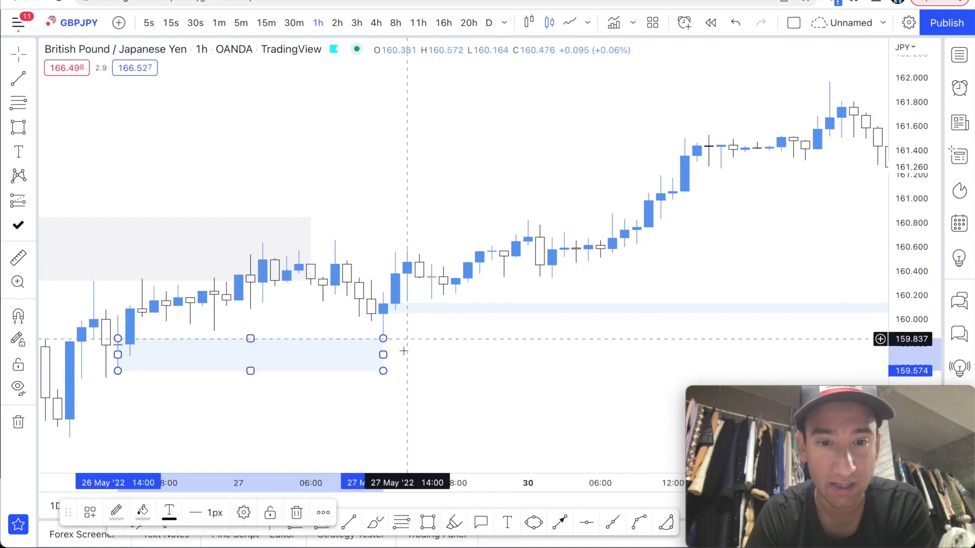
scroll(465, 192, "down", 2)
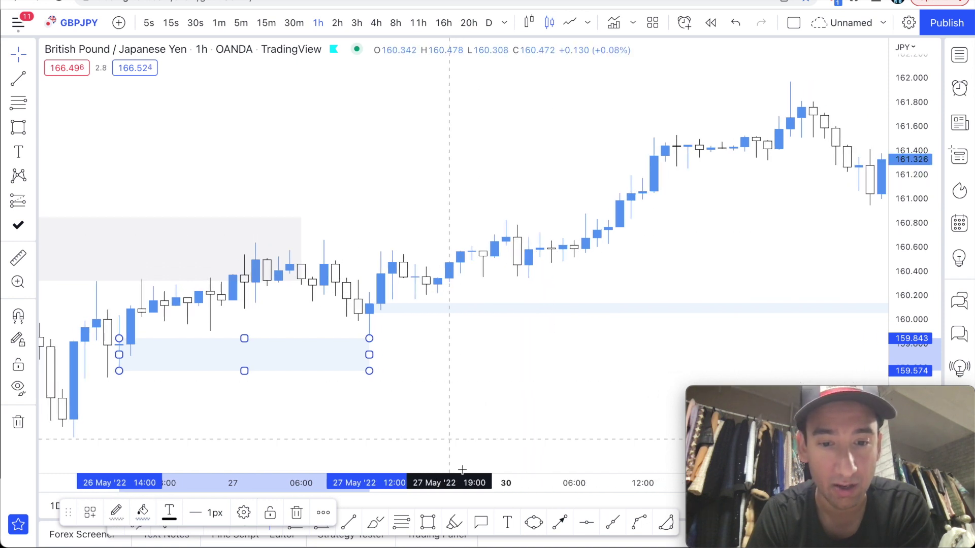
left_click(496, 400)
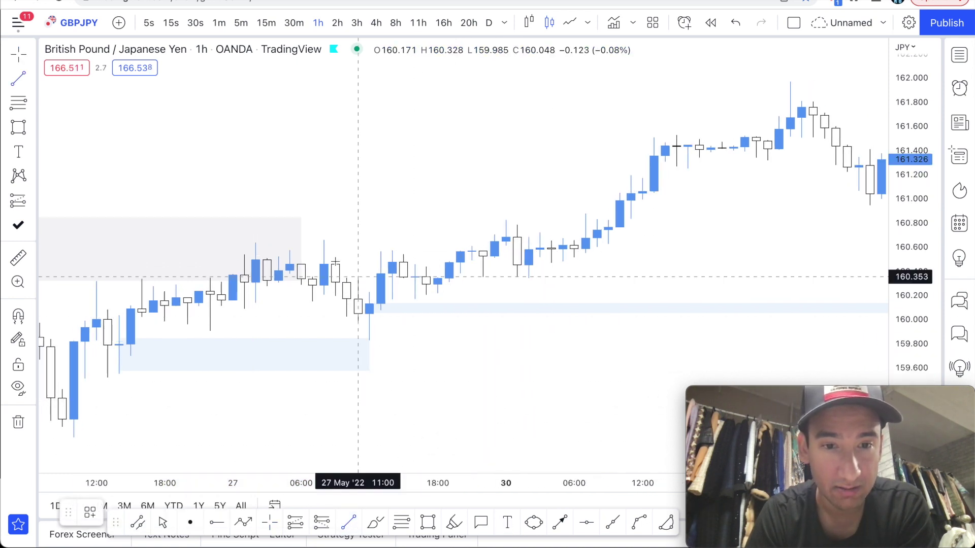
left_click(301, 244)
left_click(528, 241)
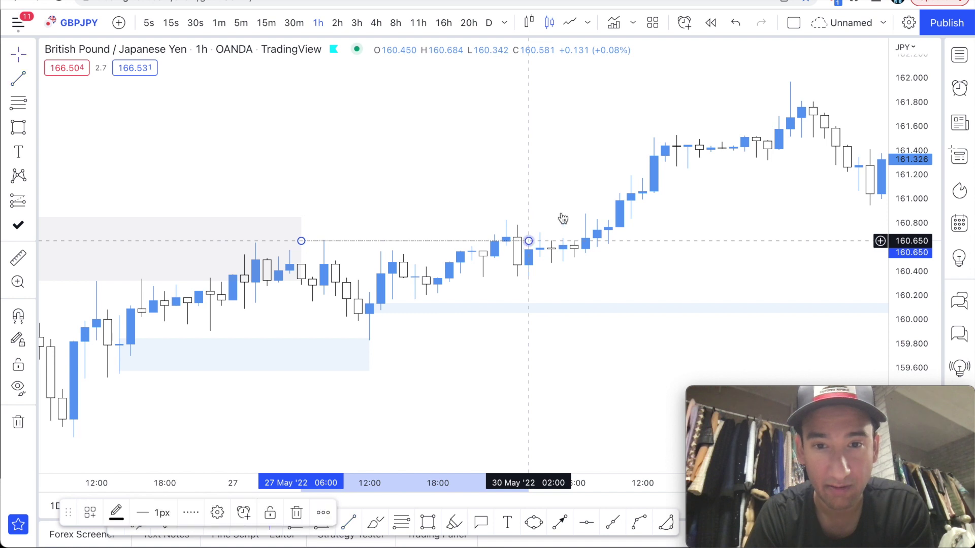
Draw a demand rectangle starting at the 27 May 12:00 candle, with its upper edge at about 160.225, and widen it to 30 May.
scroll(609, 249, "right", 2)
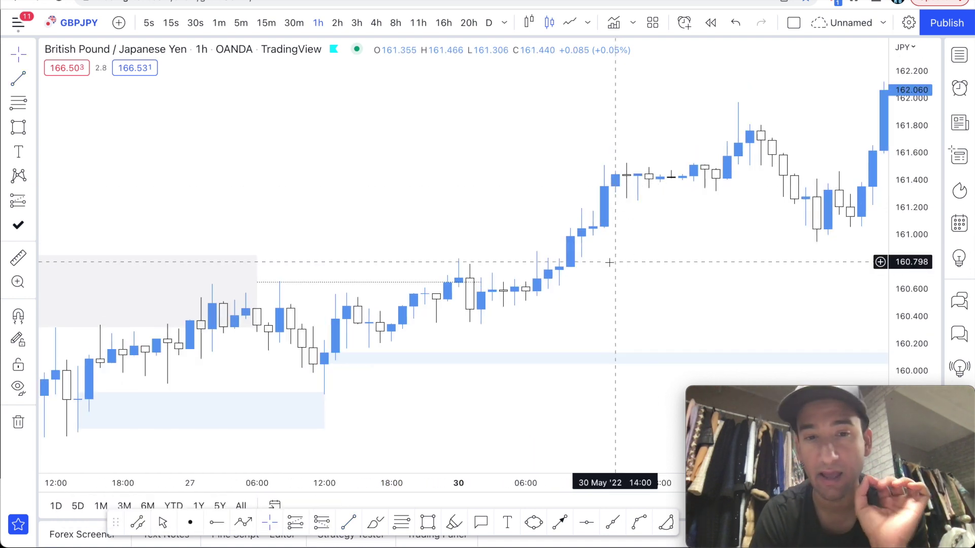
scroll(404, 305, "up", 4)
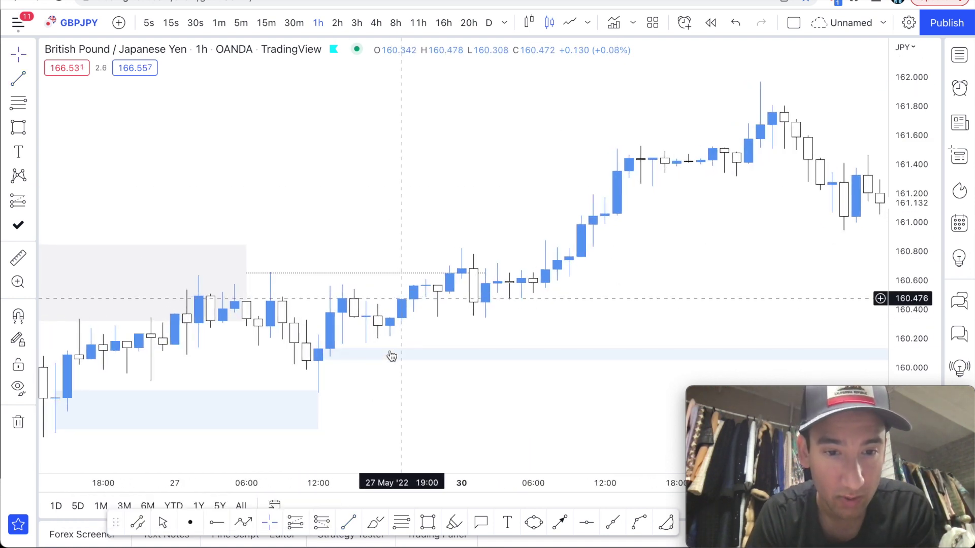
scroll(459, 293, "up", 1)
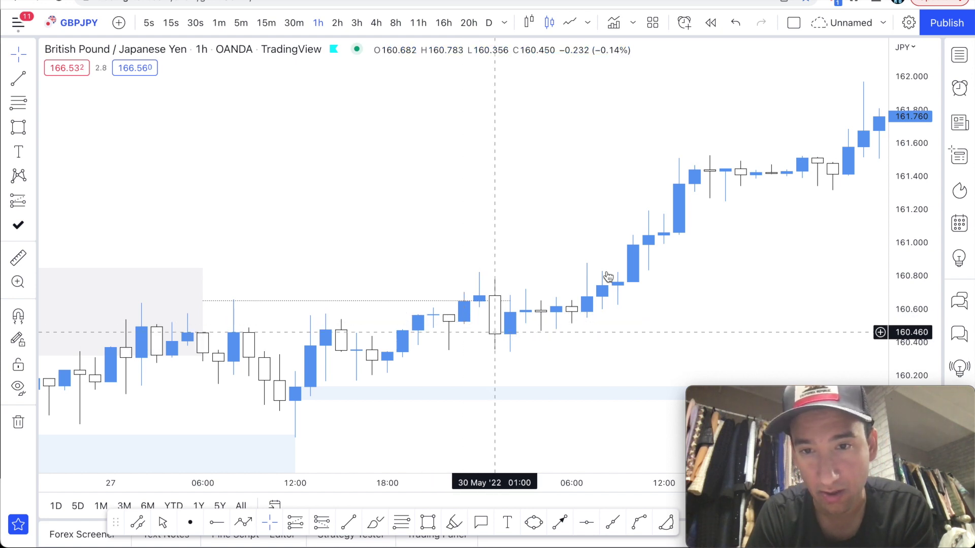
scroll(485, 356, "up", 2)
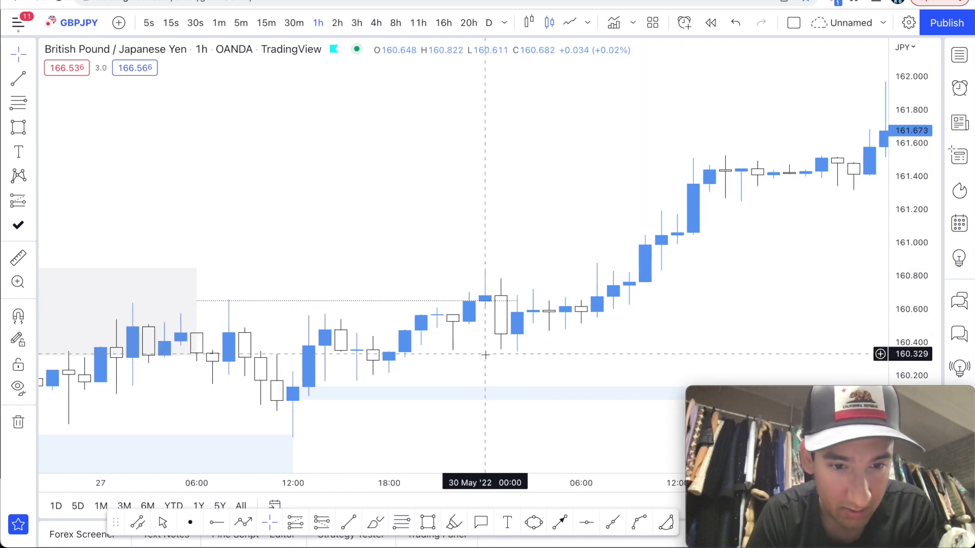
scroll(316, 372, "up", 1)
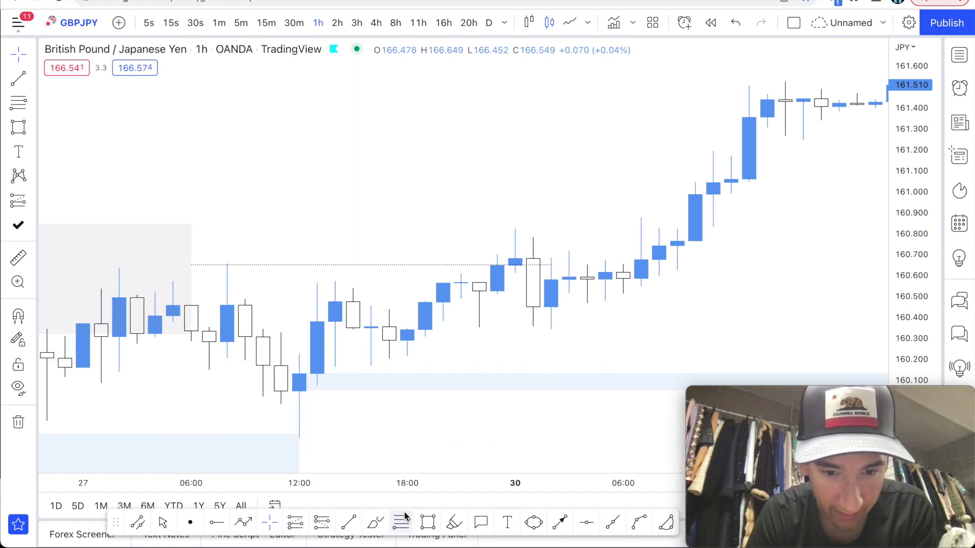
left_click_drag(300, 354, 335, 433)
left_click_drag(336, 393, 713, 393)
left_click(299, 364)
Extend the end of the 27 May demand rectangle to about 20 June, past the mid-June low.
scroll(297, 362, "down", 3)
scroll(305, 373, "down", 3)
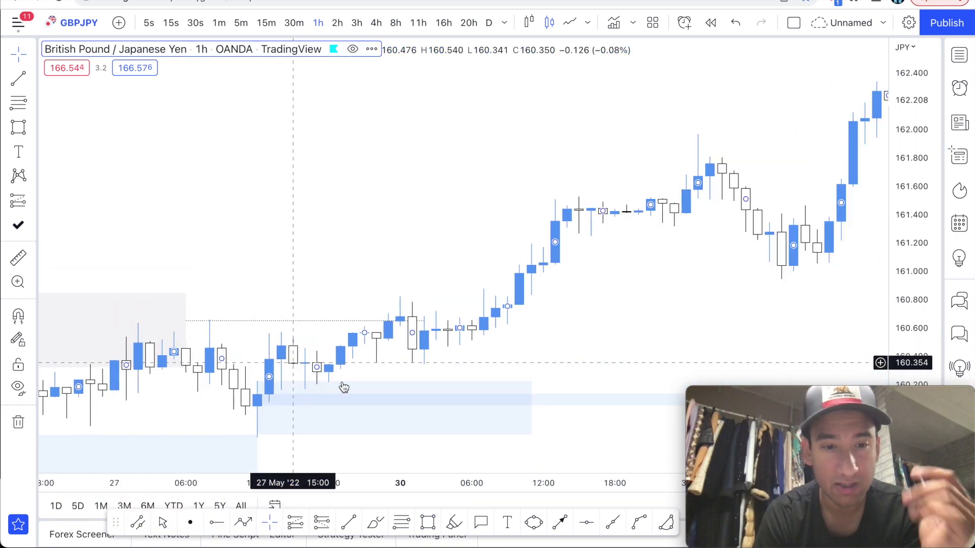
scroll(308, 193, "down", 5)
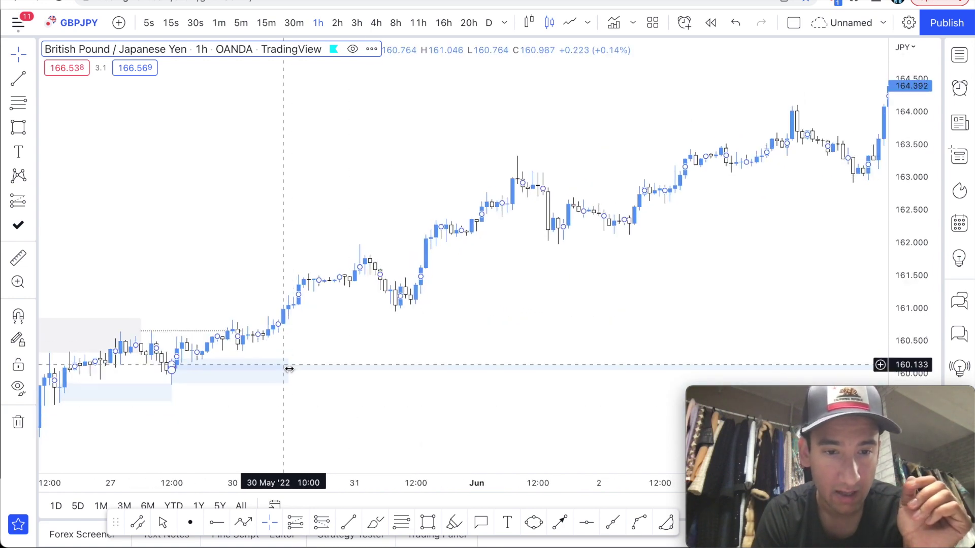
left_click_drag(290, 370, 529, 370)
scroll(664, 272, "right", 5)
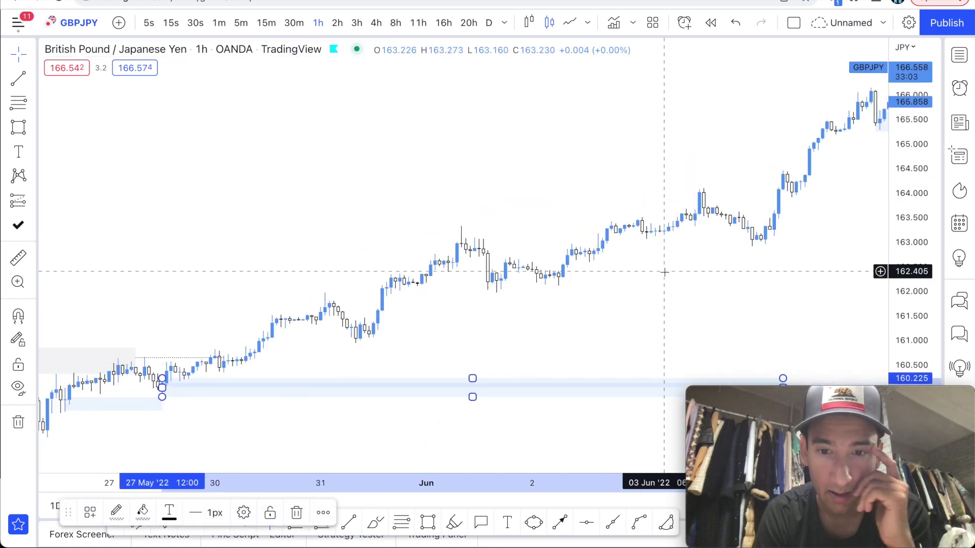
scroll(664, 272, "right", 10)
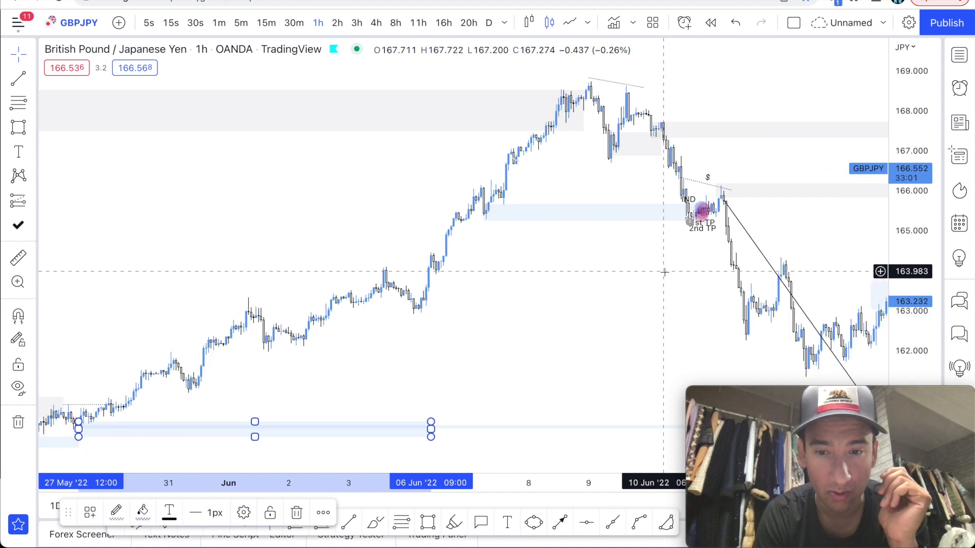
scroll(664, 272, "right", 5)
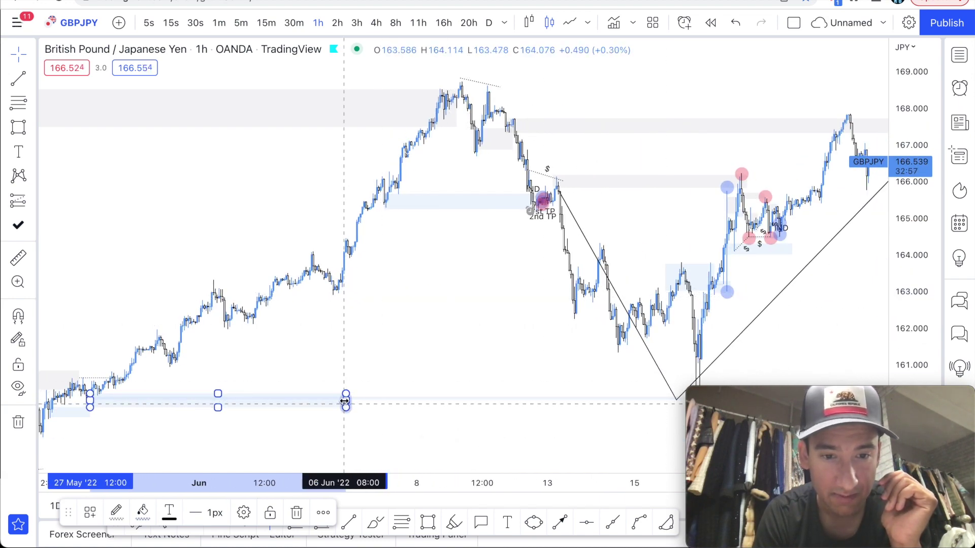
left_click_drag(450, 401, 772, 400)
left_click(565, 348)
Move the arrow path's lowest vertex slightly closer to the 16 June low, inside the extended demand zone.
scroll(565, 348, "right", 3)
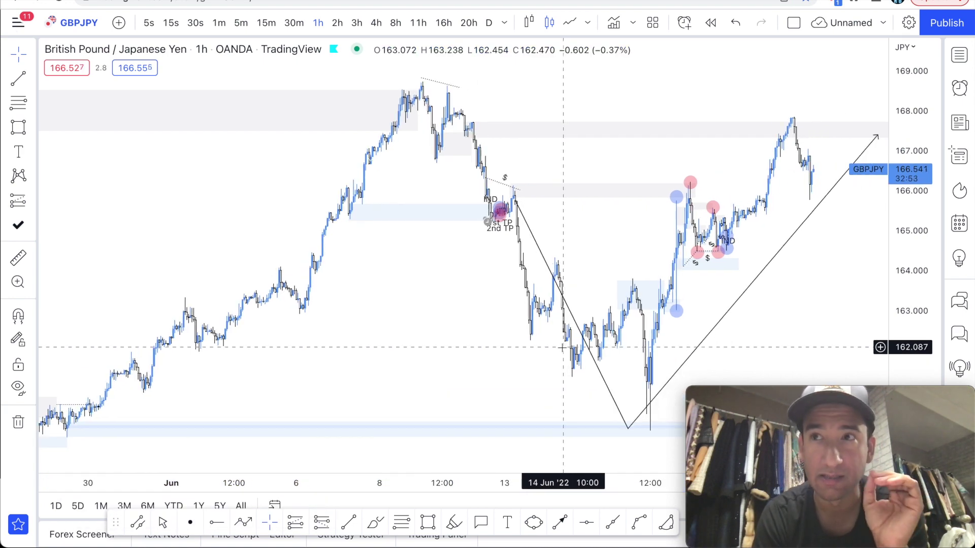
scroll(562, 347, "right", 3)
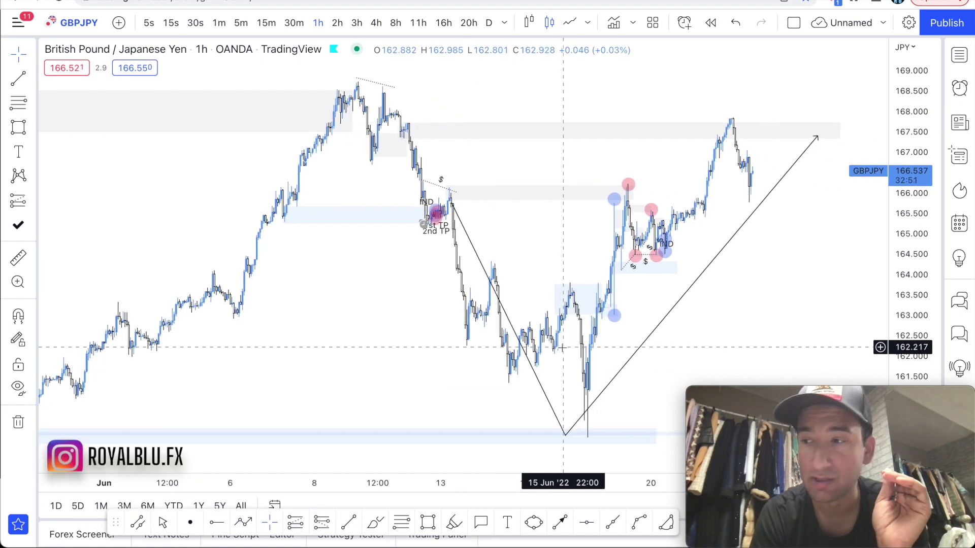
scroll(562, 348, "up", 3)
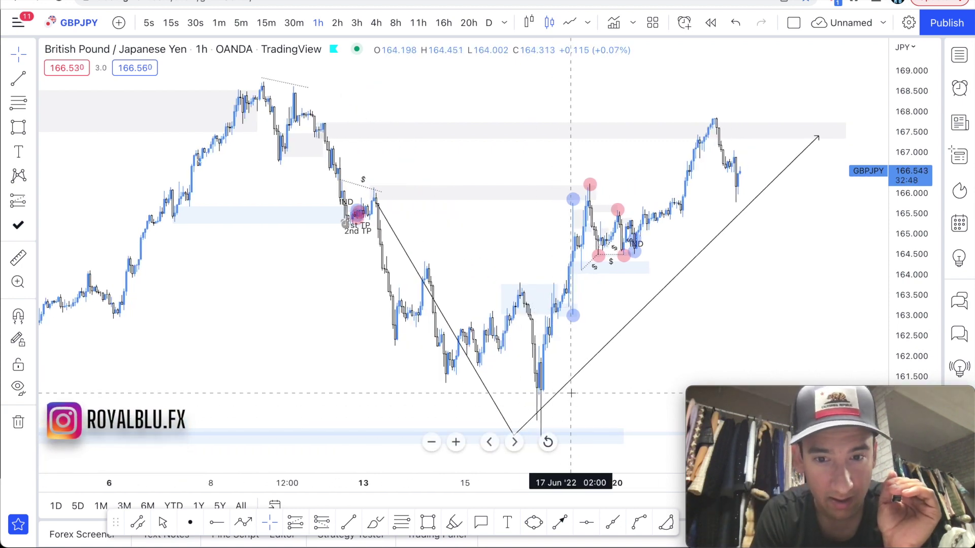
scroll(548, 443, "right", 3)
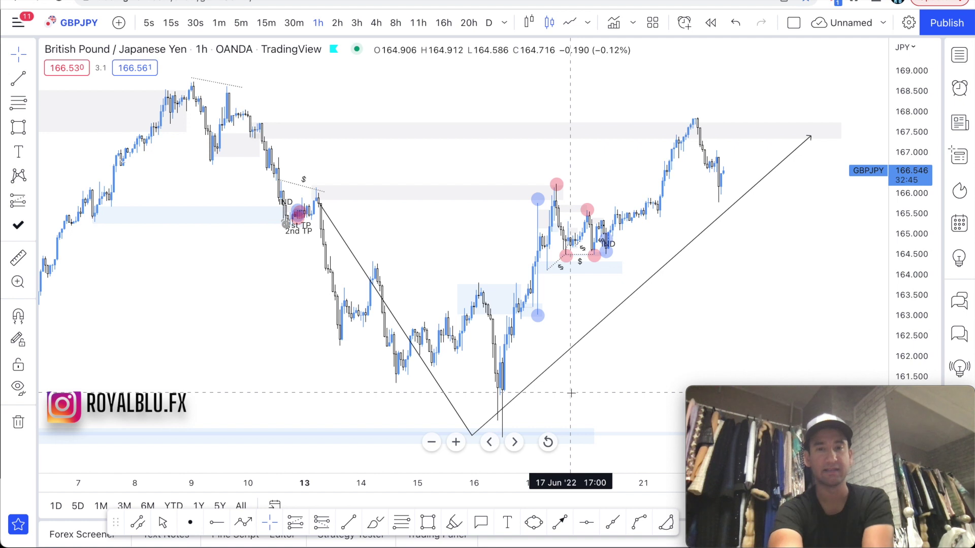
left_click(477, 411)
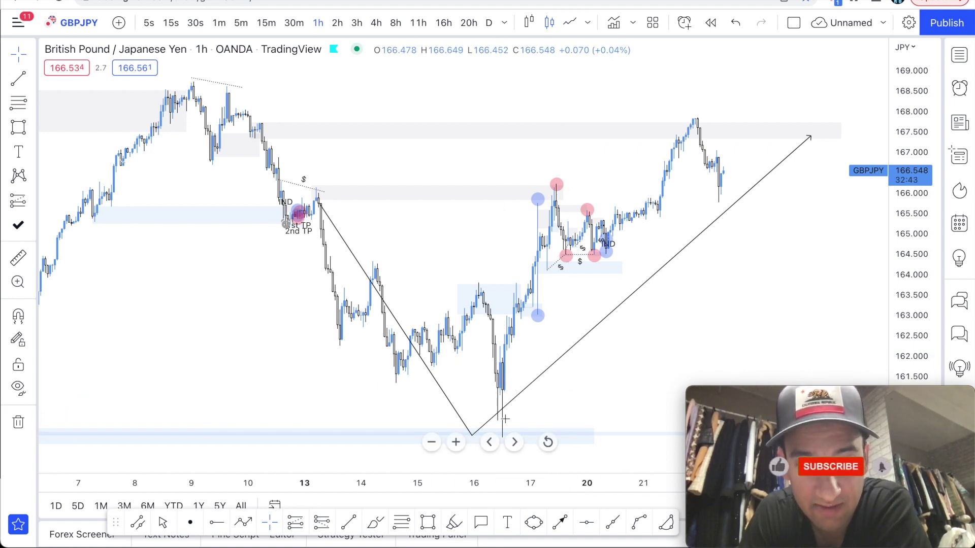
left_click_drag(472, 435, 481, 432)
left_click(547, 402)
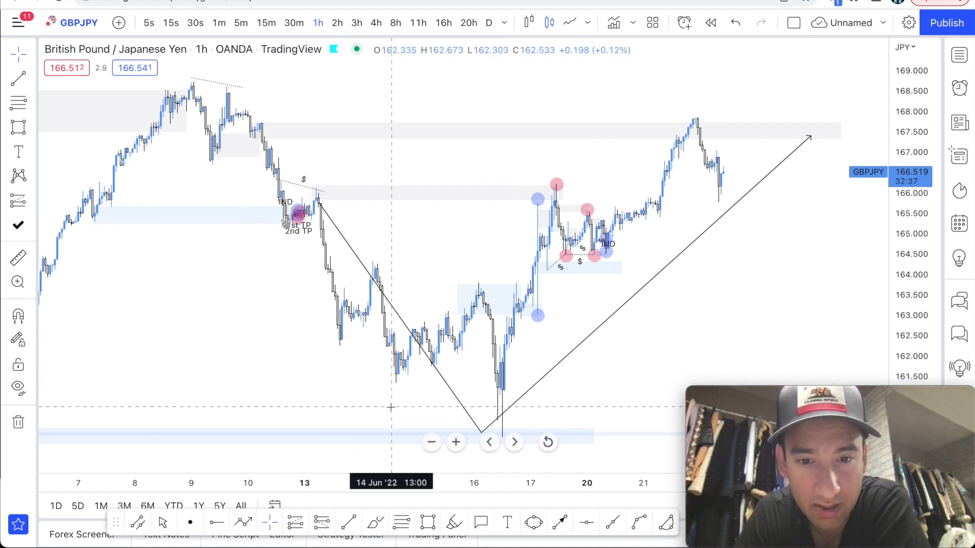
Shorten the arrow path so that its tip ends at about 167.063, just below the upper supply zone.
scroll(452, 403, "up", 1)
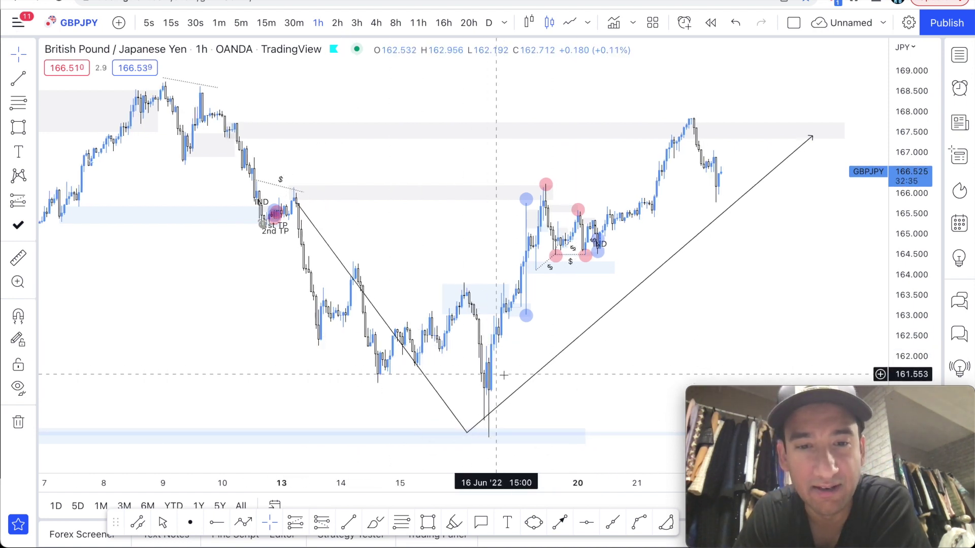
scroll(471, 422, "up", 1)
left_click(679, 137)
left_click(508, 147)
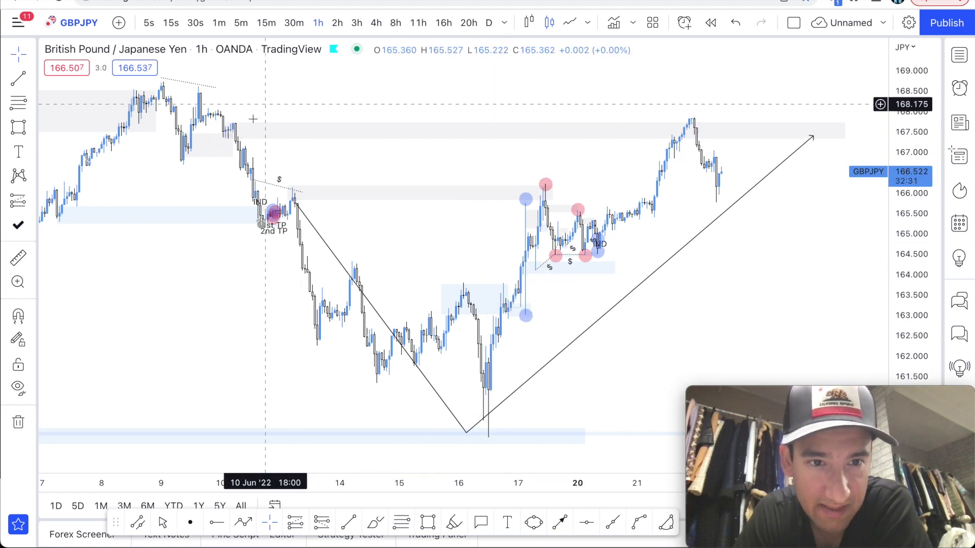
scroll(743, 158, "up", 2)
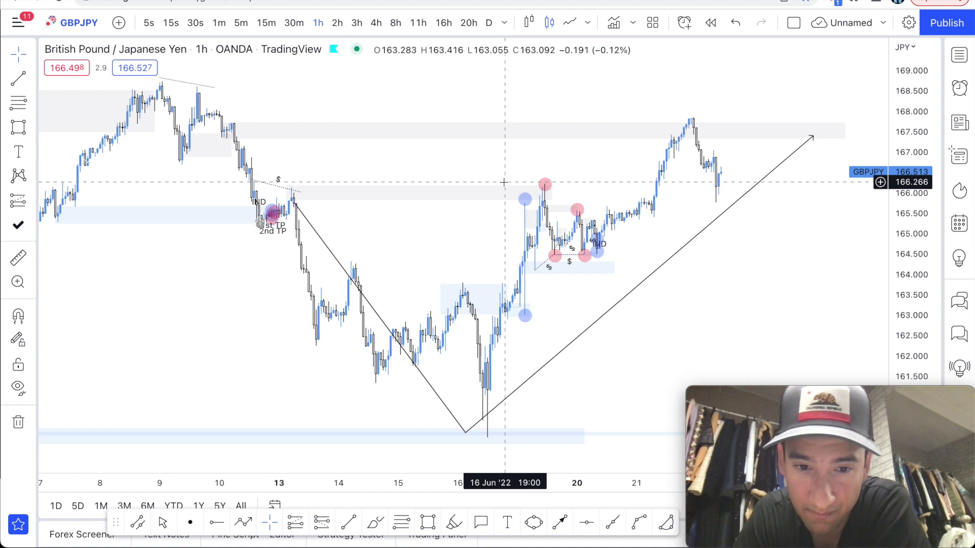
left_click(807, 138)
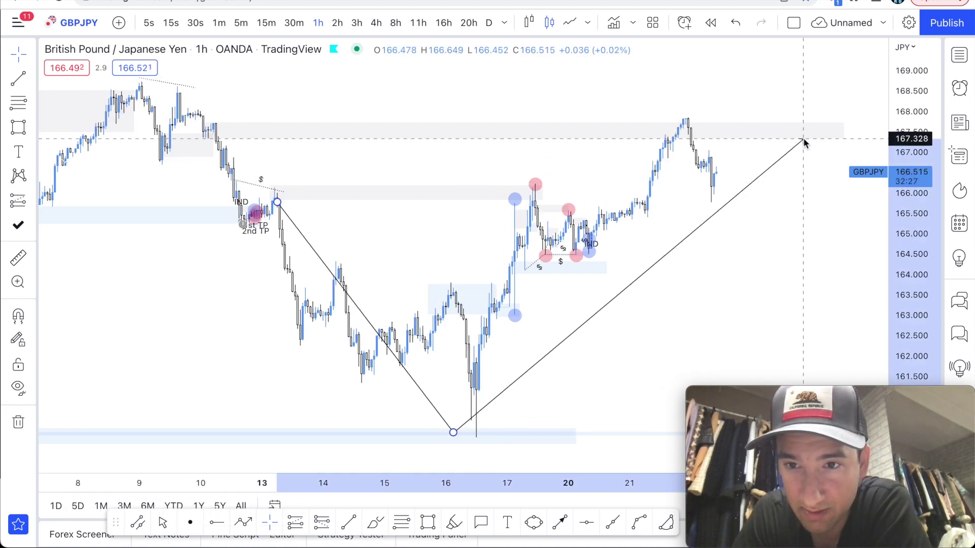
left_click(764, 189)
Try to move the arrow path's tip to about 166.739 and undo the move.
scroll(764, 189, "up", 1)
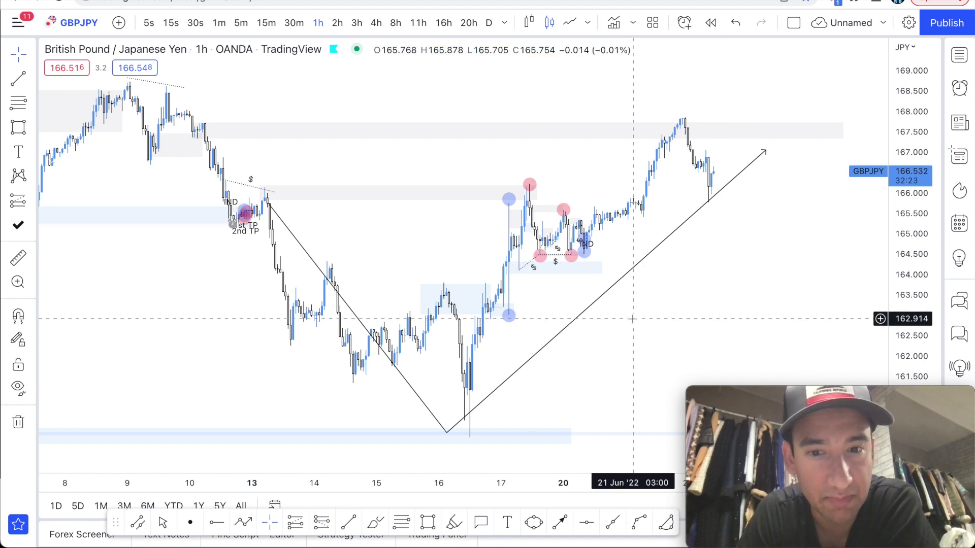
scroll(632, 318, "up", 1)
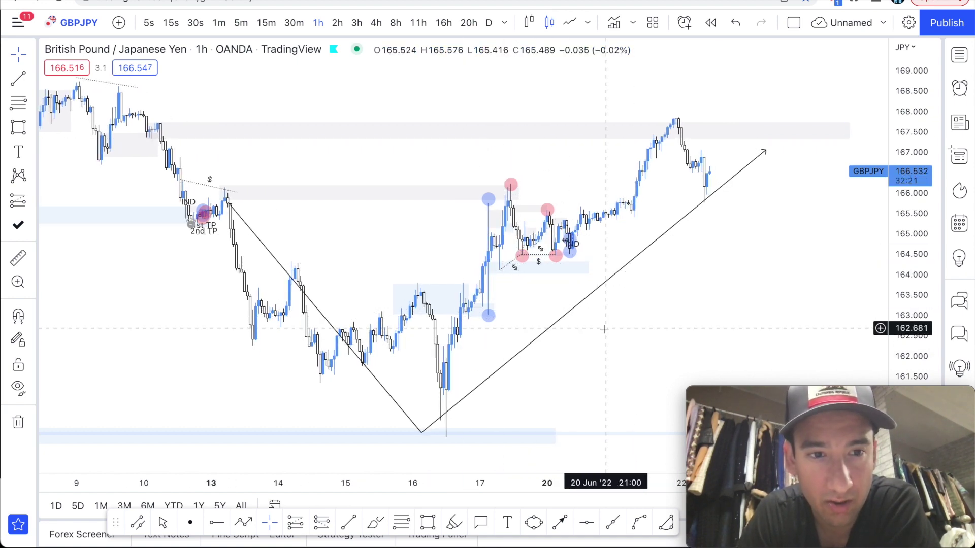
scroll(604, 329, "up", 4)
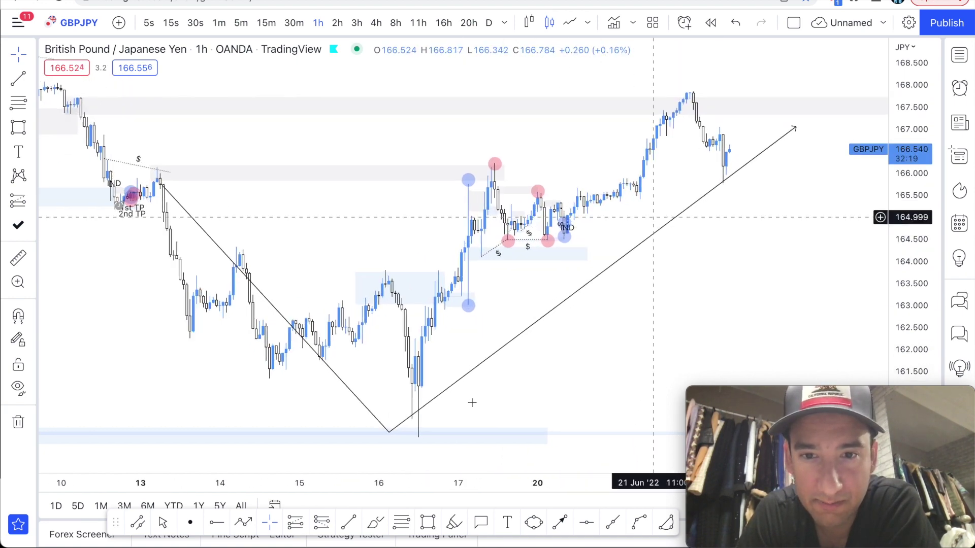
scroll(743, 138, "up", 1)
double_click(790, 119)
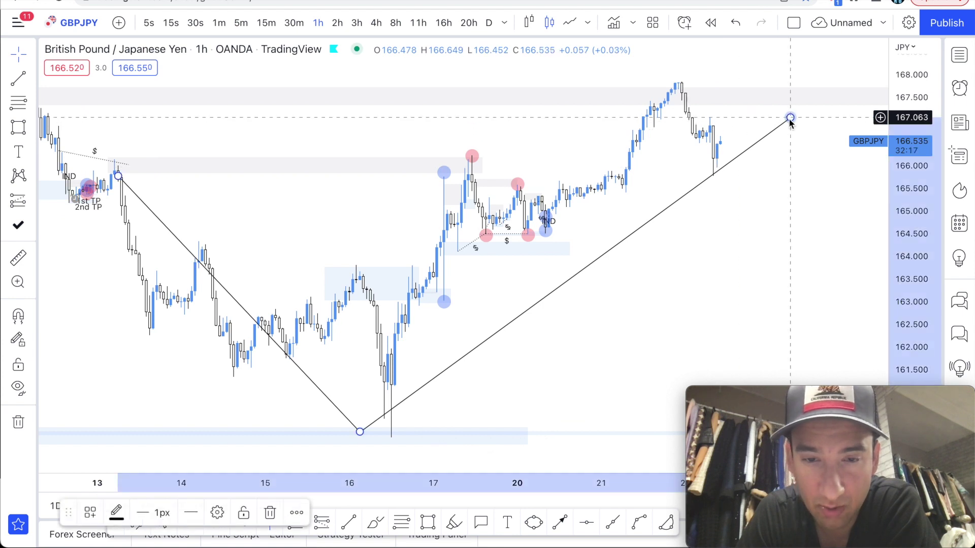
left_click_drag(790, 118, 744, 132)
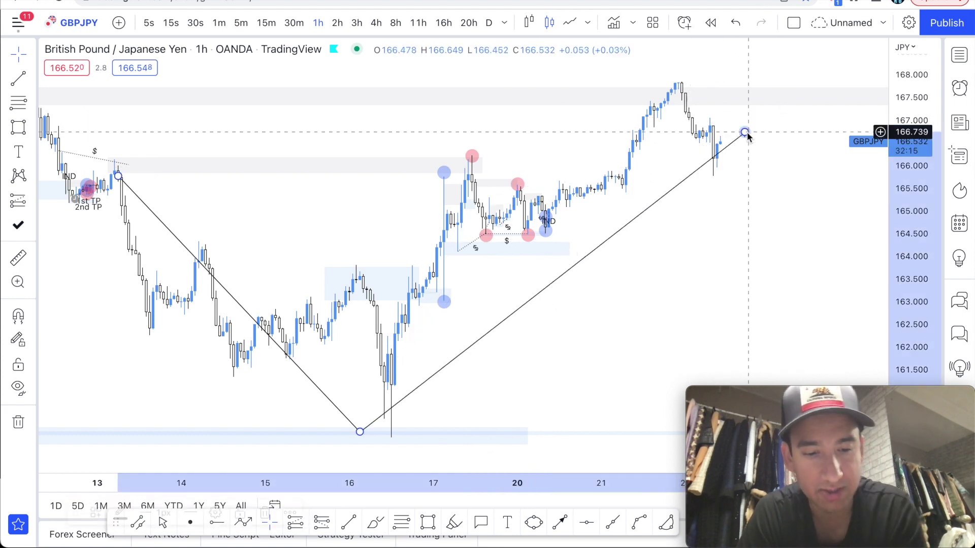
key("super+z")
left_click(611, 233)
Open the Bar Replay controls on the 1-hour chart.
scroll(612, 232, "up", 2)
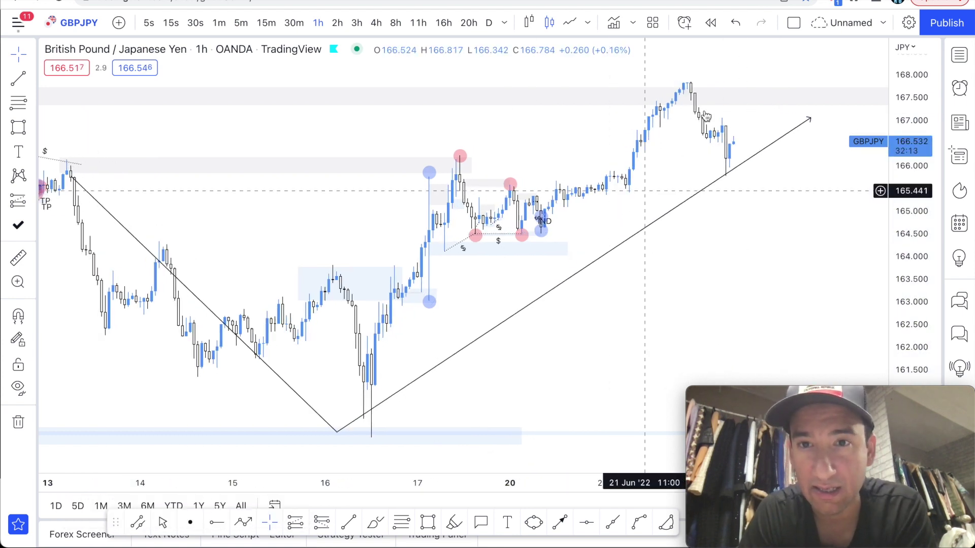
left_click(712, 26)
scroll(615, 263, "up", 3)
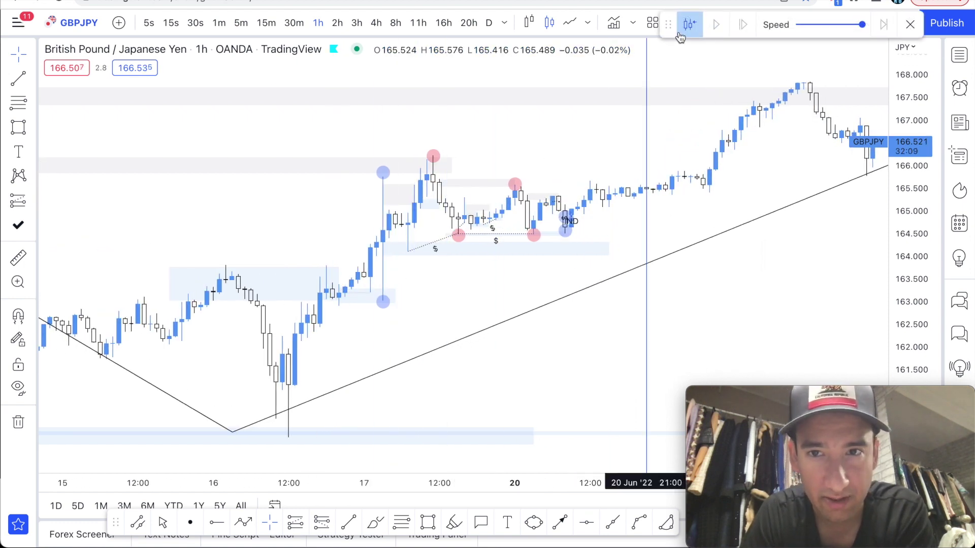
scroll(606, 144, "up", 5)
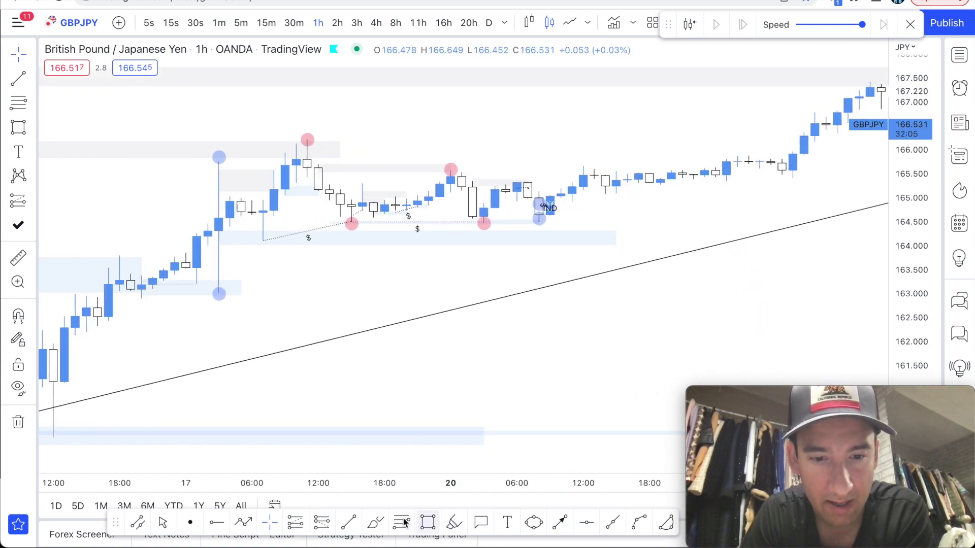
Underline the 17 June swing high and lows with short brush strokes and undo the last stroke.
left_click_drag(212, 297, 256, 298)
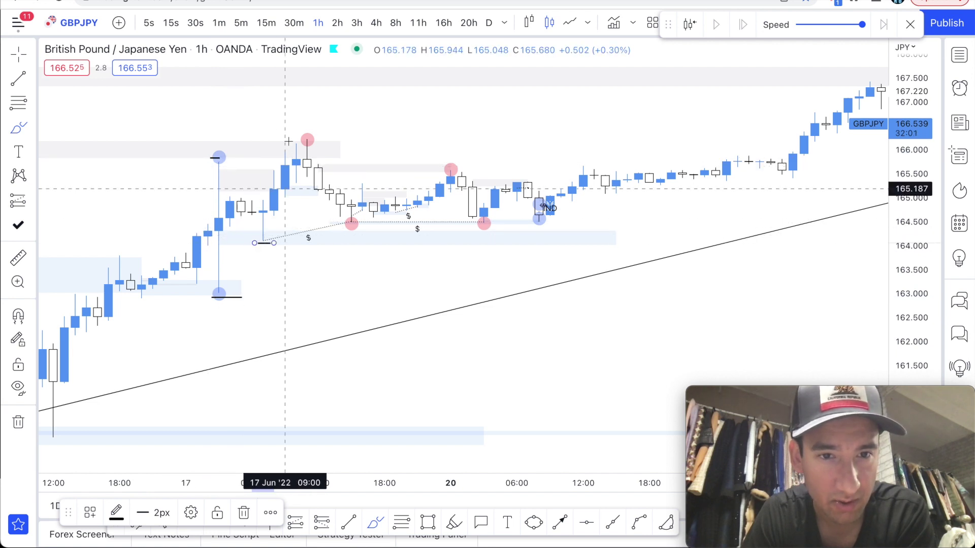
left_click(317, 141, "super")
type("Z")
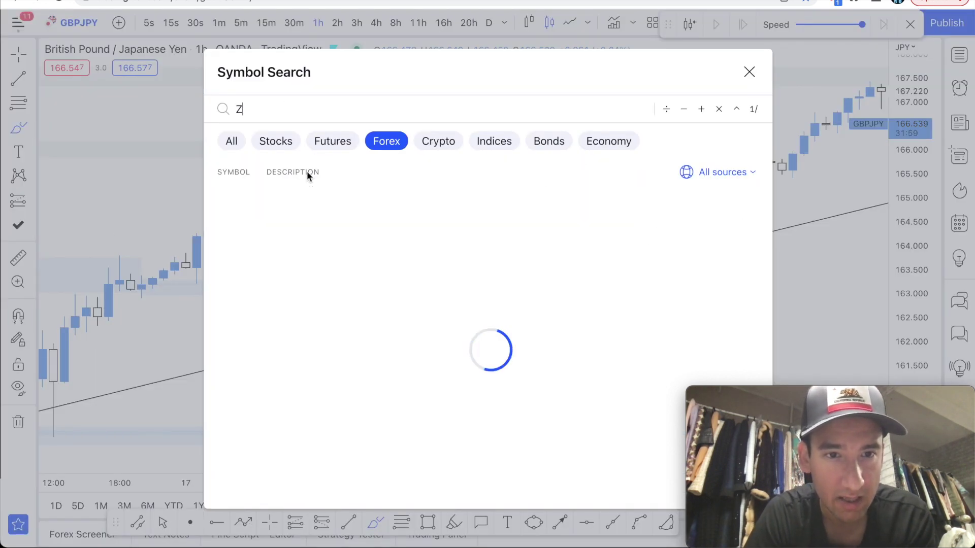
key("Escape")
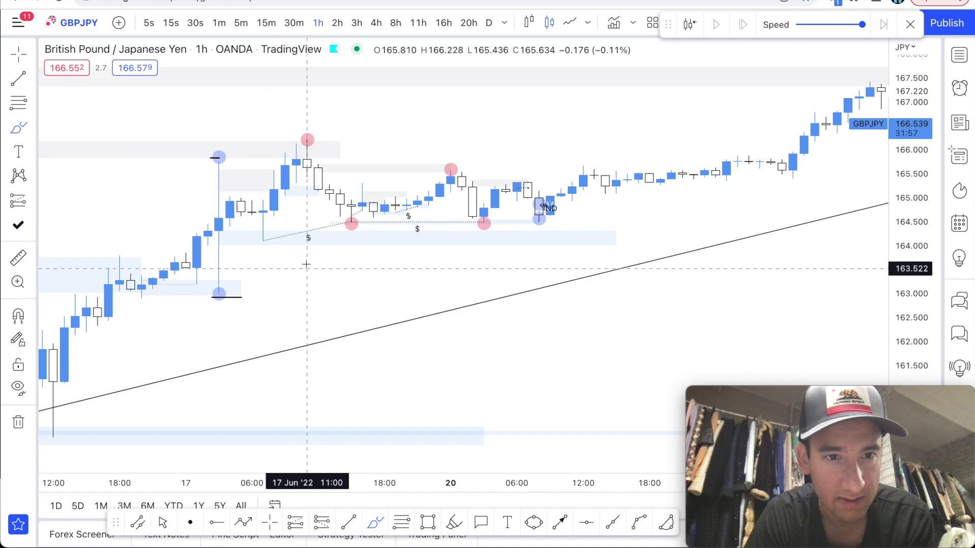
Circle the 17–20 June price range with freehand brush loops, undoing each loop.
scroll(355, 228, "up", 2)
mouse_move(309, 200)
left_mouse_down()
mouse_move(502, 277)
mouse_move(457, 123)
mouse_move(284, 229)
left_mouse_up()
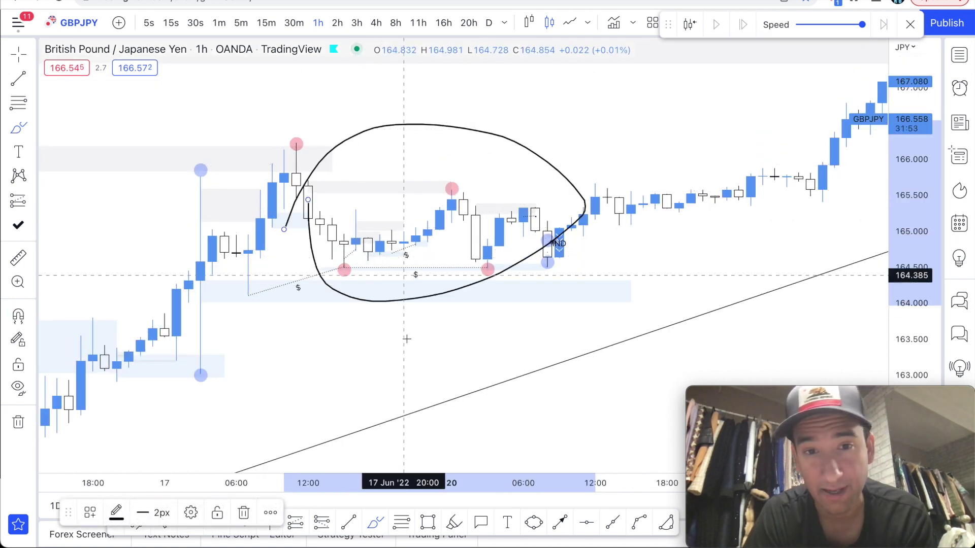
key("super+z")
mouse_move(486, 179)
left_mouse_down()
mouse_move(300, 313)
mouse_move(416, 224)
left_mouse_up()
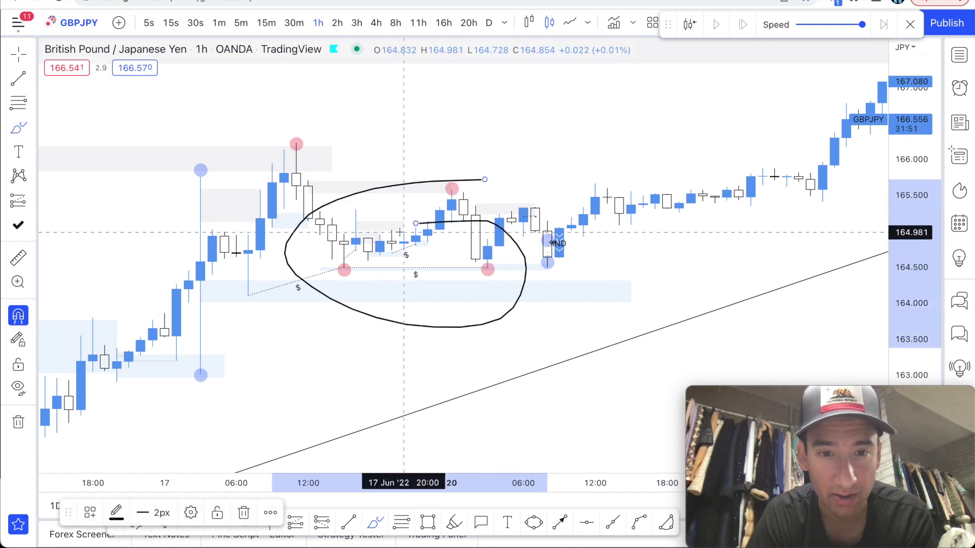
key("super+z")
mouse_move(294, 298)
left_mouse_down()
mouse_move(409, 142)
mouse_move(200, 237)
left_mouse_up()
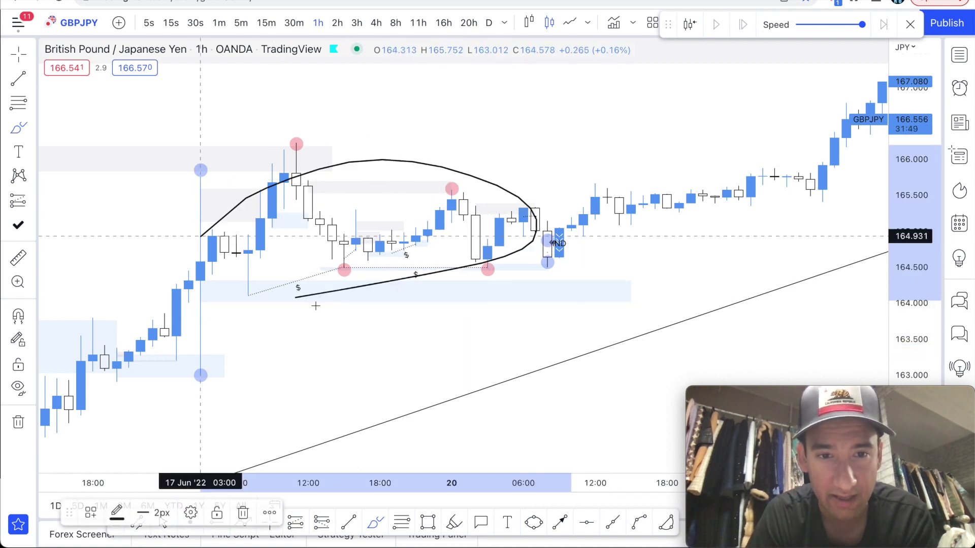
key("super+z")
Switch the chart to the 5-minute timeframe and start the bar replay from about 10:30 on 20 June.
scroll(399, 335, "up", 1)
scroll(399, 336, "up", 2)
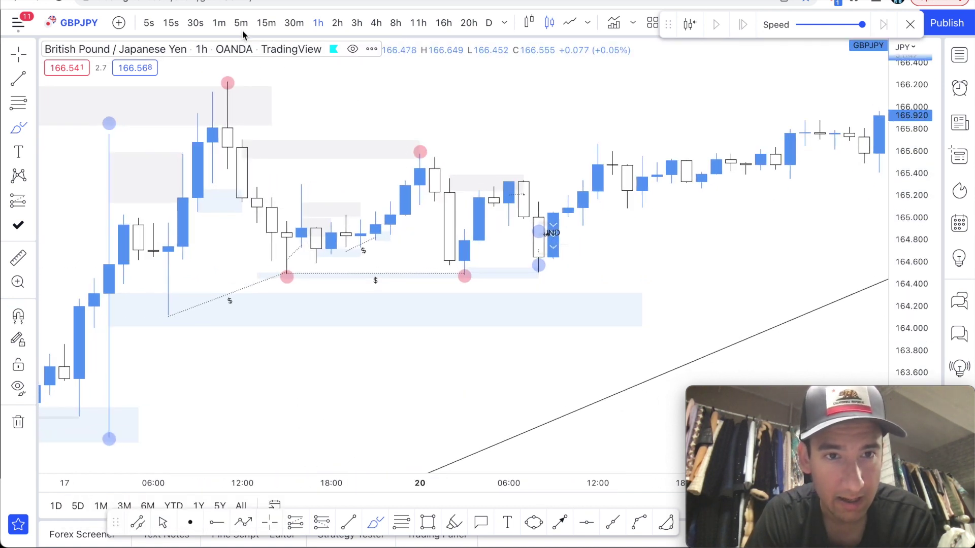
left_click(239, 23)
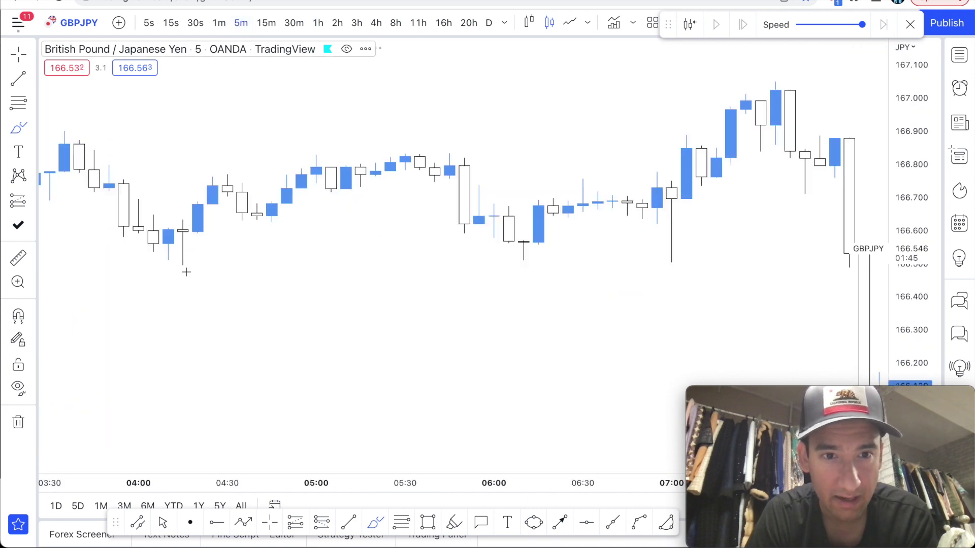
scroll(349, 273, "down", 5)
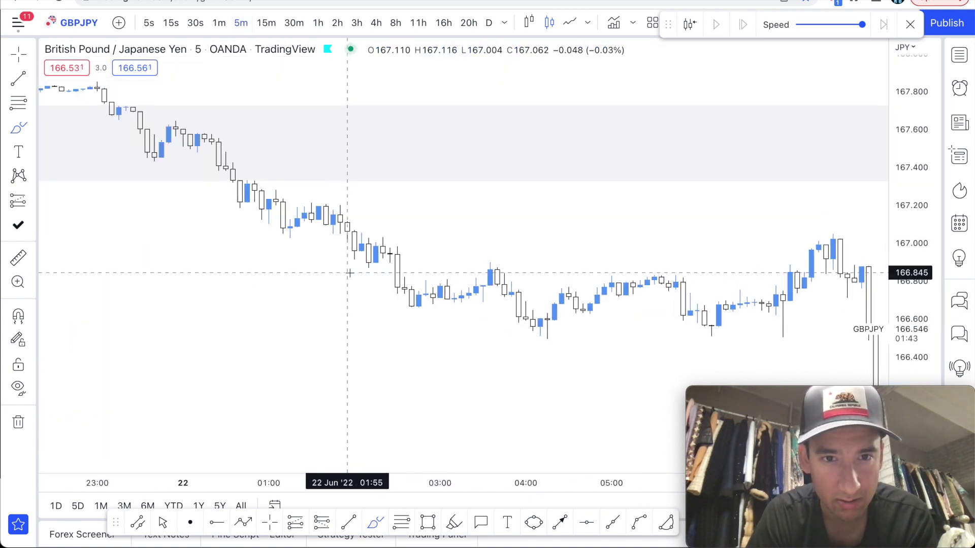
scroll(355, 258, "down", 4)
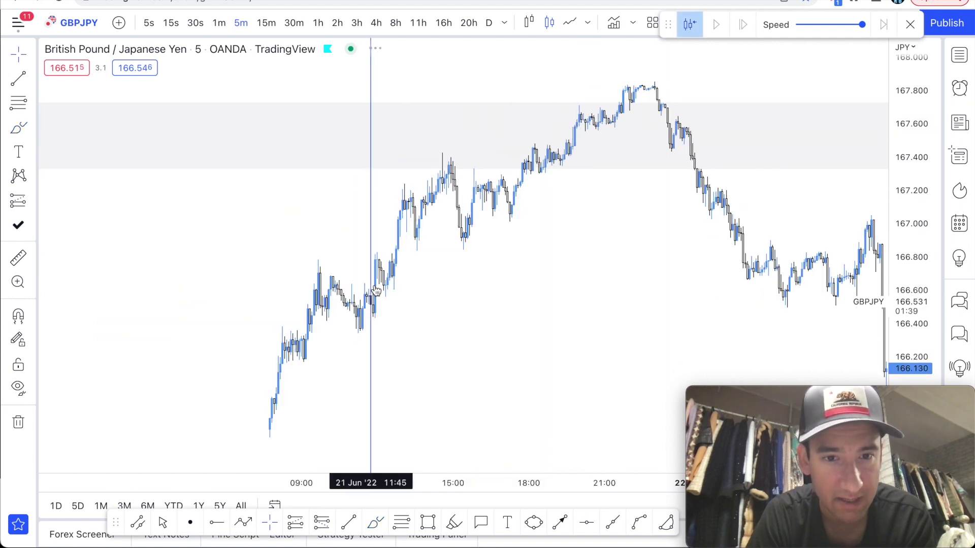
scroll(376, 291, "left", 10)
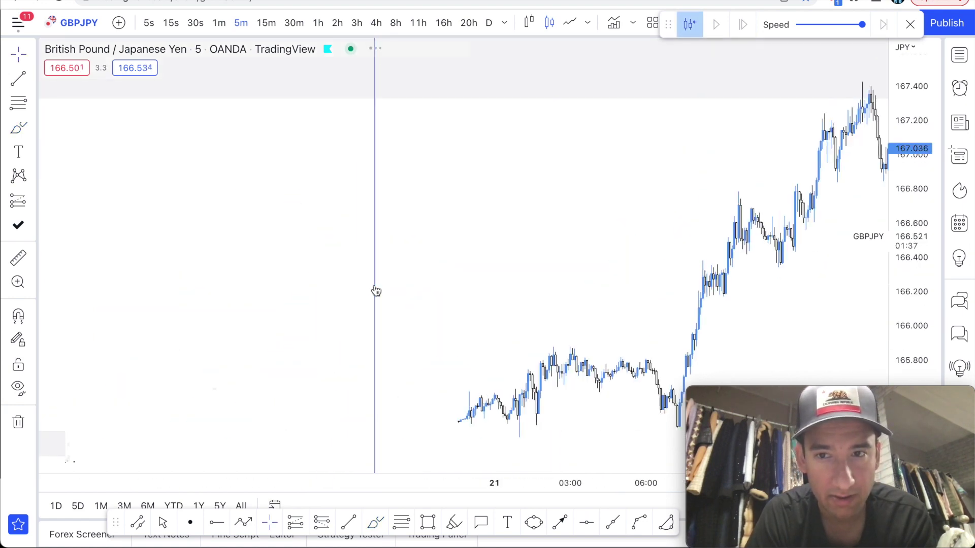
scroll(375, 291, "left", 2)
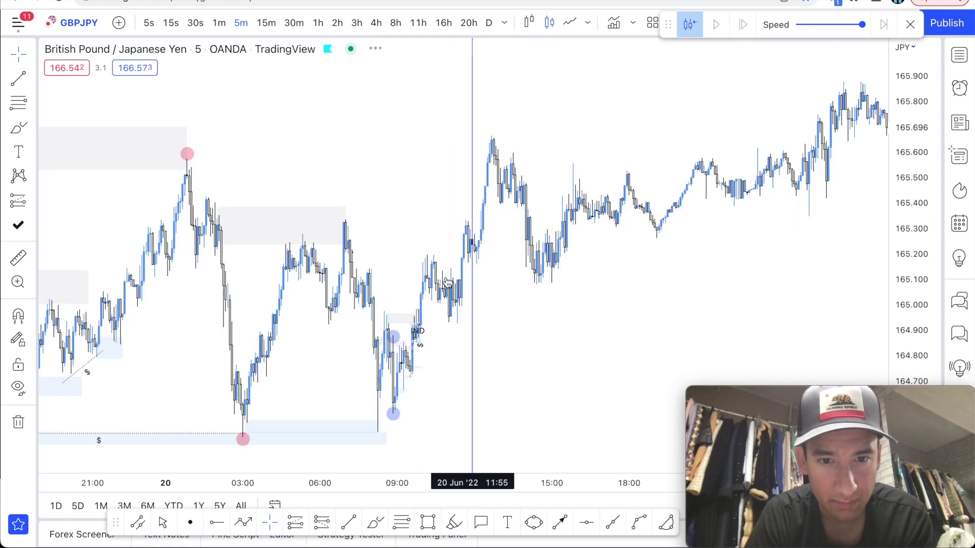
left_click(435, 282)
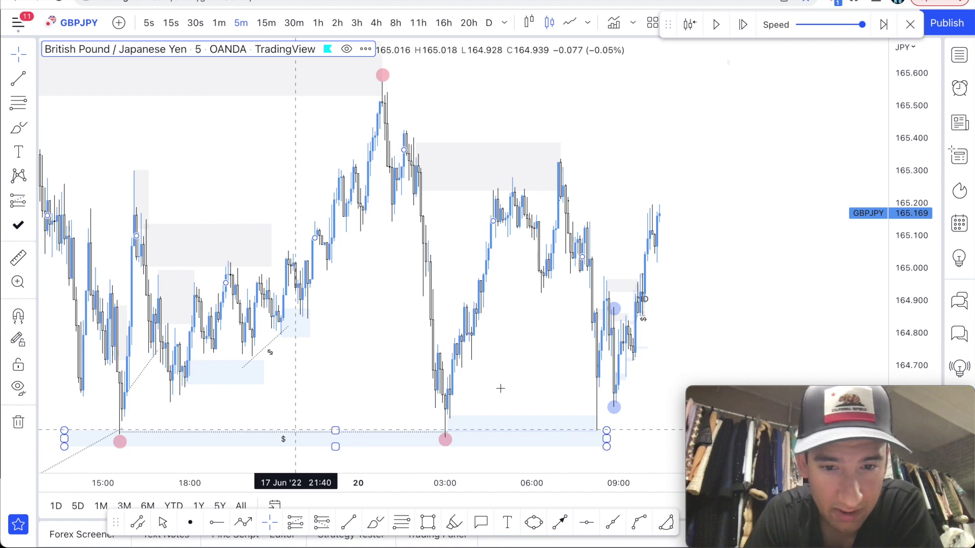
Examine the 20 June zones and swing points, brush a short stroke at the 03:00 low, and undo it.
scroll(508, 378, "up", 2)
scroll(365, 431, "down", 1)
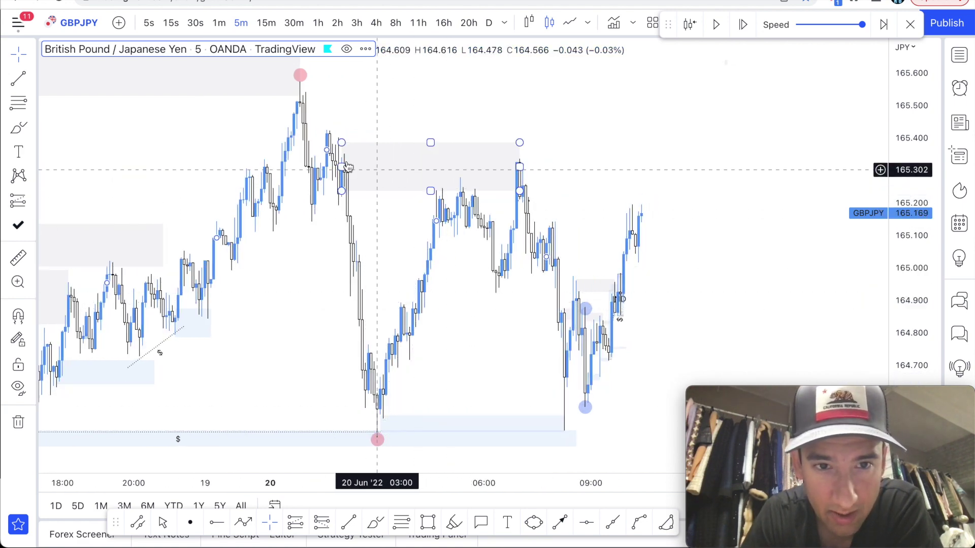
scroll(324, 154, "up", 1)
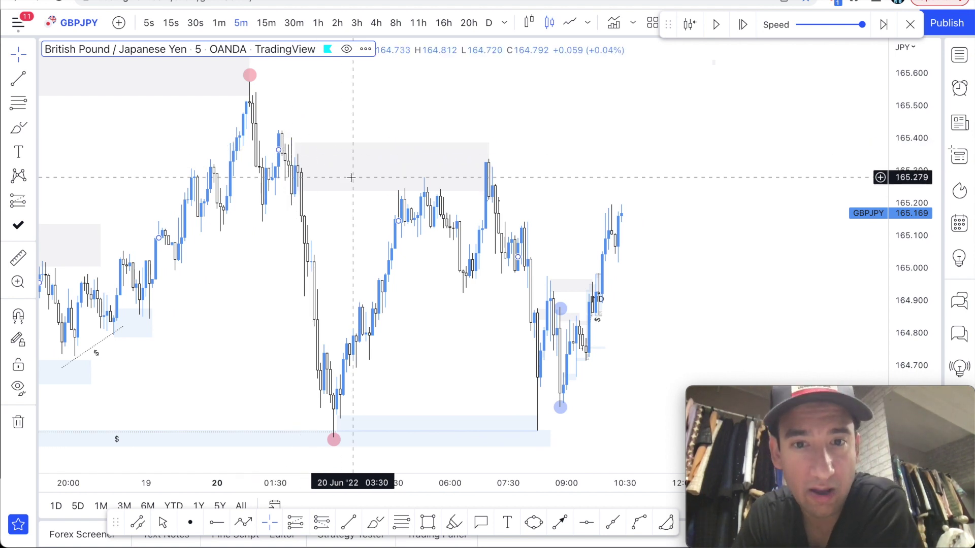
scroll(376, 175, "up", 1)
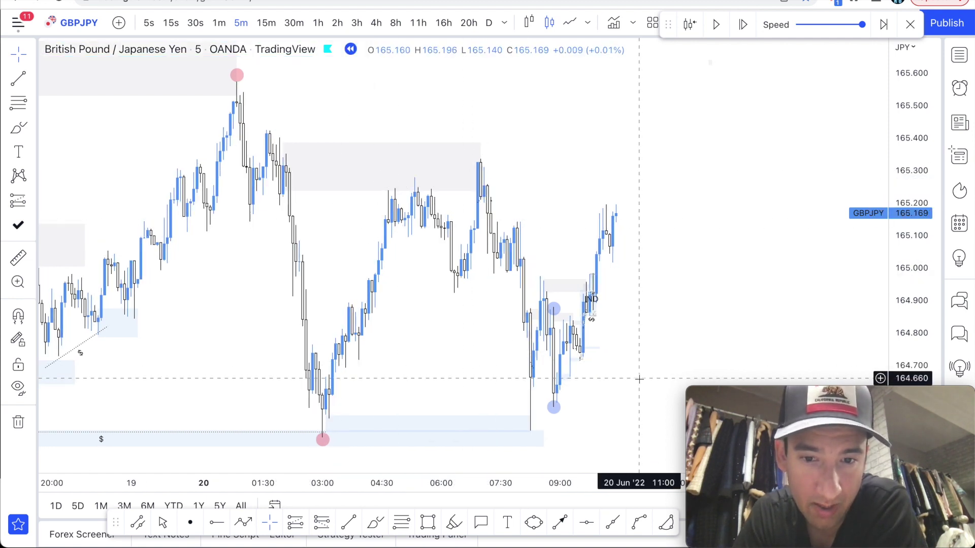
scroll(513, 432, "up", 2)
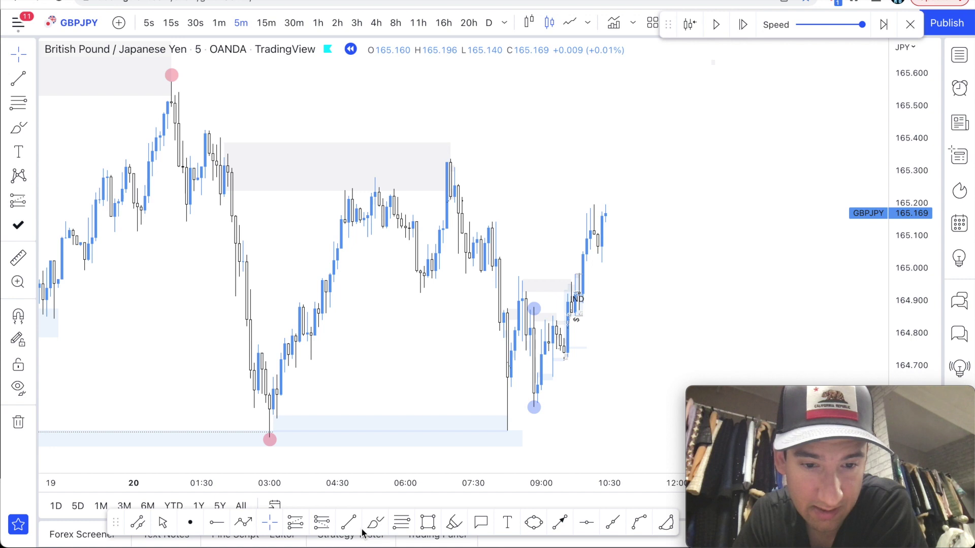
left_click_drag(270, 406, 273, 421)
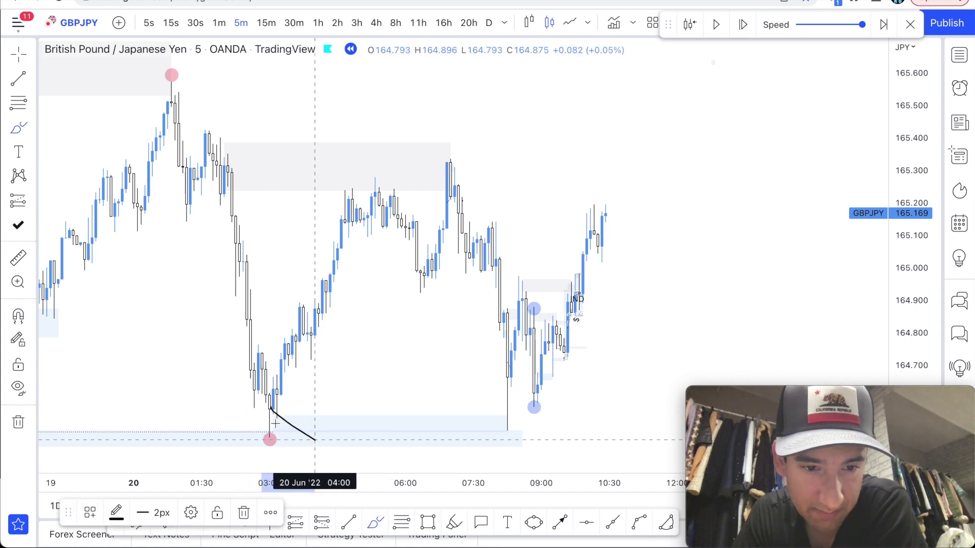
key("super+z")
Brush a rising stroke from the 08:15 low towards the 08:50 swing high and undo it.
scroll(431, 388, "up", 2)
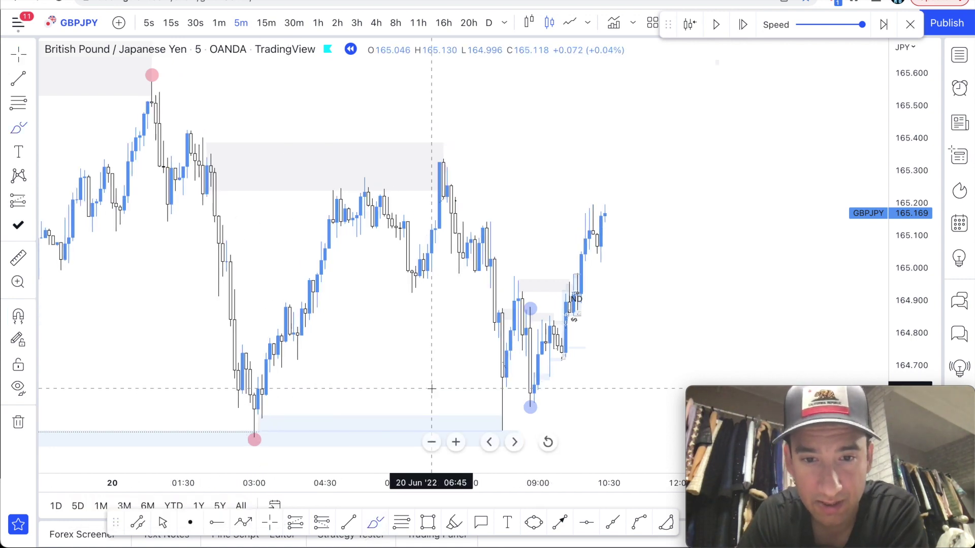
scroll(598, 391, "up", 3)
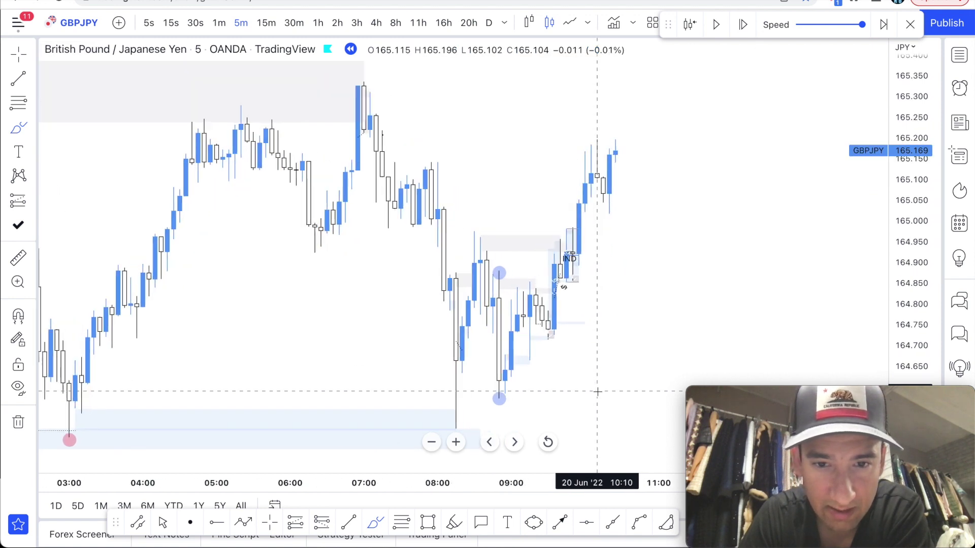
scroll(518, 322, "up", 1)
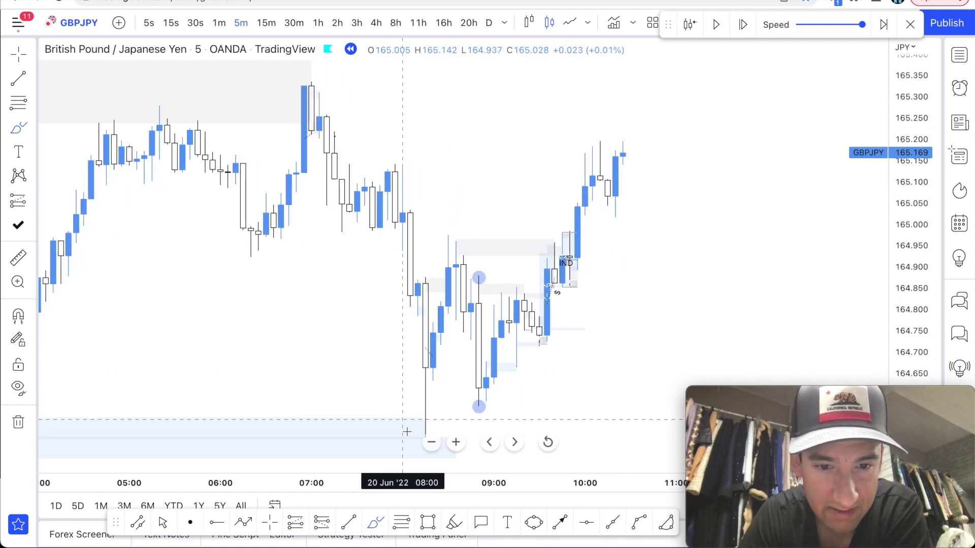
left_click_drag(426, 423, 472, 277)
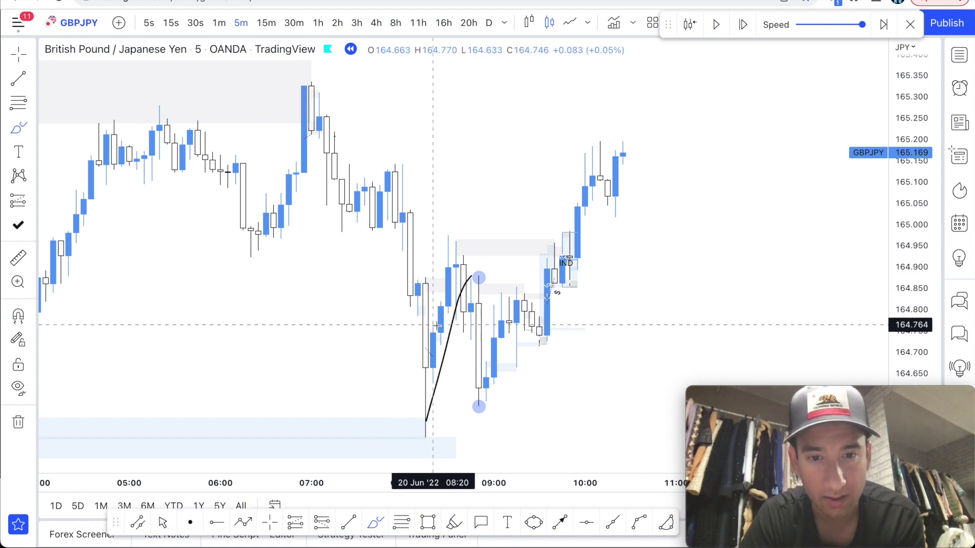
scroll(418, 312, "up", 3)
scroll(371, 315, "down", 2)
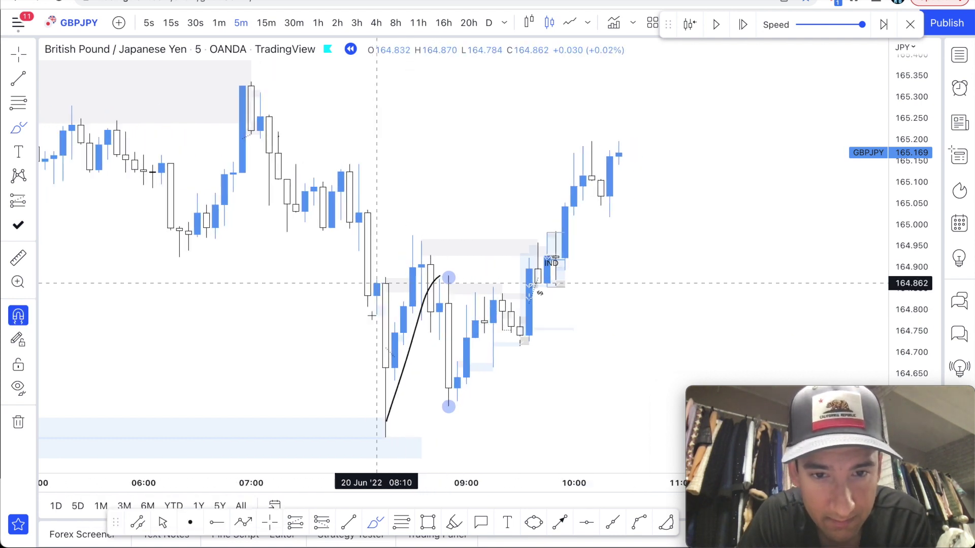
key("super+z")
Brush short horizontal level marks around the 08:00 sell-off and a stroke over the reaction after it, and undo them all.
scroll(372, 315, "down", 1)
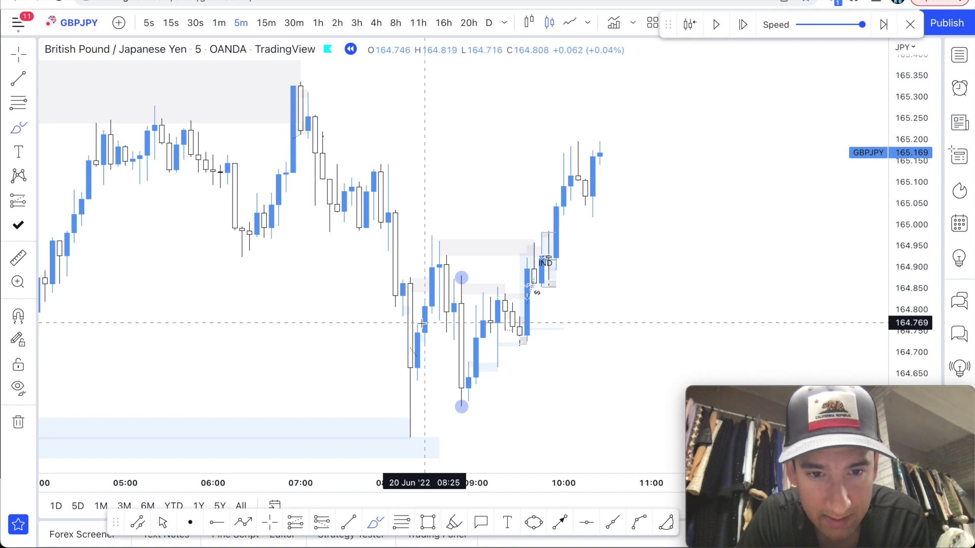
scroll(422, 323, "up", 3)
left_click_drag(303, 322, 336, 322)
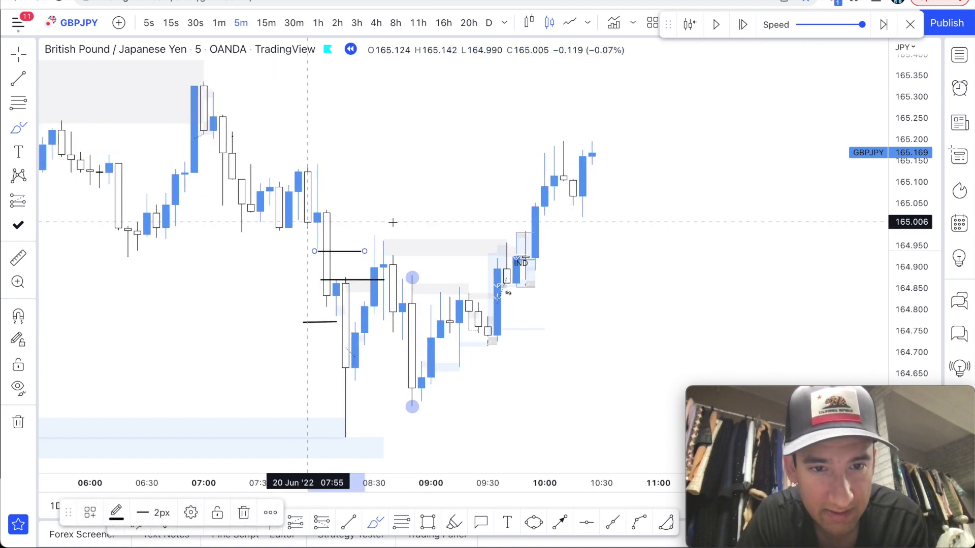
left_click_drag(385, 227, 429, 383)
key("super+z")
key("super+z")
key("super+z")
key("super+z")
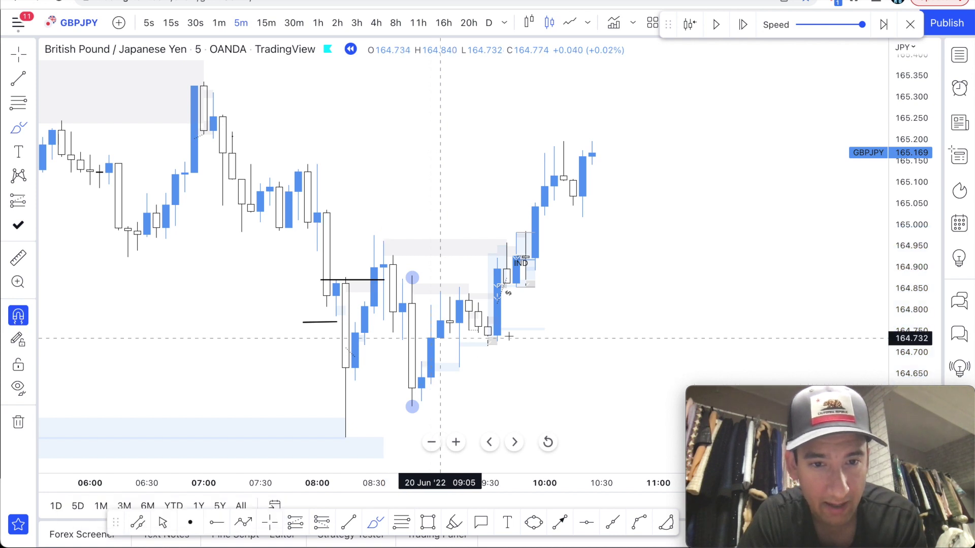
key("ctrl+z")
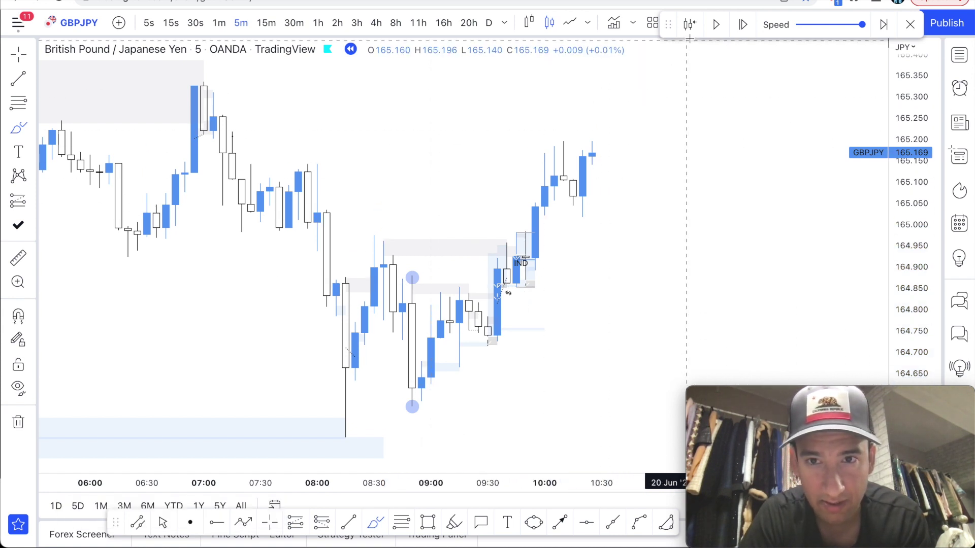
Move the replay start back to 09:25 on 20 June and switch the chart to the 1-minute timeframe.
left_click(480, 272)
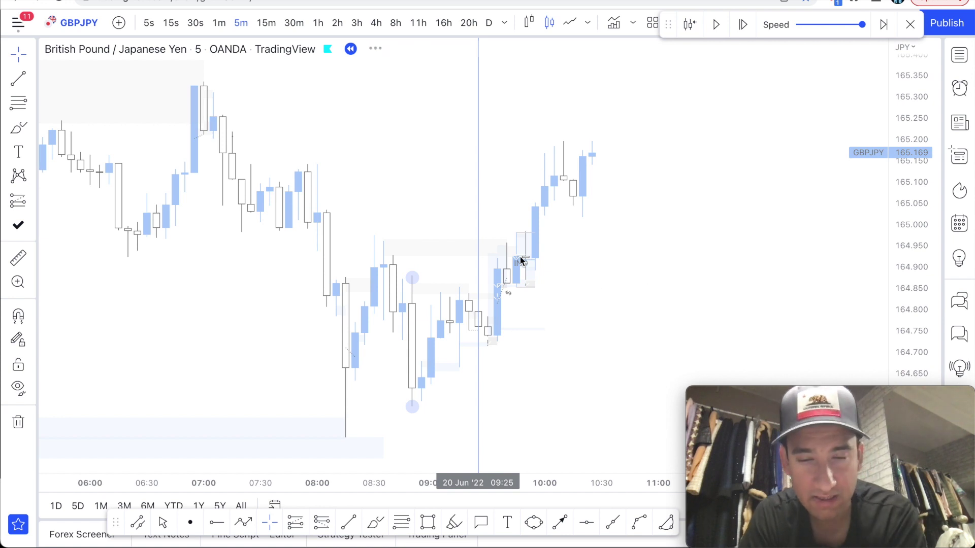
scroll(439, 316, "down", 5)
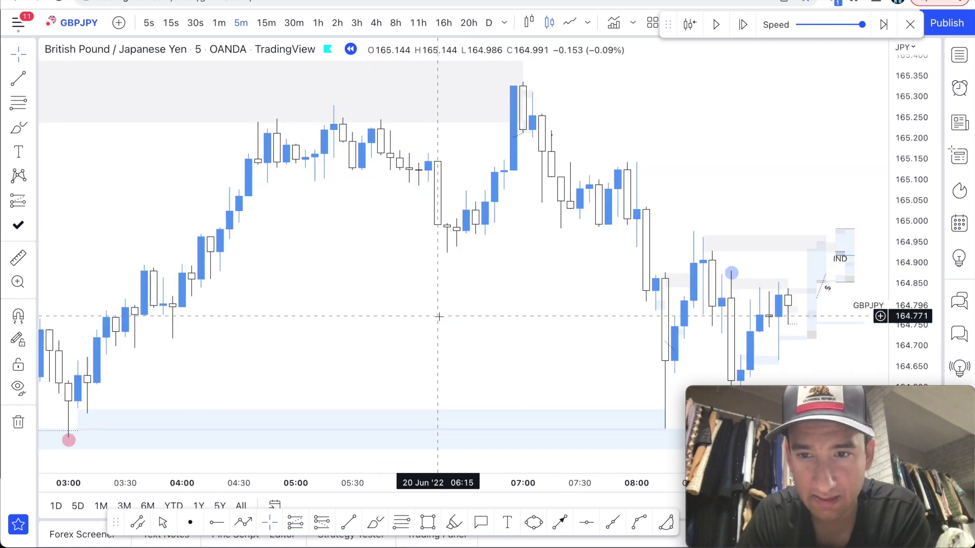
scroll(439, 316, "up", 7)
scroll(439, 316, "up", 2)
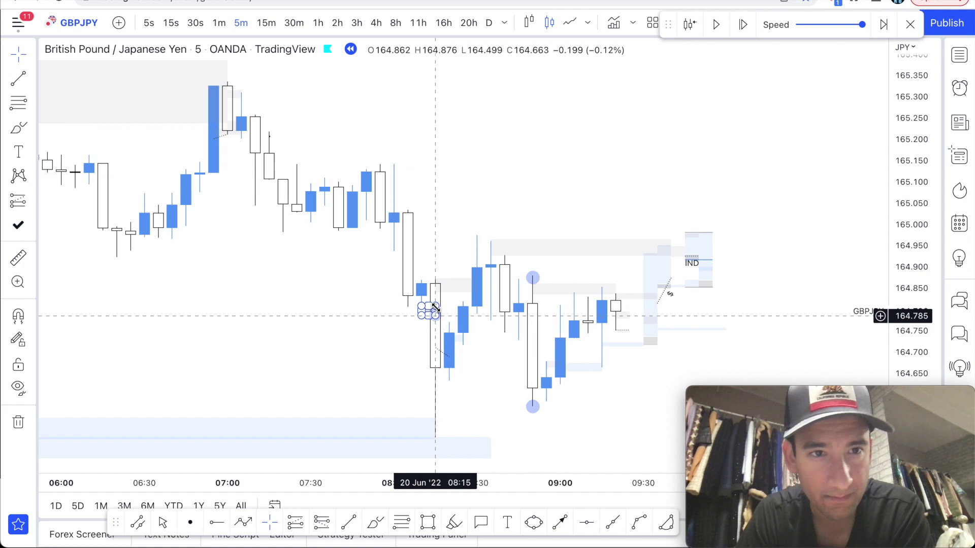
left_click(226, 21)
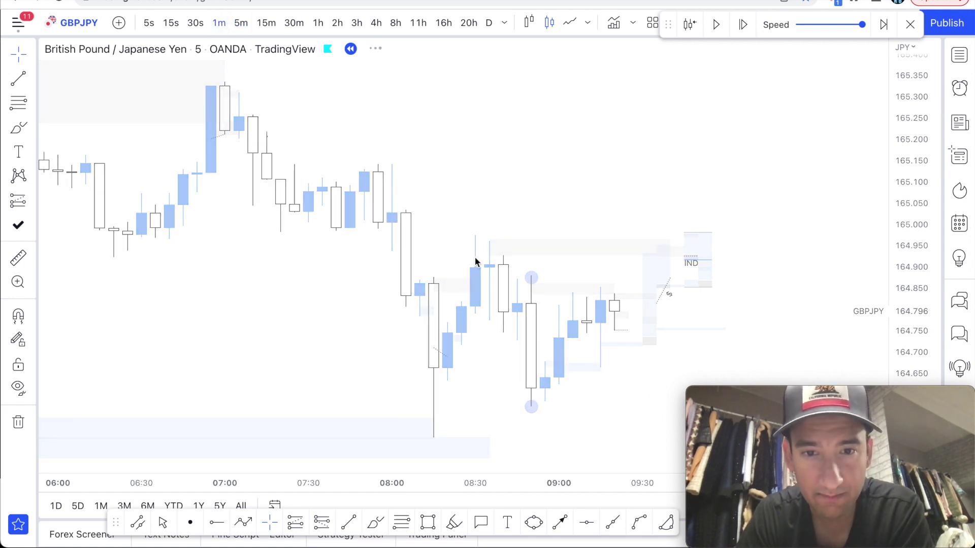
Draw a rectangle zone from the 08:02 candle to about 08:28, spanning 165.006 to 165.136.
scroll(450, 321, "down", 3)
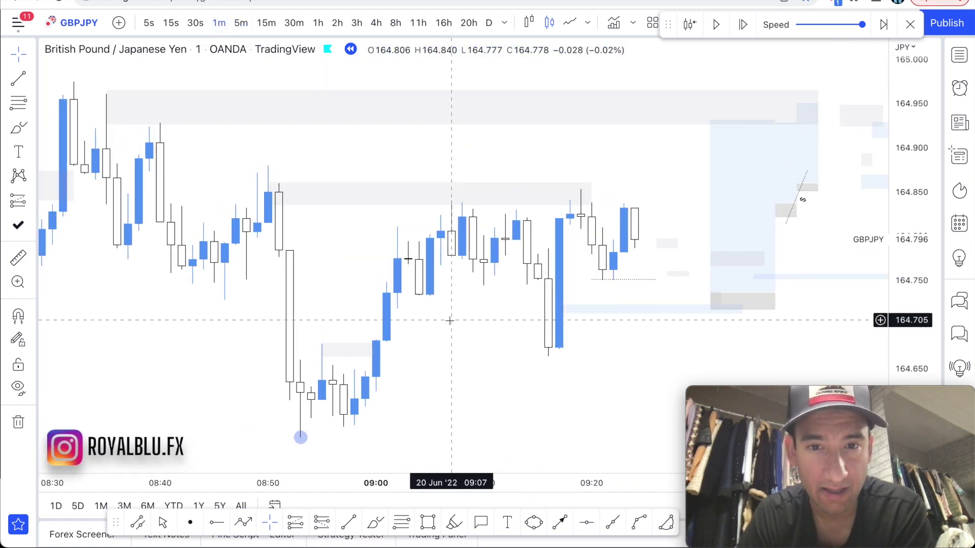
scroll(449, 322, "down", 4)
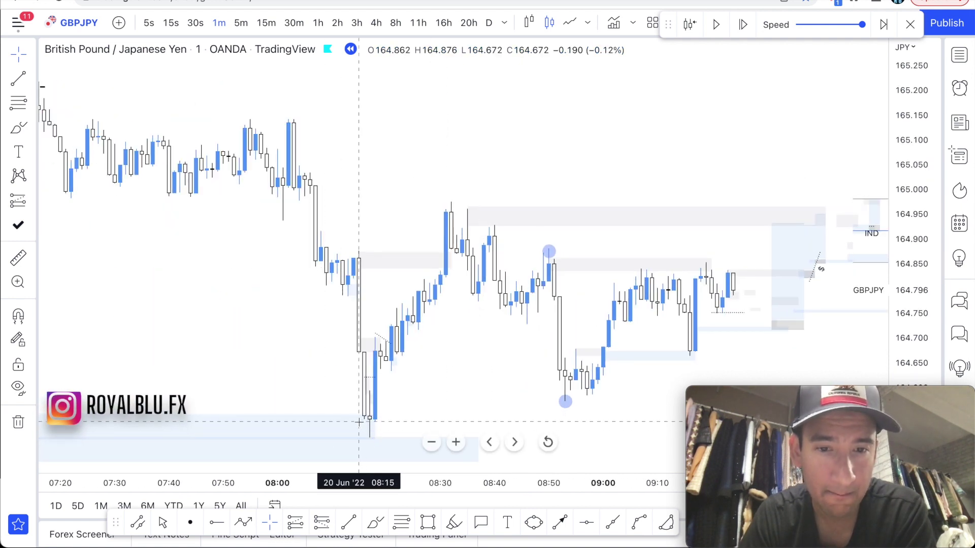
scroll(518, 233, "up", 1)
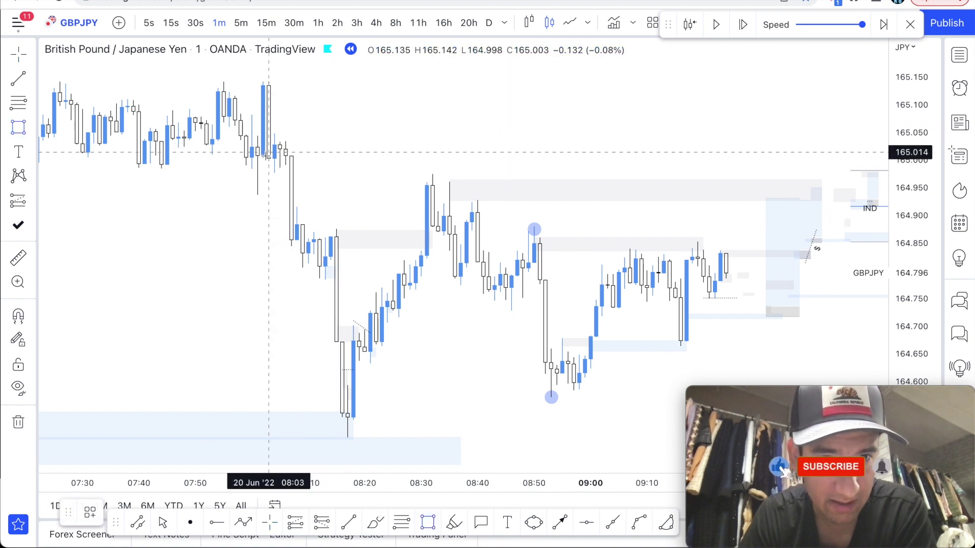
left_click_drag(263, 157, 410, 85)
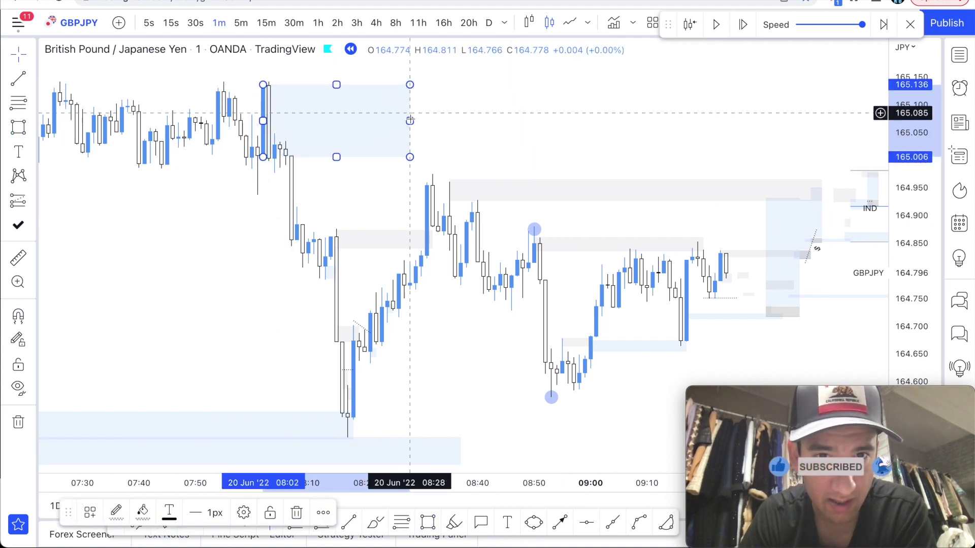
Extend the 08:02 rectangle zone forward in time past the newer zones and apply the Supply template to it.
left_click_drag(410, 121, 881, 121)
scroll(660, 161, "down", 4)
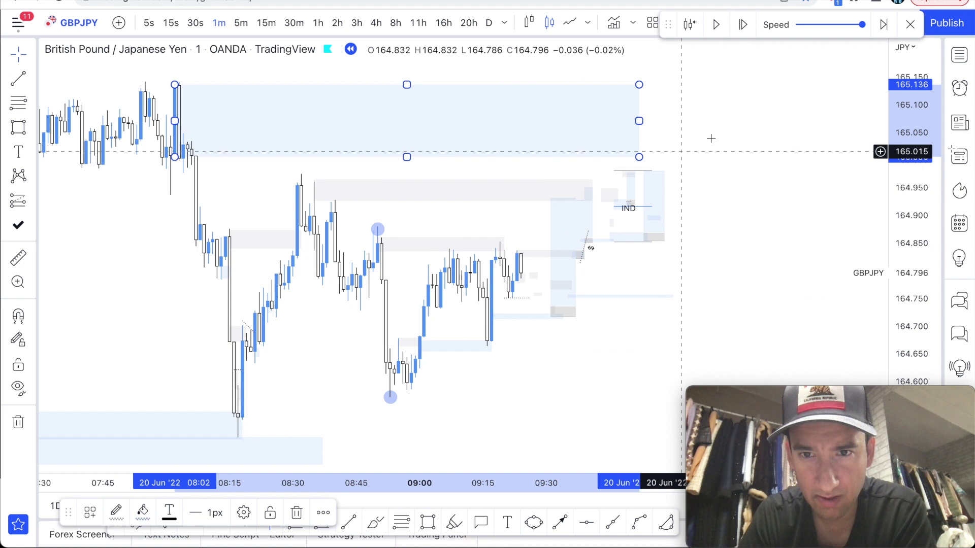
left_click_drag(638, 123, 681, 122)
right_click(682, 126)
mouse_move(711, 137)
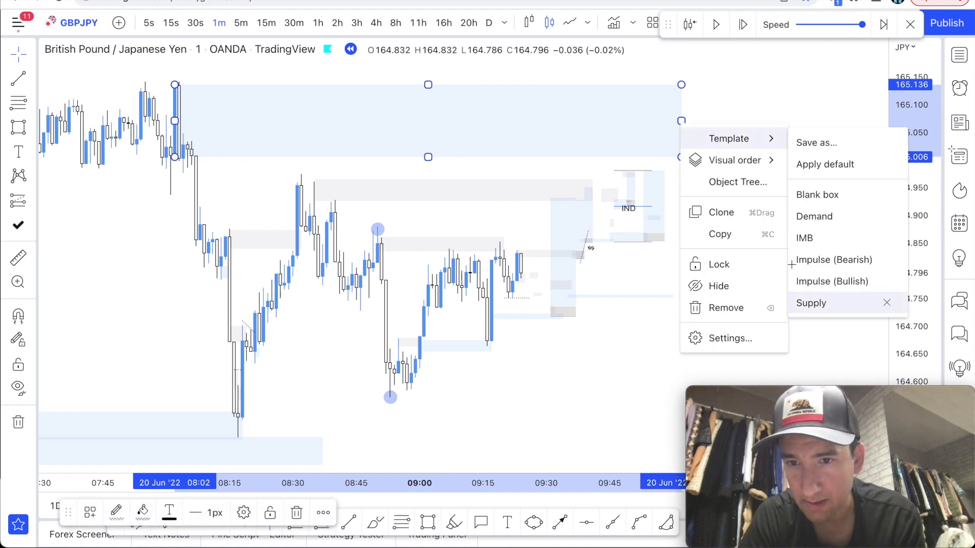
left_click(811, 303)
left_click_drag(683, 119, 728, 119)
left_click(738, 197)
Examine the 1-minute structure from the 08:50 swing high to the reaction at the 09:17 demand zone.
scroll(739, 197, "up", 3)
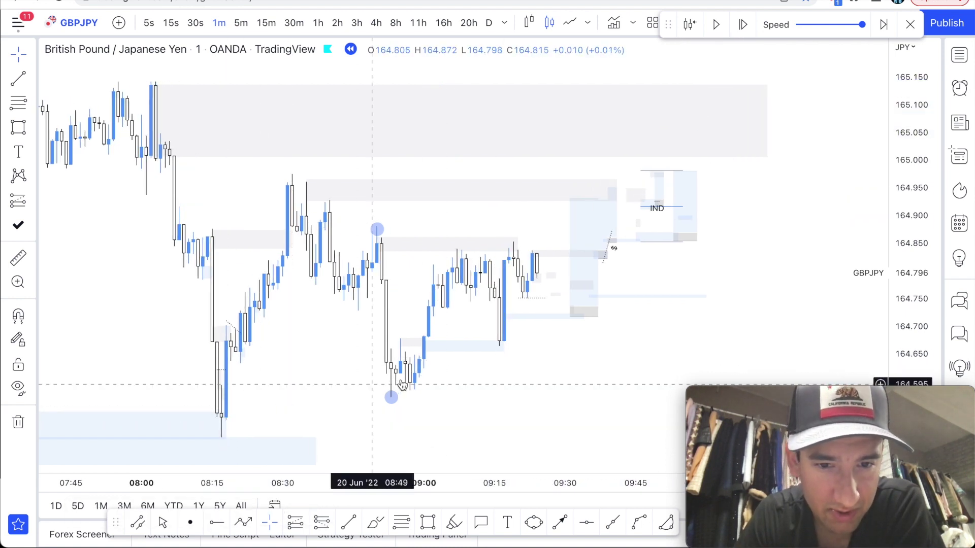
scroll(426, 379, "up", 2)
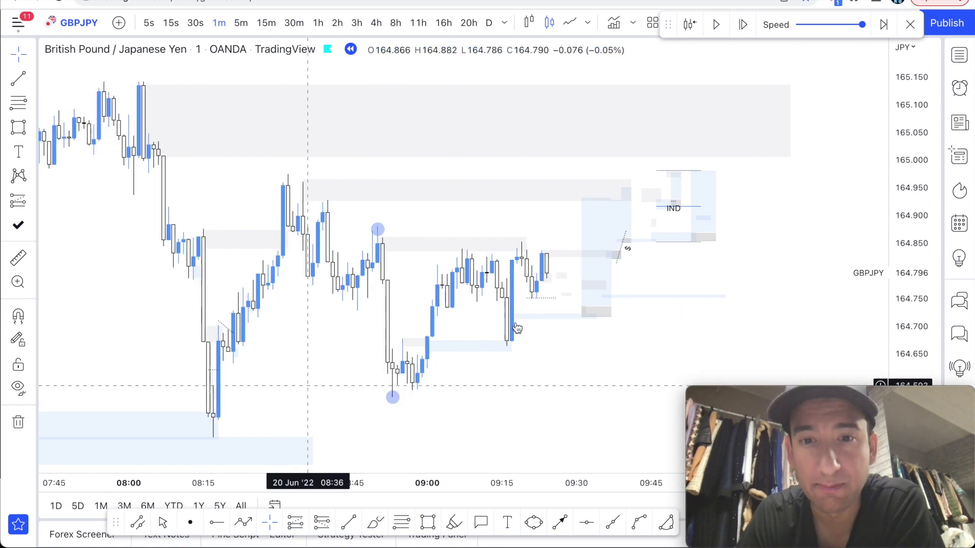
scroll(552, 370, "up", 3)
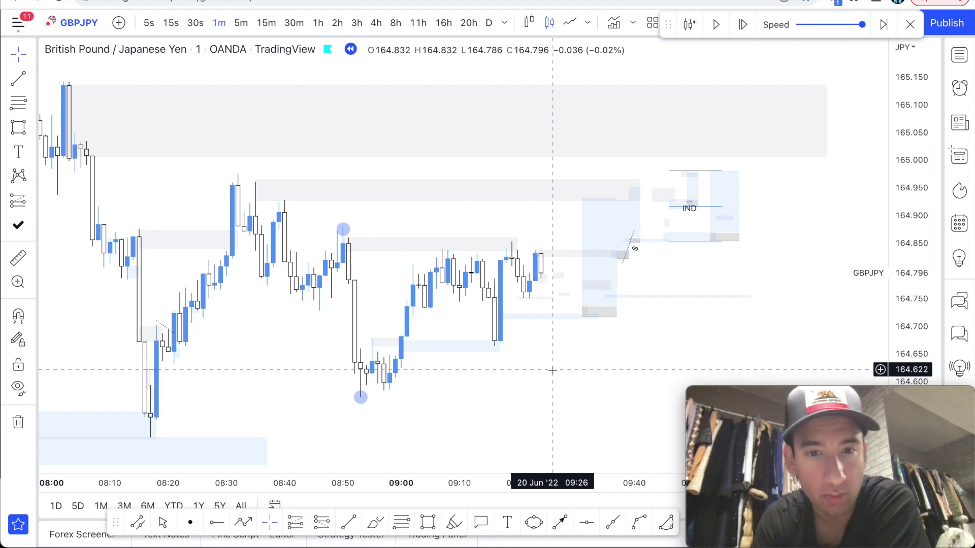
scroll(552, 370, "up", 2)
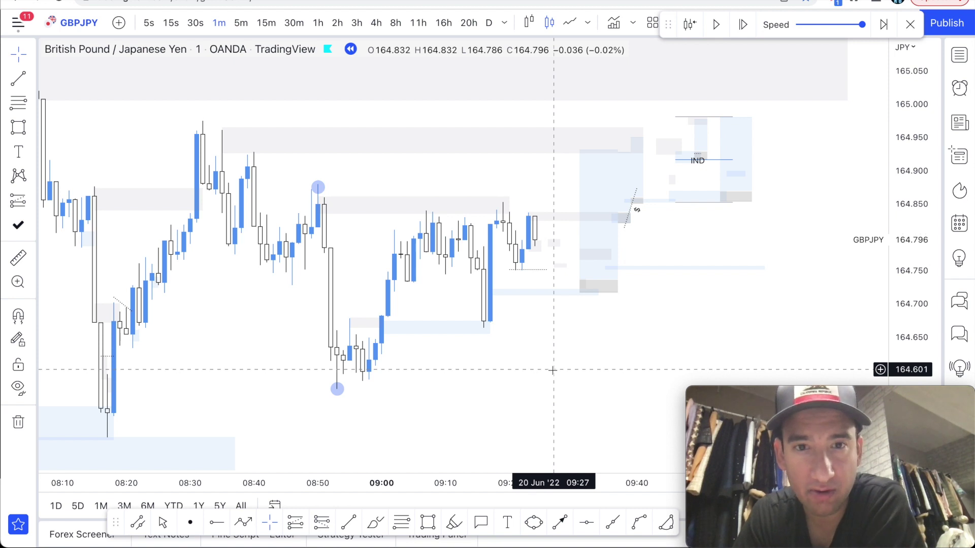
scroll(552, 370, "up", 1)
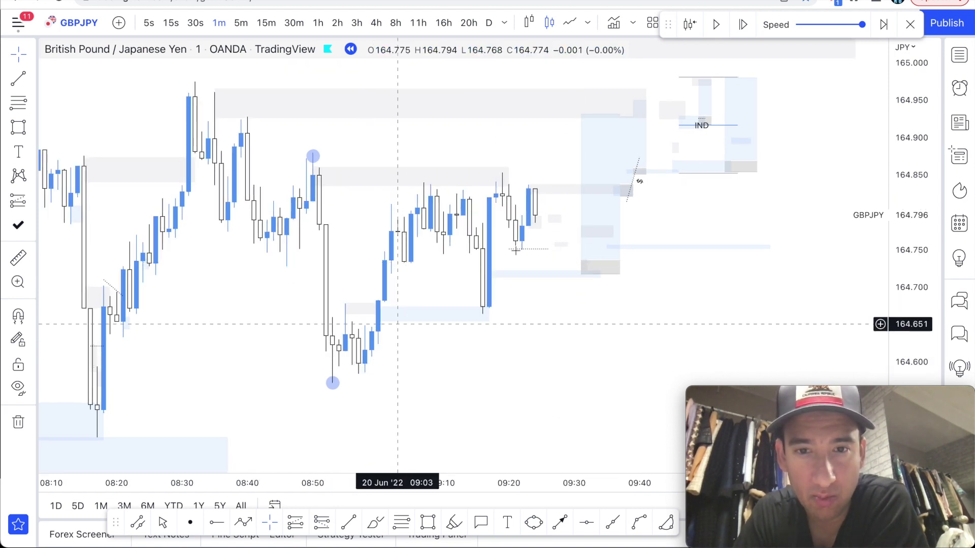
scroll(550, 356, "up", 1)
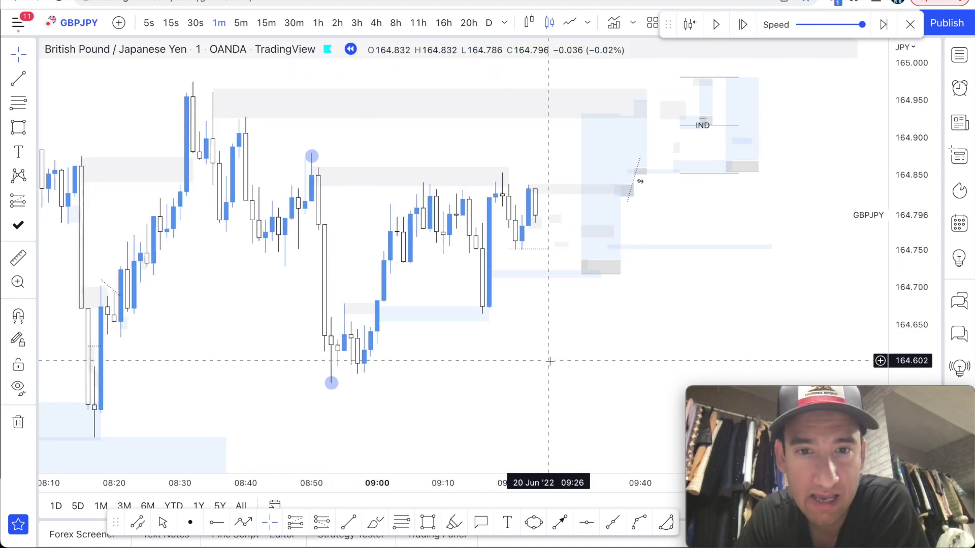
scroll(633, 306, "up", 1)
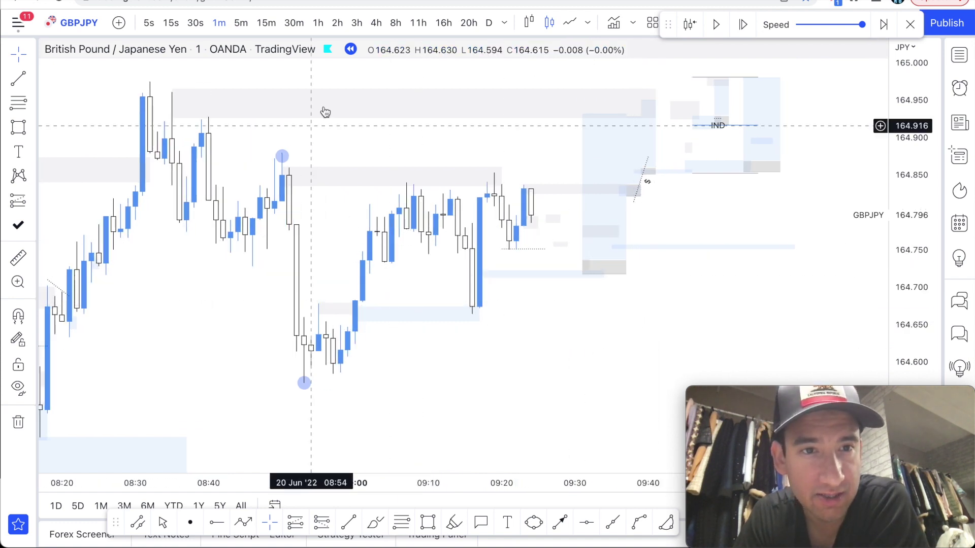
left_click(508, 176)
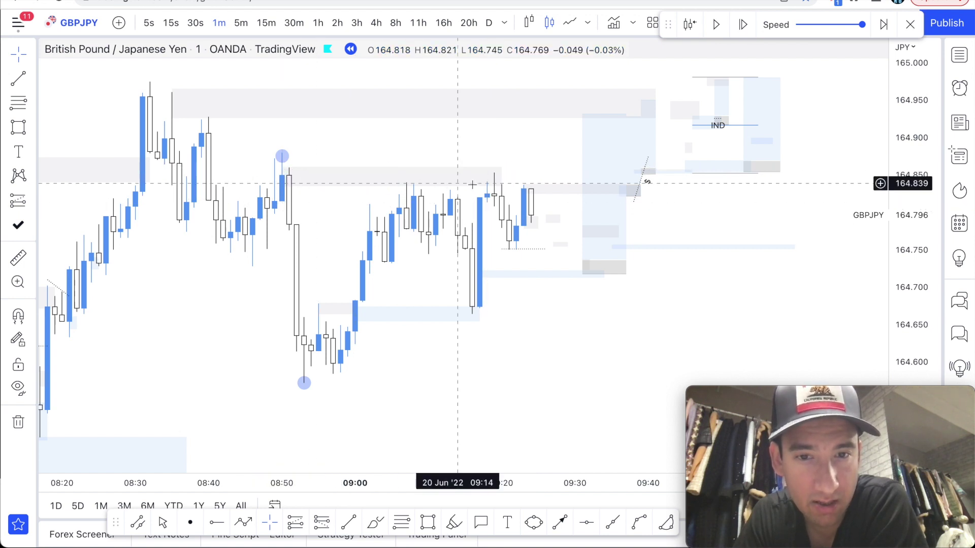
scroll(499, 320, "up", 1)
scroll(482, 320, "up", 1)
left_click(474, 350)
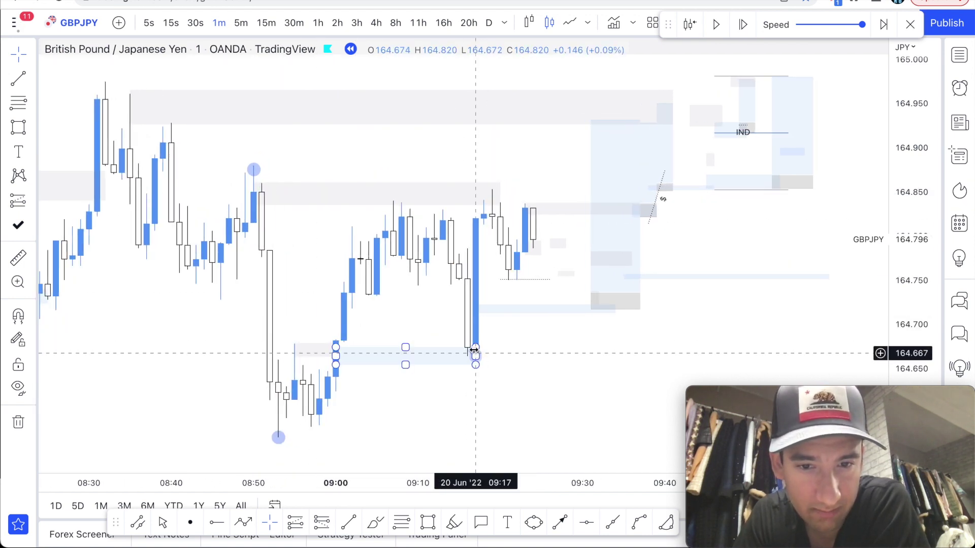
Move the replay start back to about 09:19 on 20 June and switch the chart to the 15-second timeframe.
left_click(689, 24)
left_click(498, 138)
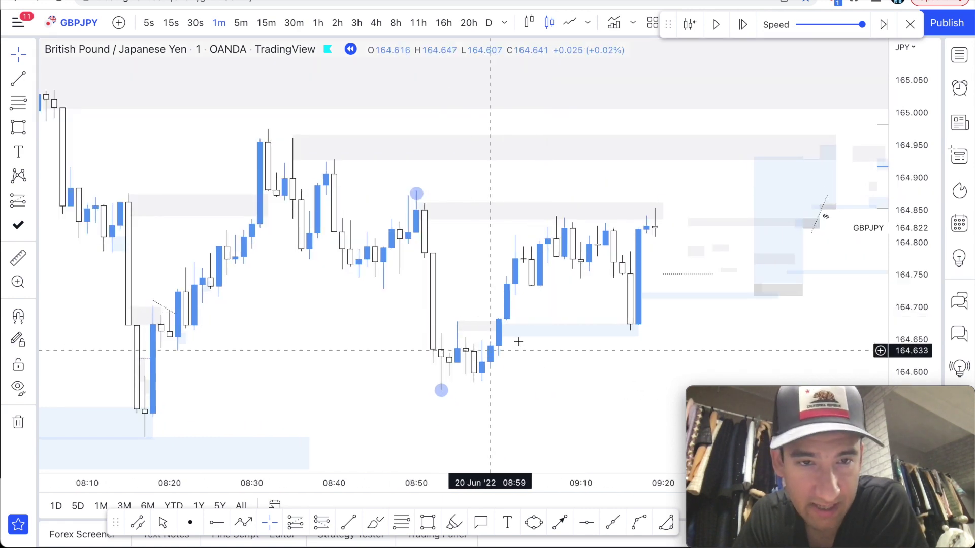
left_click(173, 25)
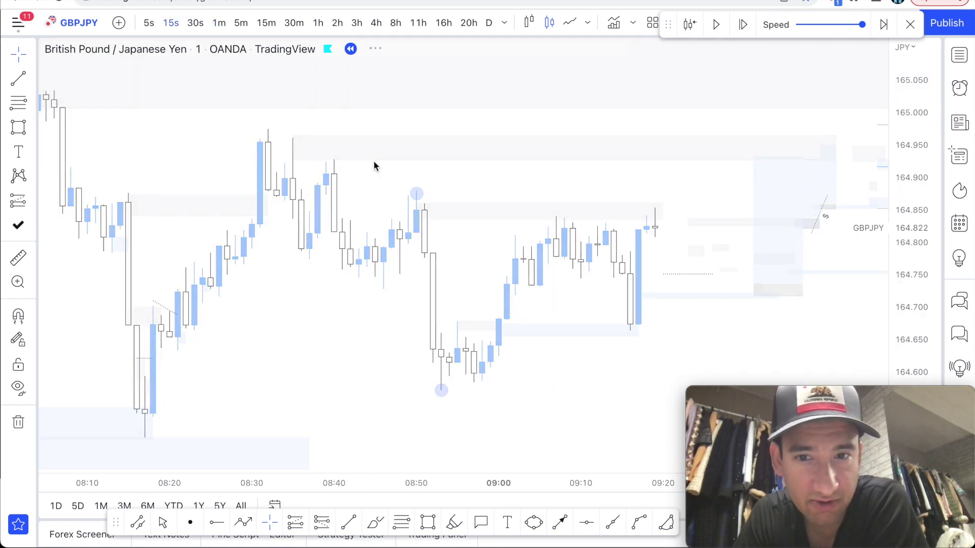
scroll(311, 132, "down", 5)
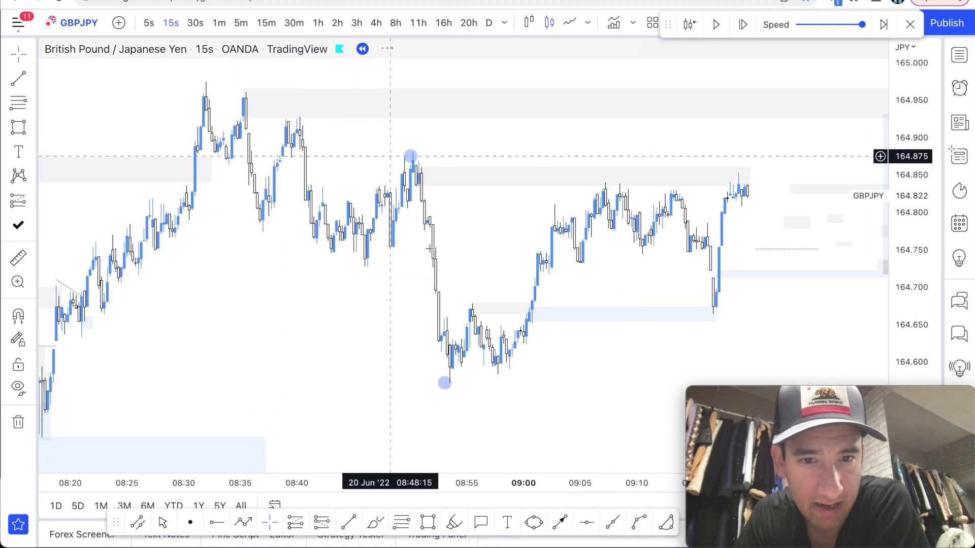
scroll(470, 370, "up", 3)
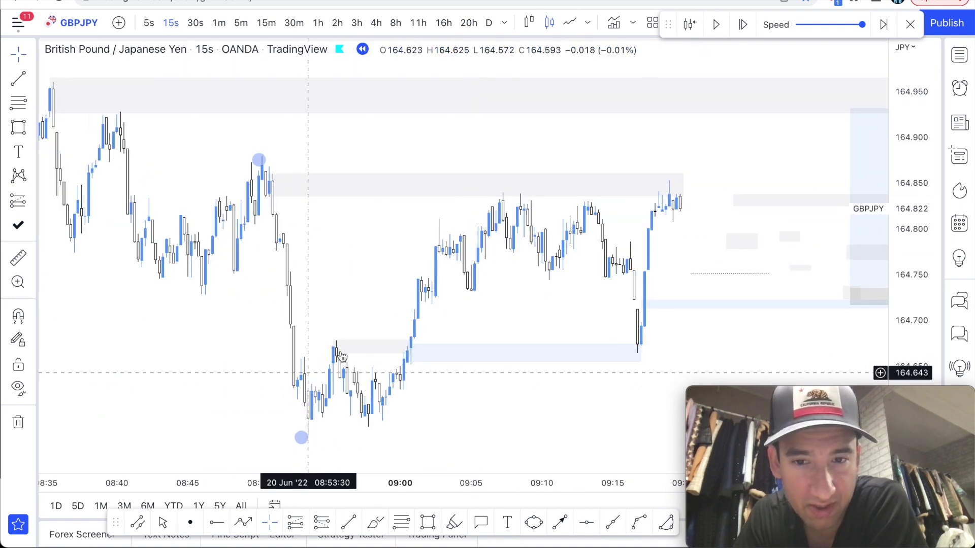
scroll(518, 282, "up", 2)
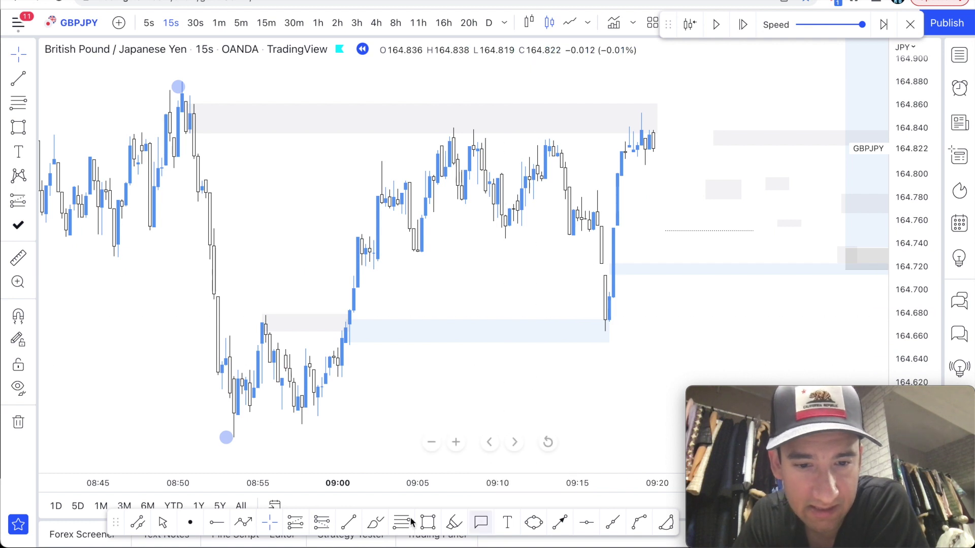
Highlight the highs just below the 08:50 supply zone and the zone's origin, and undo the marks.
left_click(454, 526)
mouse_move(428, 131)
left_mouse_down()
mouse_move(568, 135)
mouse_move(481, 162)
left_mouse_up()
left_click_drag(199, 129, 206, 139)
key("super+z")
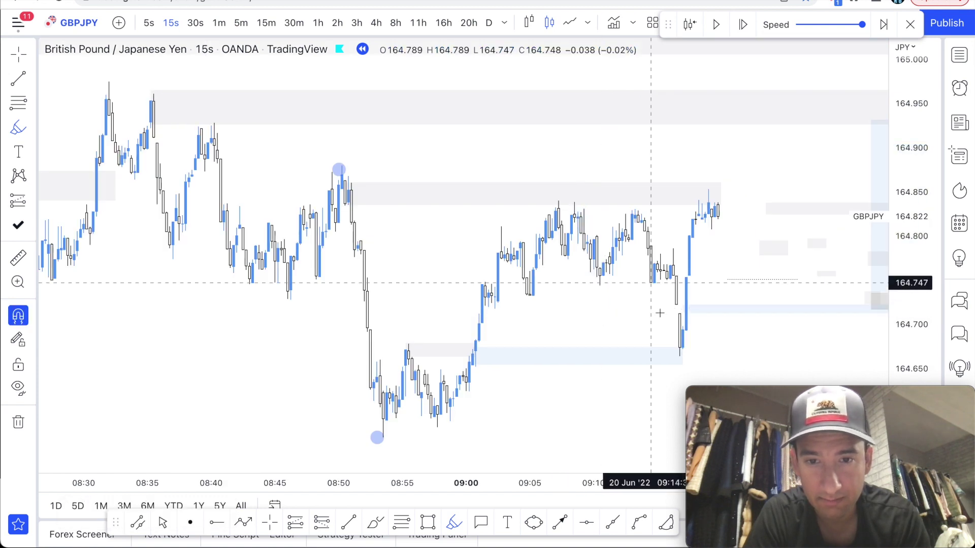
Highlight the 09:01 demand zone's origin and the rally from about 164.68 to 164.84 after 09:17, and delete both strokes.
scroll(659, 313, "up", 5)
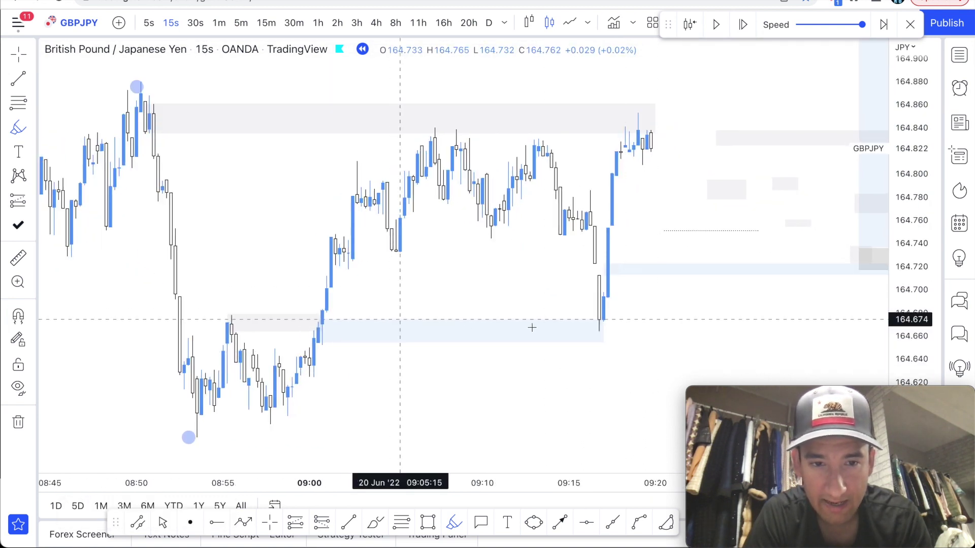
mouse_move(357, 318)
left_mouse_down()
mouse_move(306, 319)
mouse_move(324, 330)
left_mouse_up()
key("Delete")
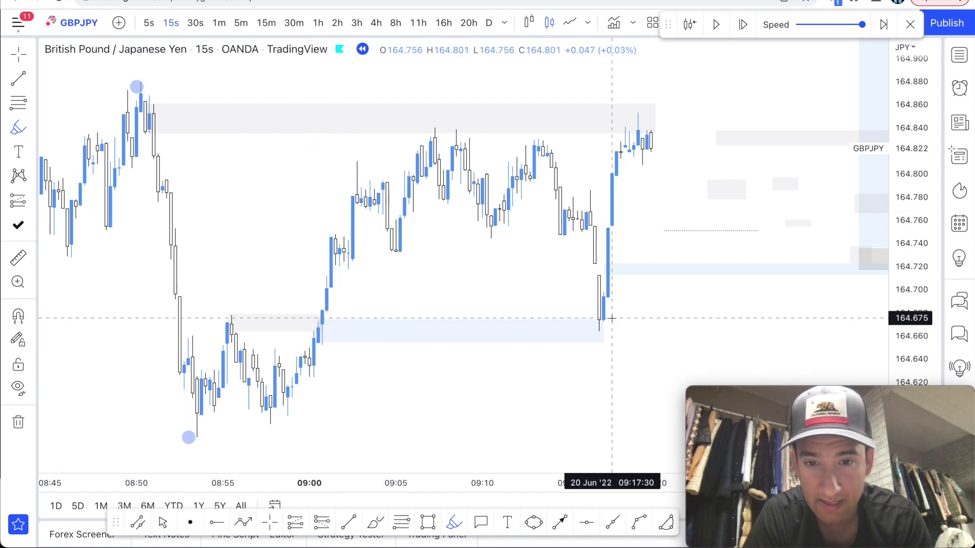
left_click_drag(611, 318, 633, 130)
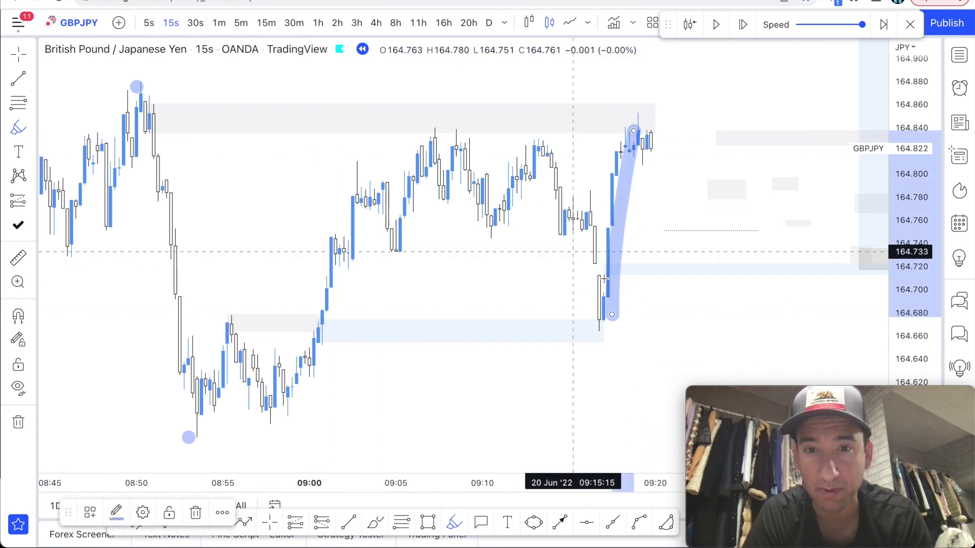
key("Delete")
Advance the replay bar by bar on the 15-second chart until price reaches the dotted level at about 09:22.
scroll(604, 279, "up", 2)
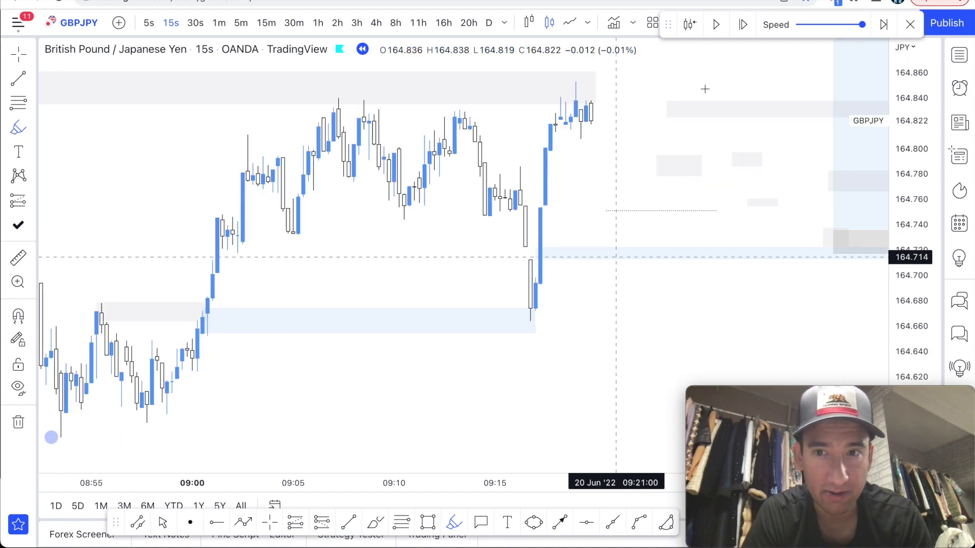
left_click(750, 20)
left_click(750, 19)
left_click(750, 19)
left_click(750, 19)
left_click(750, 20)
left_click(750, 20)
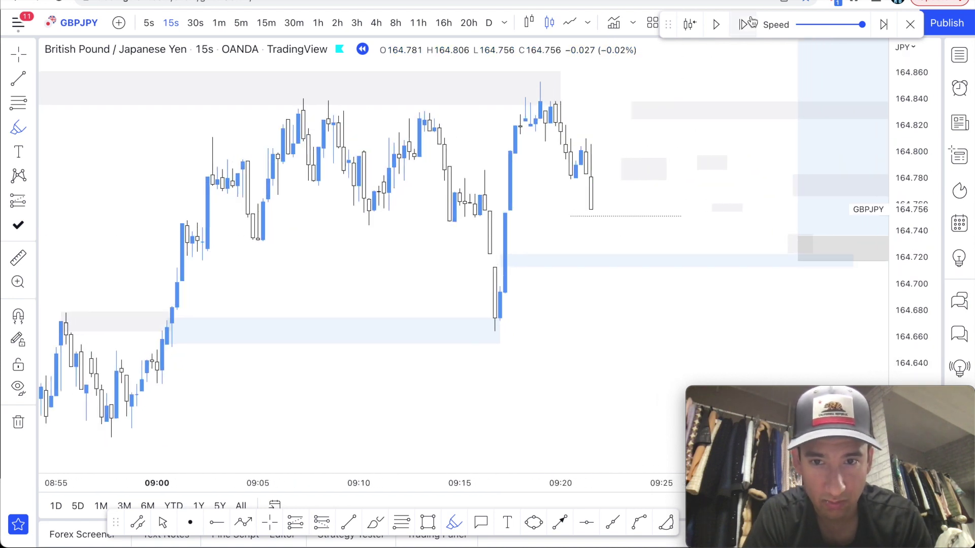
left_click(751, 19)
left_click(751, 19)
scroll(564, 217, "up", 1)
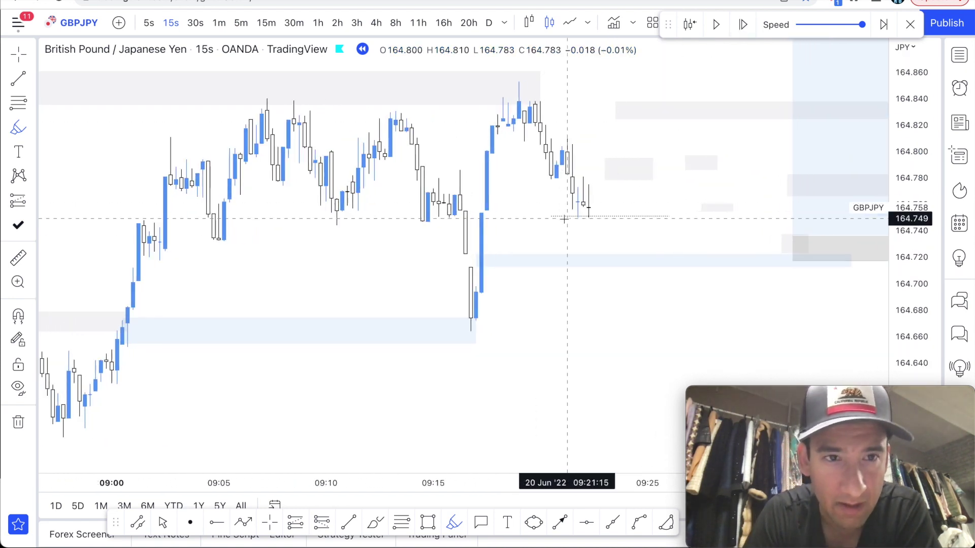
Switch the chart to the 5-second timeframe and frame the price action from 09:10 to 09:22.
left_click(148, 28)
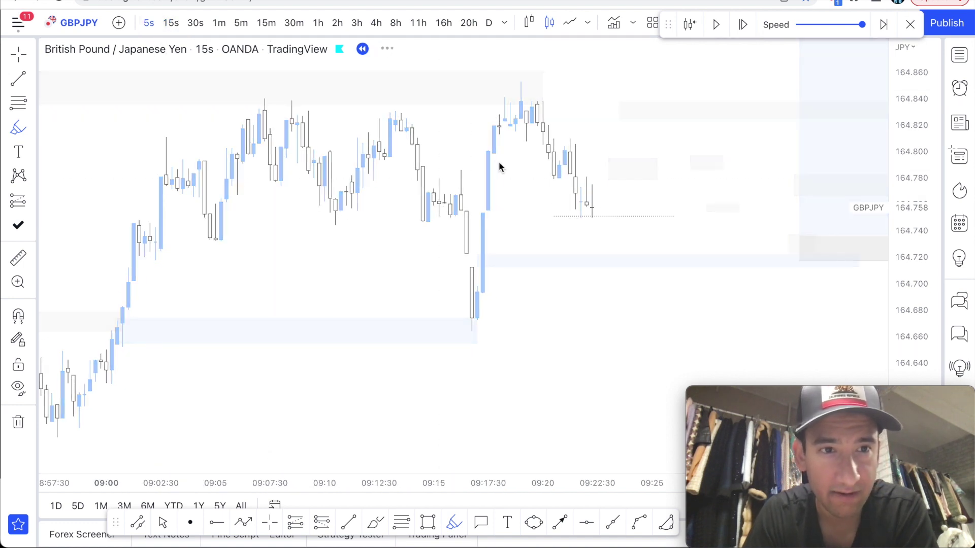
scroll(504, 175, "down", 2)
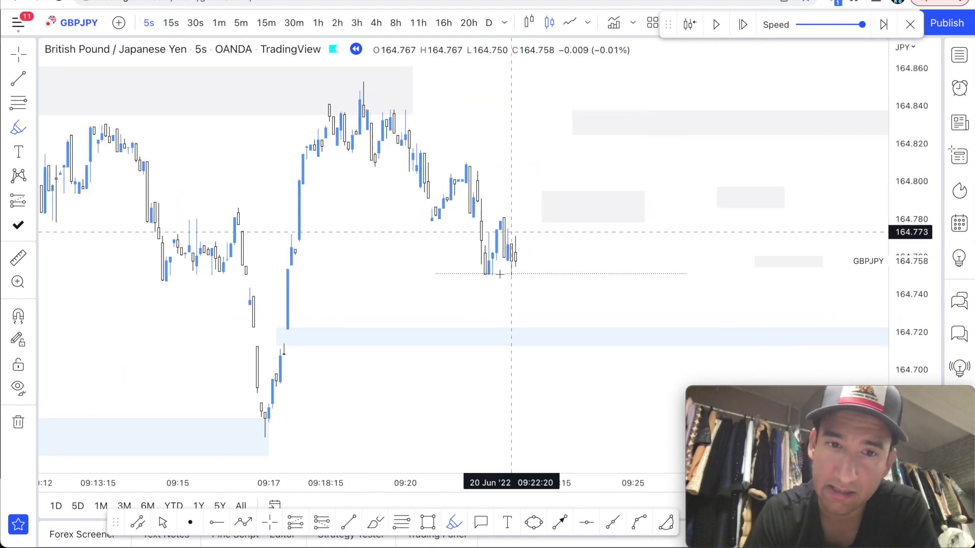
scroll(456, 304, "down", 1)
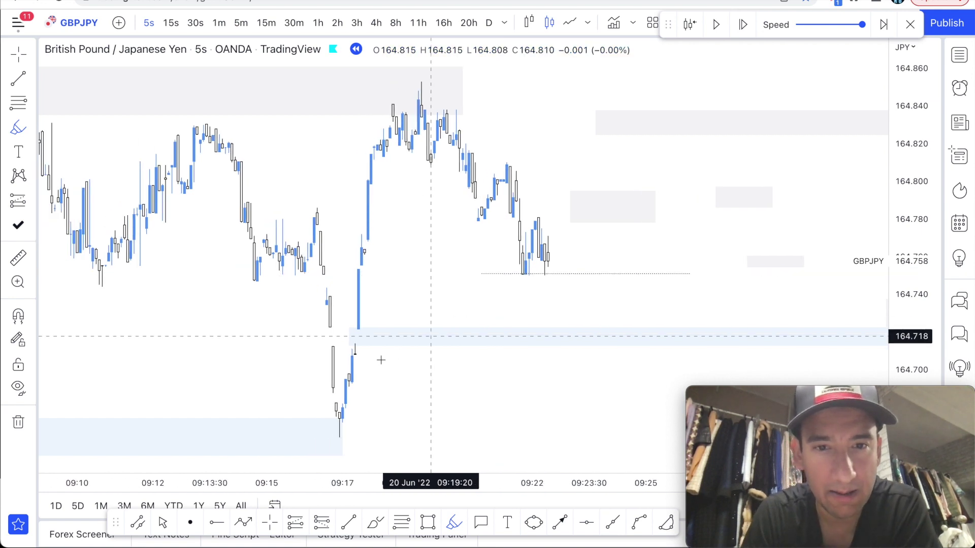
Highlight a spot beside the 09:17 rally, brush a falling stroke from the latest candles through the dotted level, and remove both.
left_click_drag(368, 327, 371, 325)
key("super+z")
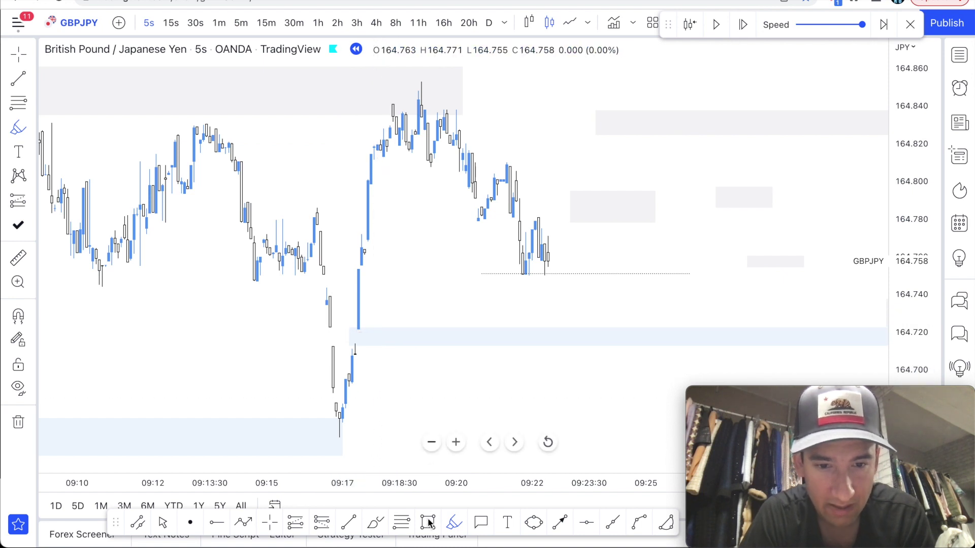
scroll(472, 316, "right", 2)
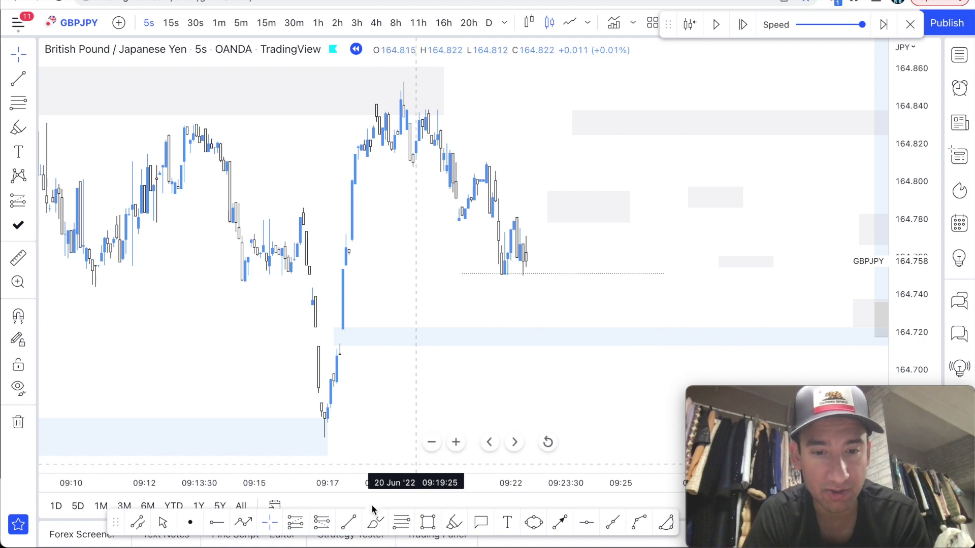
left_click_drag(504, 228, 557, 325)
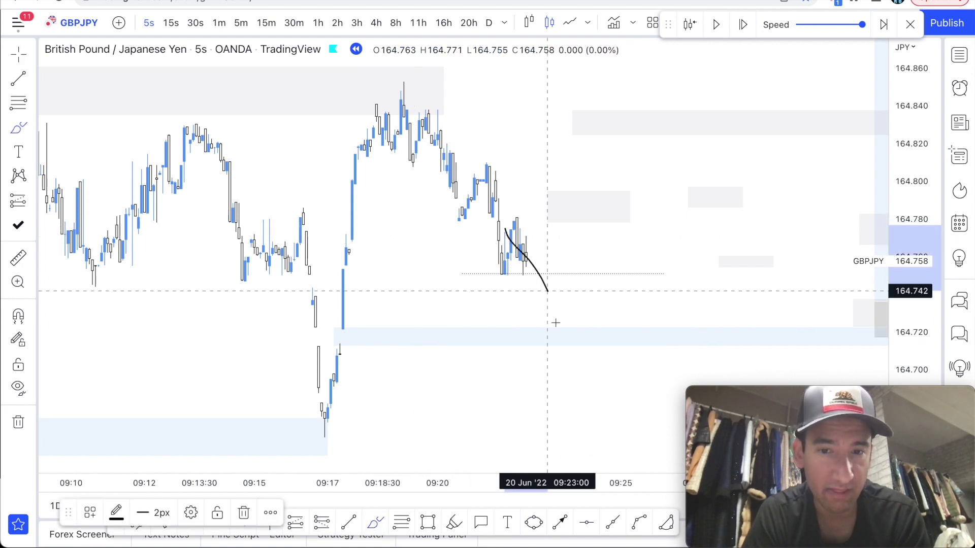
key("Delete")
Brush level marks at about 164.752 and 164.721 on the 09:17 rally and a falling stroke after the high, and undo them.
left_click_drag(343, 276, 361, 272)
key("Delete")
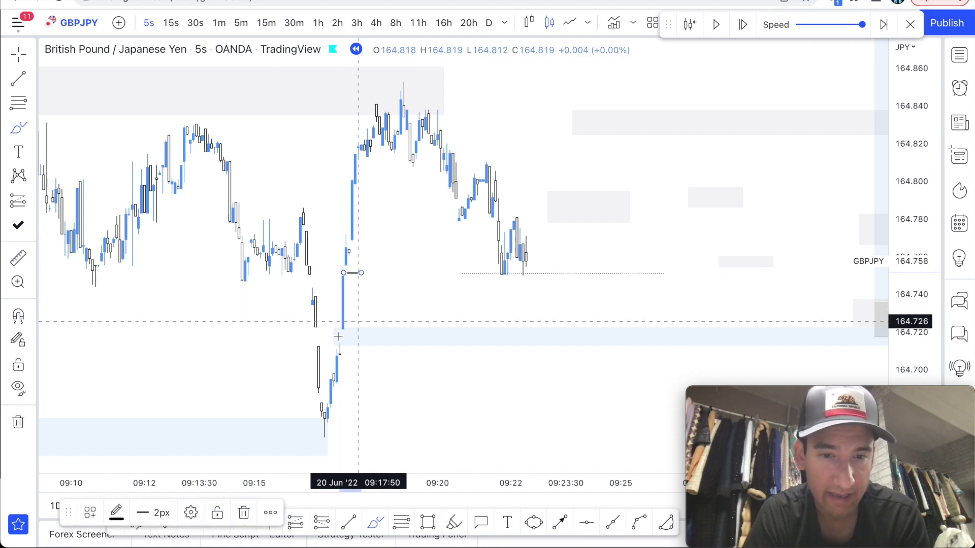
left_click_drag(413, 140, 465, 242)
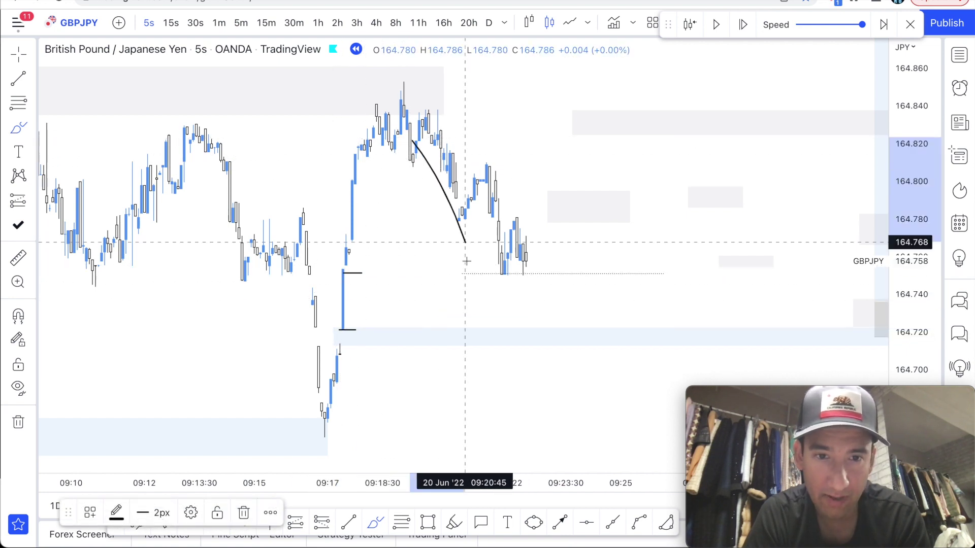
key("super+z")
key("super+z")
Brush a stroke down the large 09:17 bullish candle and a mark at its base, and undo both.
left_click_drag(340, 272, 352, 331)
key("ctrl+z")
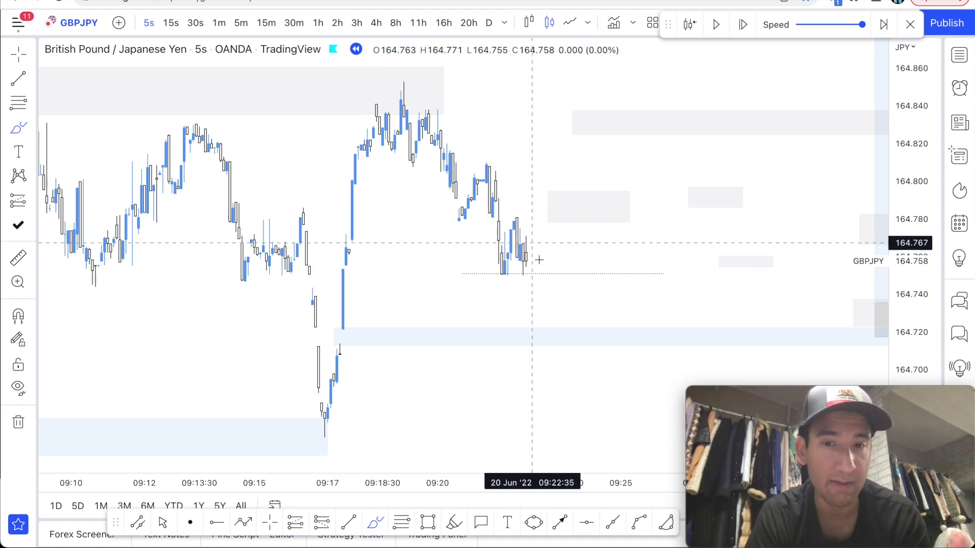
left_click(343, 331)
key("ctrl+z")
Brush levels at about 164.726 and 164.752 with a zigzag between them and a mark at the demand zone, and undo them all.
left_click_drag(343, 321, 373, 321)
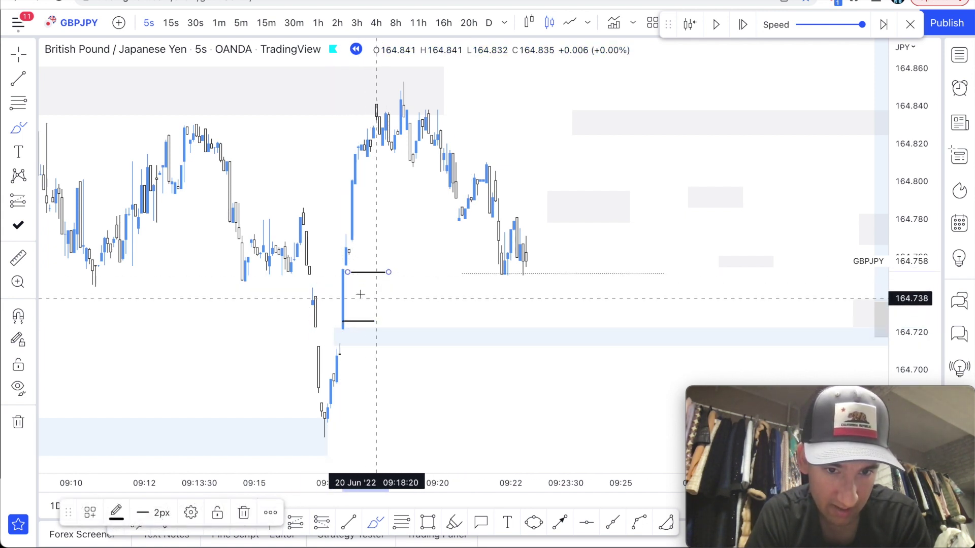
left_click_drag(364, 255, 367, 304)
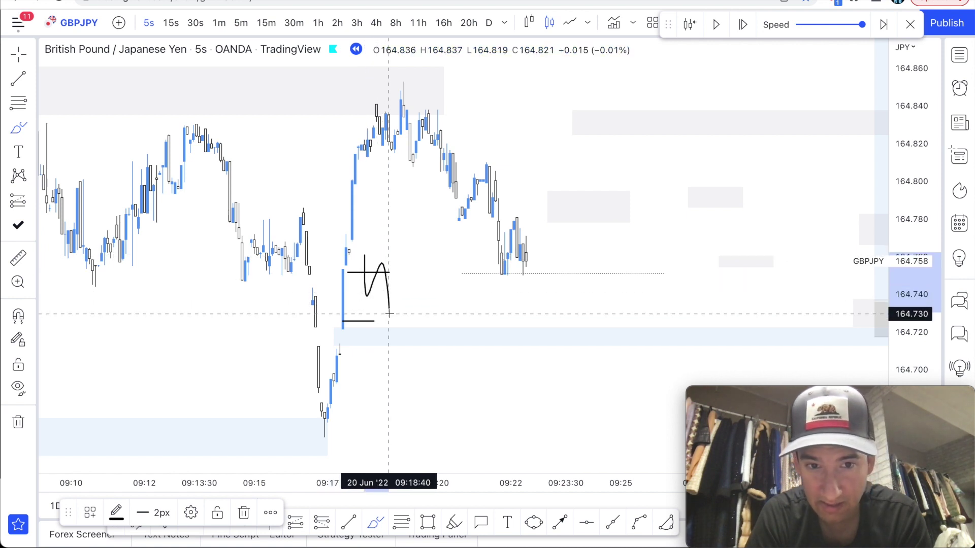
key("ctrl+z")
key("ctrl+z")
mouse_move(336, 324)
left_mouse_down()
mouse_move(378, 344)
mouse_move(339, 337)
left_mouse_up()
key("ctrl+z")
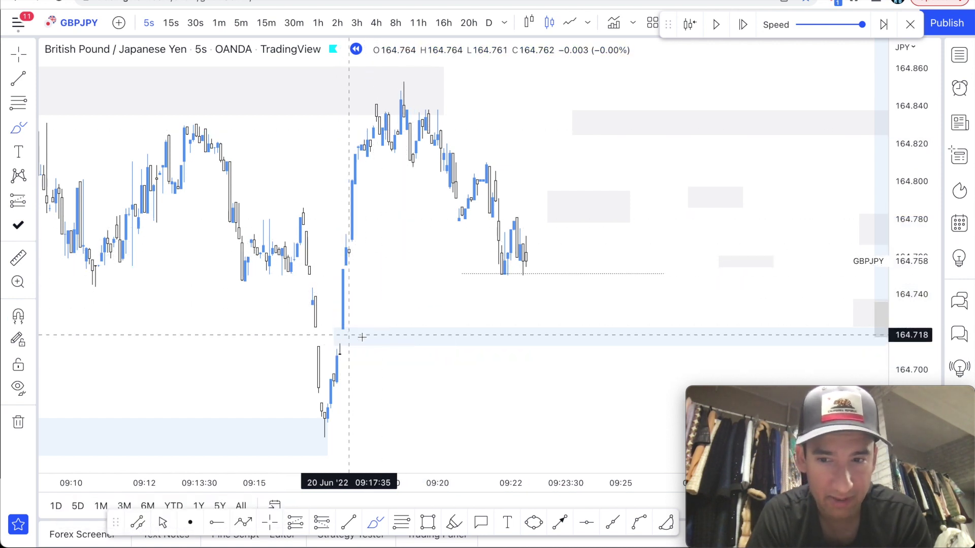
Advance the bar replay by several 5-second candles to about 09:22:55.
scroll(451, 364, "down", 1)
left_click(743, 25)
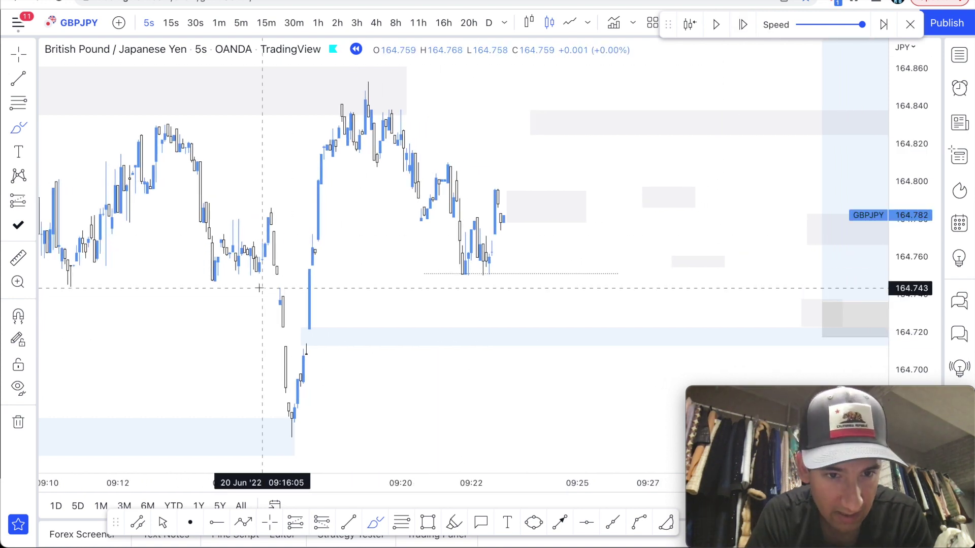
Brush marks at about 164.743 and at the 09:17 low with a falling stroke through the dotted level, and remove the falling stroke.
left_click_drag(263, 287, 279, 287)
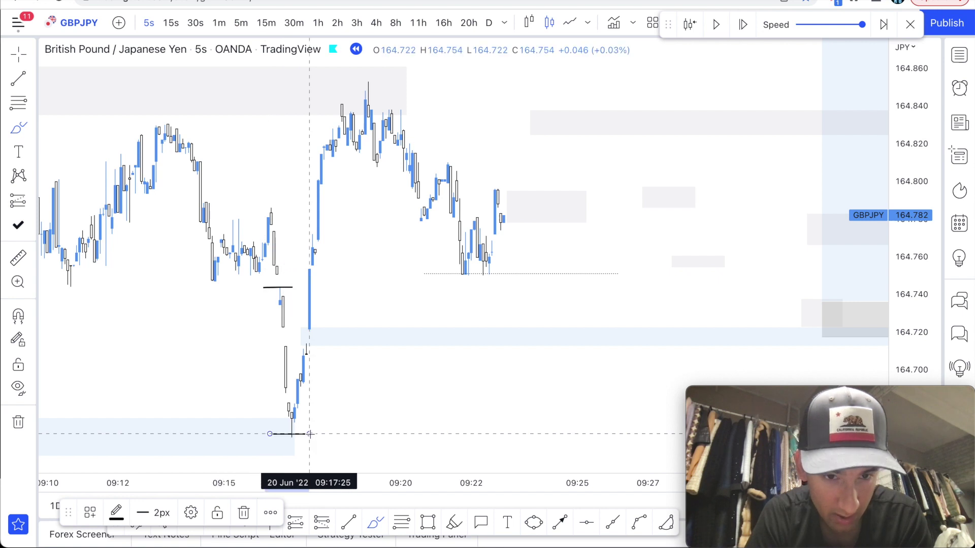
left_click_drag(507, 222, 547, 313)
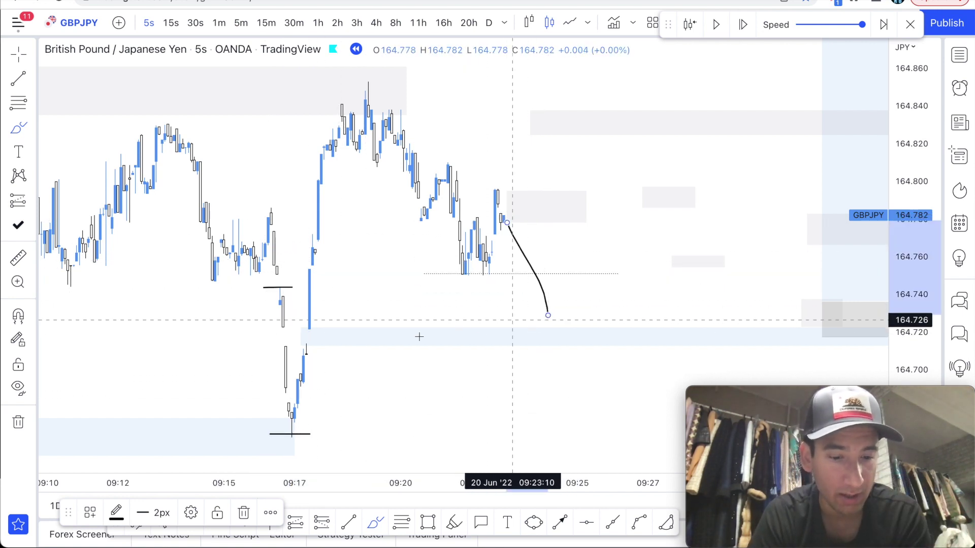
key("Delete")
Brush a loop around the drop into the 09:17 low and a circle at the blue demand zone's start, removing both.
mouse_move(279, 282)
left_mouse_down()
mouse_move(338, 326)
mouse_move(277, 468)
left_mouse_up()
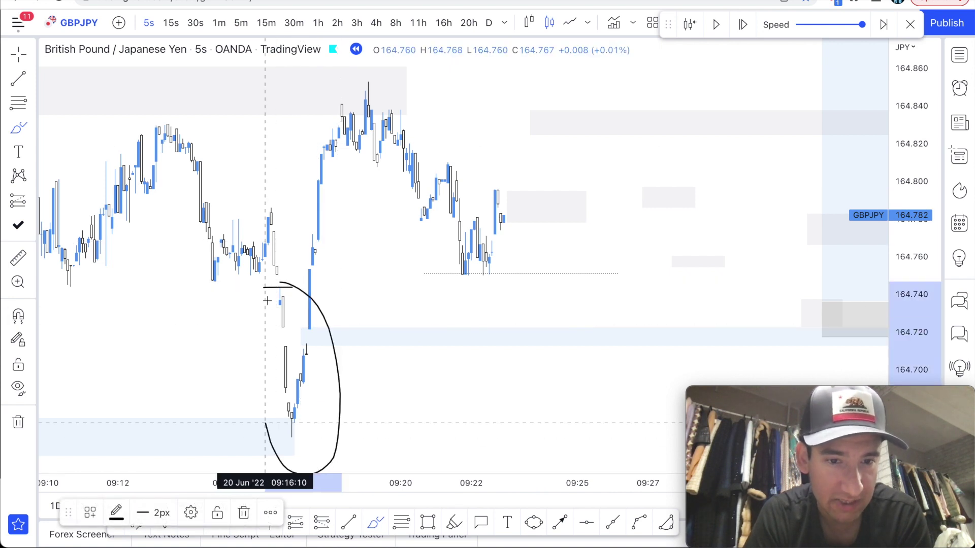
key("Delete")
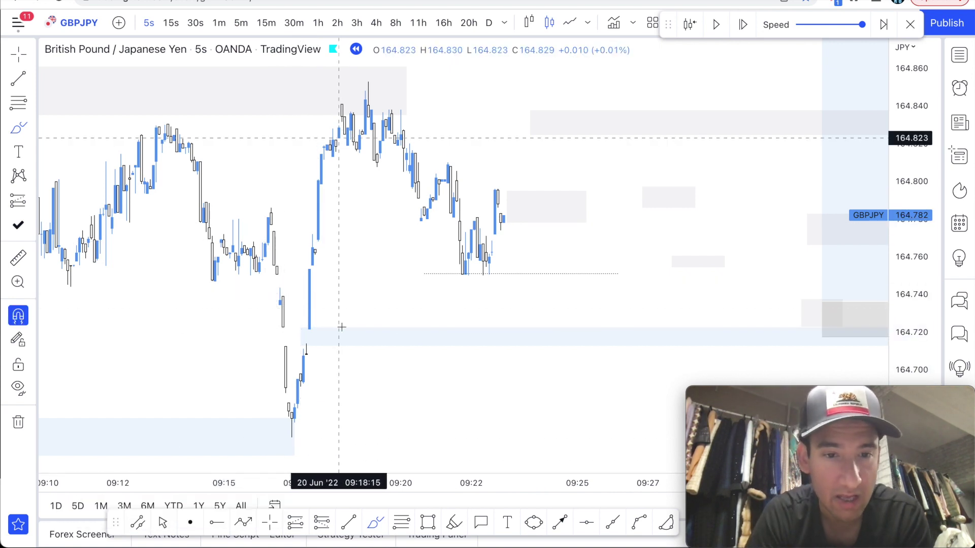
left_click_drag(298, 333, 335, 331)
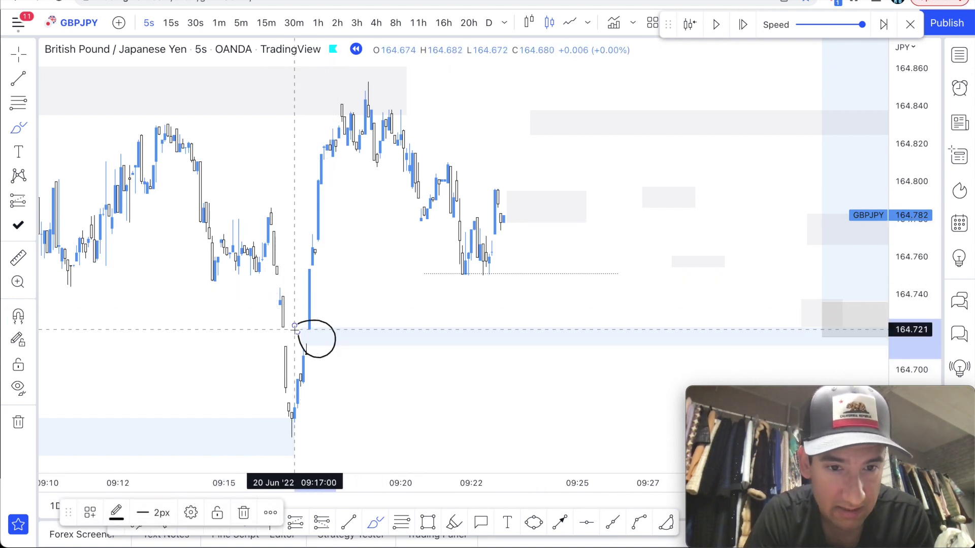
key("Delete")
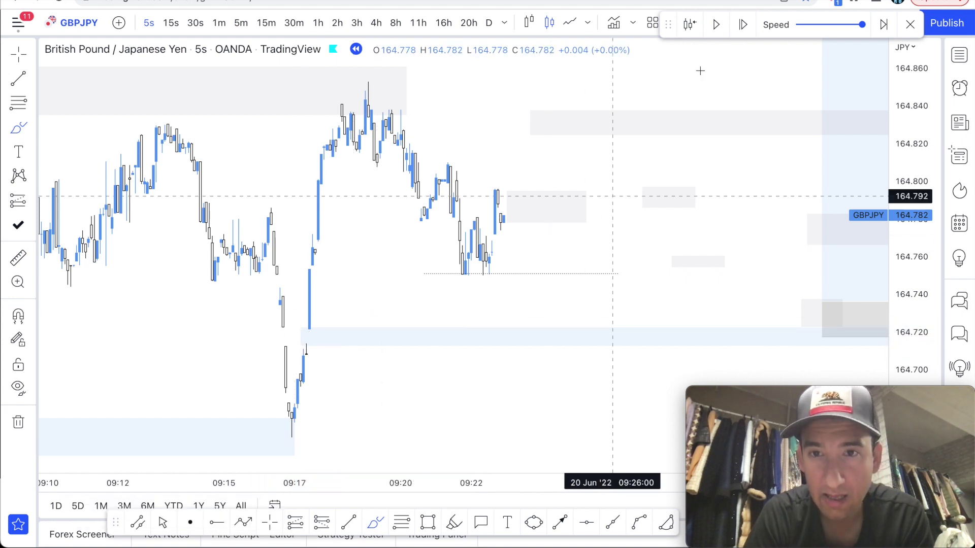
Advance the replay and pause it at about 09:31:10, once price has tapped the blue demand zone near 164.72.
left_click(743, 24)
left_click(742, 24)
left_click(743, 24)
left_click(743, 25)
left_click(743, 25)
left_click(743, 24)
left_click(743, 24)
left_click(742, 24)
left_click(743, 25)
left_click(742, 24)
left_click(742, 24)
left_click(743, 24)
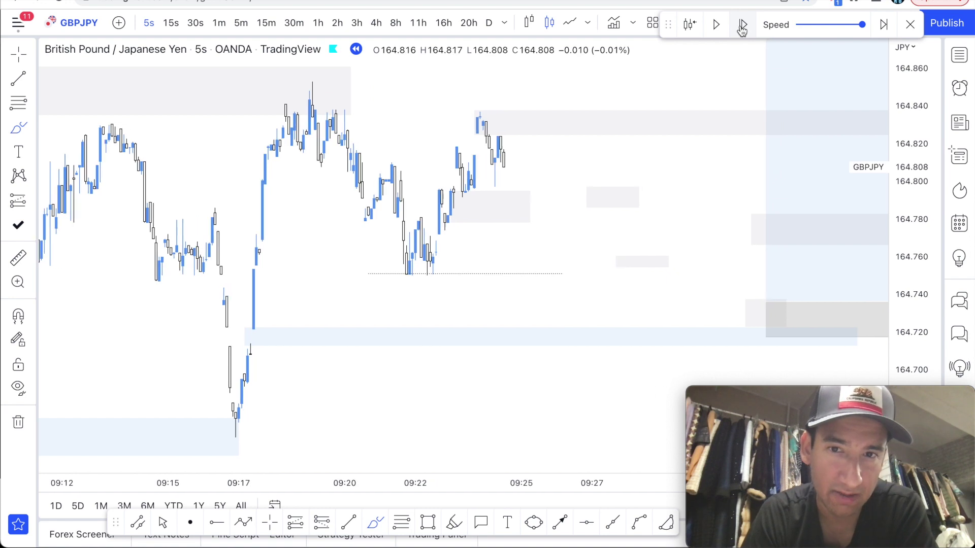
left_click(742, 24)
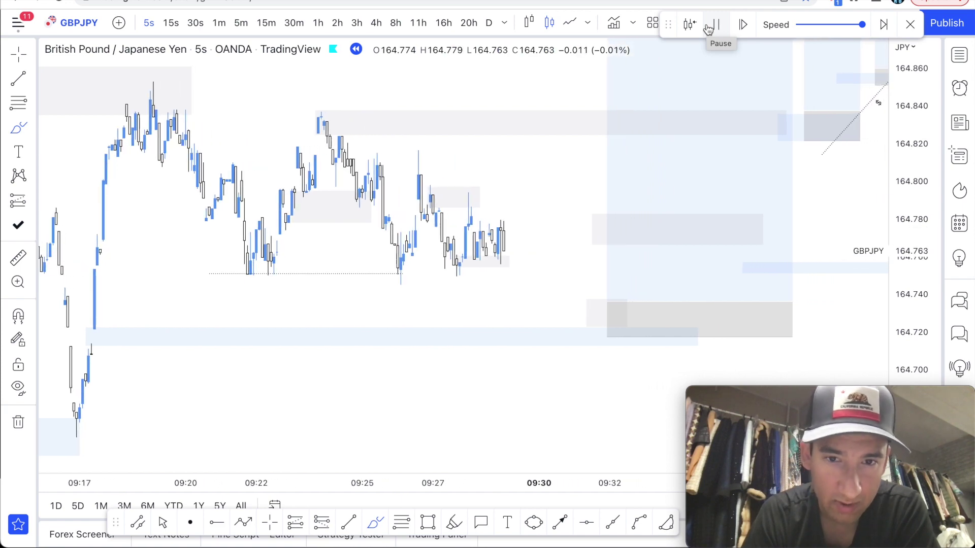
left_click(708, 26)
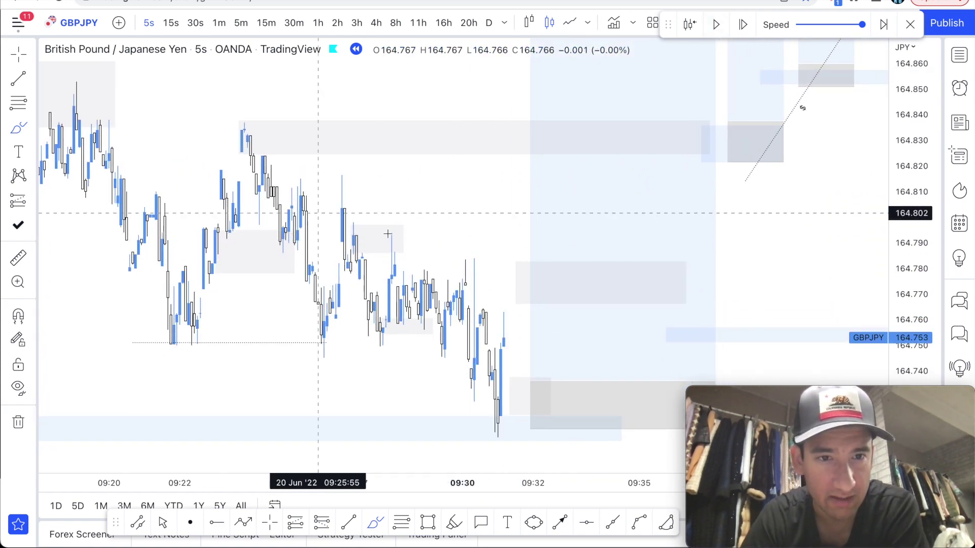
Draw a small supply-zone rectangle at the last pullback high before the 09:31 low, from about 164.762 to 164.757.
scroll(196, 250, "down", 1)
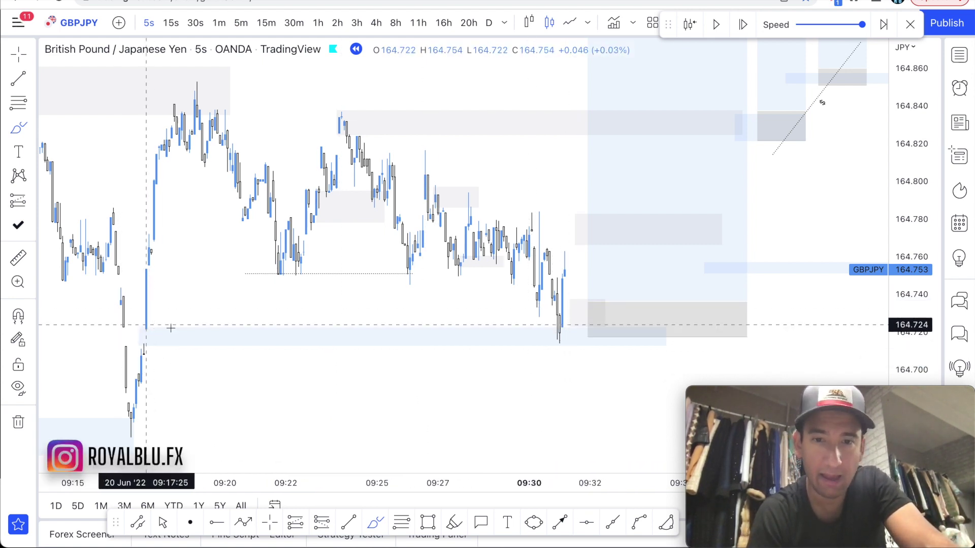
scroll(596, 355, "up", 2)
scroll(596, 356, "up", 3)
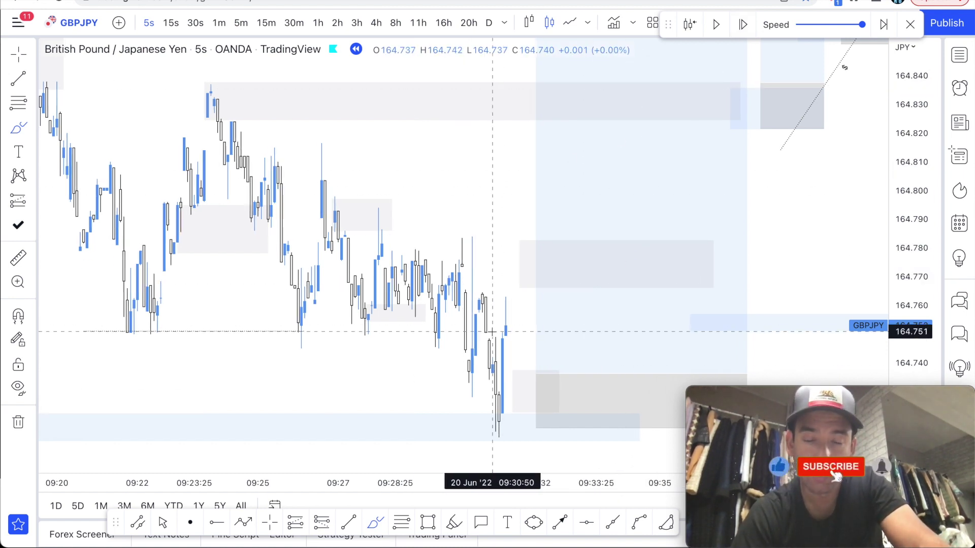
scroll(492, 331, "up", 2)
left_click(427, 521)
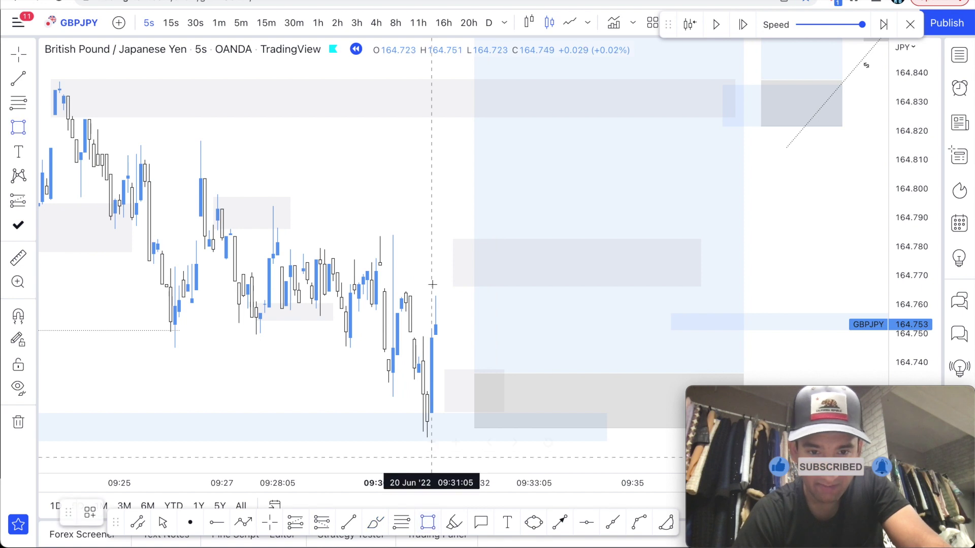
left_click(439, 298)
left_click(429, 262)
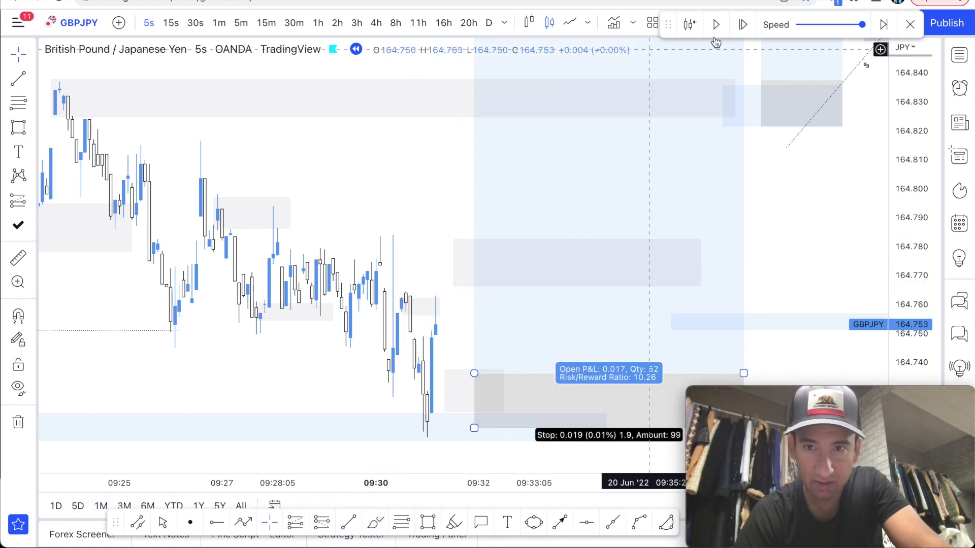
Advance the replay candle by candle to about 09:32:10.
left_click(742, 31)
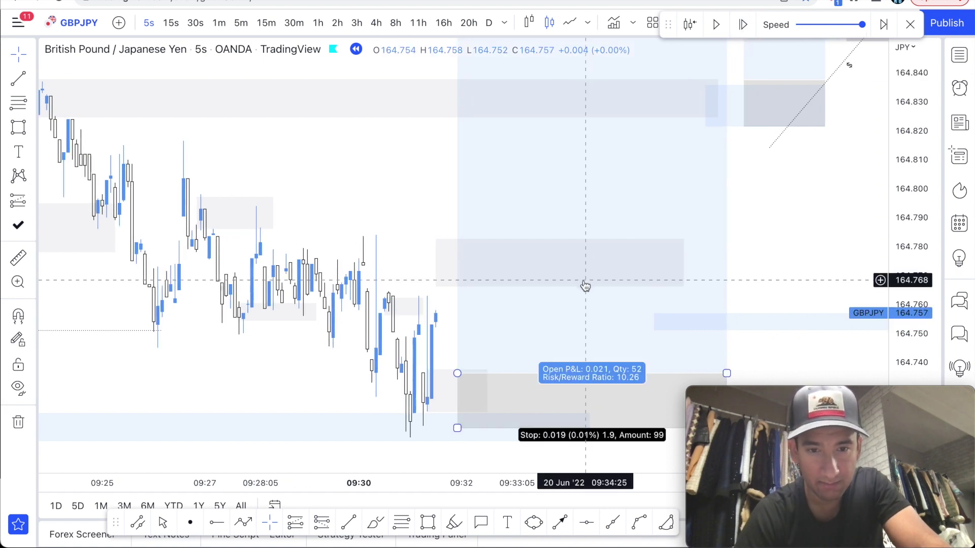
left_click(742, 32)
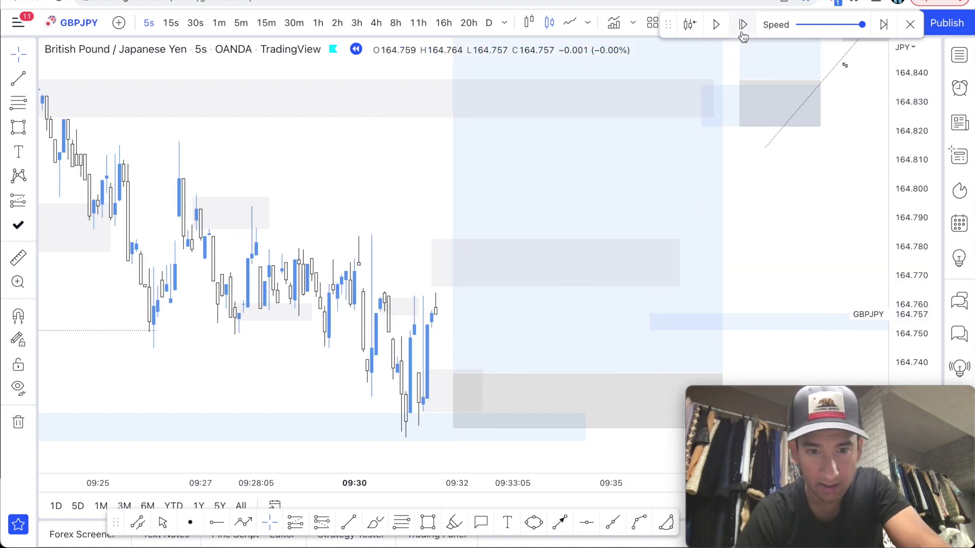
left_click(743, 32)
left_click(743, 31)
left_click(742, 31)
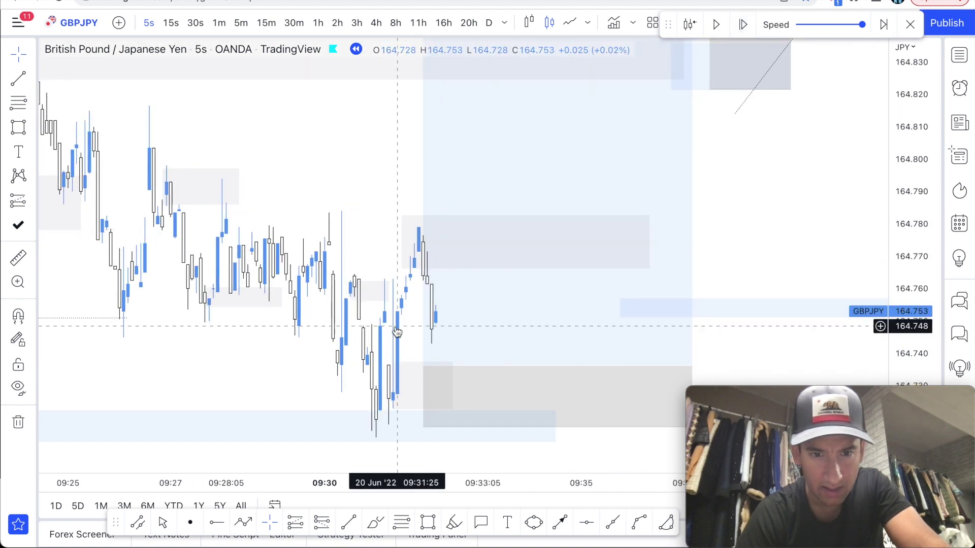
Brush a mark at the 09:30 swing low near 164.728, plus marks around the supply zone and nearby wicks, undoing all but the low mark.
scroll(488, 396, "up", 3)
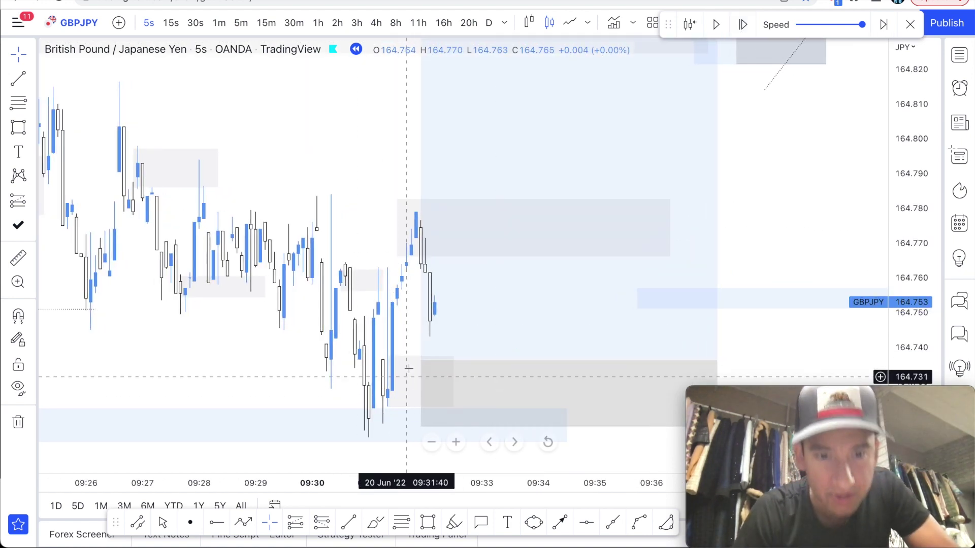
scroll(401, 385, "up", 1)
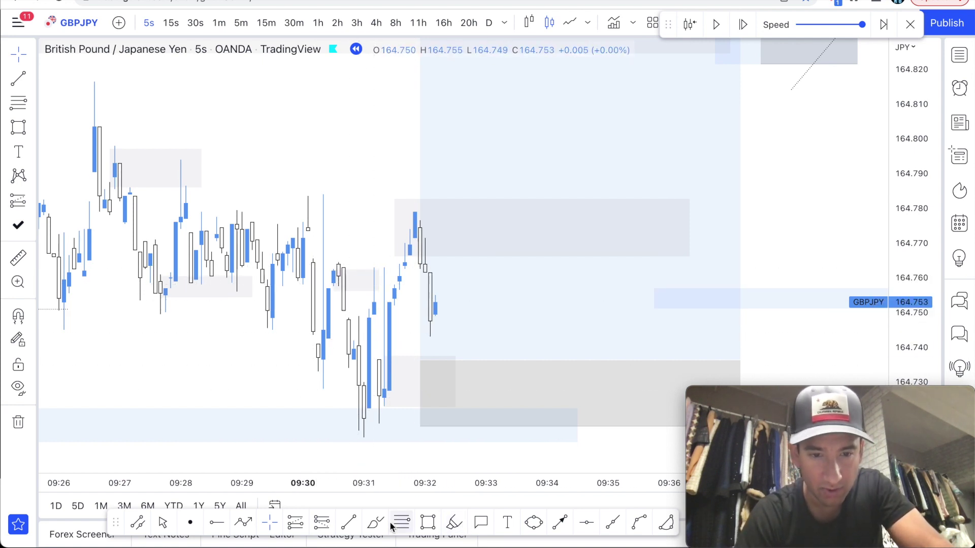
left_click(374, 523)
left_click_drag(317, 388, 359, 388)
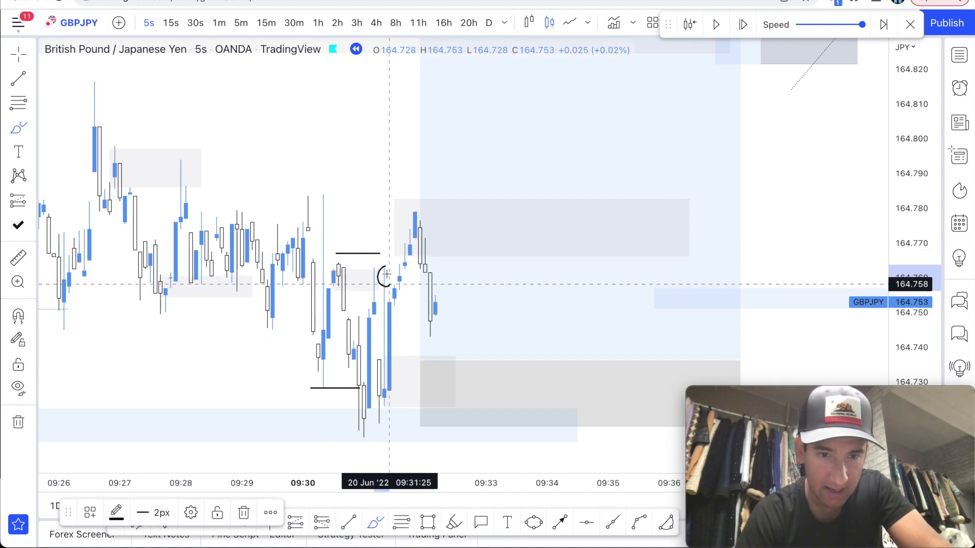
left_click_drag(387, 280, 388, 277)
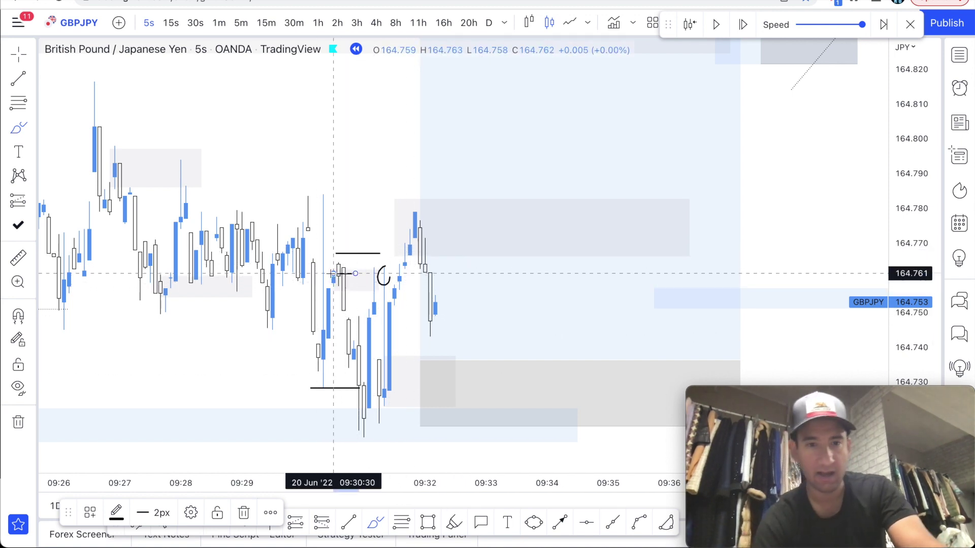
key("super+z")
key("super+z")
key("super+z")
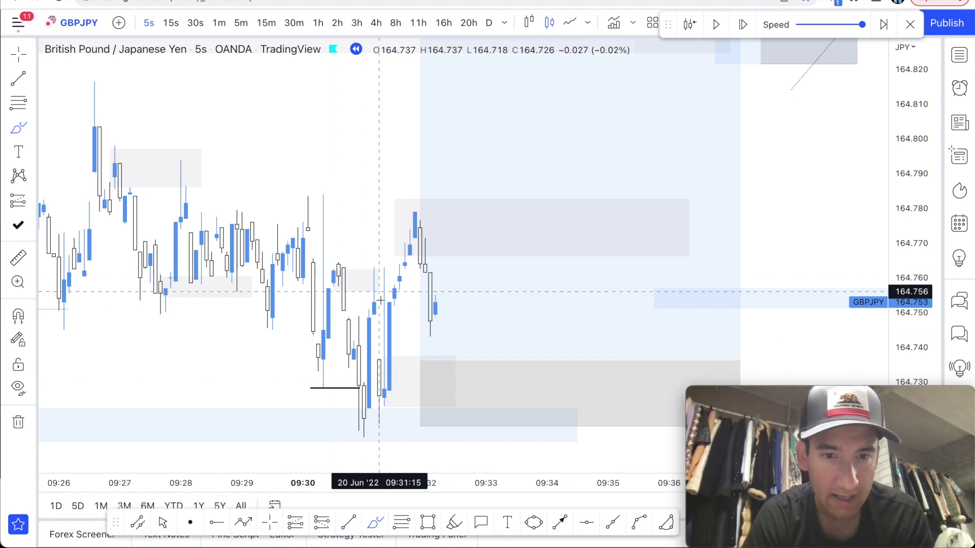
Brush two rising strokes beside the 09:31 rally and a level mark at about 164.765, and undo them all.
left_click_drag(394, 302, 420, 188)
key("super+z")
left_click_drag(325, 262, 410, 262)
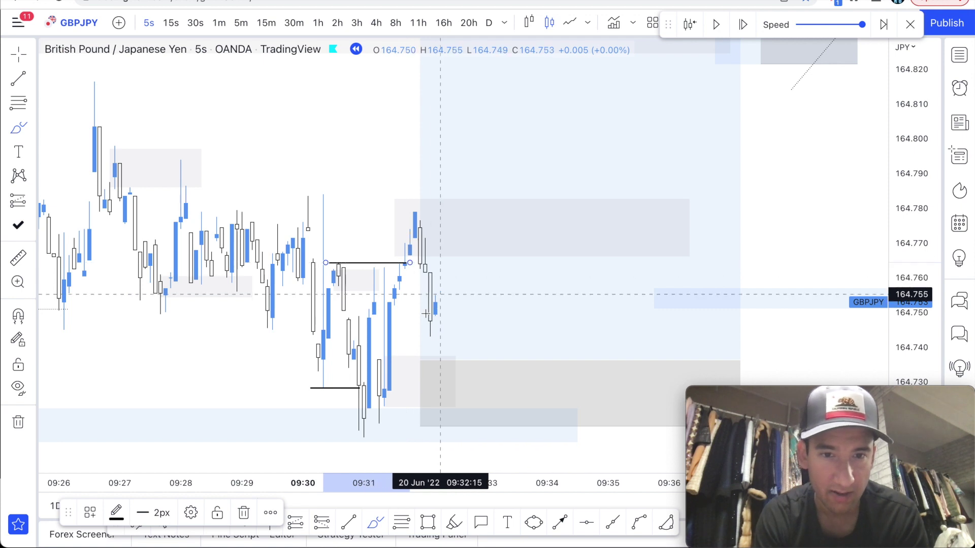
key("super+z")
left_click_drag(394, 340, 404, 243)
key("super+z")
Brush a level mark at about 164.761 from the small supply zone to the 09:31 rally, then try a rising stroke and undo it.
left_click_drag(343, 273, 399, 274)
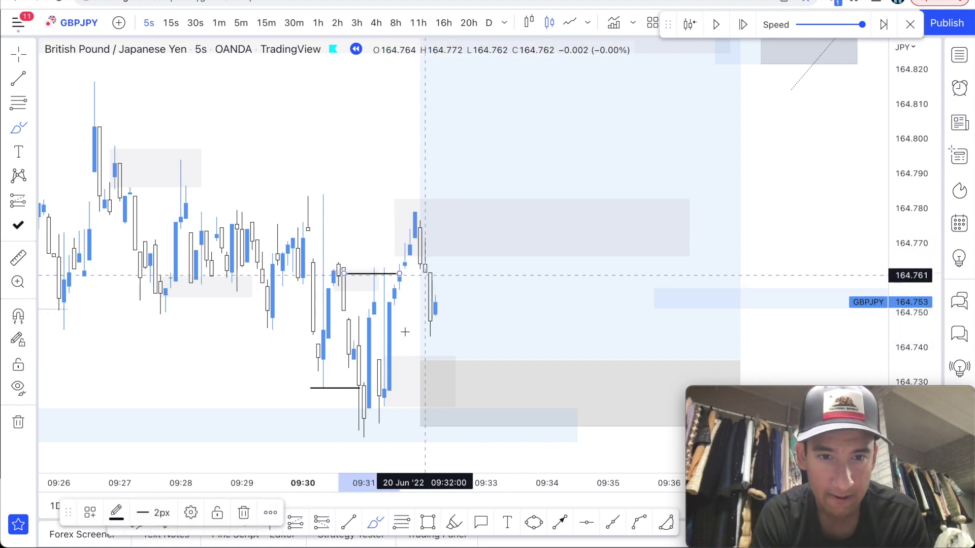
left_click_drag(390, 348, 425, 262)
key("super+z")
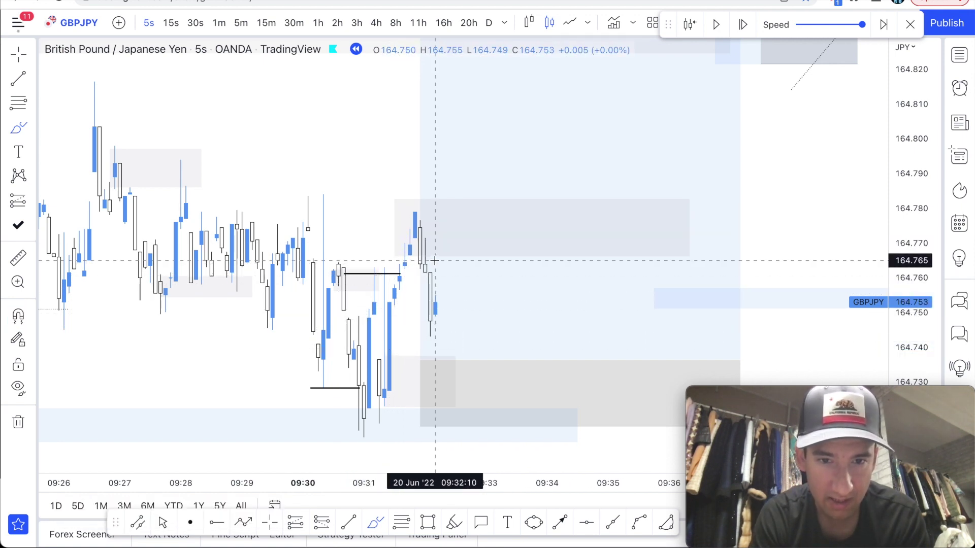
Advance the replay candle by candle to about 09:33:40, following the pullback into the long position's entry area.
left_click(744, 25)
left_click(745, 26)
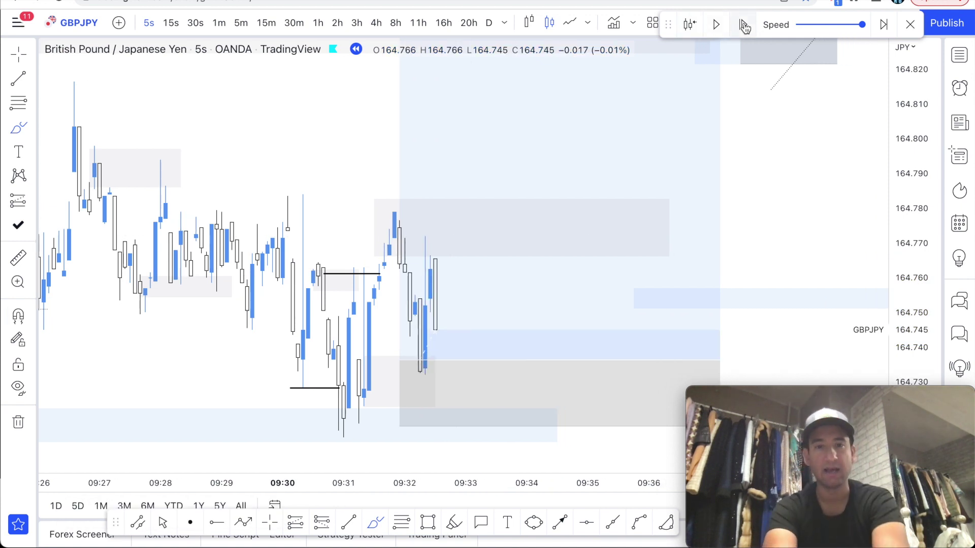
left_click(744, 26)
left_click(744, 25)
left_click(744, 26)
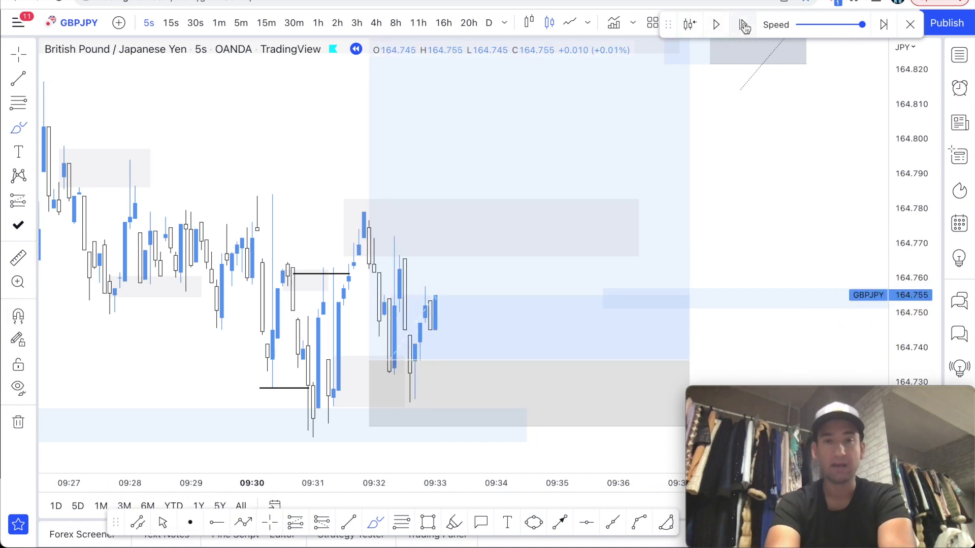
left_click(744, 26)
left_click(745, 25)
left_click(745, 25)
left_click(745, 25)
left_click(744, 25)
left_click(744, 25)
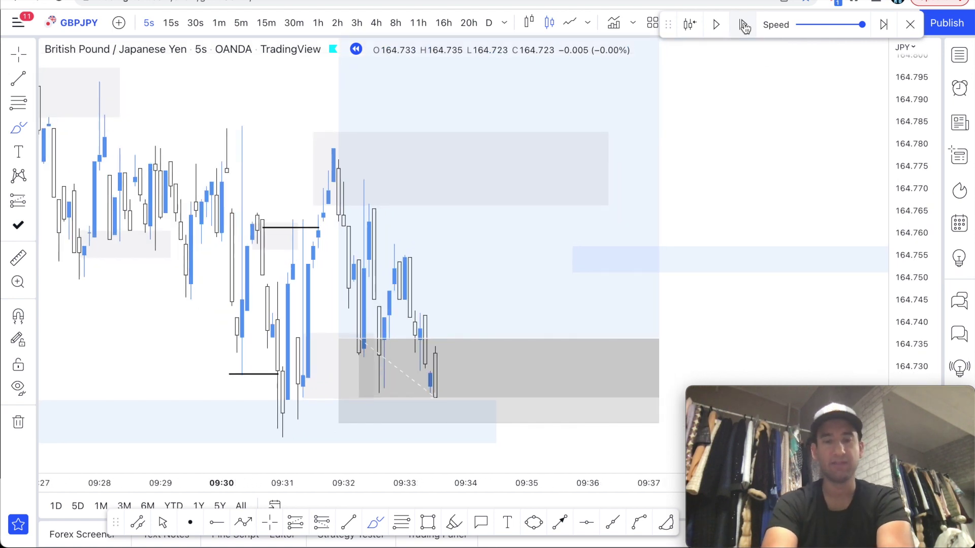
left_click(745, 25)
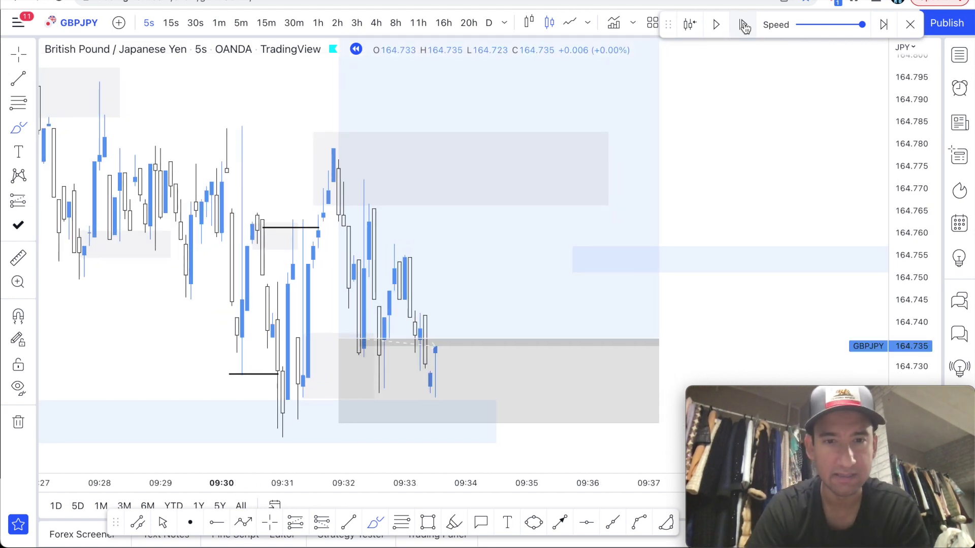
left_click(745, 26)
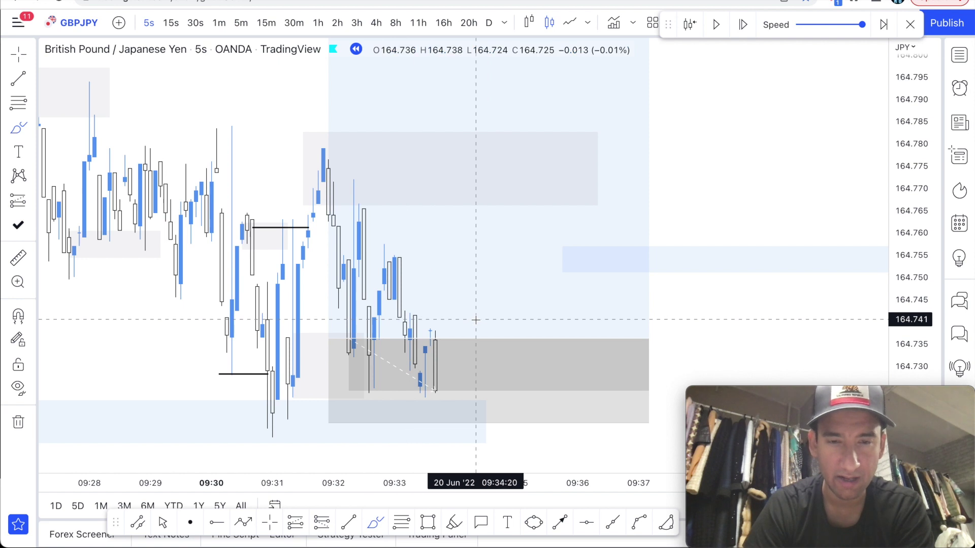
Advance the replay candle by candle to about 09:36, where price trades into the blue zone near 164.755.
scroll(475, 320, "down", 1)
scroll(476, 319, "left", 2)
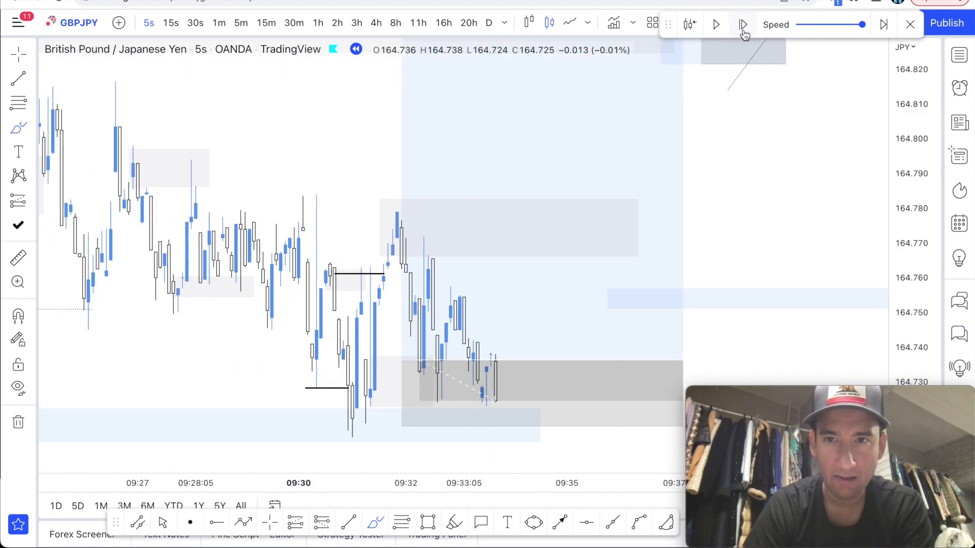
left_click(743, 26)
left_click(743, 26)
left_click(743, 25)
left_click(743, 25)
left_click(744, 25)
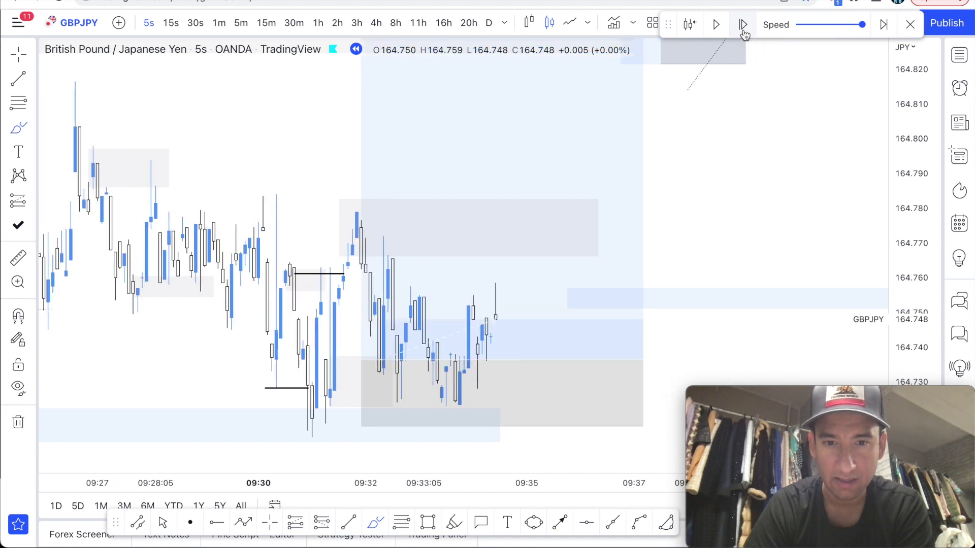
left_click(743, 25)
left_click(744, 26)
left_click(743, 25)
left_click(743, 25)
left_click(743, 25)
left_click(743, 25)
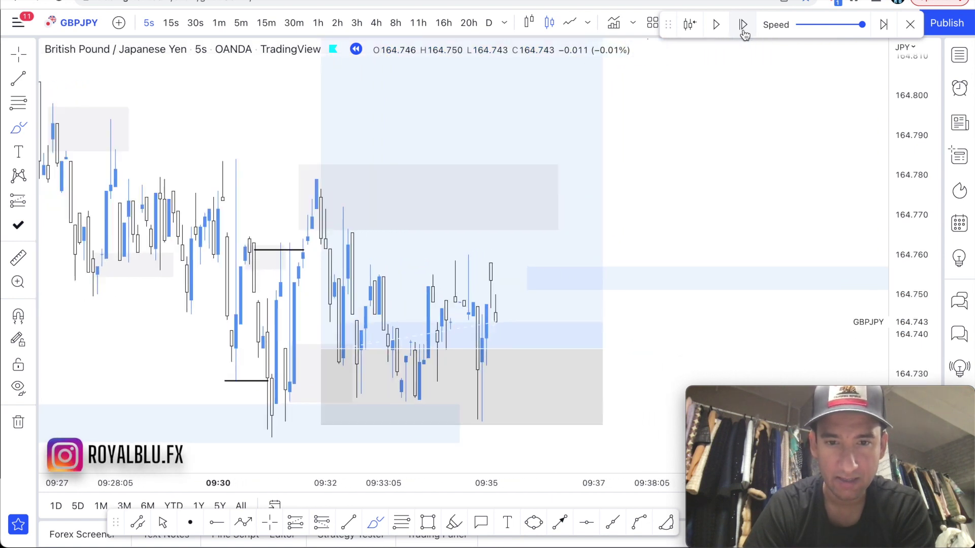
left_click(743, 25)
left_click(743, 25)
left_click(744, 26)
left_click(743, 25)
left_click(743, 25)
left_click(743, 26)
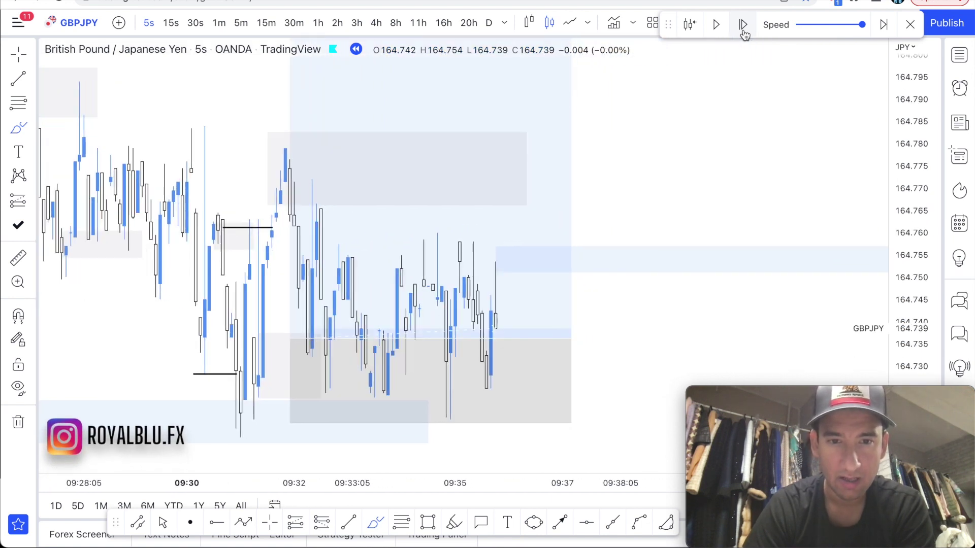
left_click(743, 30)
left_click(743, 30)
scroll(496, 301, "down", 1)
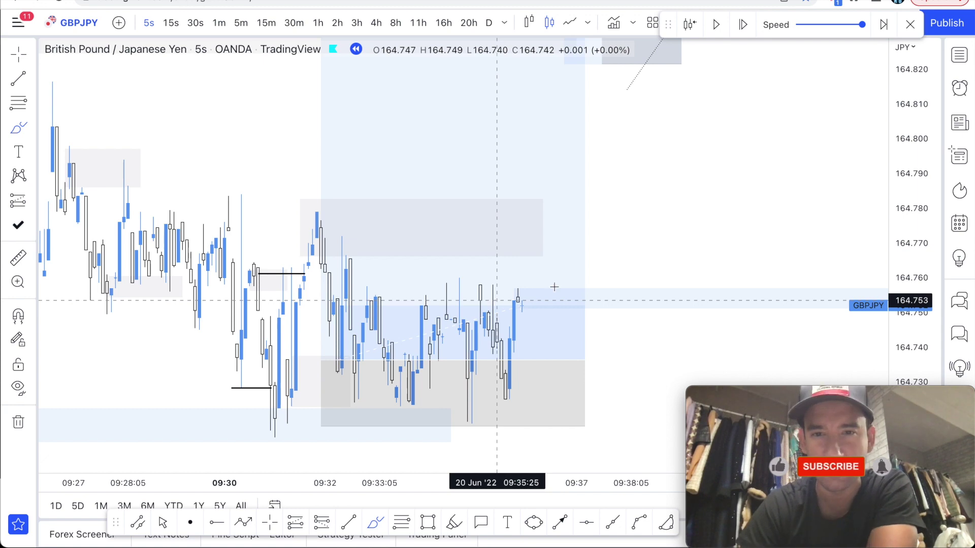
Advance the replay candle by candle to about 09:36:30, following the rally out of the blue zone to about 164.797.
scroll(642, 263, "left", 5)
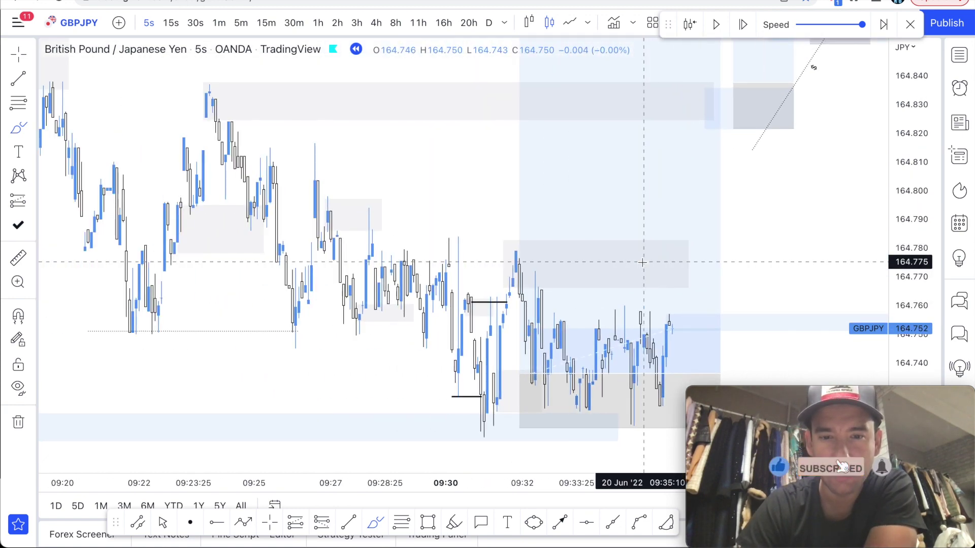
scroll(641, 262, "right", 3)
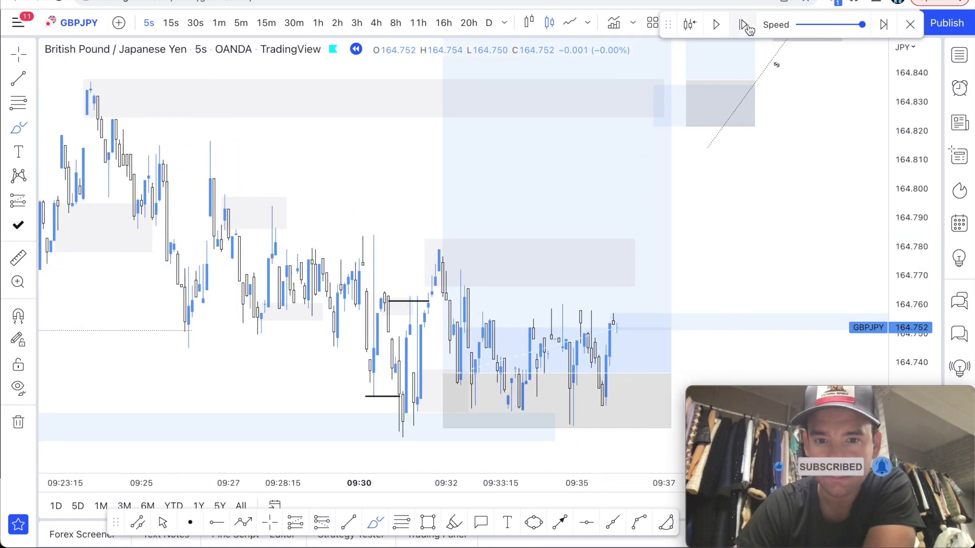
left_click(743, 24)
left_click(743, 24)
left_click(743, 24)
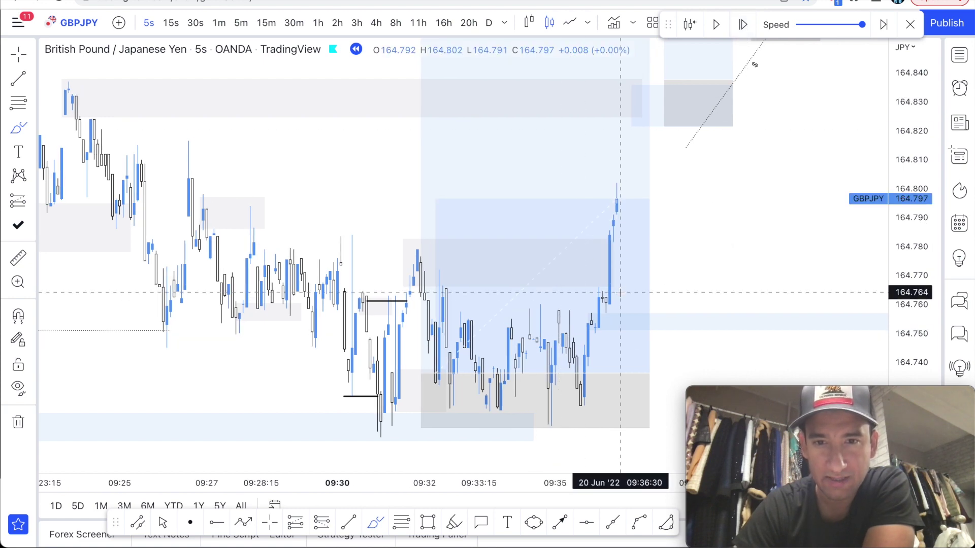
Examine the earlier price structure from 09:00 to 09:36, comparing the demand and supply zones around the long position.
scroll(624, 345, "left", 5)
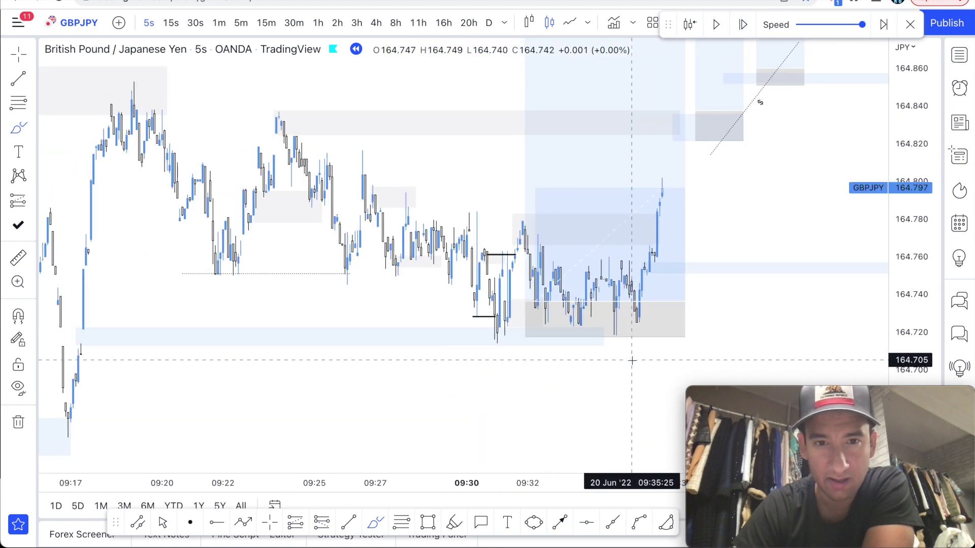
scroll(542, 398, "left", 3)
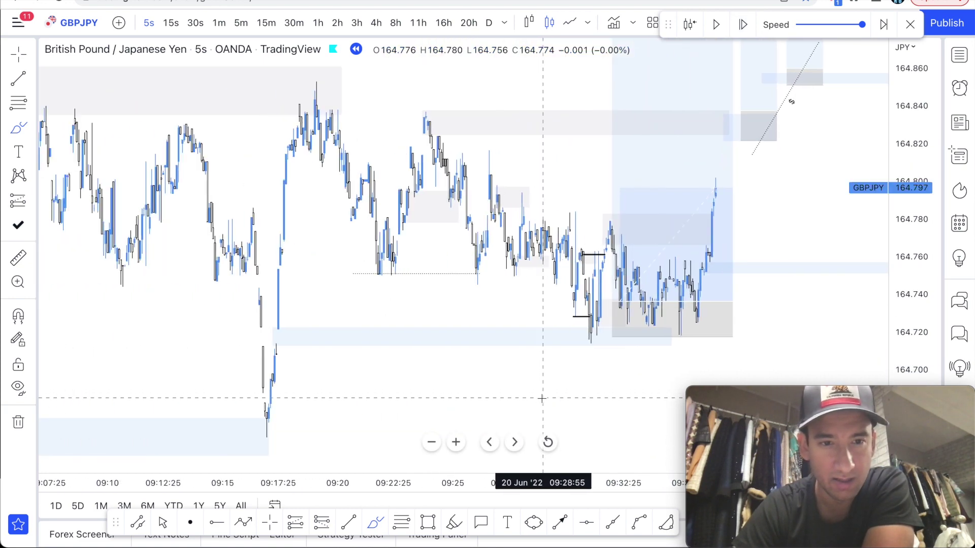
scroll(542, 399, "right", 6)
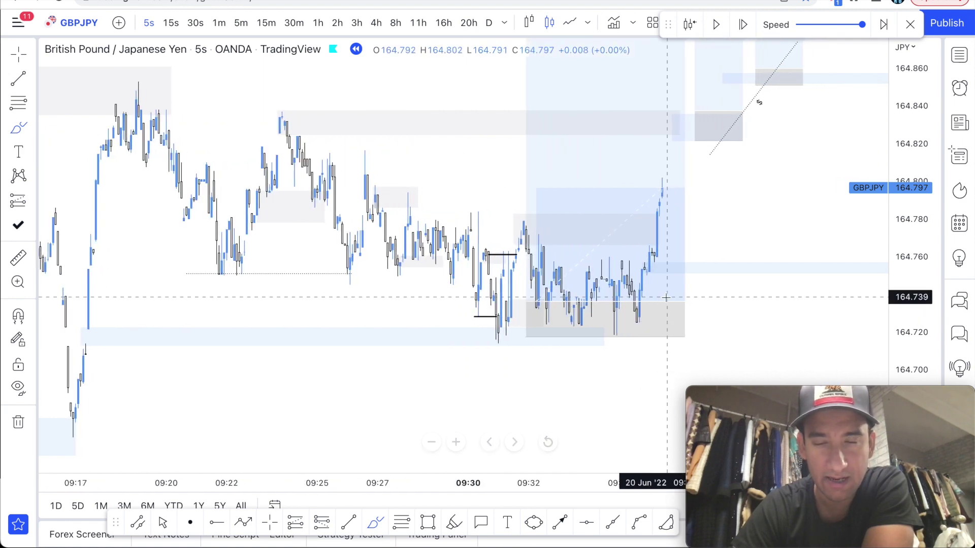
scroll(703, 298, "down", 3)
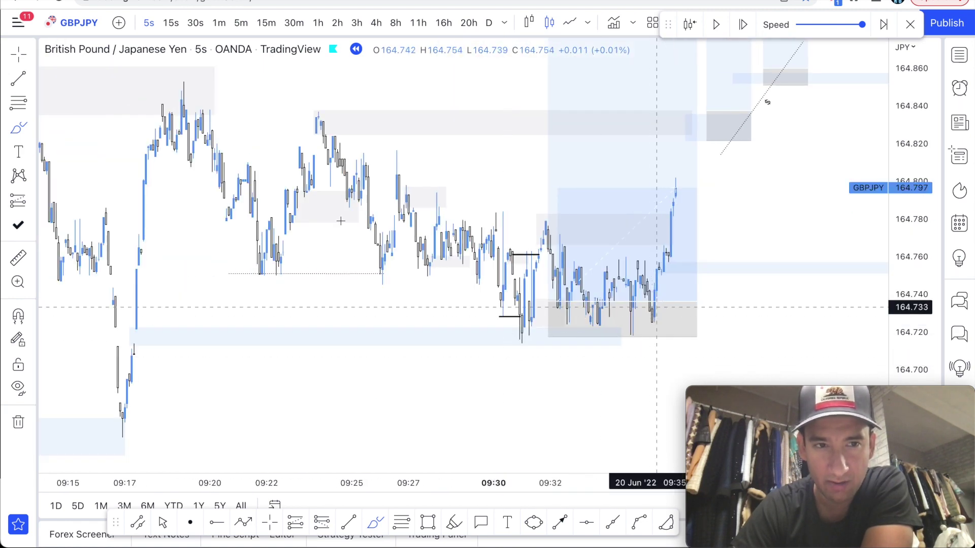
scroll(722, 209, "down", 2)
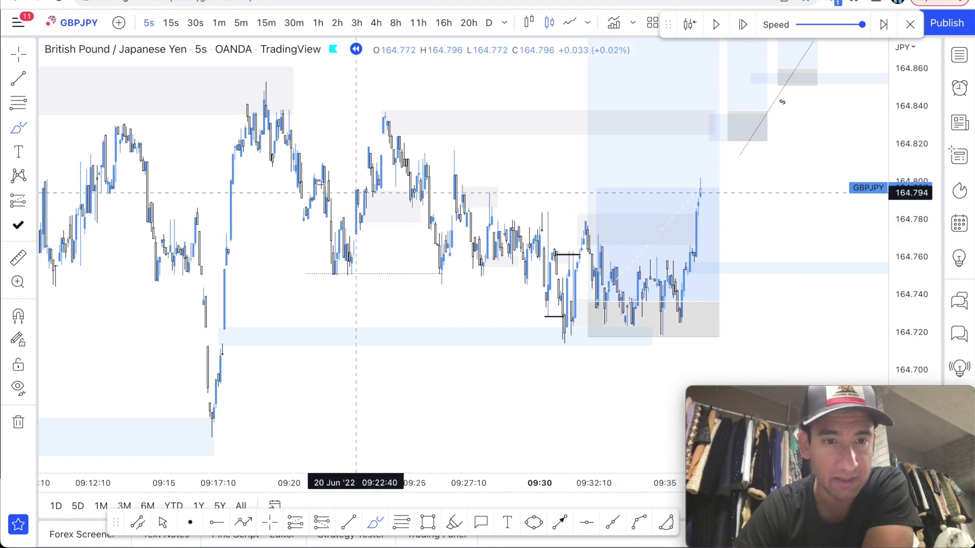
scroll(380, 203, "down", 3)
left_click(278, 93)
key("Escape")
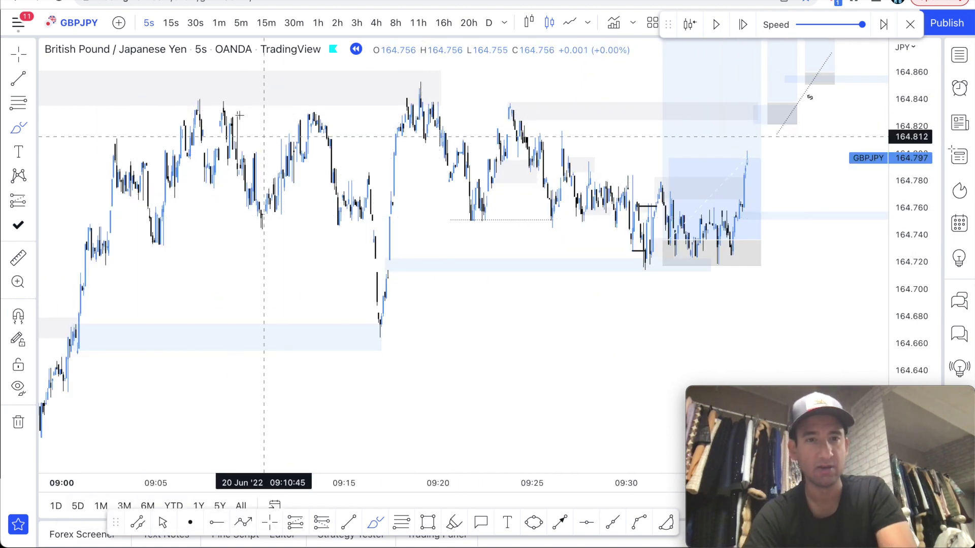
Try a brush mark at the 09:17 low and a level stroke along the earlier highs near 164.84, and undo both.
left_click(375, 337)
left_click_drag(362, 99, 122, 99)
key("super+z")
key("super+z")
Brush a falling arc from the 09:19 high and two level marks below the blue demand zone, and undo the two level marks.
mouse_move(425, 108)
left_mouse_down()
mouse_move(474, 135)
mouse_move(584, 315)
left_mouse_up()
left_click_drag(382, 278, 631, 277)
left_click_drag(390, 323, 638, 323)
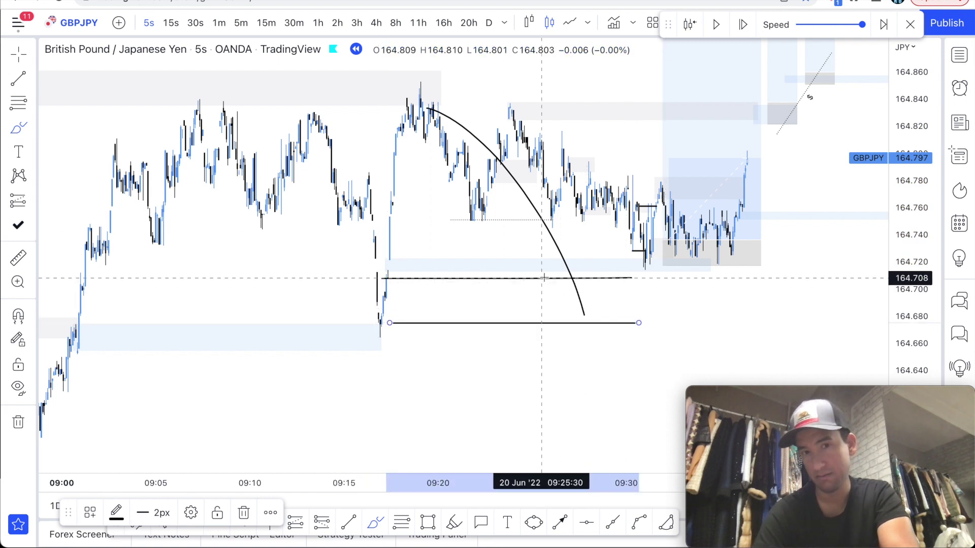
key("super+z")
key("super+z")
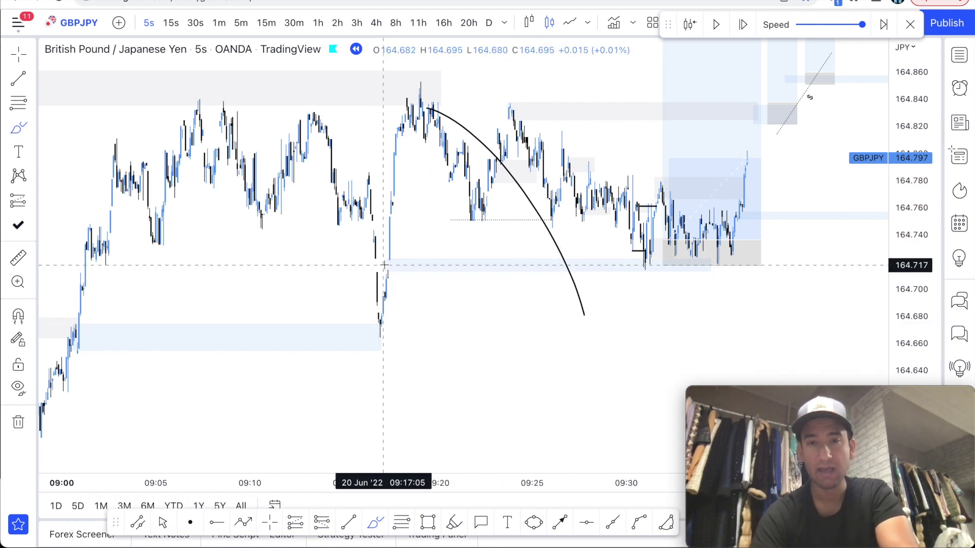
Try a level stroke along the blue demand zone near 164.717 and a rising stroke beside the rally, undoing them and the falling arc.
left_click_drag(392, 264, 723, 268)
key("super+z")
key("super+z")
left_click_drag(631, 290, 748, 145)
key("super+z")
Try a short brushed level mark at about 164.828 inside the upper grey supply zone, and undo it.
scroll(767, 239, "up", 5)
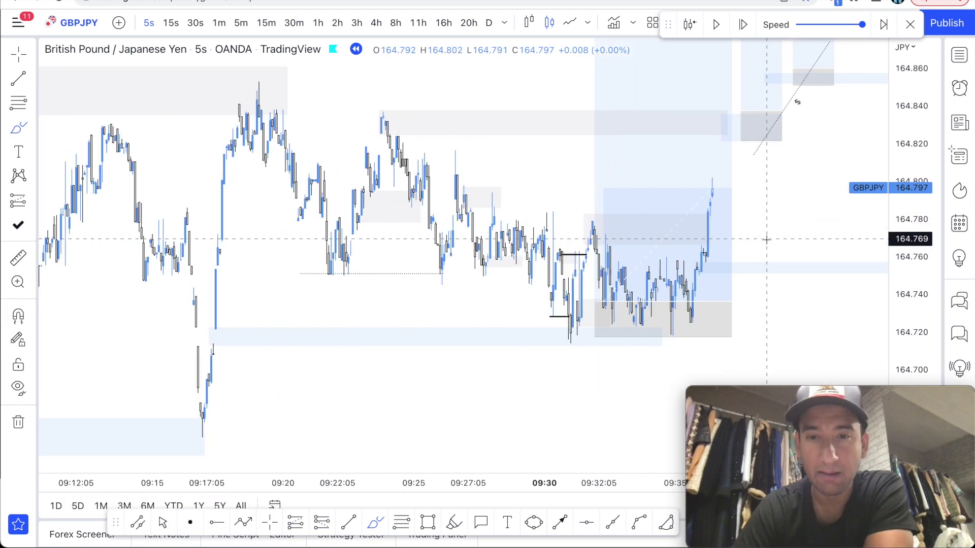
scroll(720, 63, "up", 2)
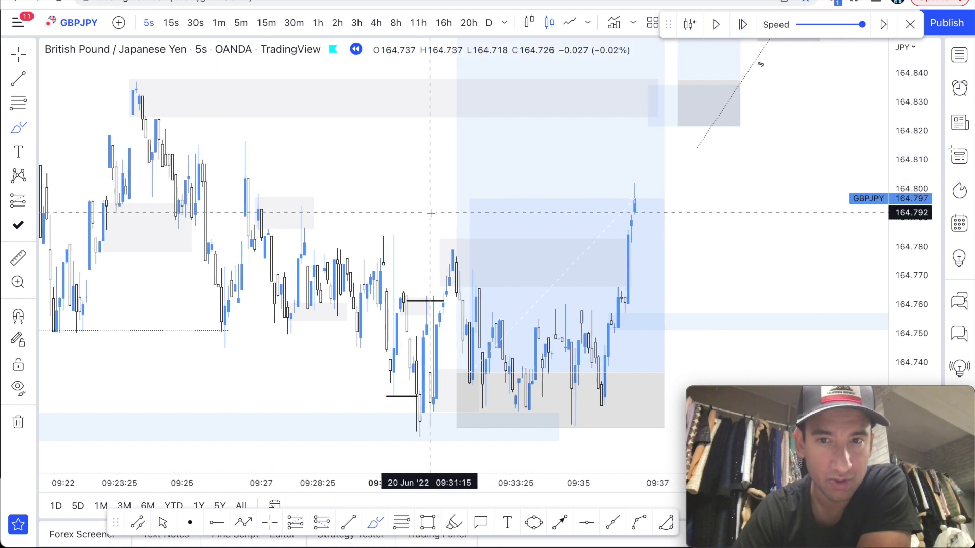
scroll(430, 214, "down", 3)
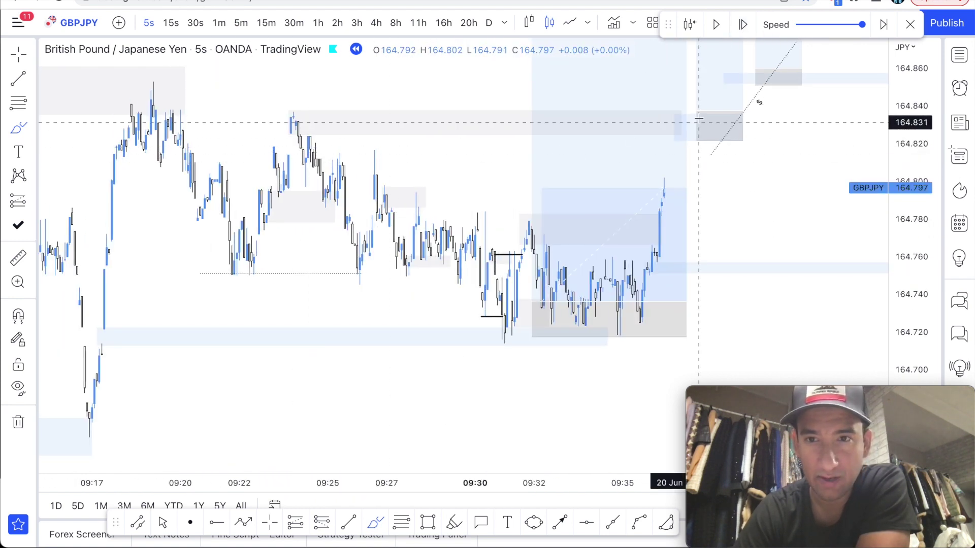
left_click(744, 25)
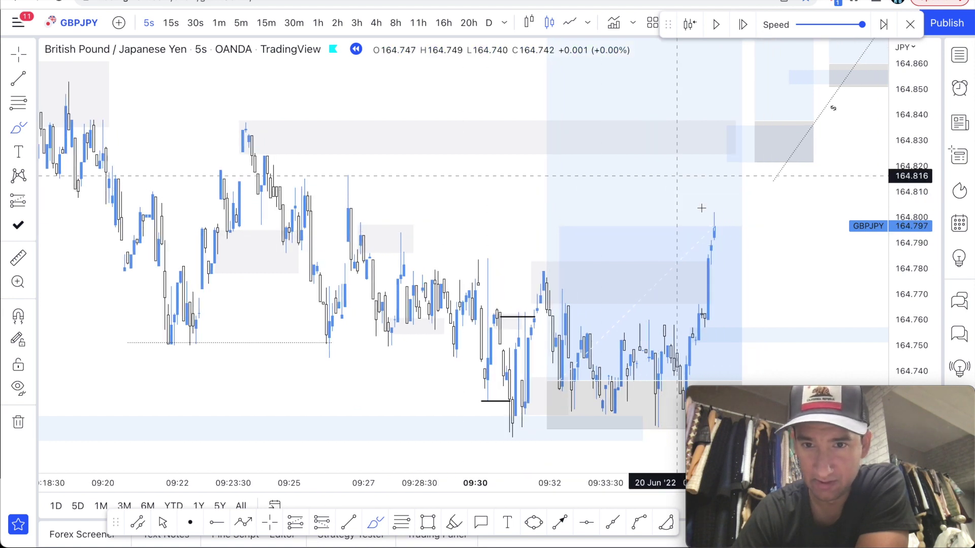
left_click_drag(649, 129, 693, 129)
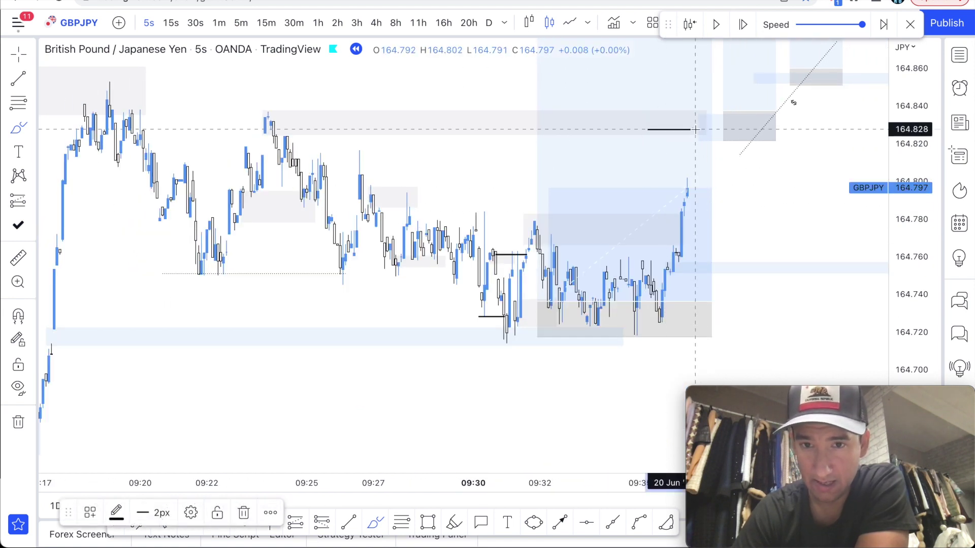
key("super+z")
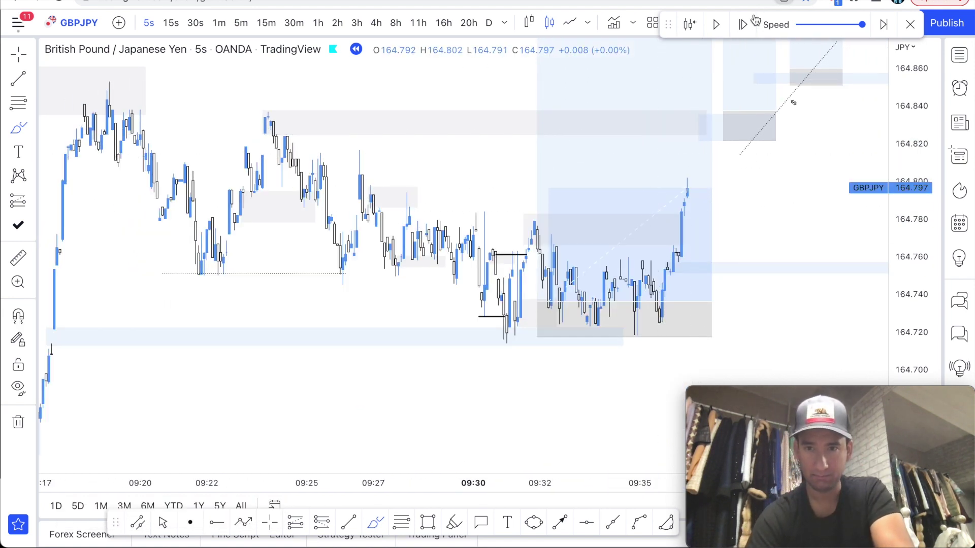
Advance the replay to about 09:37, following the rally through the upper grey supply zone to about 164.870.
left_click(743, 24)
left_click(742, 24)
left_click(742, 24)
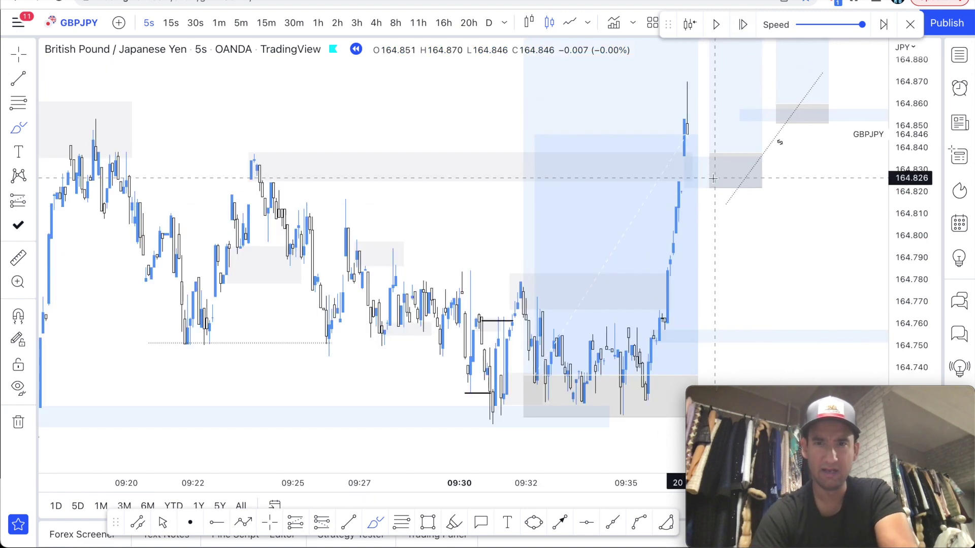
Draw a dotted trend line descending from about 164.808 at 09:27:05 to 164.764 at 09:34:35, and apply the template with the $ label.
left_click(352, 524)
left_click(369, 189)
left_click(610, 264)
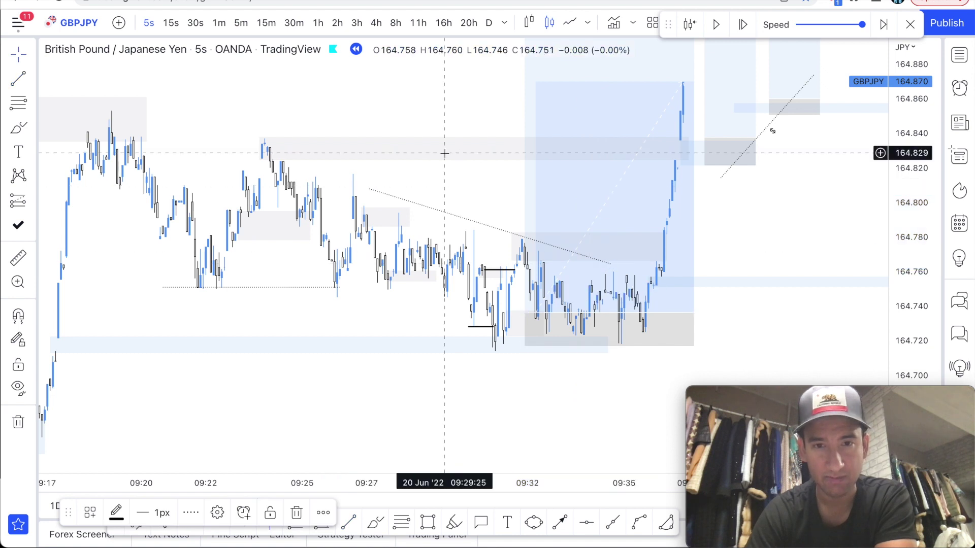
right_click(448, 217)
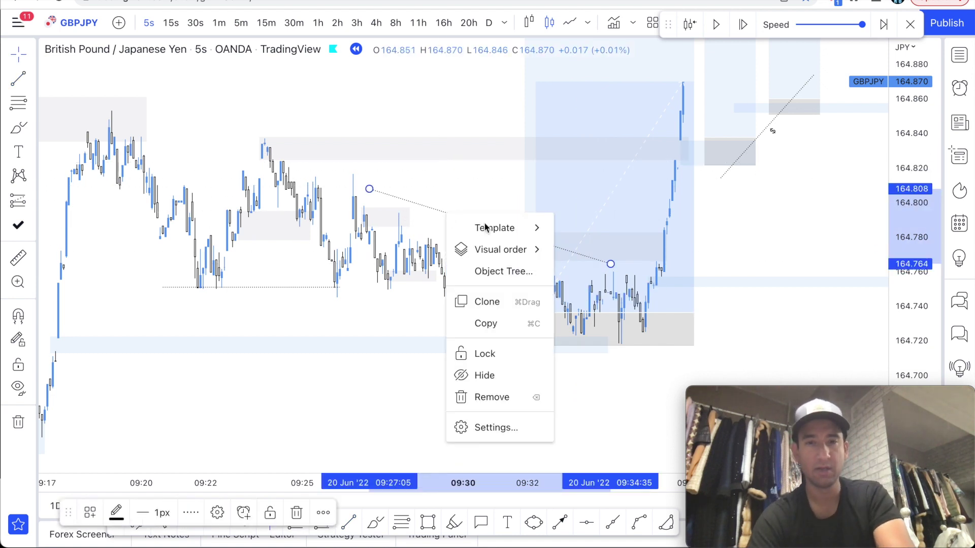
mouse_move(495, 228)
left_click(572, 208)
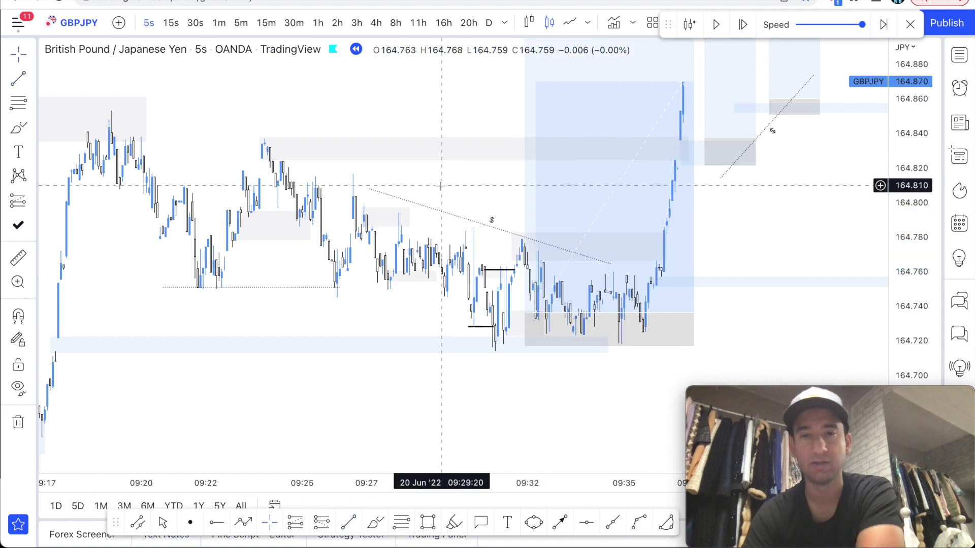
Advance the replay until price reaches about 164.885, and review the preceding structure back to about 09:07.
left_click(721, 121)
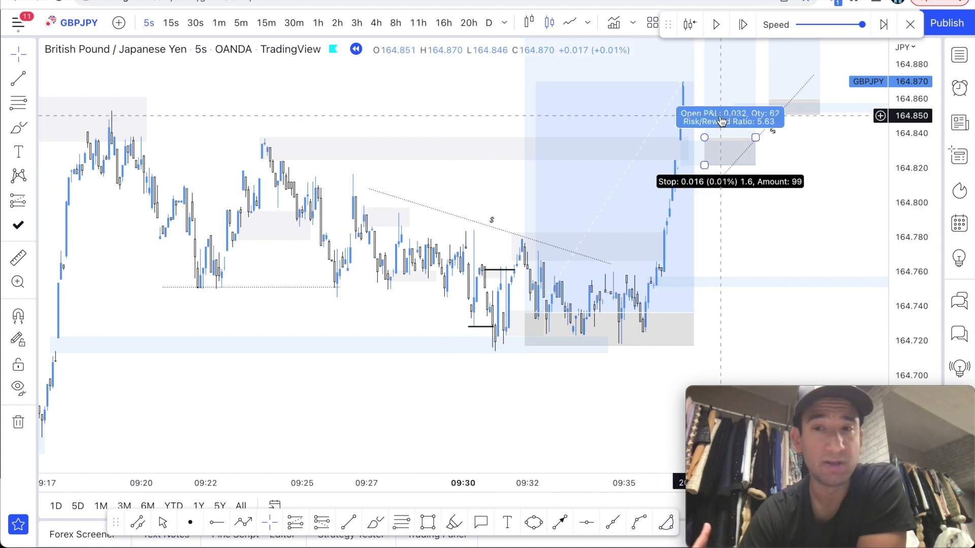
left_click(744, 32)
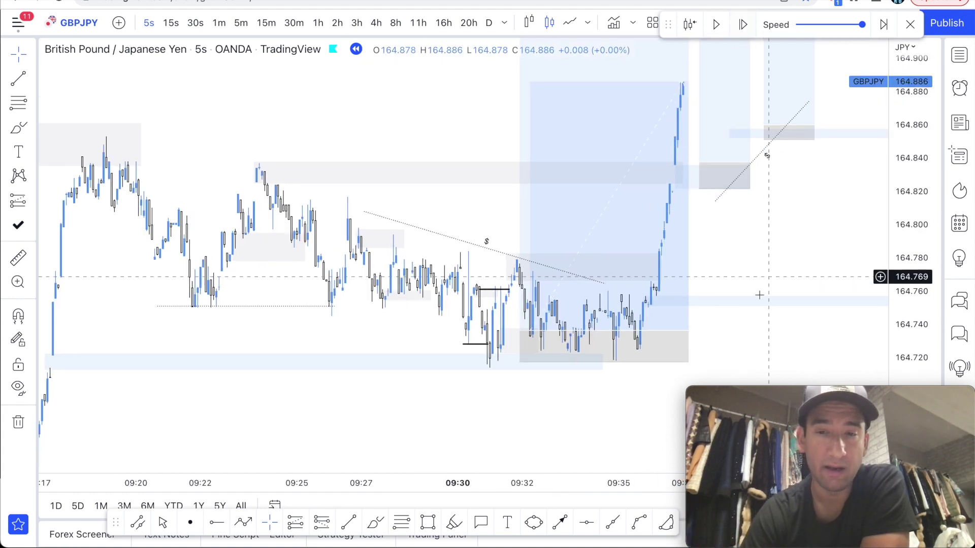
scroll(759, 295, "down", 5)
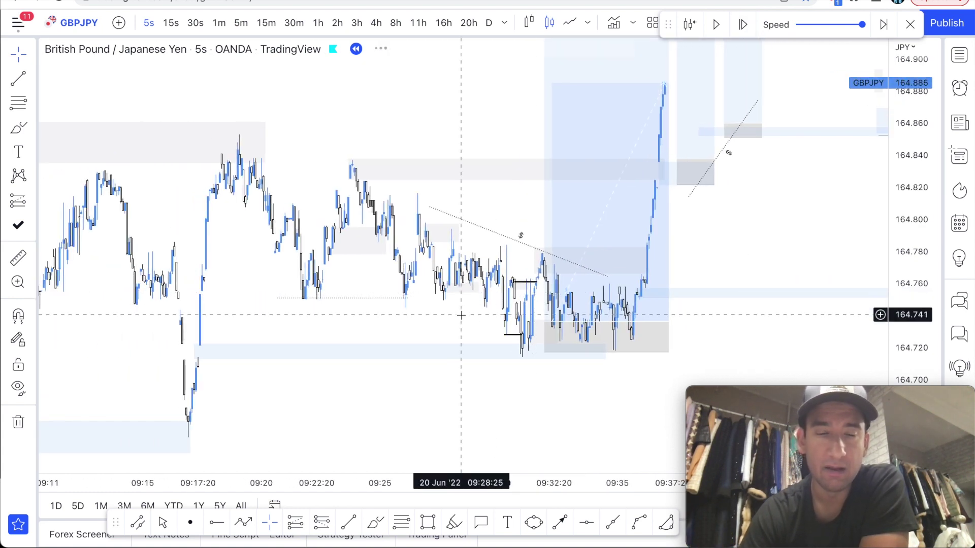
scroll(461, 314, "down", 2)
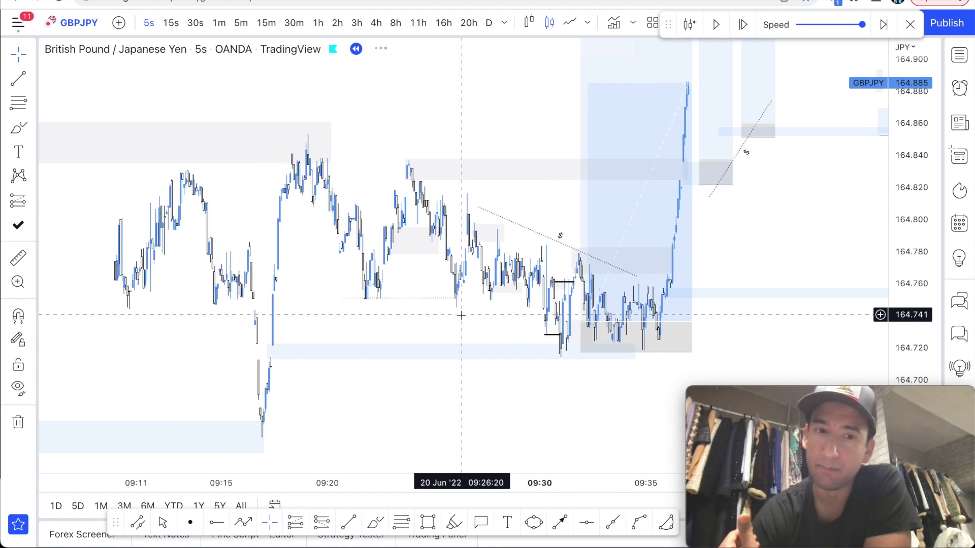
scroll(461, 315, "down", 1)
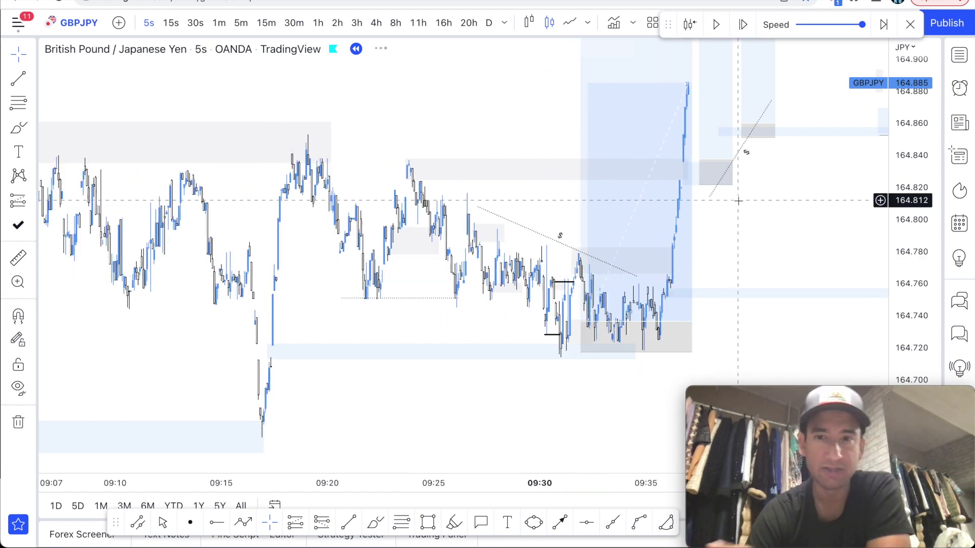
scroll(783, 185, "up", 1)
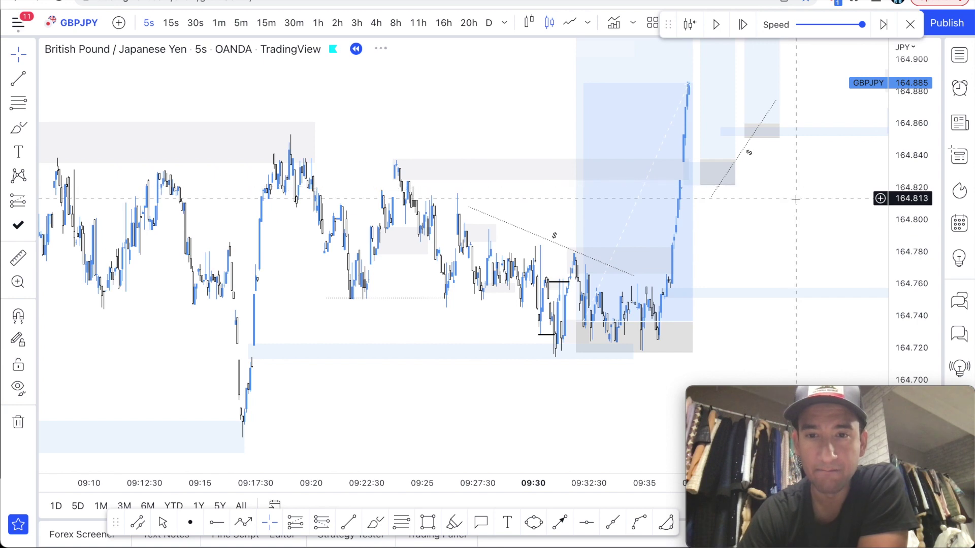
Examine the long position's rally against the descending $ line, the 09:24 supply zone and the earlier structure back to 09:05.
scroll(796, 200, "right", 3)
scroll(587, 312, "up", 2)
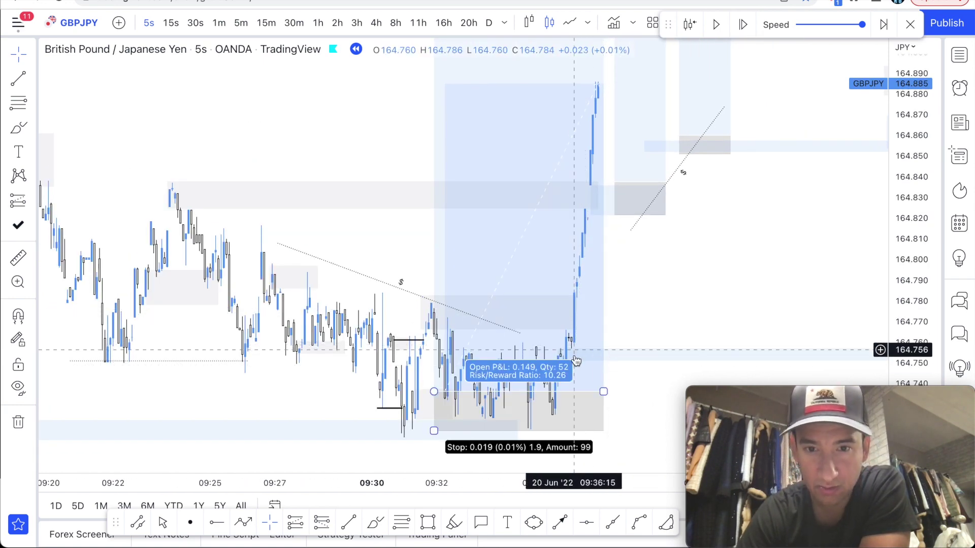
scroll(694, 296, "right", 1)
scroll(694, 295, "down", 1)
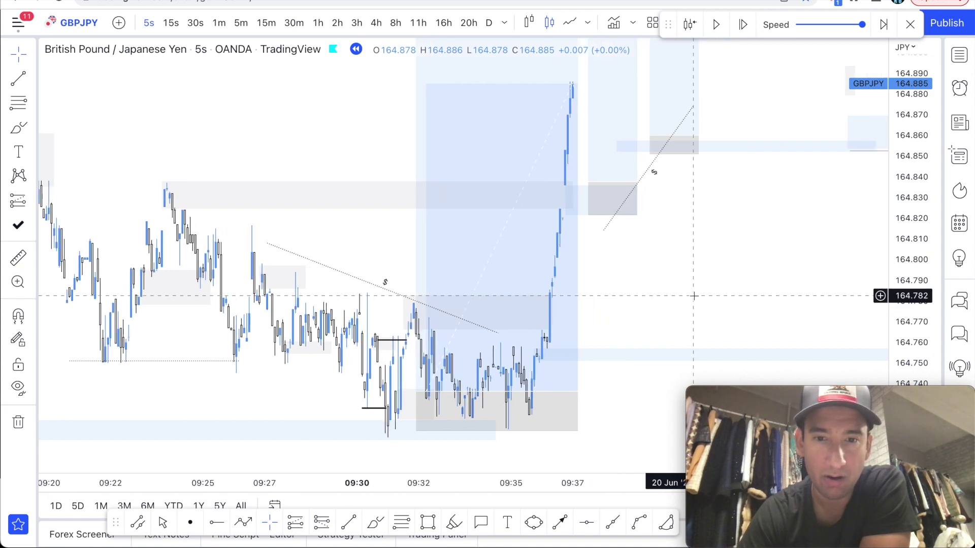
scroll(694, 296, "down", 1)
scroll(694, 295, "down", 4)
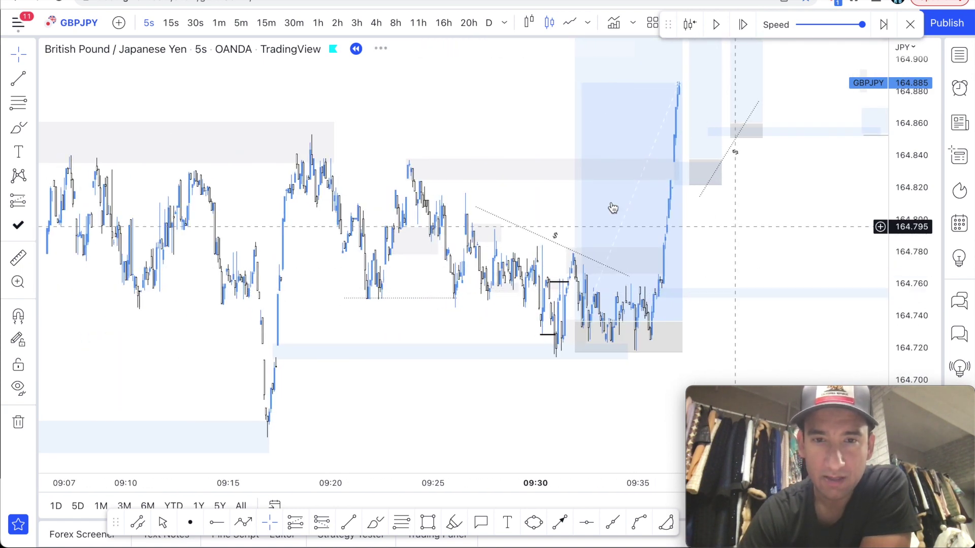
scroll(425, 181, "down", 3)
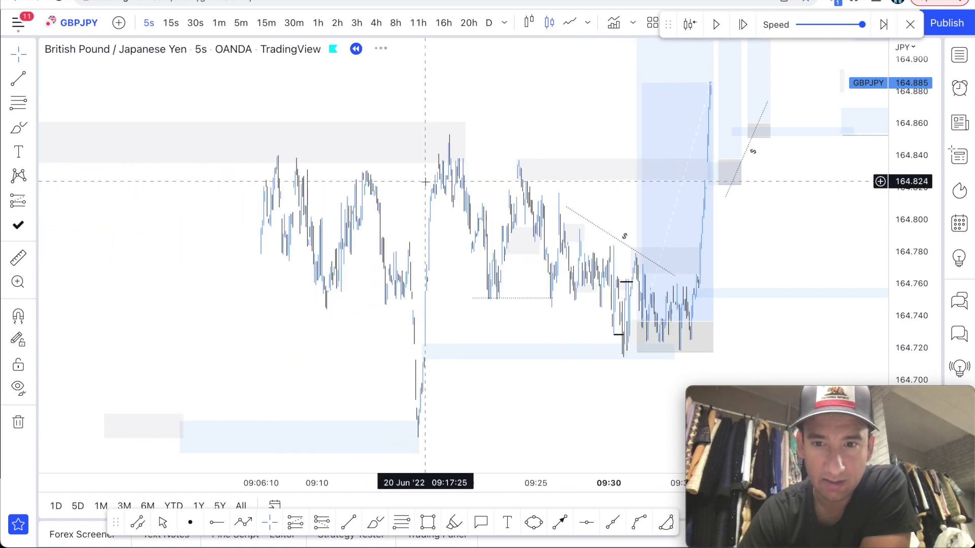
scroll(425, 181, "up", 4)
left_click(444, 173)
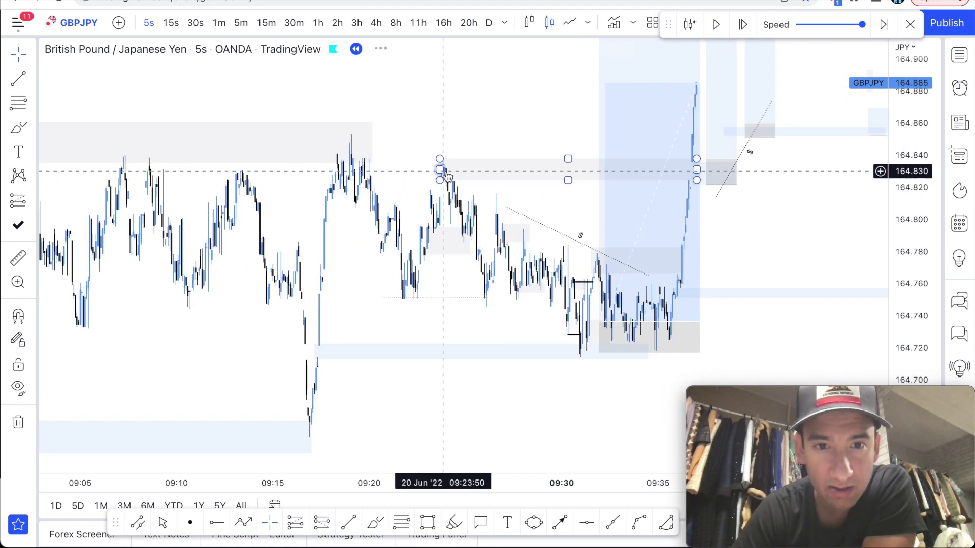
left_click(483, 276)
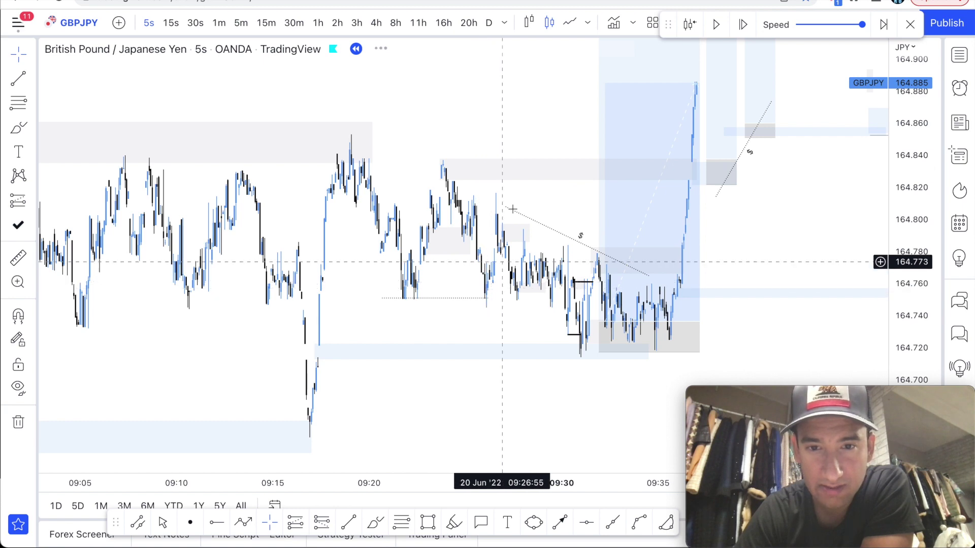
left_click(502, 224)
left_click(449, 188)
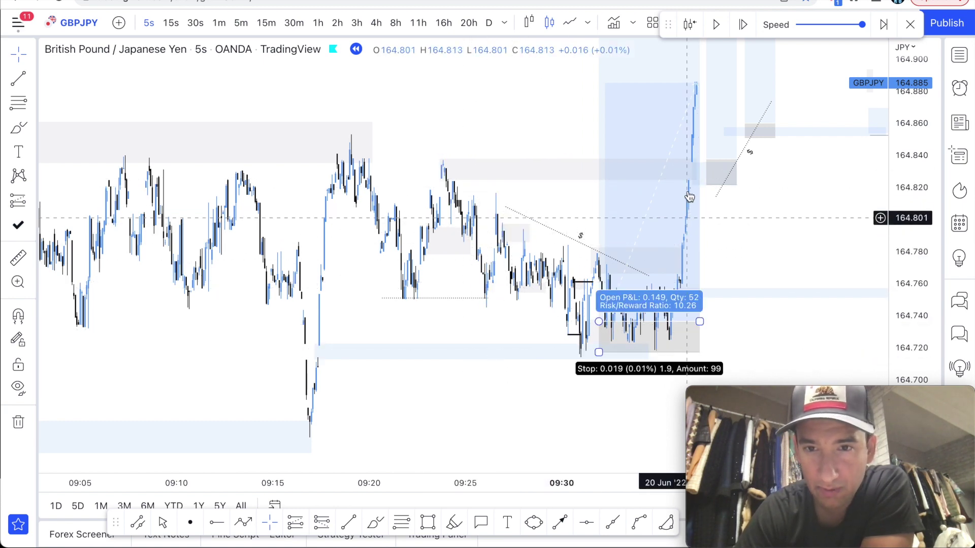
scroll(731, 235, "up", 2)
scroll(731, 234, "up", 3)
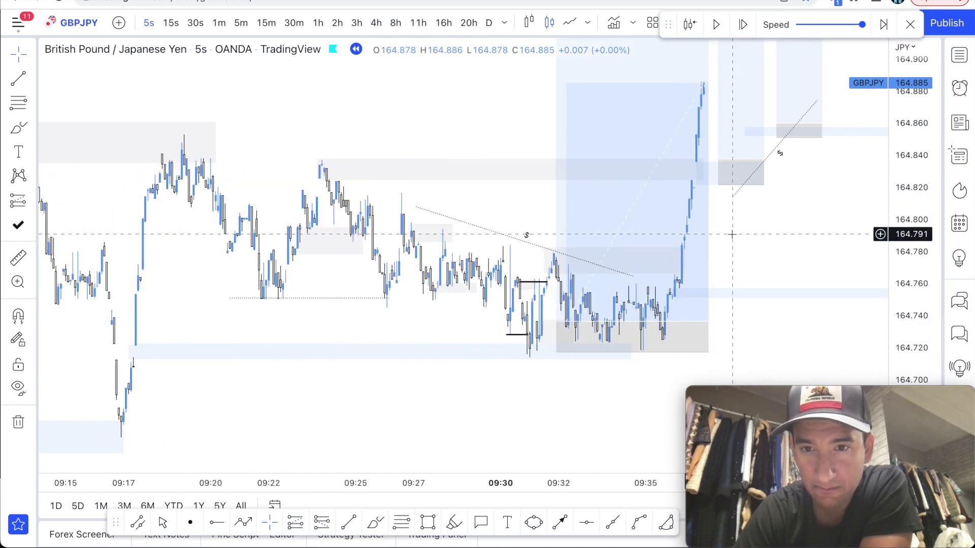
Circle the steep rally from about 164.757 to 164.885 with the highlighter, and remove the highlighter marks.
left_click(602, 208)
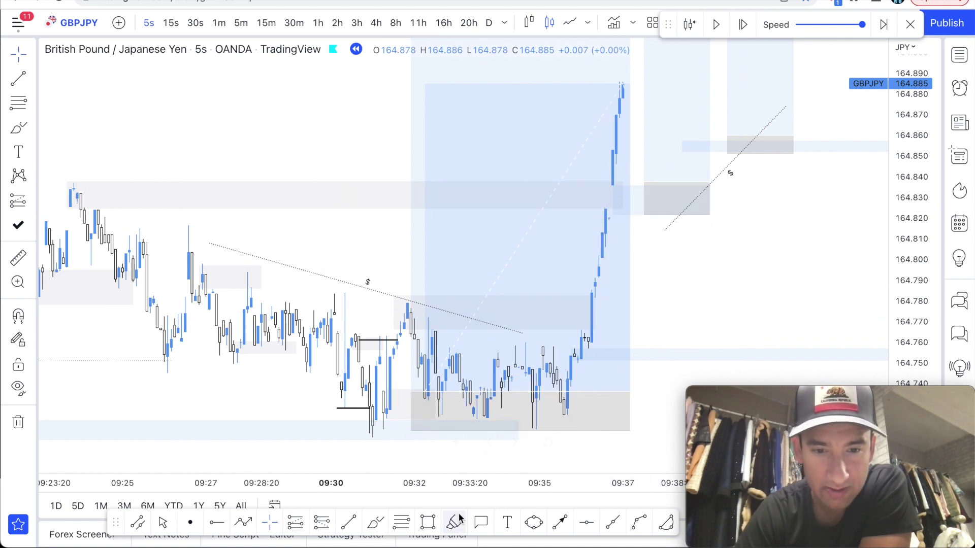
mouse_move(591, 360)
left_mouse_down()
mouse_move(634, 277)
mouse_move(623, 89)
mouse_move(575, 268)
left_mouse_up()
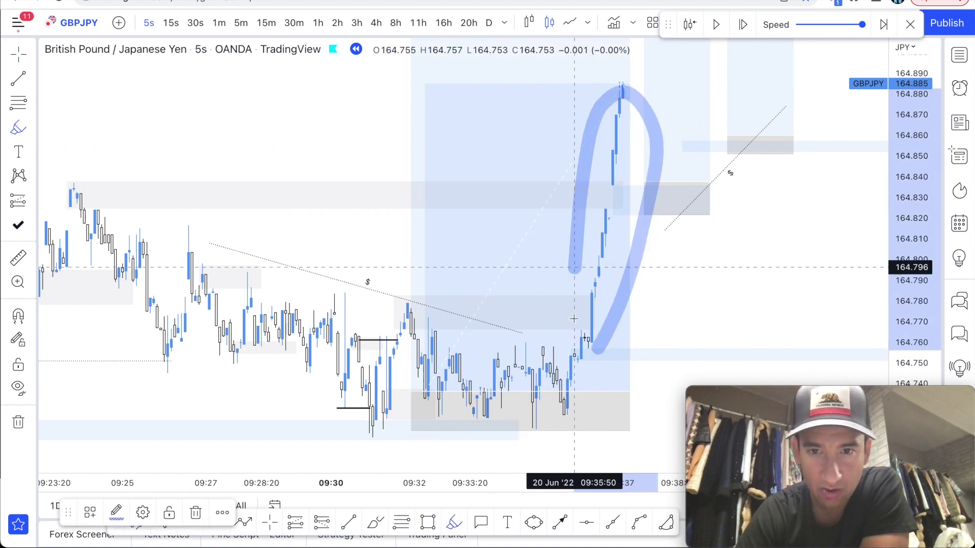
key("super+z")
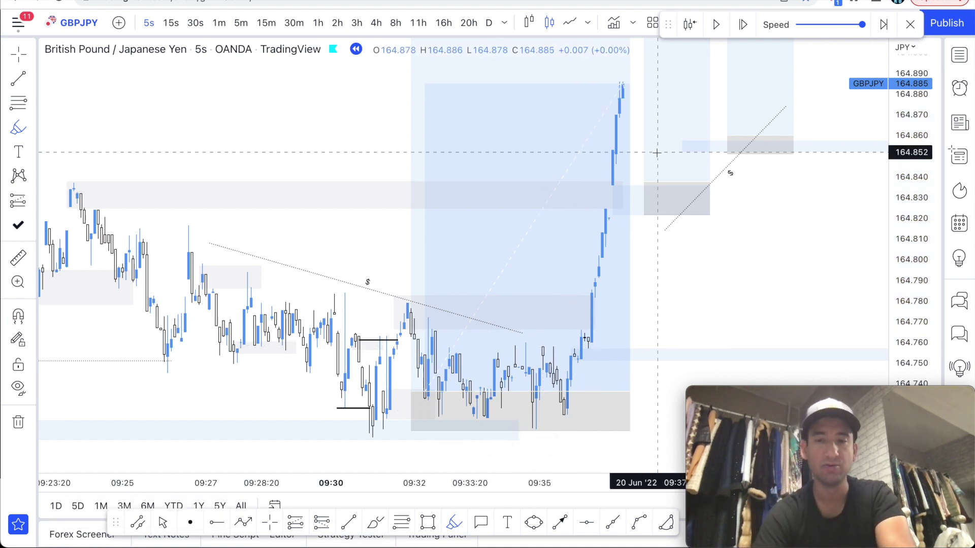
scroll(694, 263, "up", 2)
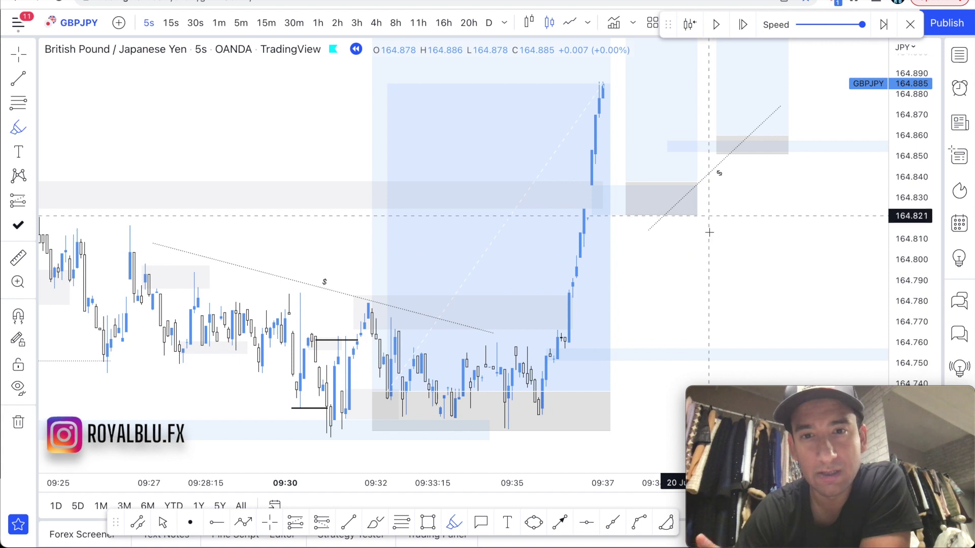
scroll(709, 232, "up", 1)
scroll(709, 232, "up", 1)
mouse_move(603, 189)
left_mouse_down()
mouse_move(614, 203)
mouse_move(597, 195)
left_mouse_up()
key("Delete")
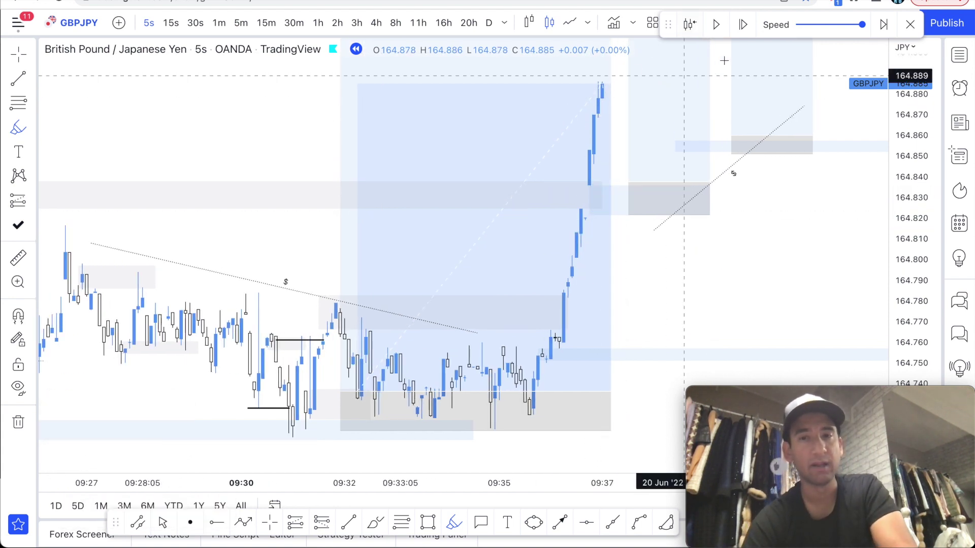
Advance the replay to the pullback at about 164.829, circle the 09:36 rally candles with the highlighter, and undo the mark.
left_click(745, 27)
left_click(744, 26)
left_click(744, 26)
left_click(744, 26)
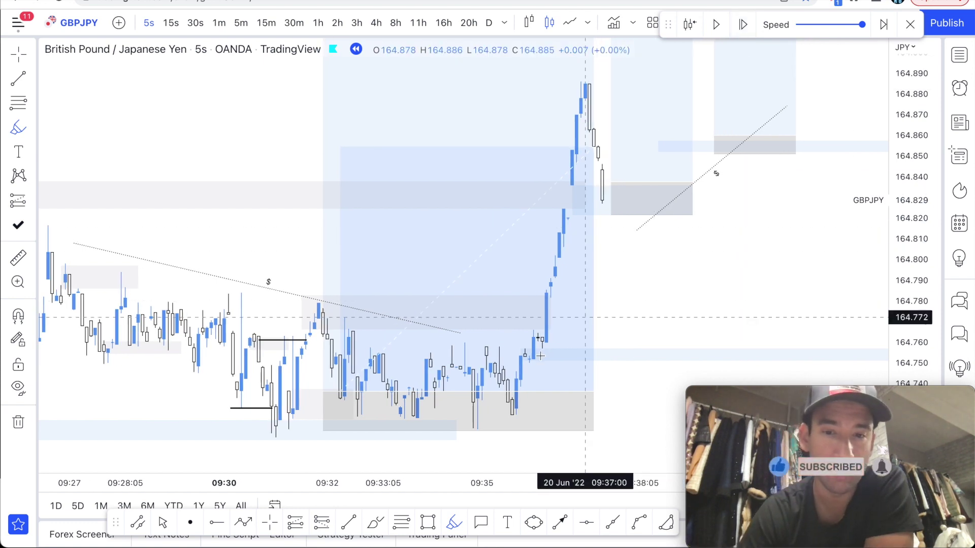
mouse_move(560, 239)
left_mouse_down()
mouse_move(553, 269)
mouse_move(564, 235)
left_mouse_up()
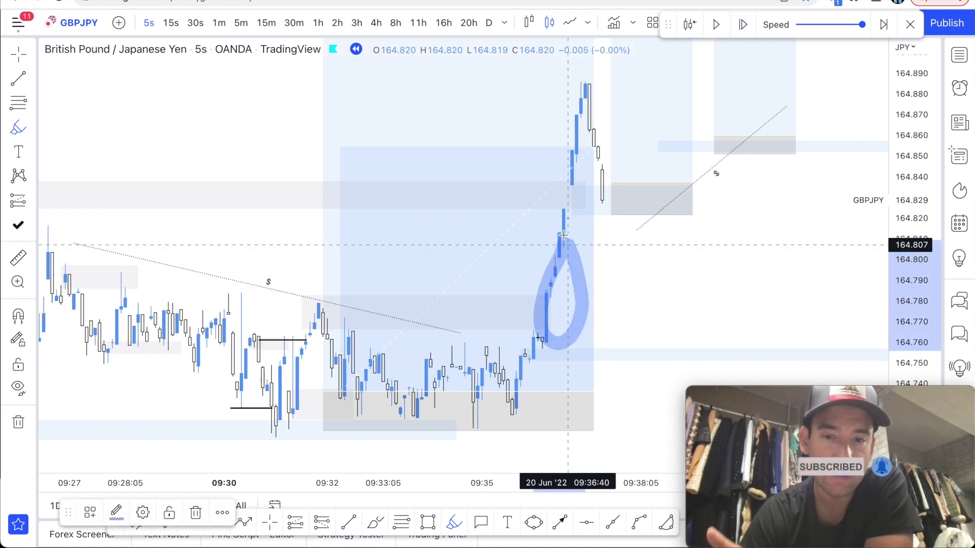
key("super+z")
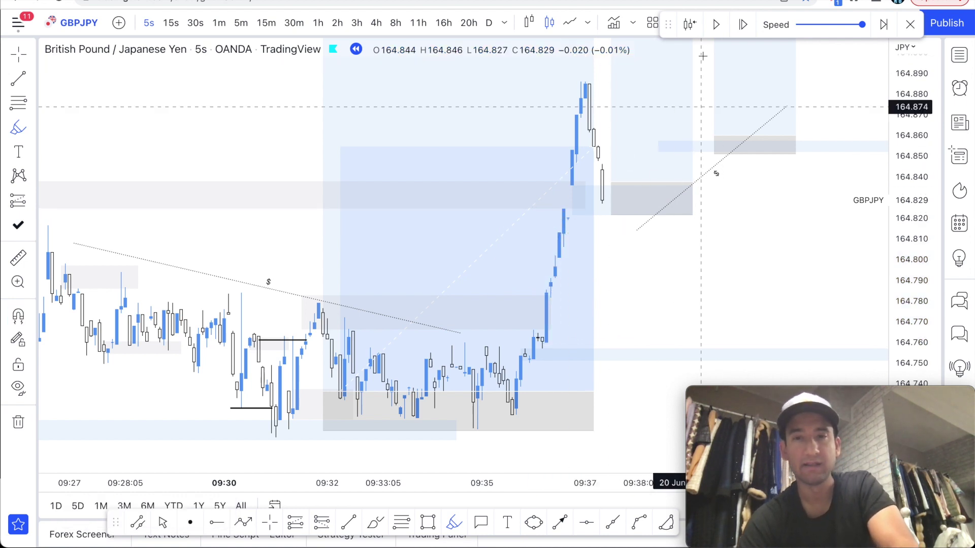
Advance the replay through the retest of the second long position's entry zone until price reaches about 164.848.
left_click(743, 26)
left_click(743, 25)
left_click(744, 25)
left_click(743, 26)
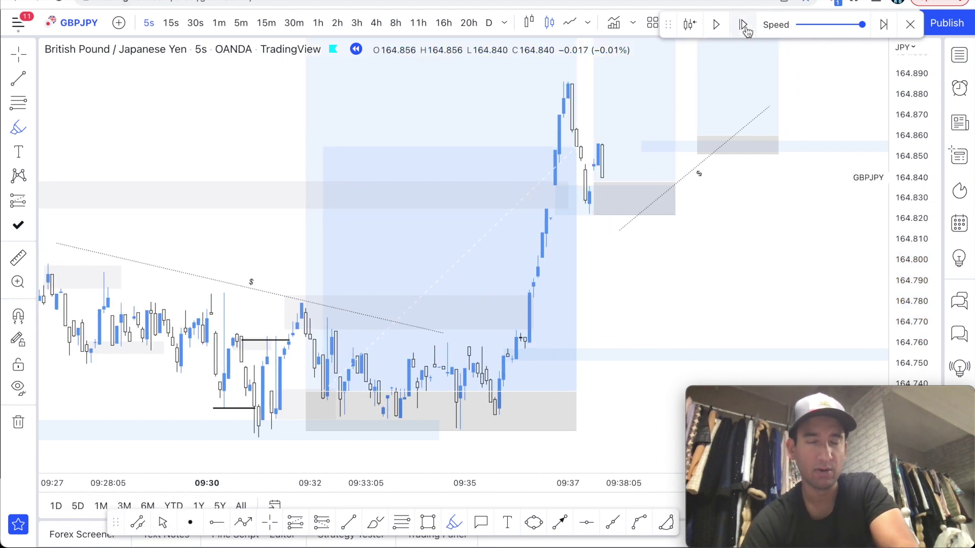
scroll(639, 217, "down", 1)
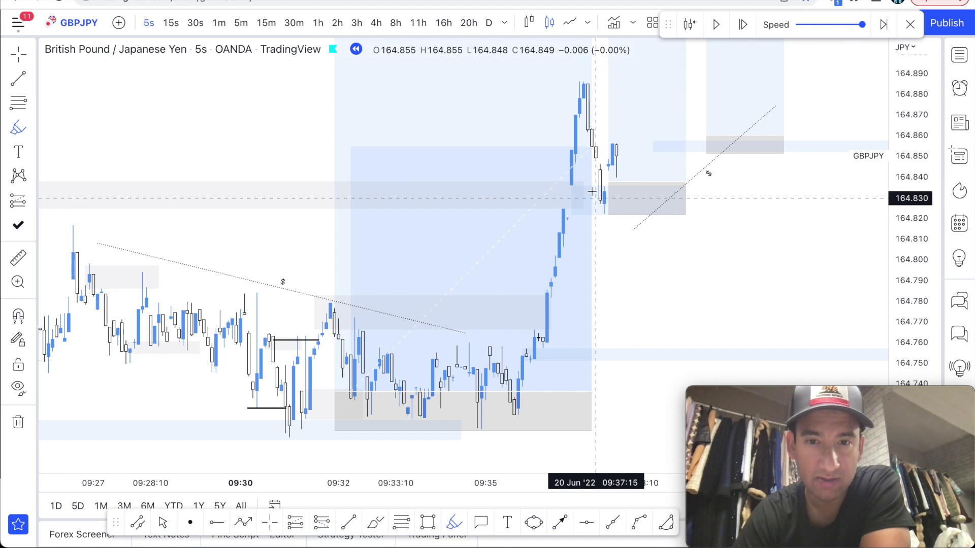
left_click(745, 27)
left_click(744, 26)
left_click(744, 26)
left_click(744, 26)
left_click(744, 26)
left_click(745, 26)
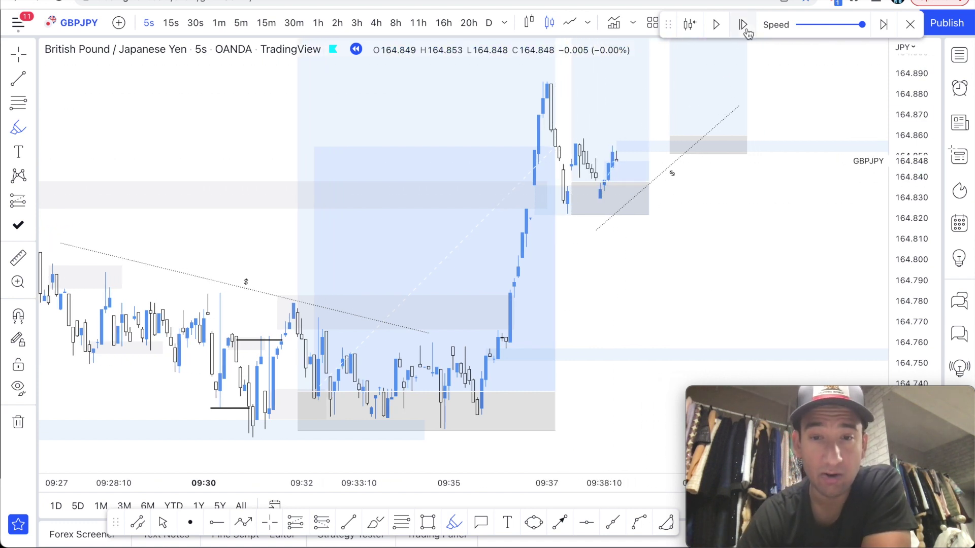
Advance the replay through the rally to about 164.921 and the pullback to about 164.858, just above the third long position's stop zone.
left_click(744, 27)
left_click(744, 27)
left_click(745, 26)
left_click(744, 26)
left_click(744, 27)
left_click(744, 27)
left_click(744, 26)
left_click(744, 26)
left_click(744, 26)
left_click(744, 27)
left_click(744, 27)
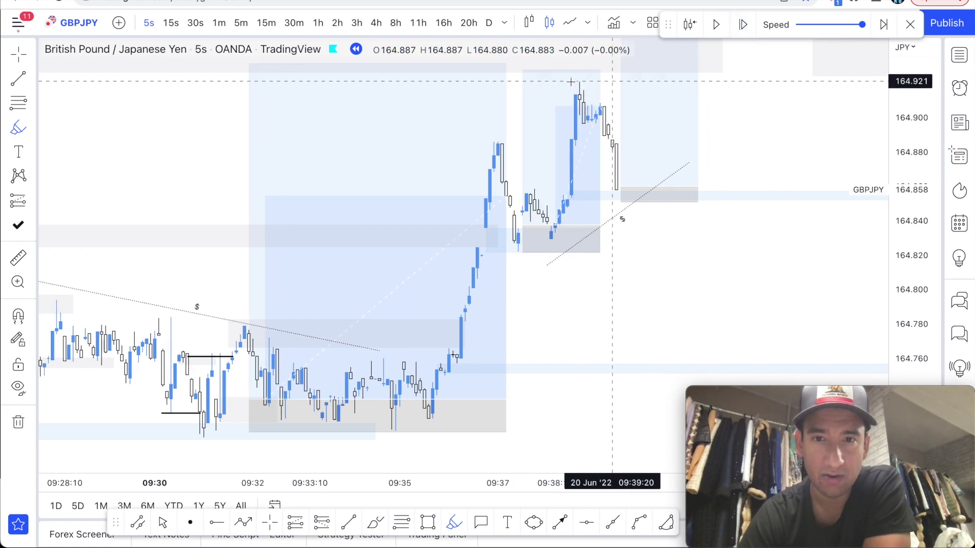
Highlight the swing high near 08:40 below the upper grey supply zone, and delete the highlighter strokes.
scroll(589, 207, "down", 5)
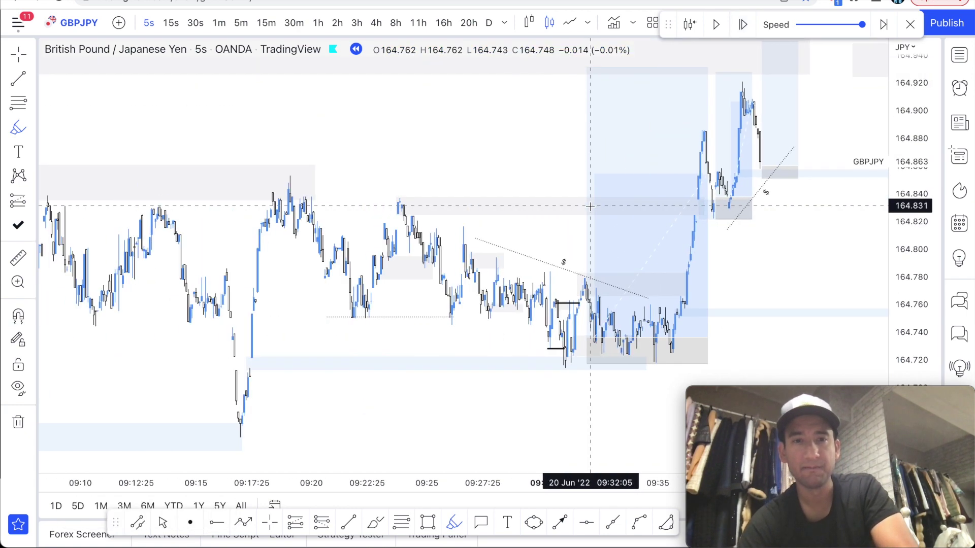
scroll(590, 206, "down", 5)
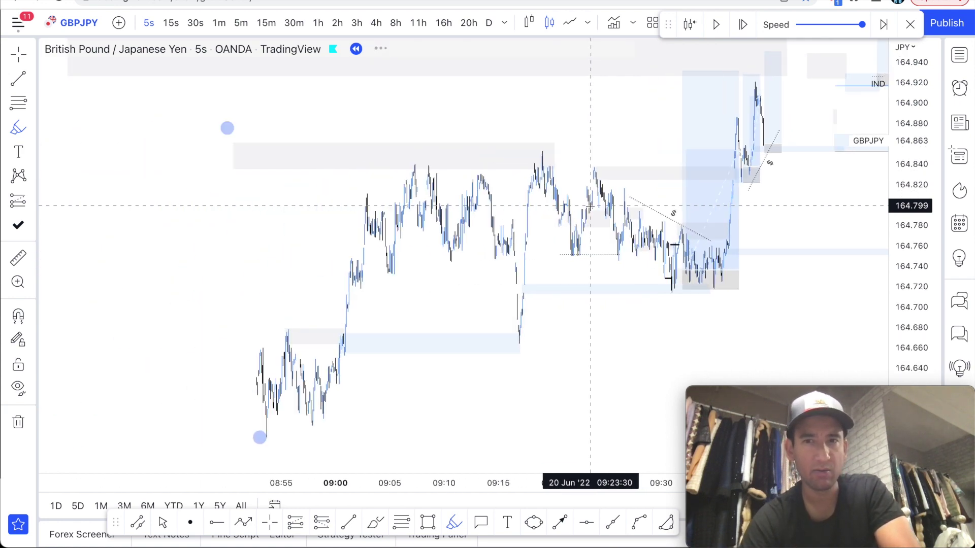
scroll(590, 207, "left", 10)
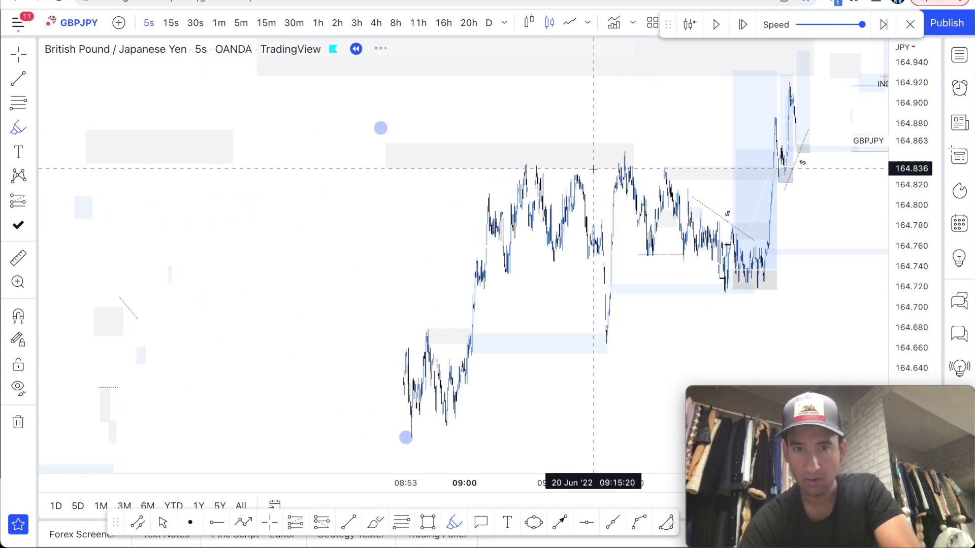
scroll(431, 159, "left", 10)
scroll(294, 134, "up", 1)
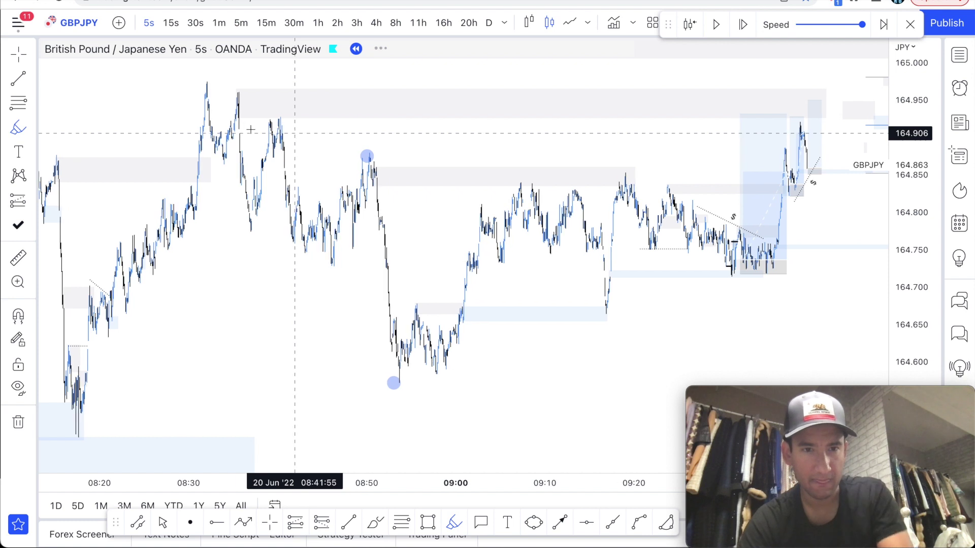
left_click(302, 143)
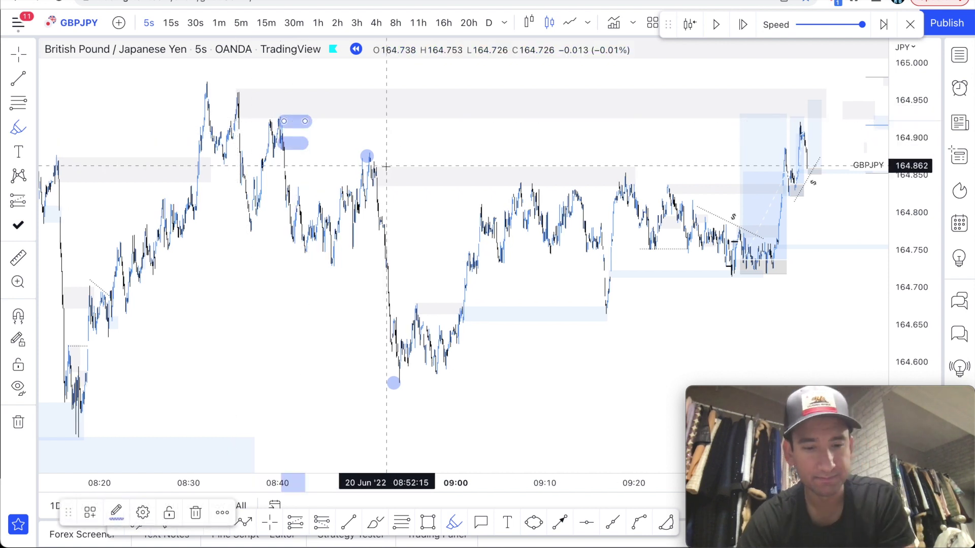
key("Delete")
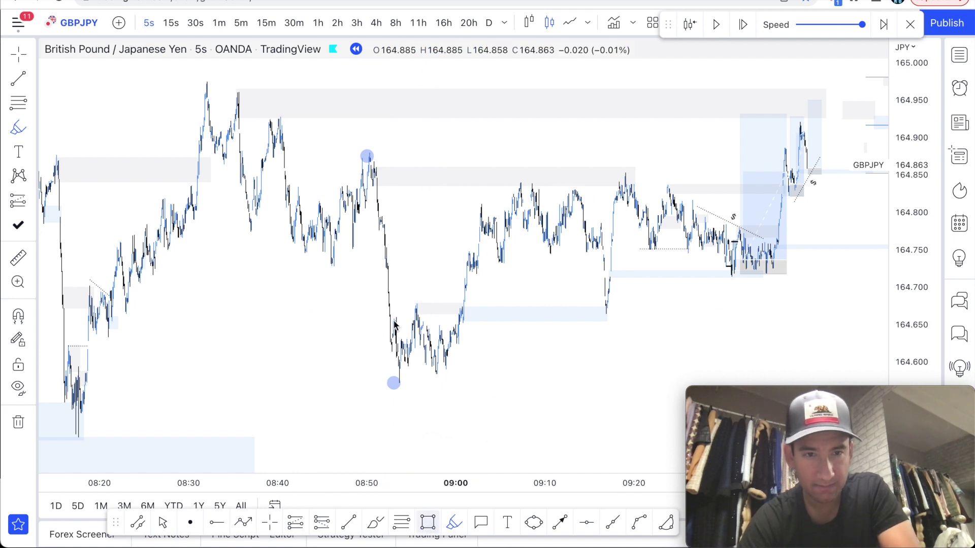
Draw a trial supply rectangle from 08:40:30 across to the latest rally, about 164.885 to 164.929, and delete it.
key("alt+shift+r")
mouse_move(282, 149)
left_mouse_down()
mouse_move(337, 124)
mouse_move(790, 97)
mouse_move(797, 115)
left_mouse_up()
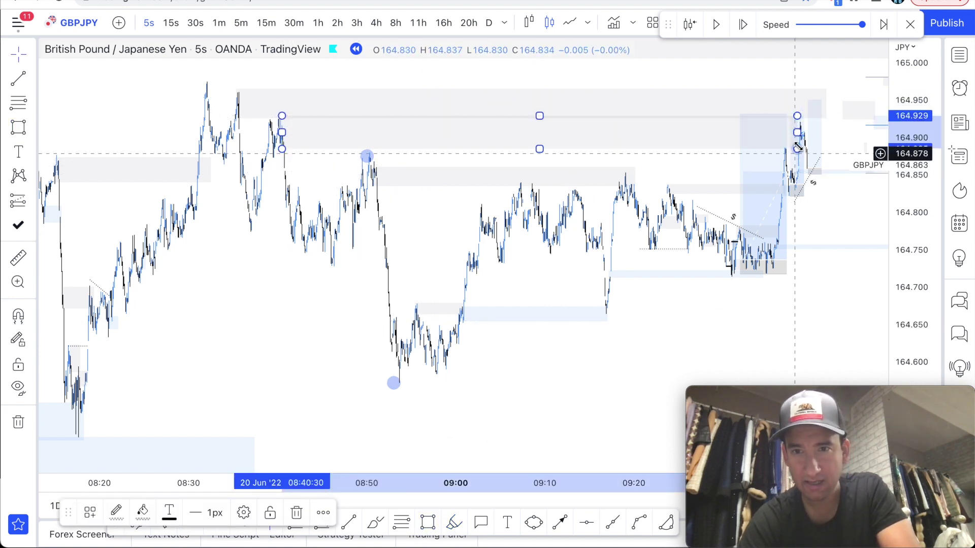
key("Delete")
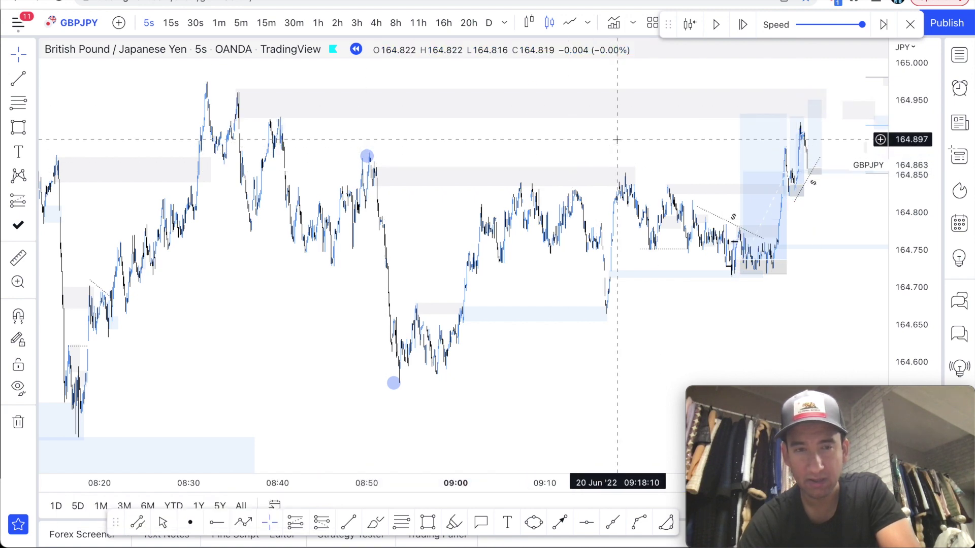
Examine the latest rally and pullback against the grey supply zones and the earlier structure back to about 07:50.
scroll(616, 139, "left", 3)
scroll(572, 135, "down", 3)
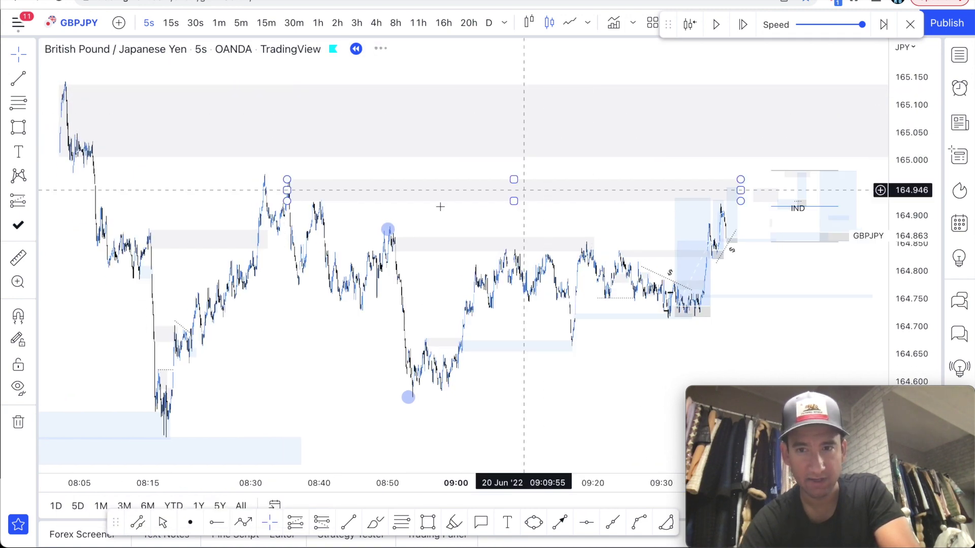
scroll(544, 213, "down", 2)
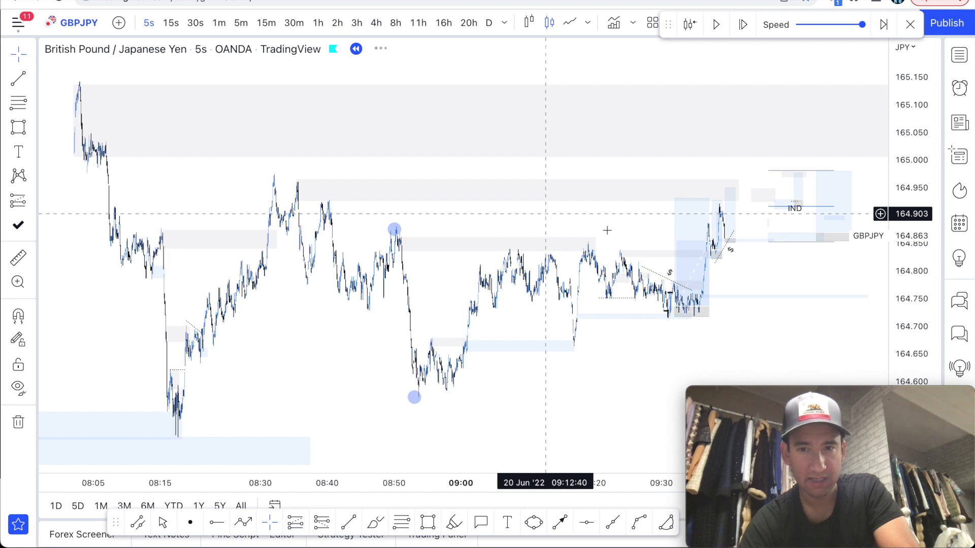
scroll(545, 214, "down", 2)
left_click_drag(700, 199, 699, 195)
scroll(625, 206, "up", 2)
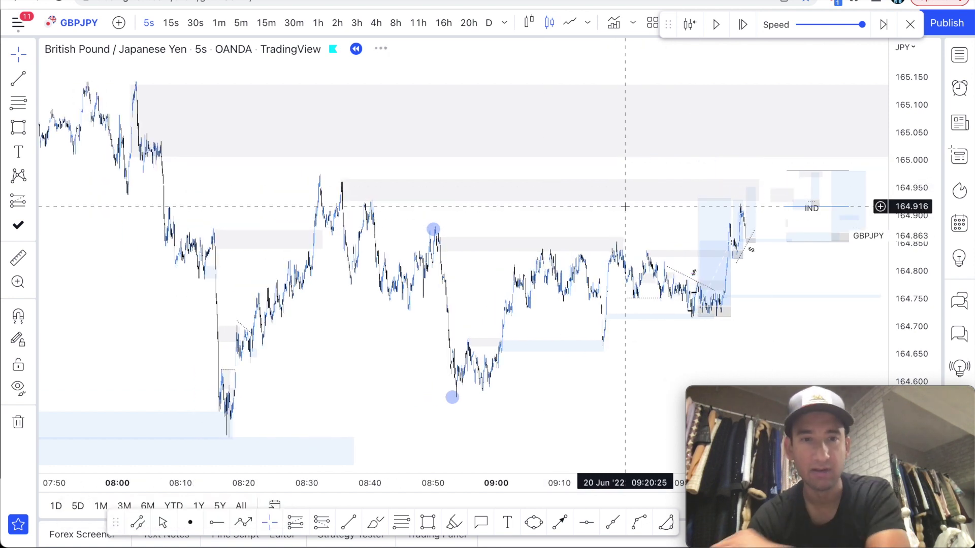
scroll(625, 207, "up", 2)
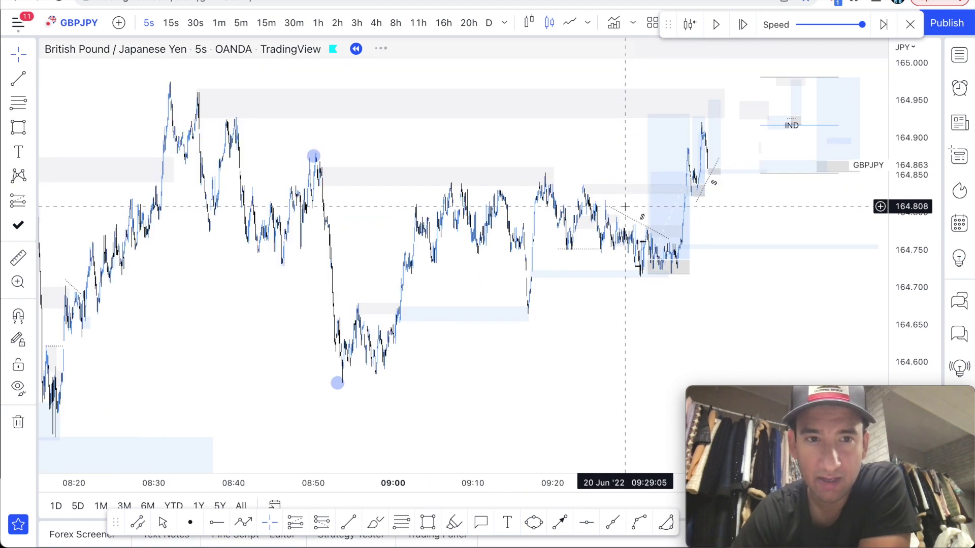
scroll(625, 207, "up", 3)
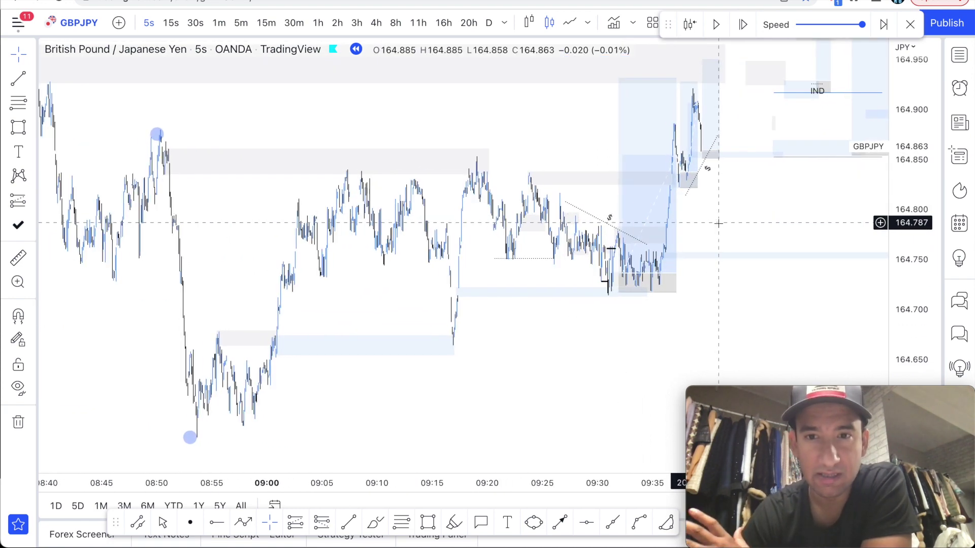
scroll(718, 223, "up", 4)
scroll(718, 224, "up", 5)
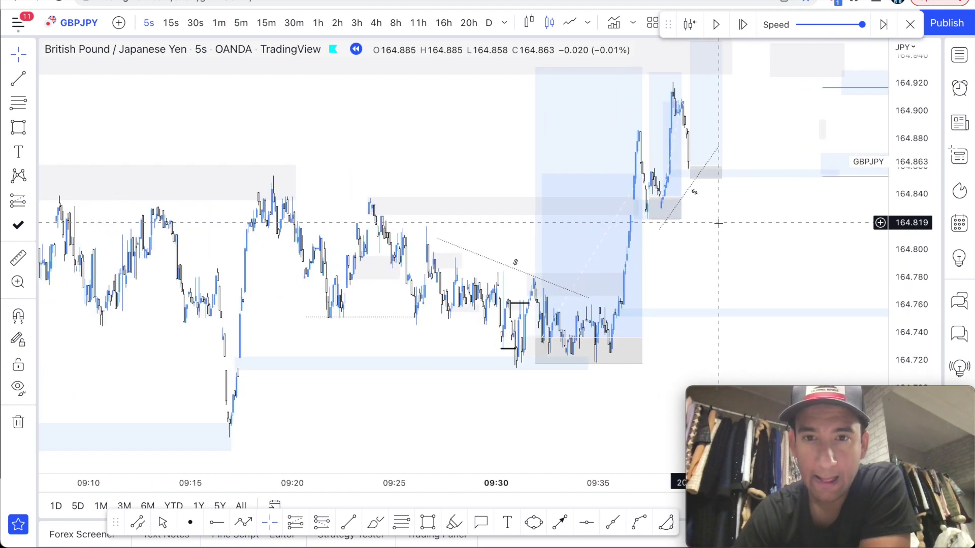
scroll(694, 215, "up", 1)
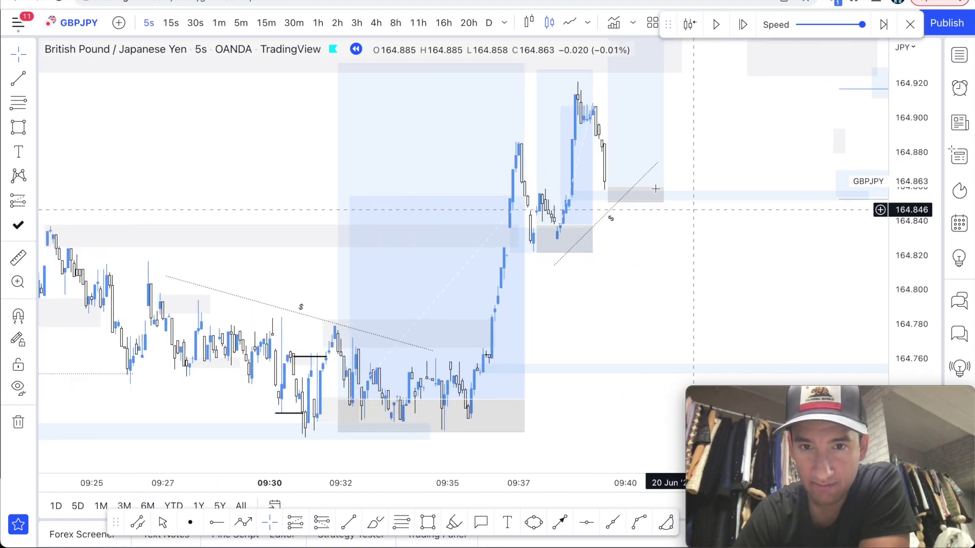
Advance the replay through the bounce from the third long position's entry zone until price is about 164.877.
left_click(752, 31)
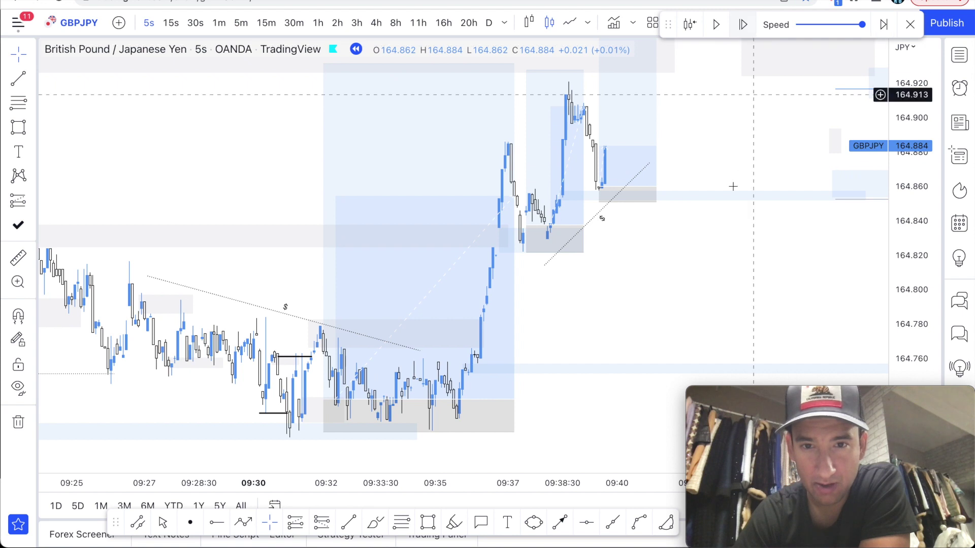
scroll(692, 279, "up", 4)
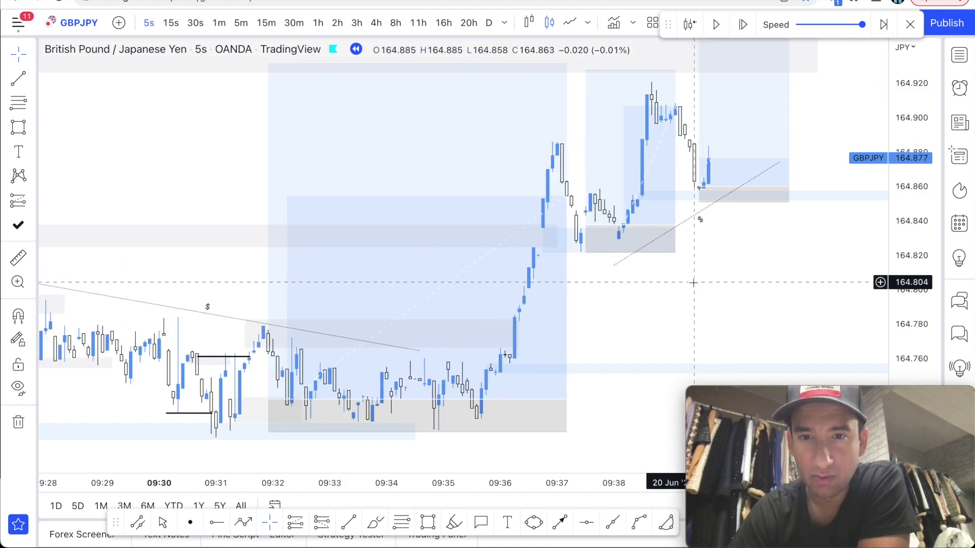
Draw a grey rectangle zone from about 09:37:40 to 09:38:25 between about 164.850 and 164.862, above the second long position's entry.
scroll(636, 275, "up", 4)
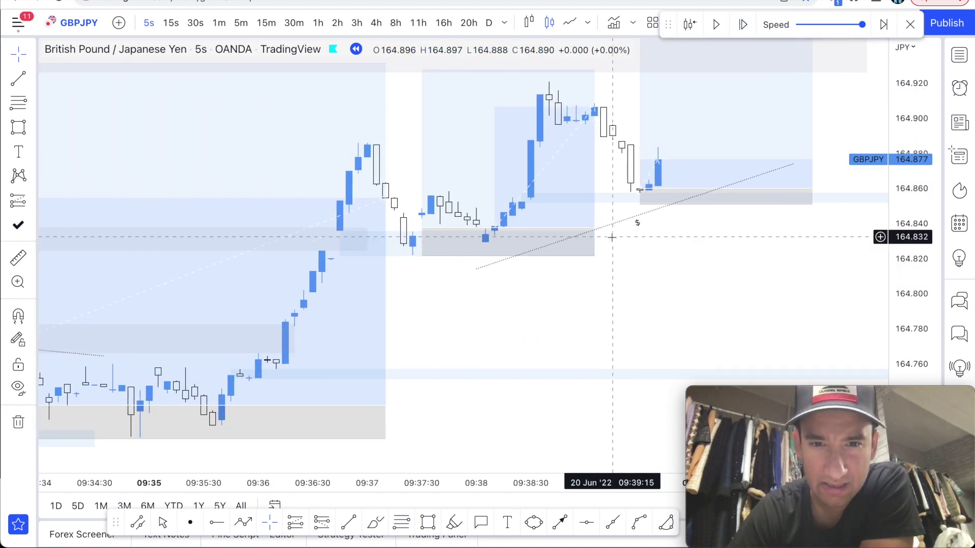
scroll(611, 237, "up", 3)
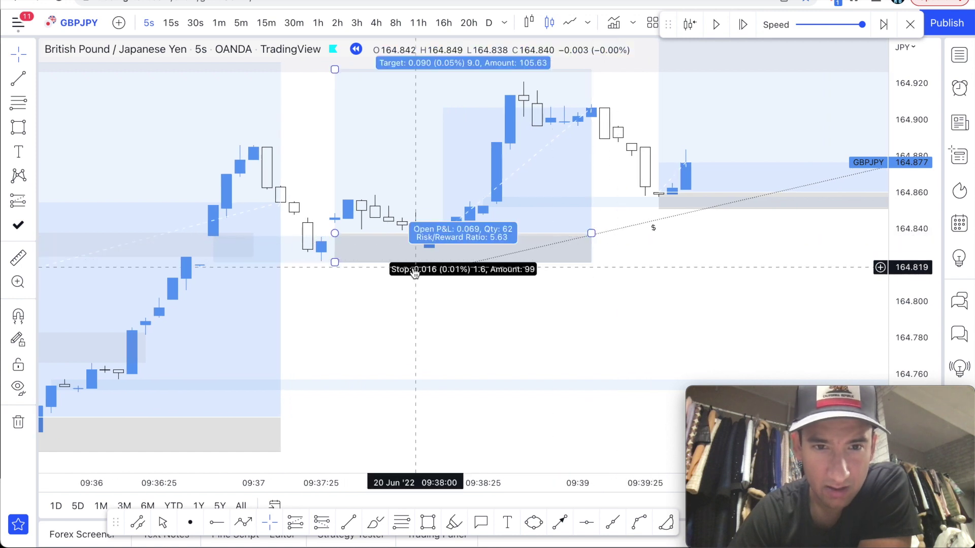
scroll(516, 363, "up", 2)
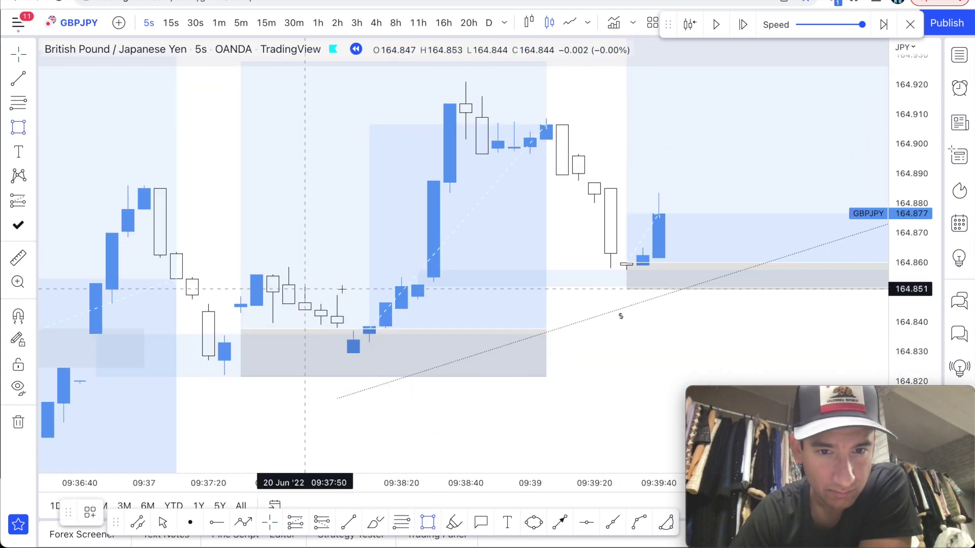
left_click_drag(273, 293, 417, 256)
left_click(390, 283)
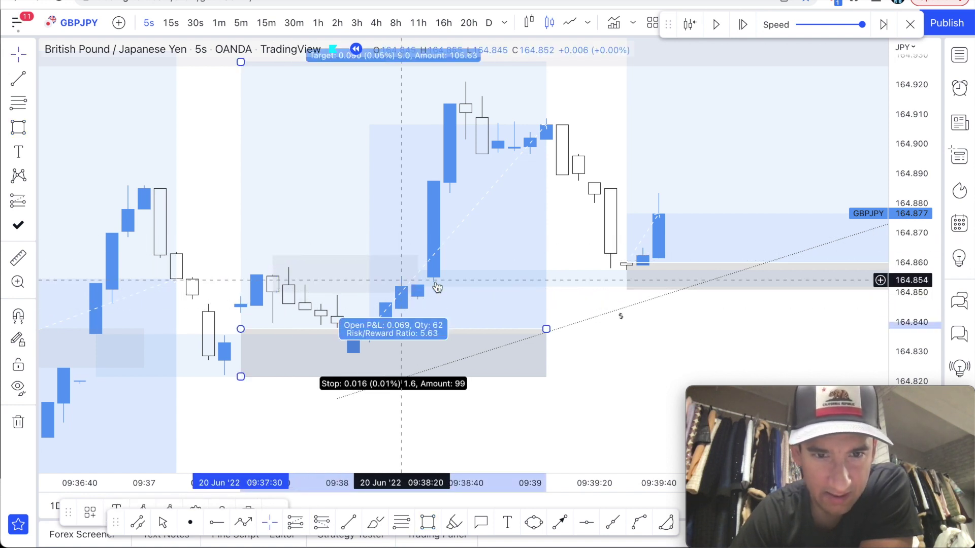
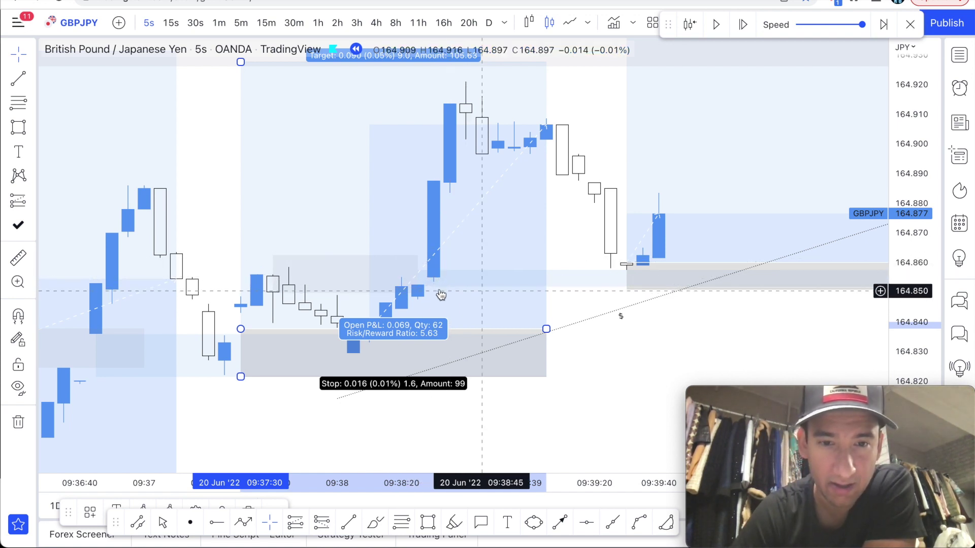
scroll(456, 300, "down", 1)
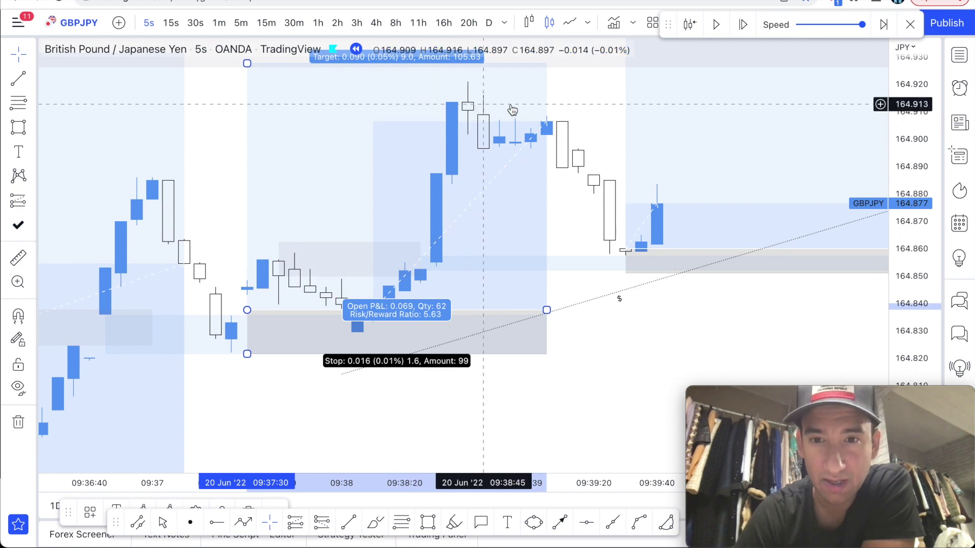
Advance the replay through the third long position's rally past its target until price is about 164.932.
left_click(742, 24)
left_click(737, 33)
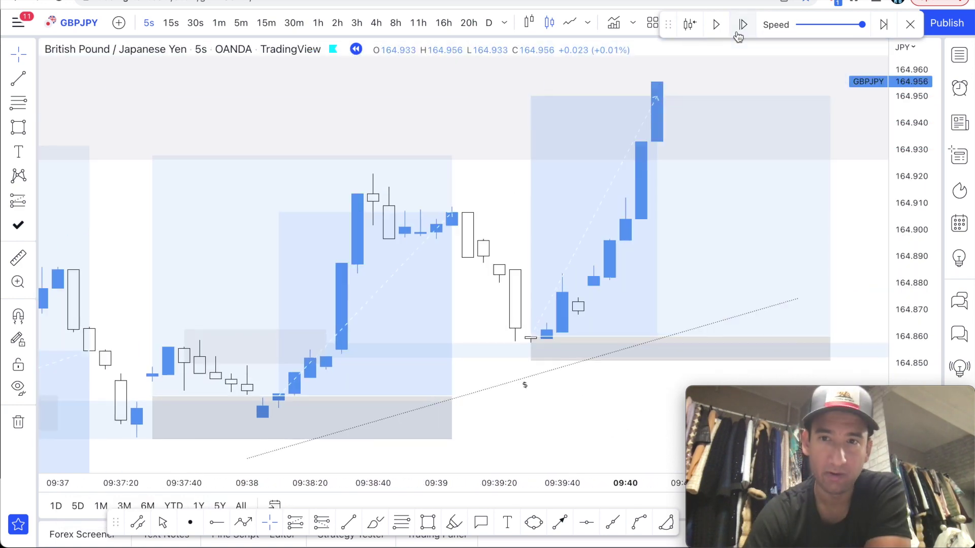
left_click(736, 34)
scroll(860, 266, "down", 4)
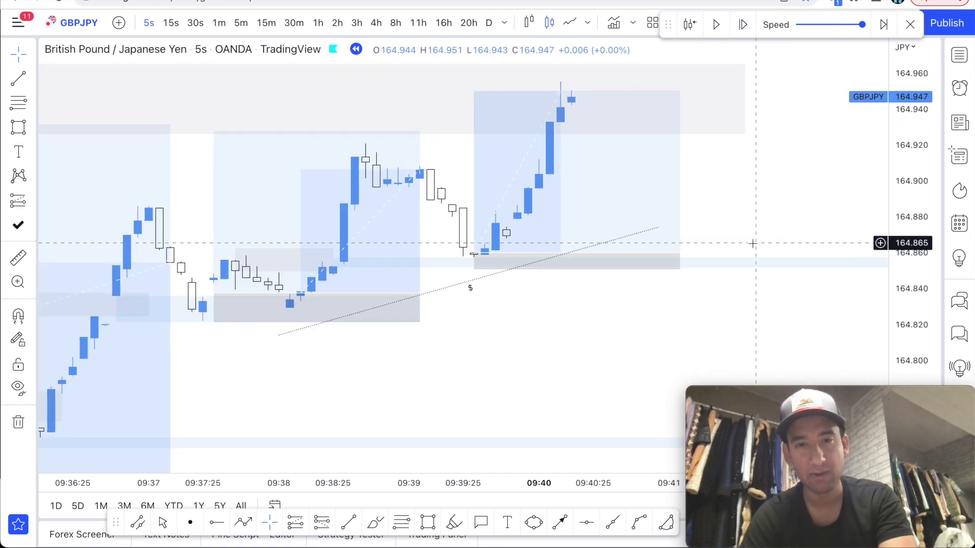
scroll(752, 243, "down", 4)
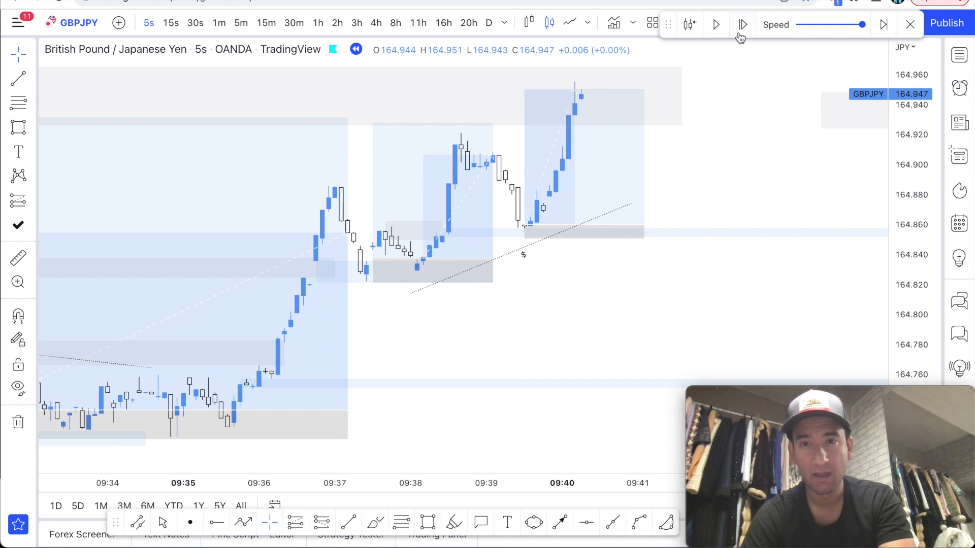
left_click(742, 30)
left_click(742, 30)
left_click(741, 31)
left_click(742, 31)
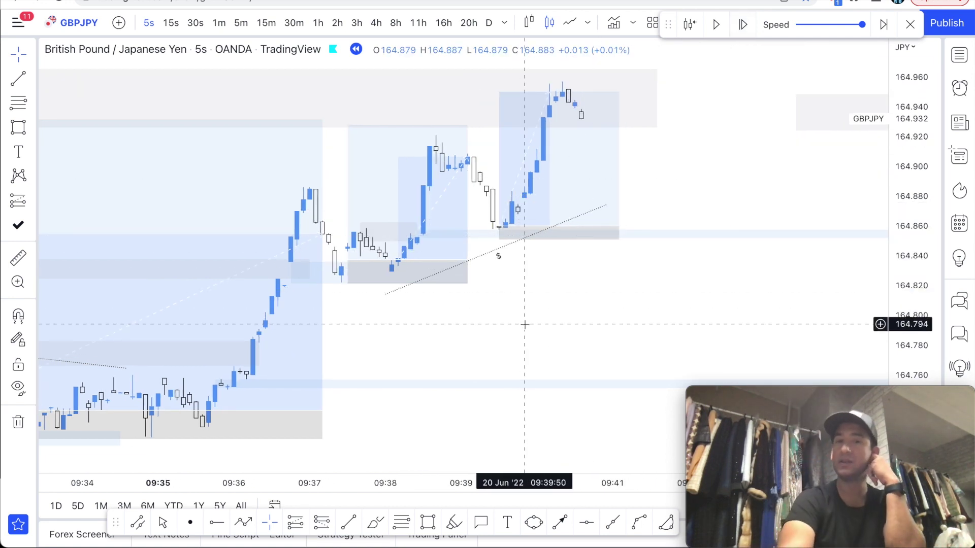
Examine the three completed long trades against the range and structure breaks back to about 09:27.
scroll(524, 323, "down", 3)
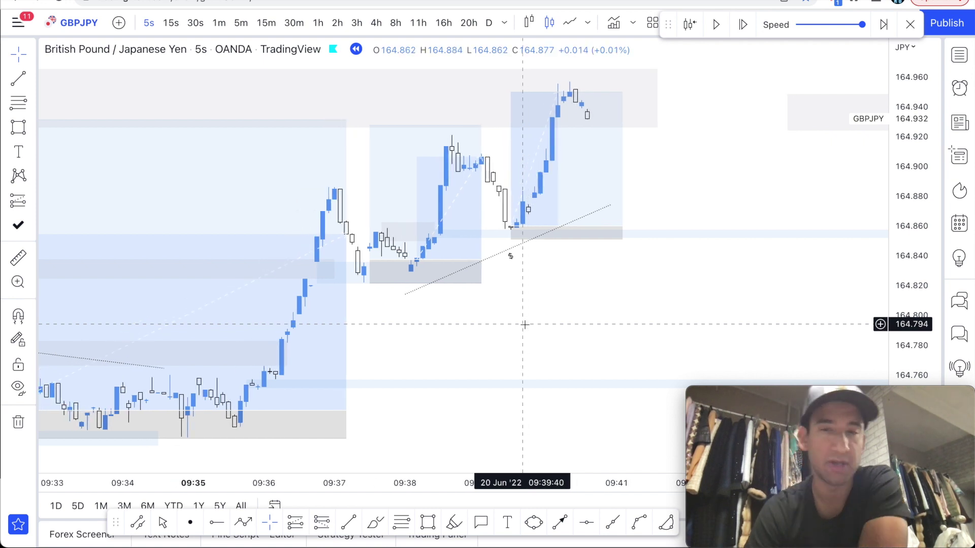
scroll(525, 323, "down", 1)
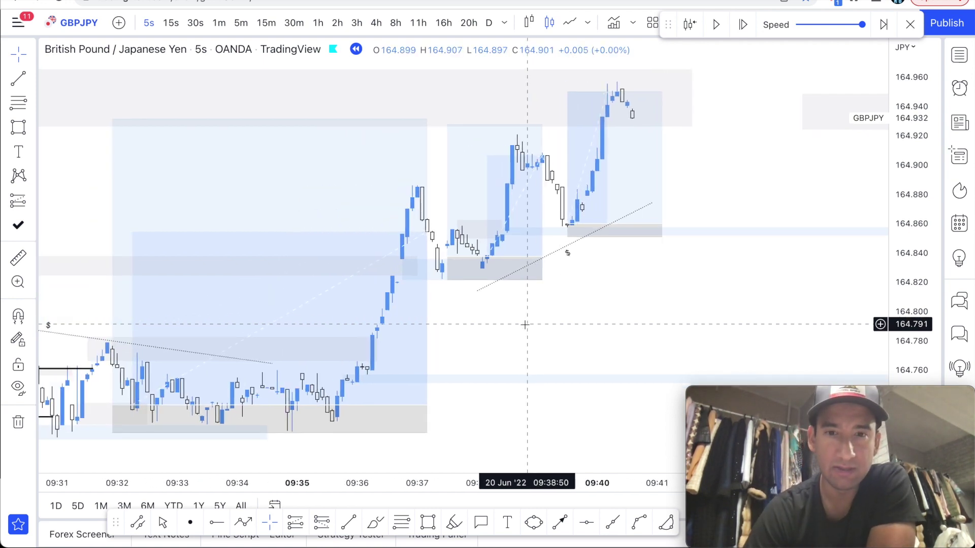
scroll(525, 323, "down", 1)
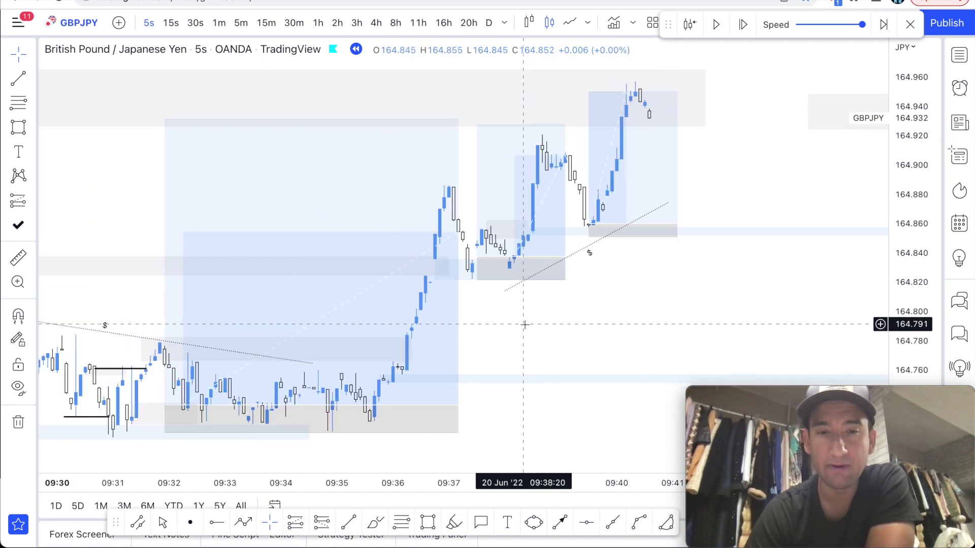
scroll(524, 324, "down", 1)
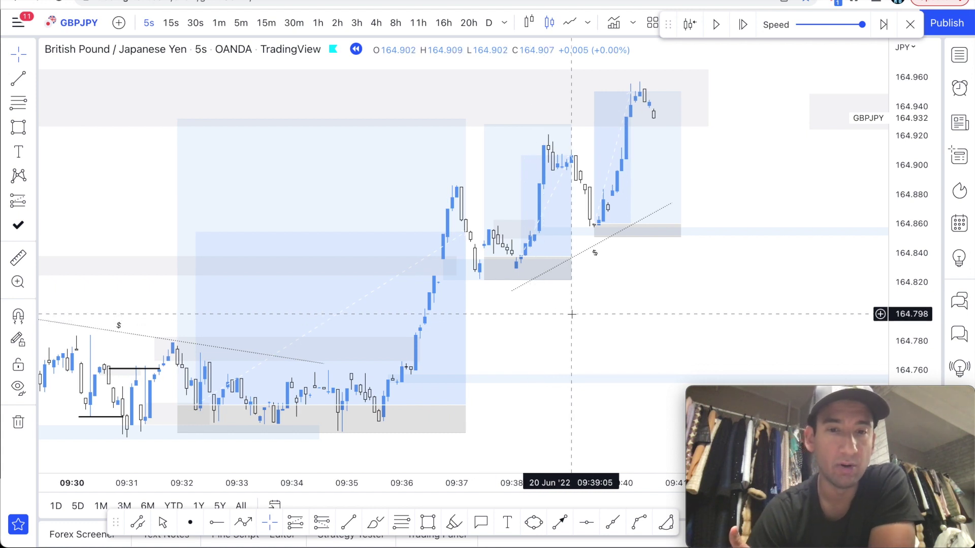
scroll(571, 314, "down", 1)
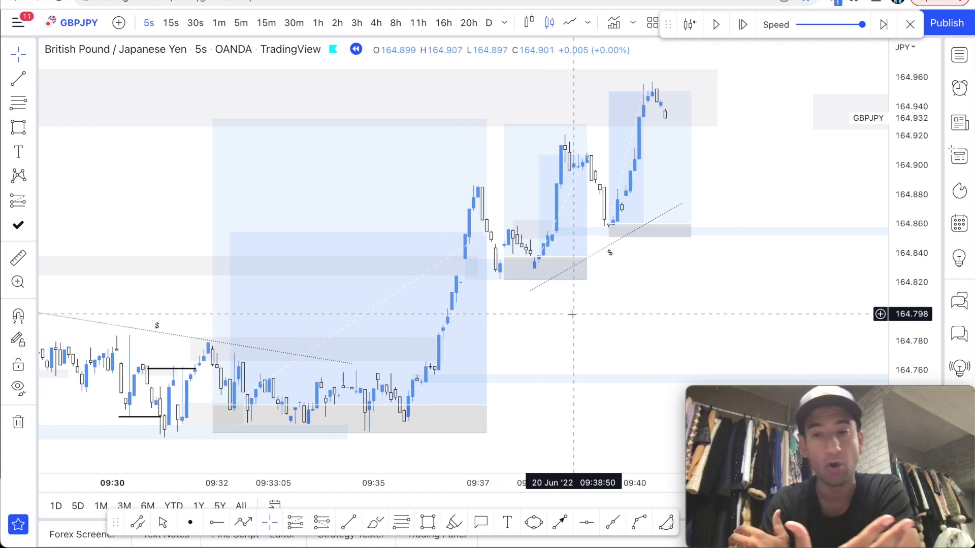
scroll(571, 314, "down", 1)
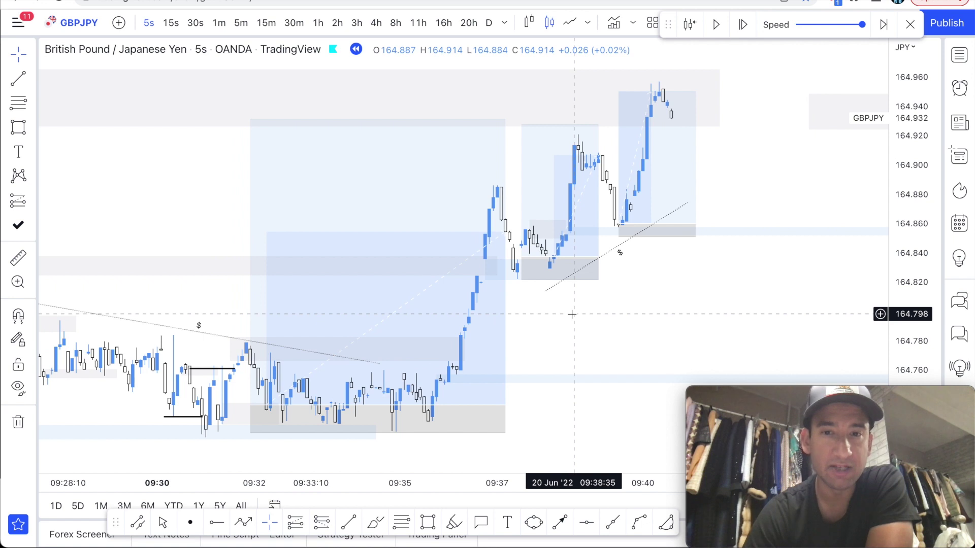
scroll(571, 315, "down", 1)
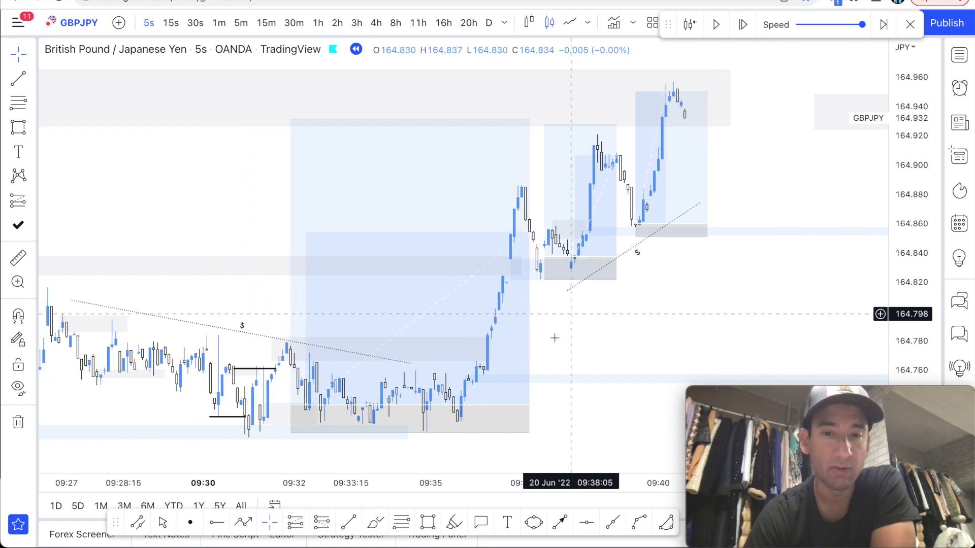
Brush a trial horizontal line at about 164.764 and a stroke down to it from the second entry zone, and undo both.
left_click(375, 523)
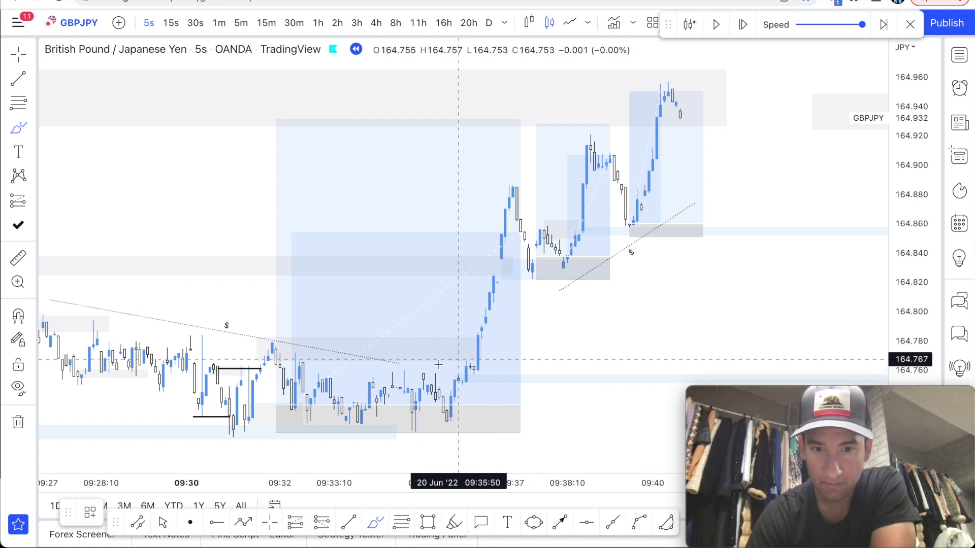
left_click_drag(458, 364, 640, 364)
left_click_drag(555, 260, 583, 369)
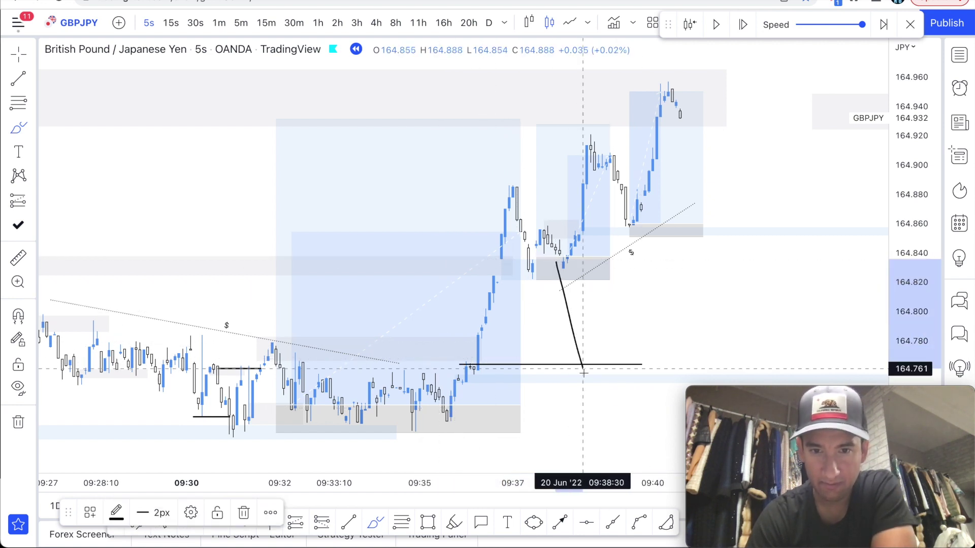
key("super+z")
key("super+z")
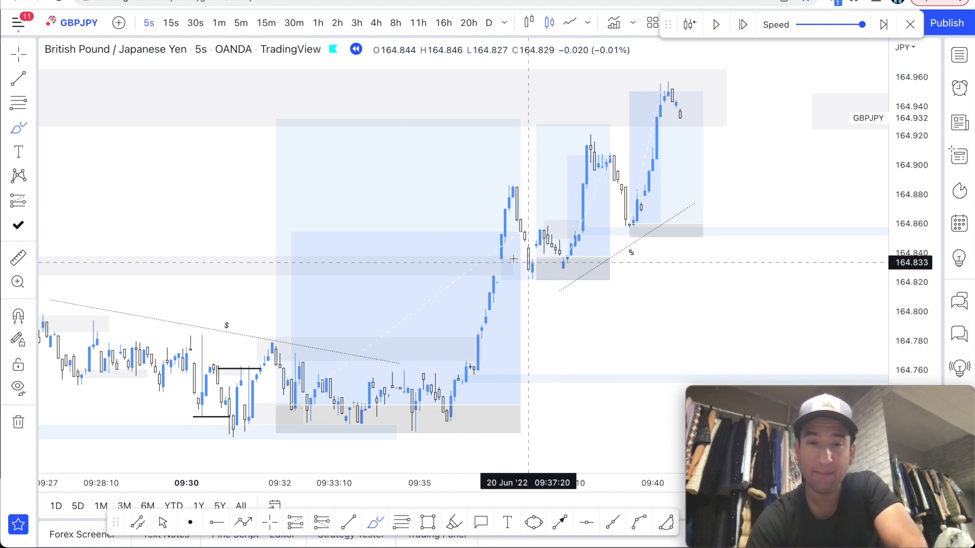
Brush trial strokes by the first rally and upward from the 09:37:45 consolidation, and undo them.
mouse_move(496, 251)
left_mouse_down()
mouse_move(522, 283)
mouse_move(509, 238)
left_mouse_up()
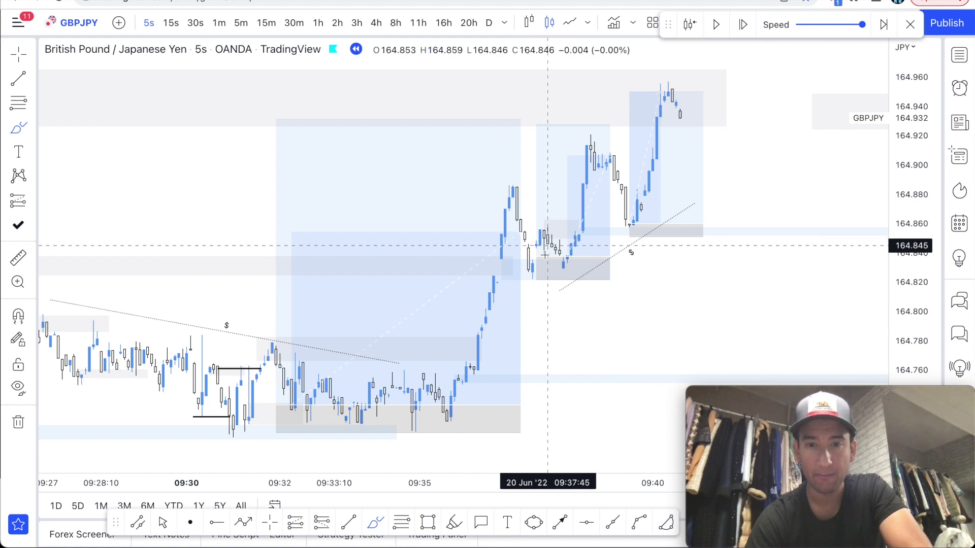
left_click_drag(546, 241, 598, 38)
key("super+z")
Brush trial curves under the second long position's entry lows and over its high, and undo them.
scroll(614, 251, "up", 2)
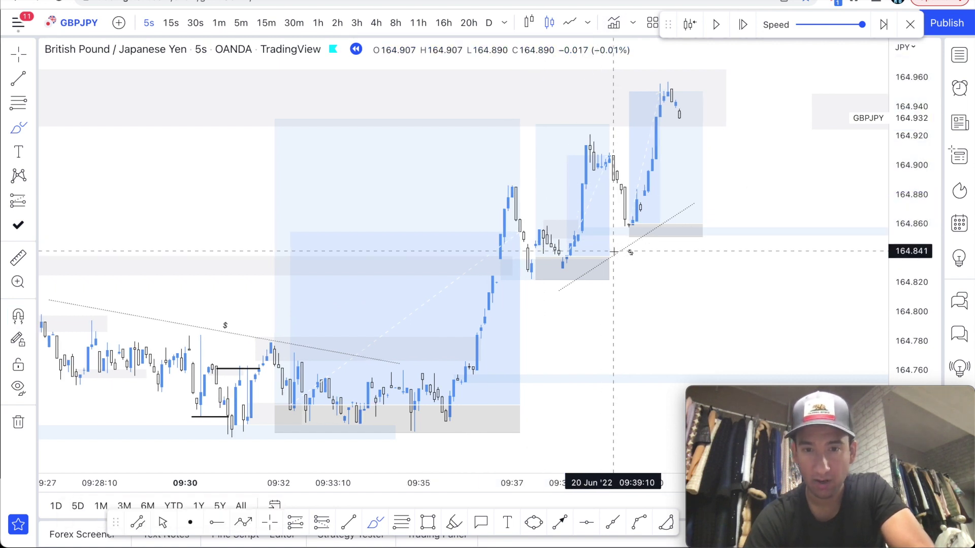
scroll(614, 252, "up", 2)
left_click_drag(507, 268, 559, 299)
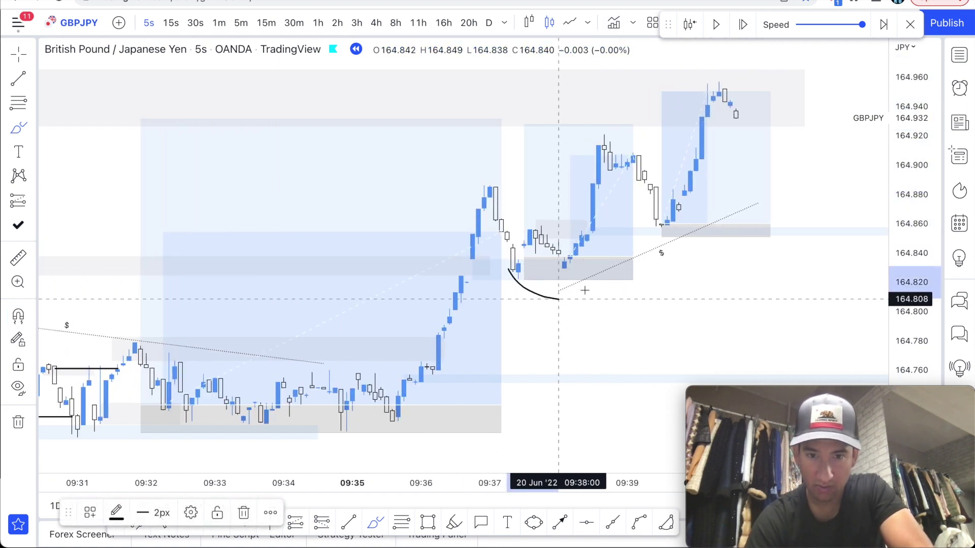
mouse_move(577, 158)
left_mouse_down()
mouse_move(588, 133)
mouse_move(633, 104)
left_mouse_up()
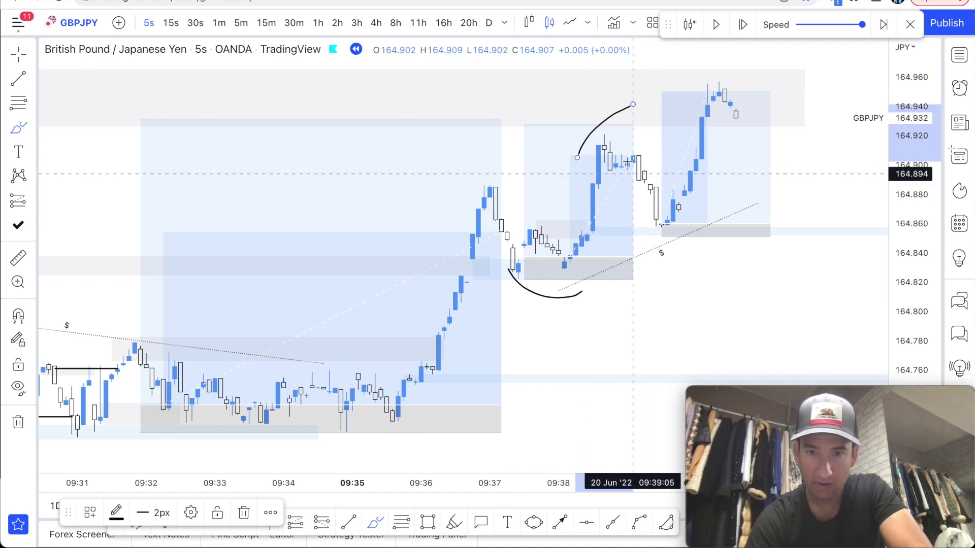
left_click_drag(627, 163, 661, 242)
key("super+z")
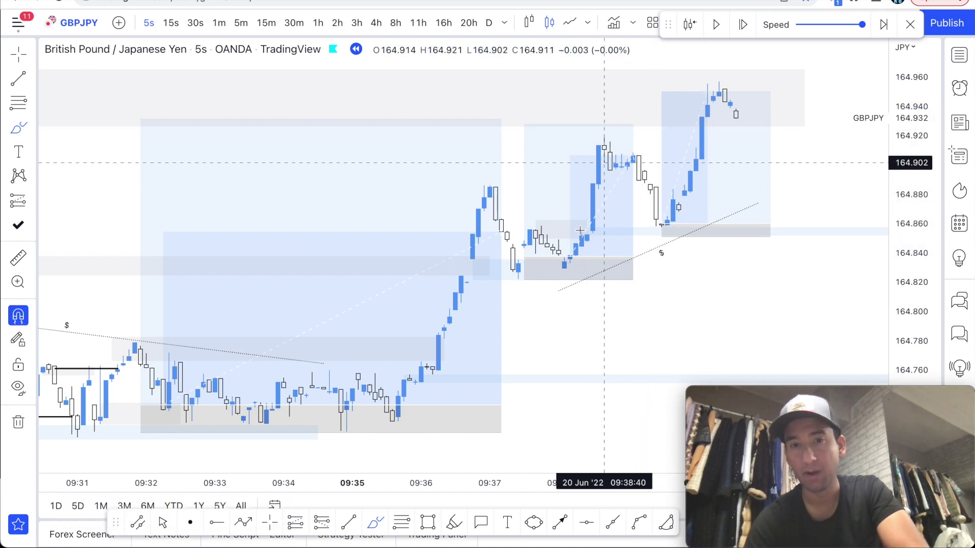
left_click_drag(759, 87, 391, 96)
key("super+z")
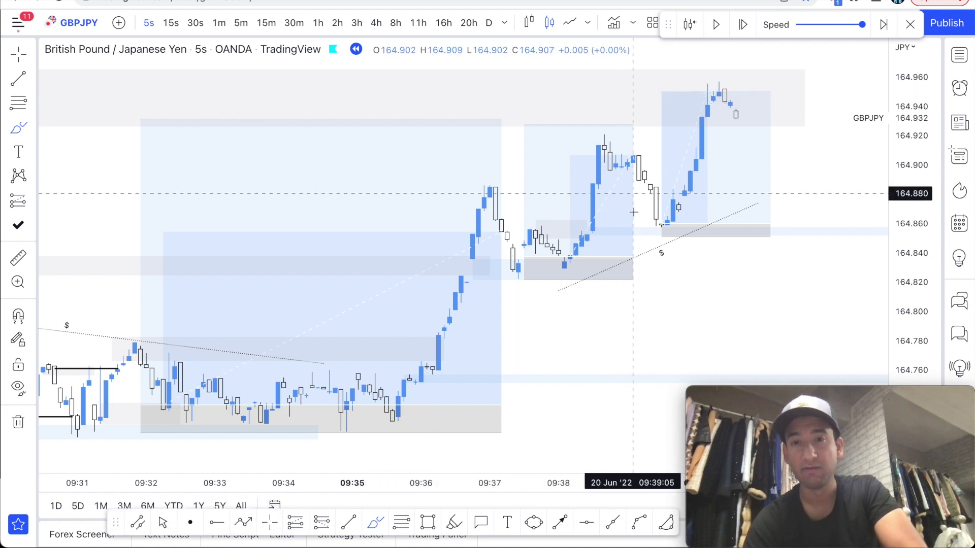
Play the replay through the 09:40 to 09:44 consolidation and selloff, and pause it with price at about 164.862.
scroll(638, 237, "up", 5)
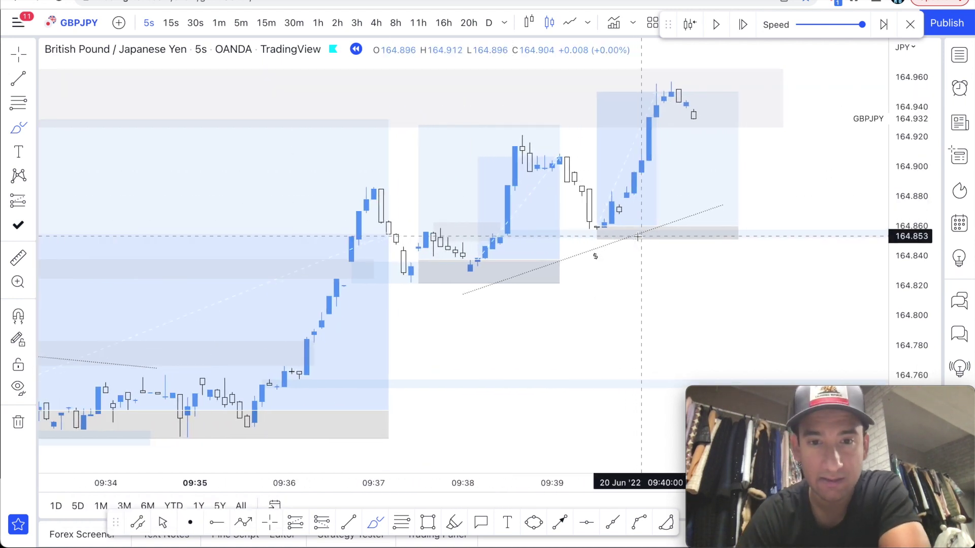
scroll(637, 236, "up", 5)
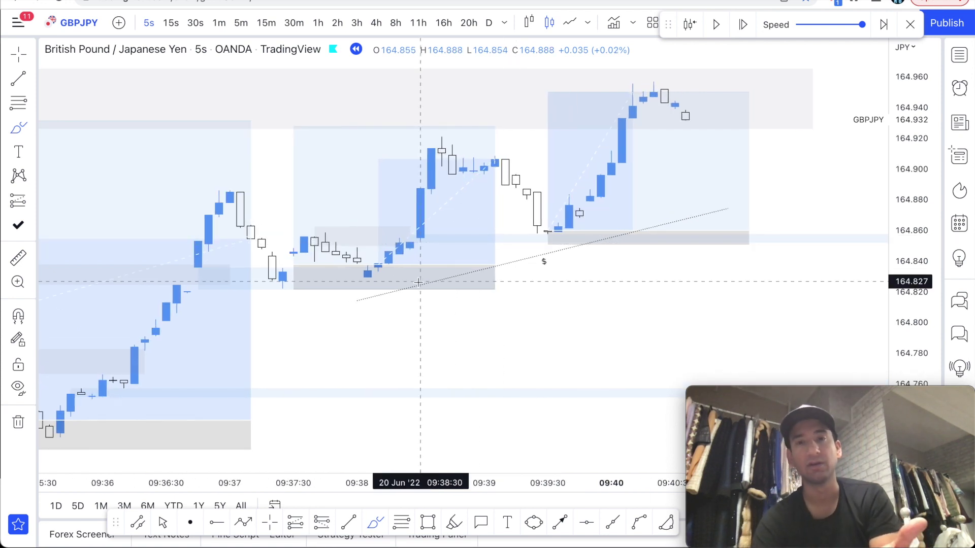
scroll(419, 282, "down", 6)
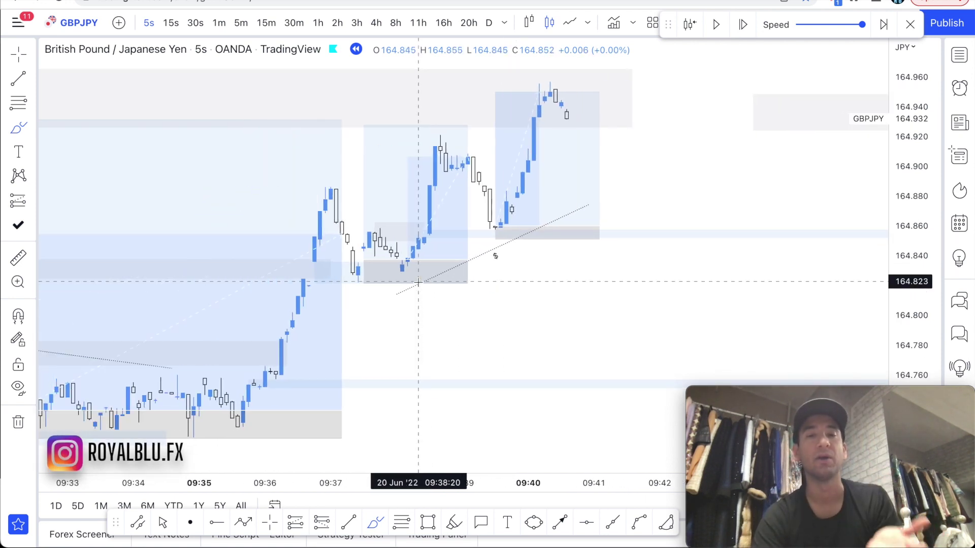
scroll(418, 282, "down", 2)
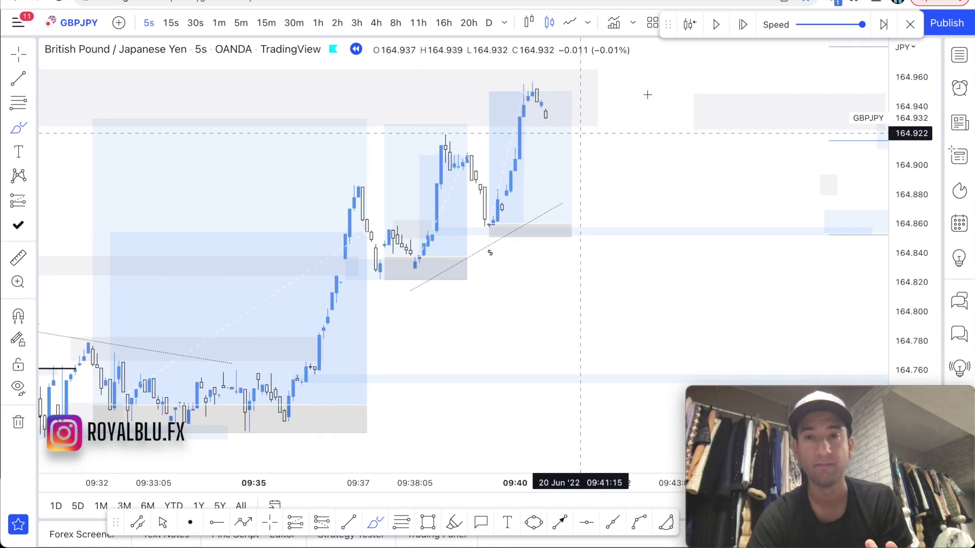
left_click(717, 26)
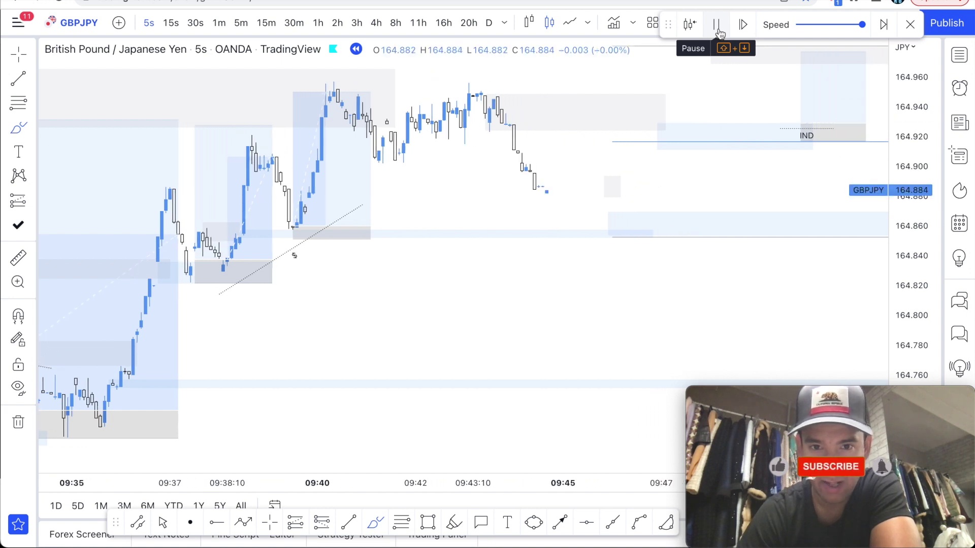
left_click(716, 29)
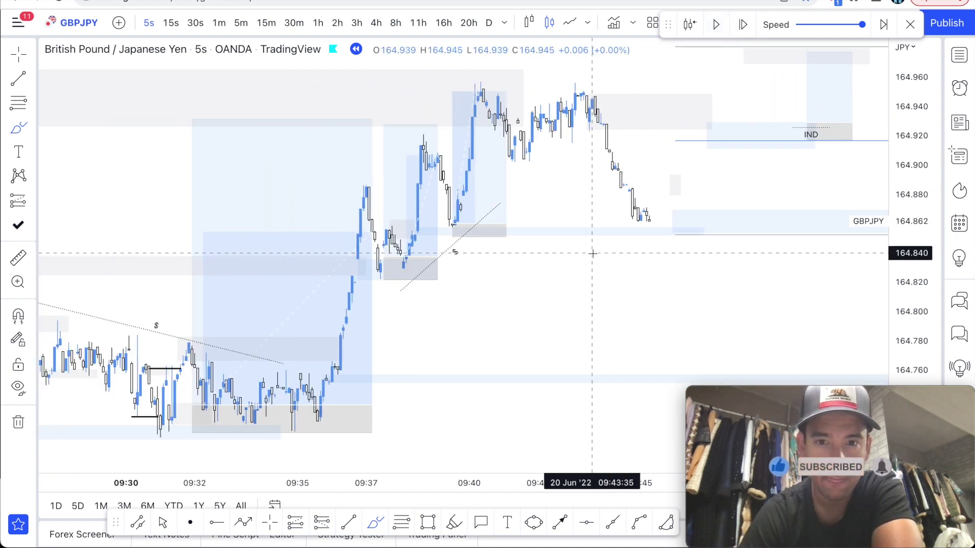
Brush trial lines under the 09:39:30 low at about 164.853 and over the 09:40 high at about 164.957, and undo them.
scroll(593, 253, "down", 1)
scroll(519, 225, "down", 3)
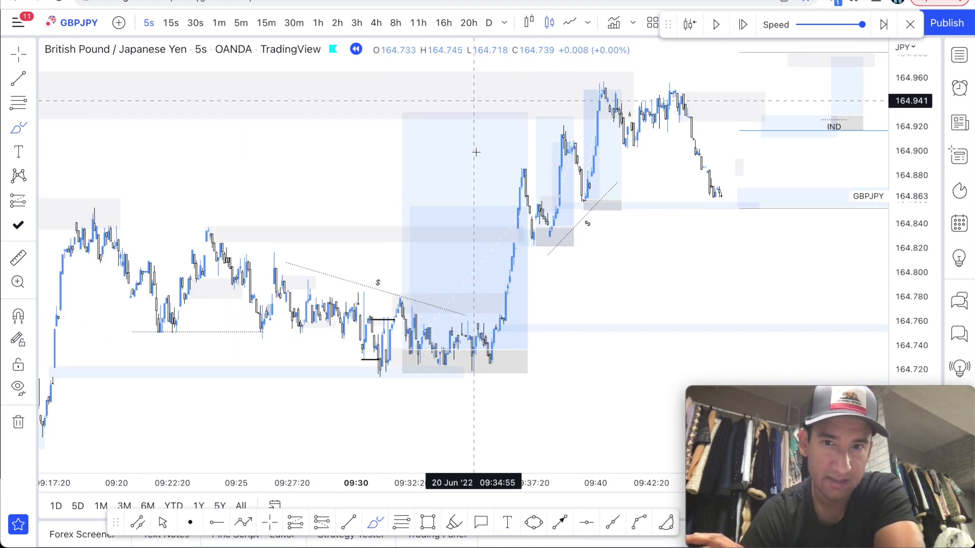
scroll(523, 127, "up", 2)
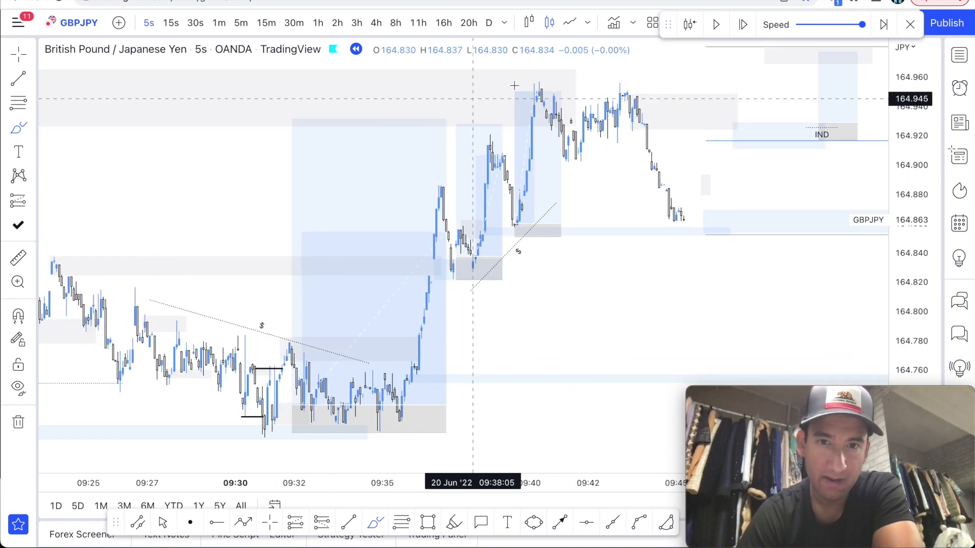
scroll(497, 256, "up", 2)
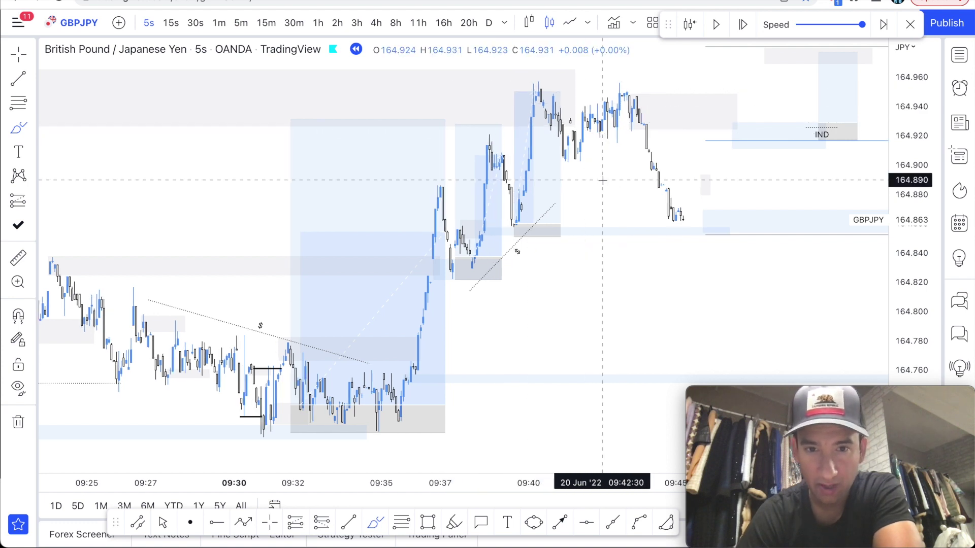
left_click_drag(477, 234, 515, 234)
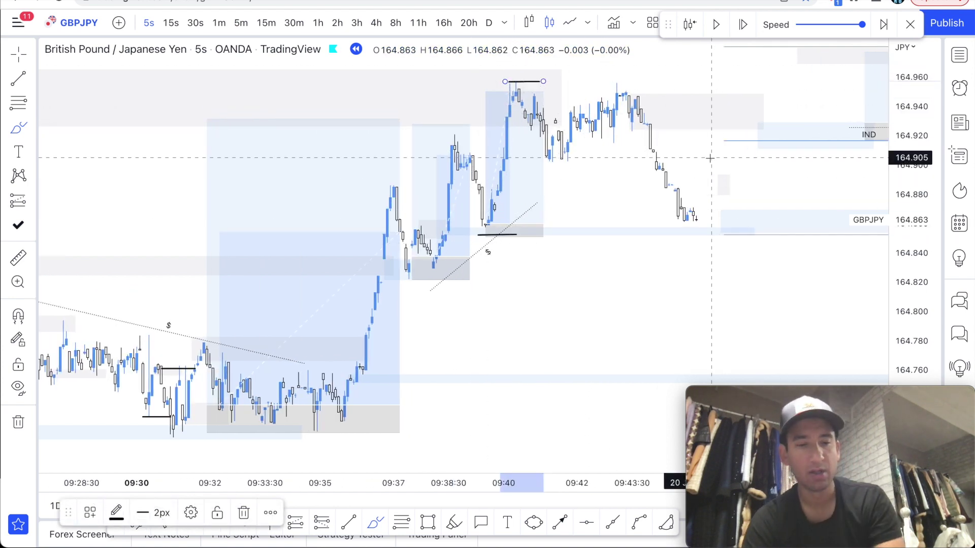
key("ctrl+z")
Advance the replay through the bounce from the light-blue zone until price is about 164.882.
left_click(746, 35)
left_click(746, 35)
left_click(747, 35)
scroll(710, 285, "up", 3)
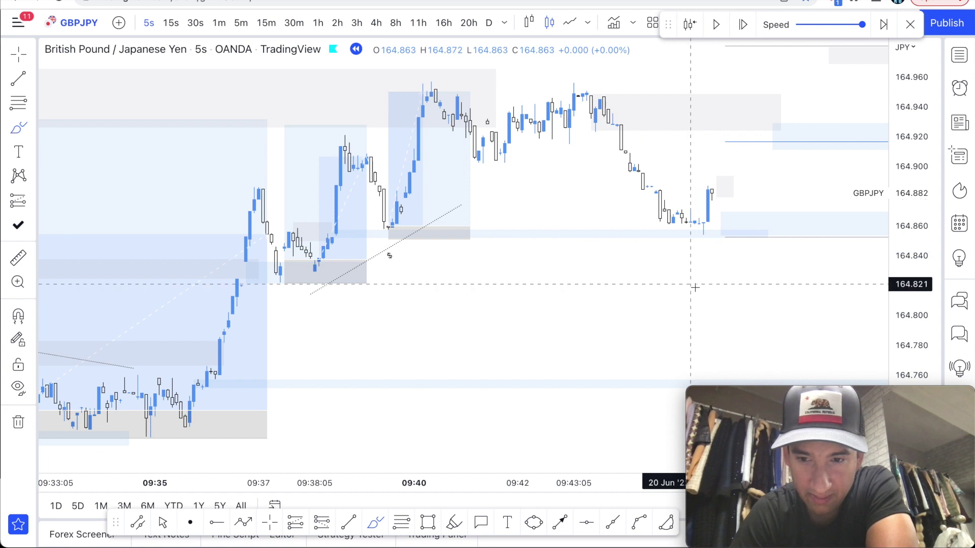
Brush a short trial line at the third long position's entry low, about 164.858, and delete it.
scroll(695, 286, "up", 4)
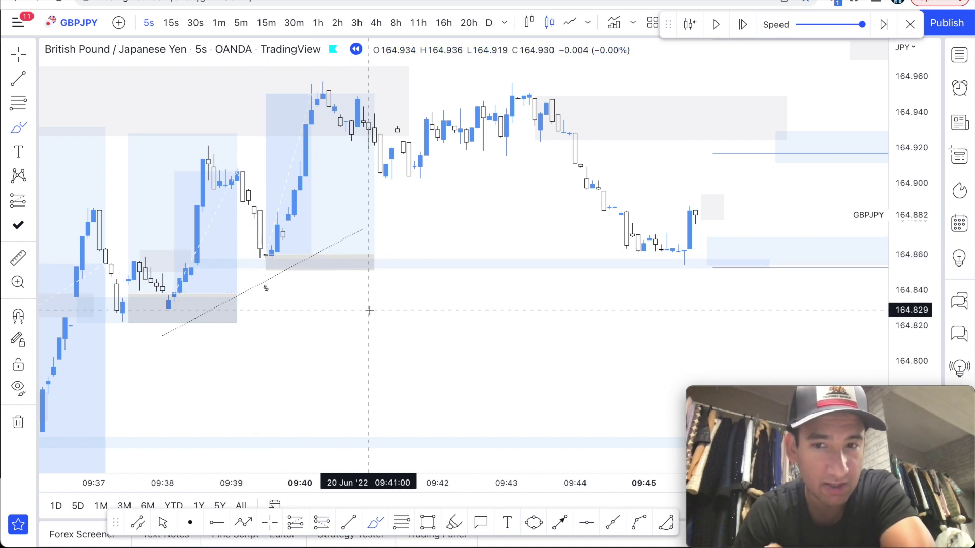
scroll(369, 311, "up", 3)
scroll(370, 310, "down", 2)
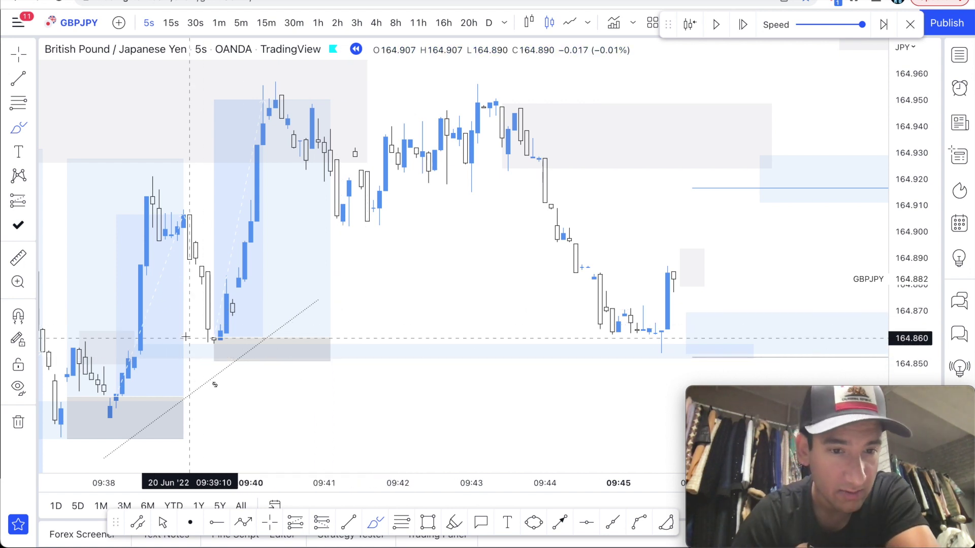
left_click_drag(198, 344, 220, 343)
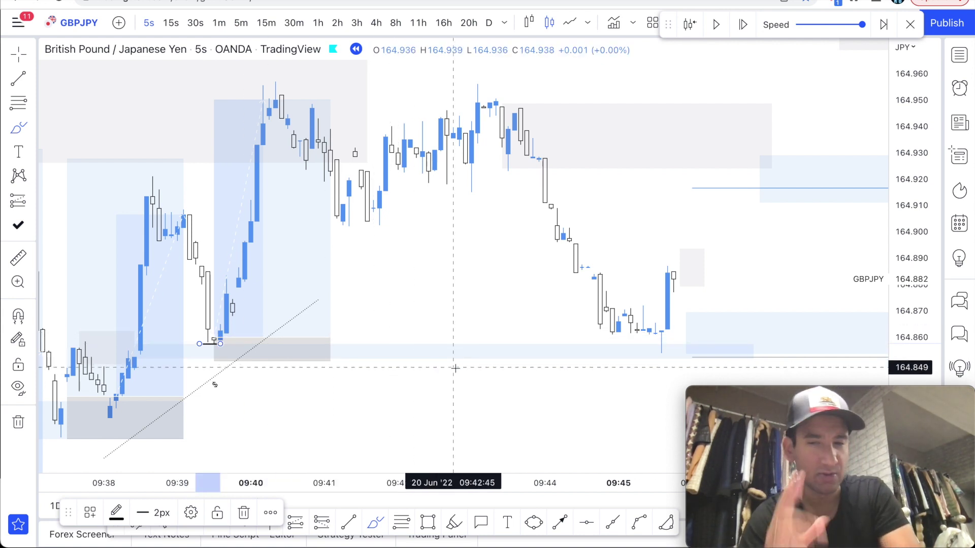
key("Delete")
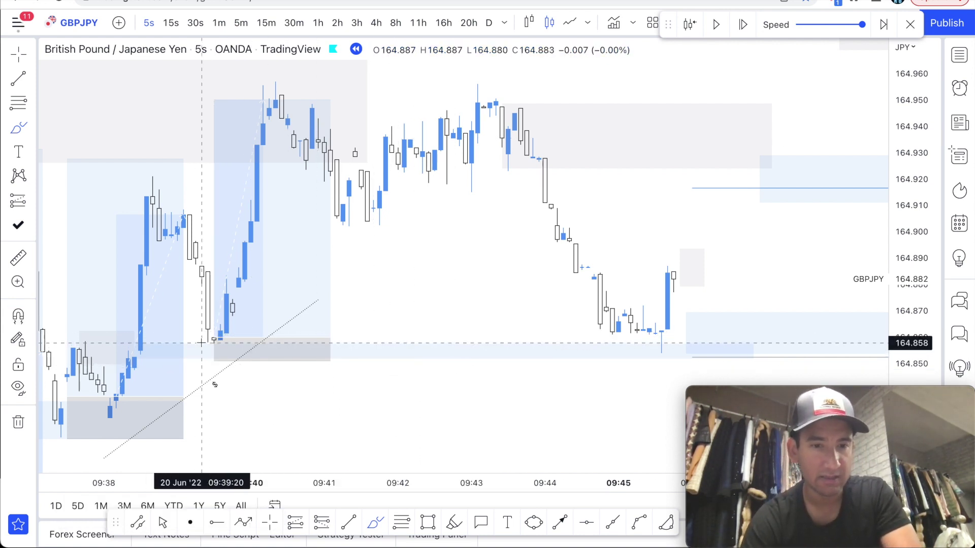
Brush trial lines at the 09:39:30 low, about 164.858, and at the 09:45:30 low, about 164.857, and undo them.
left_click_drag(207, 341, 251, 342)
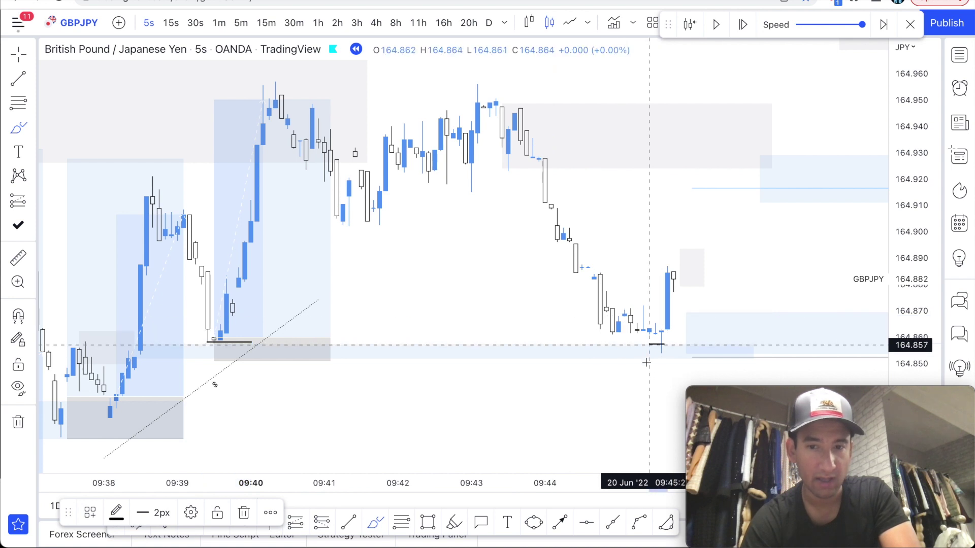
key("super+z")
key("super+z")
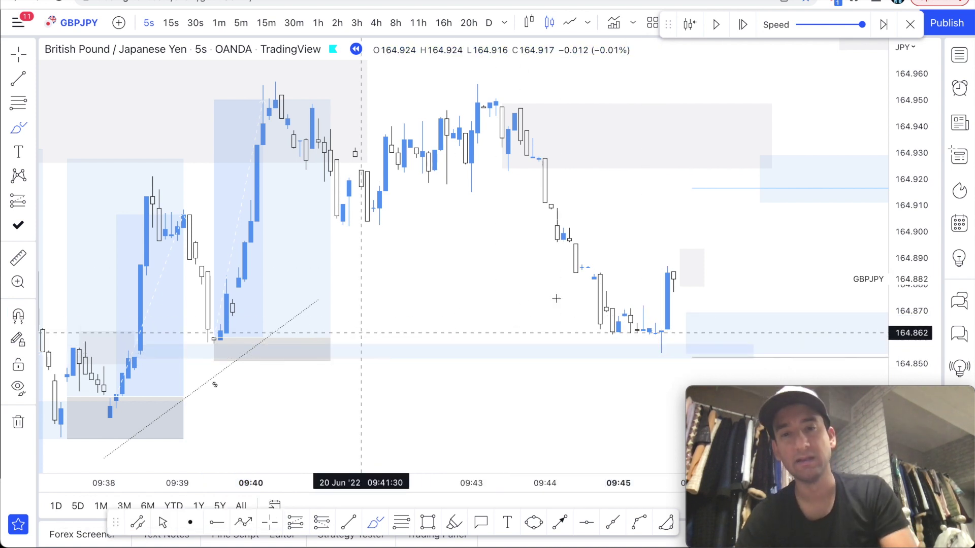
Advance the replay through the second dip into the light-blue zone until price is about 164.899.
left_click(746, 36)
left_click(746, 37)
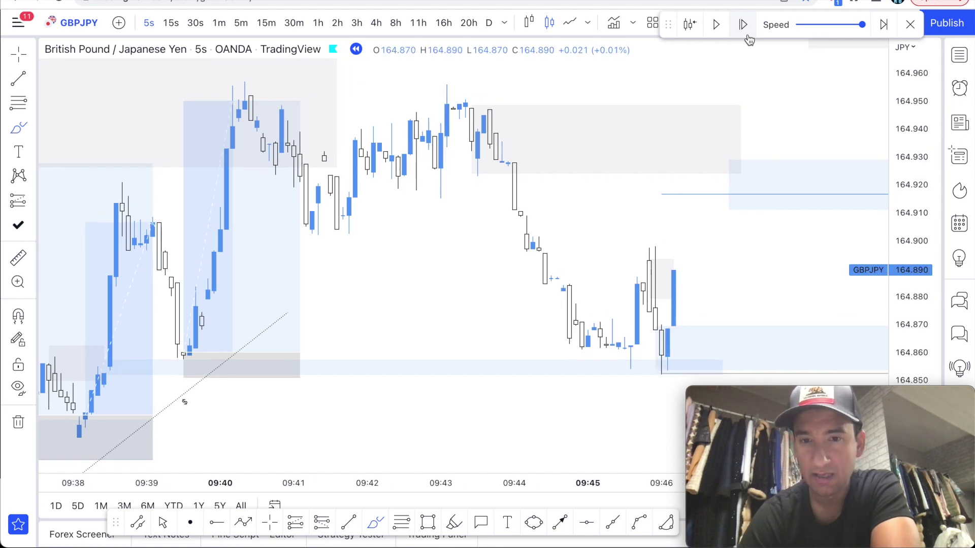
left_click(746, 31)
scroll(697, 213, "down", 4)
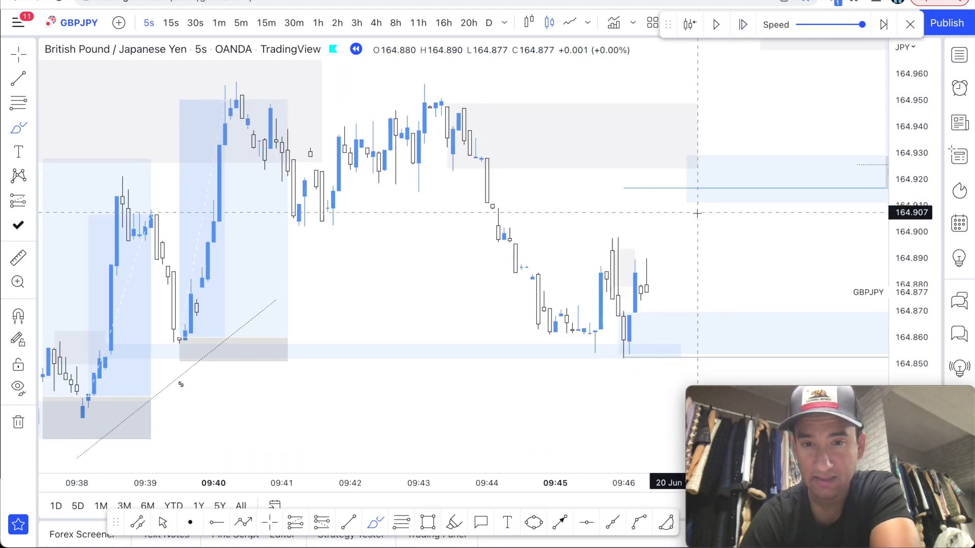
left_click(747, 25)
left_click(750, 26)
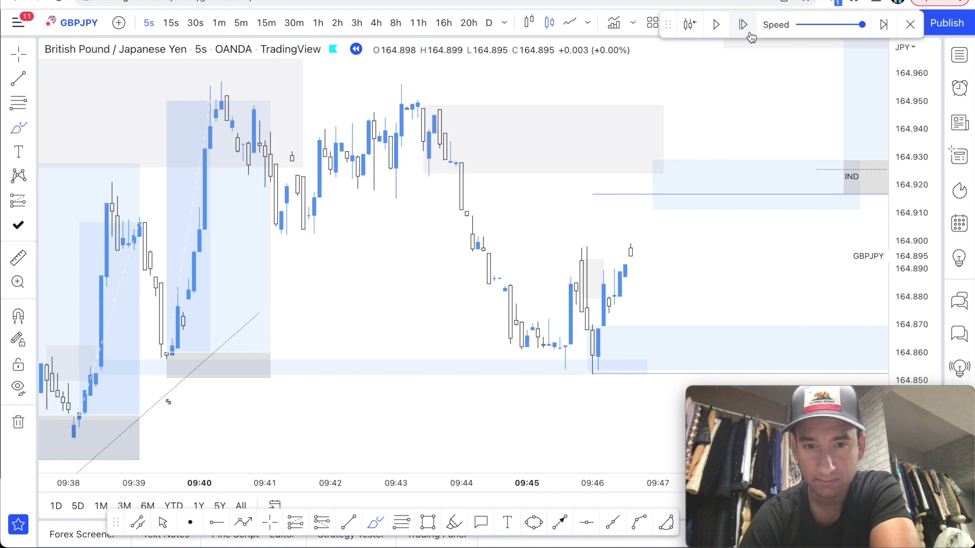
Brush trial lines above and below the 09:45 consolidation, at about 164.885 and 164.861, and undo them.
left_click_drag(502, 283, 565, 283)
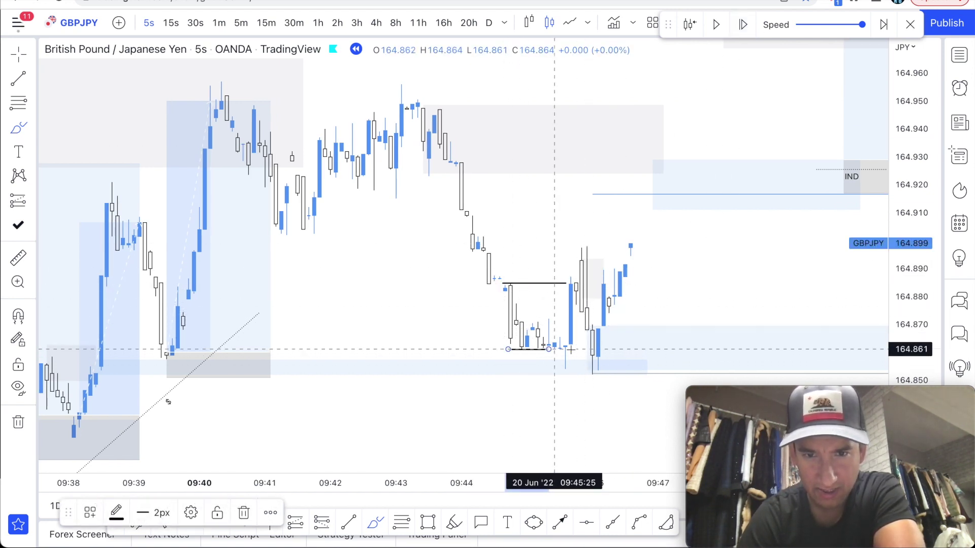
mouse_move(575, 348)
left_mouse_down()
mouse_move(622, 356)
mouse_move(565, 363)
left_mouse_up()
key("super+z")
key("super+z")
key("super+z")
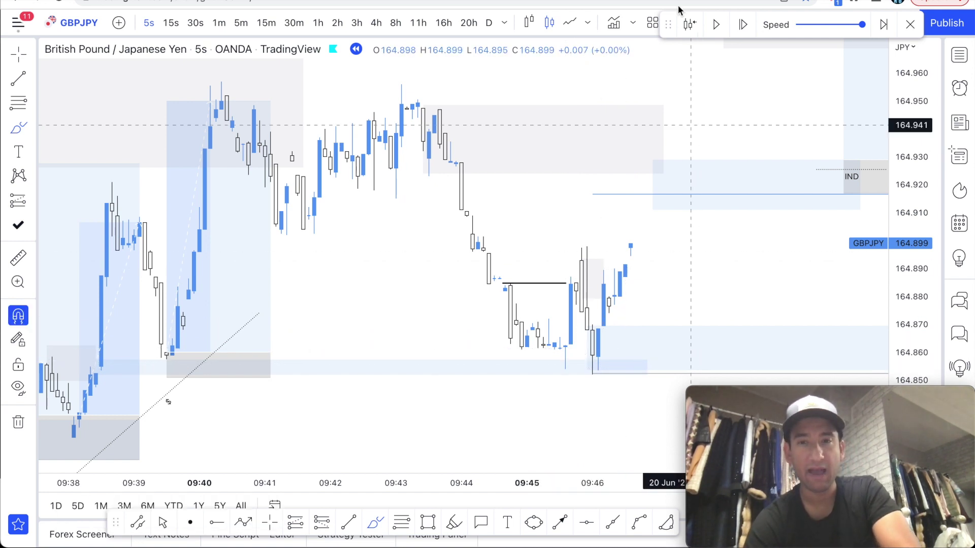
Advance the replay through the rally past the grey supply zone until price is about 164.972.
left_click(743, 25)
left_click(743, 25)
left_click(742, 25)
left_click(742, 25)
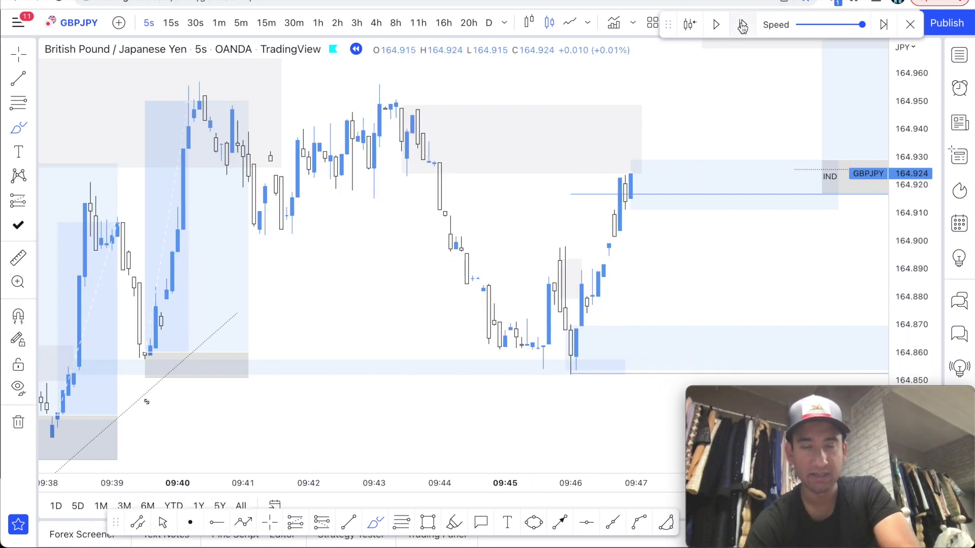
left_click(744, 23)
left_click(744, 23)
left_click(744, 23)
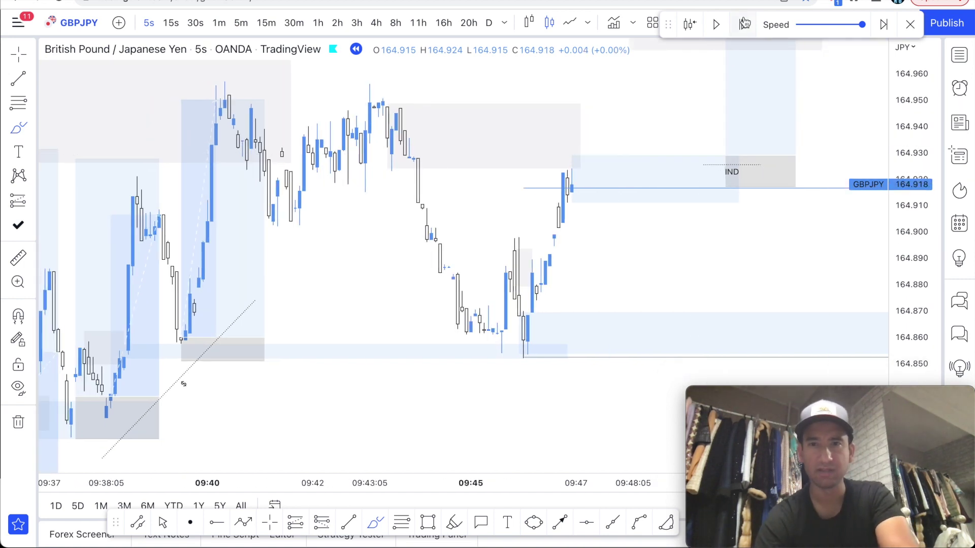
left_click(744, 23)
left_click(745, 23)
left_click(744, 23)
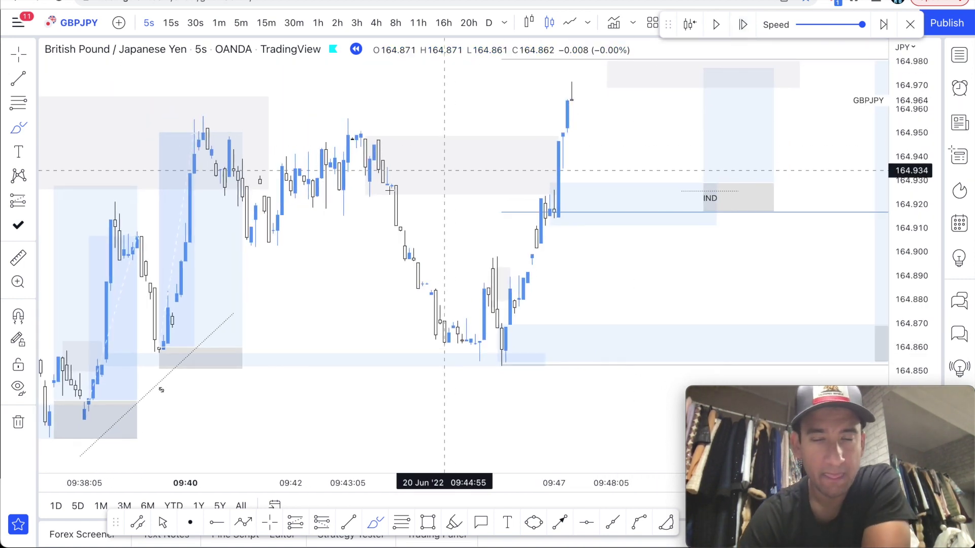
Brush a trial line from the 09:43 high across to the rally at about 164.959, and delete it.
left_click_drag(349, 111, 540, 111)
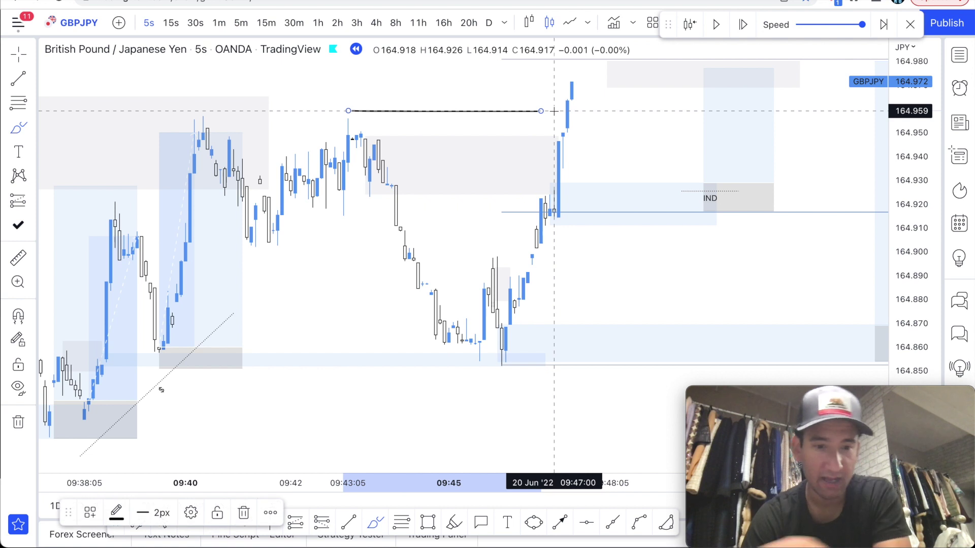
key("Delete")
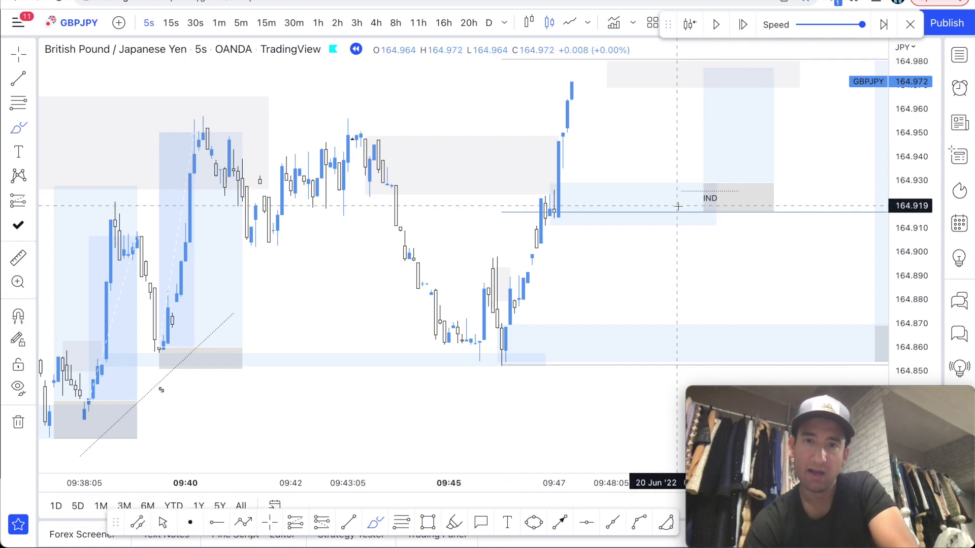
Advance the replay through the pause near 164.950 and the push to the upper line, until price is about 164.967.
scroll(678, 206, "down", 1)
left_click(744, 31)
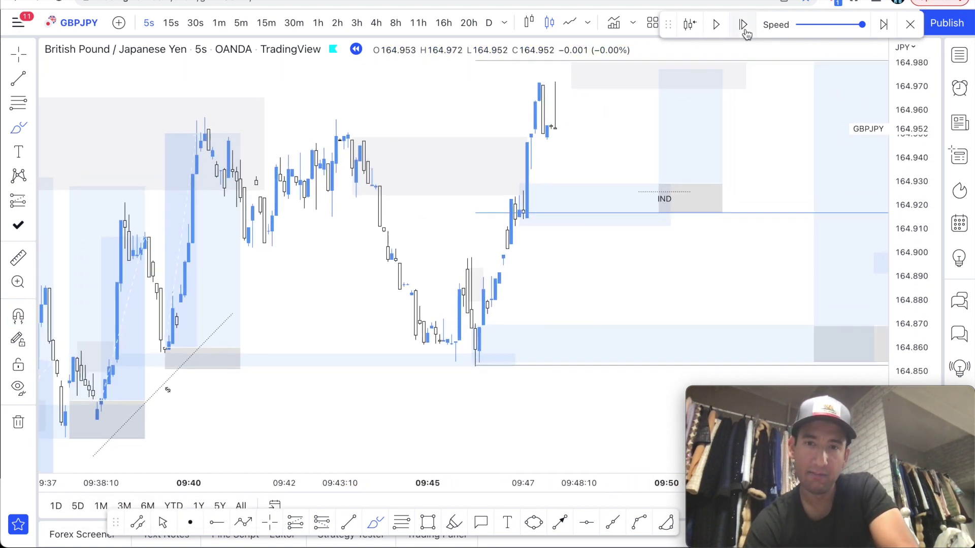
left_click(744, 30)
scroll(545, 226, "down", 2)
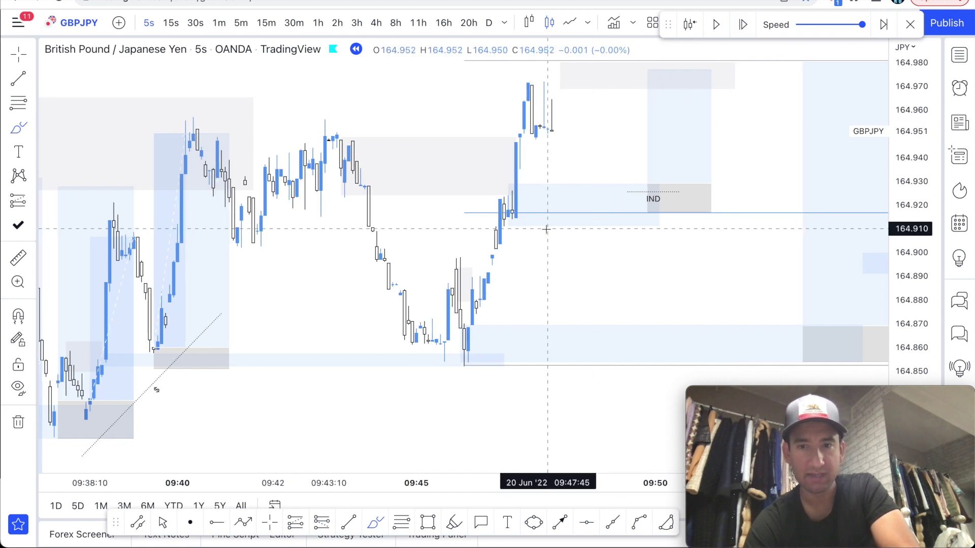
scroll(546, 229, "down", 1)
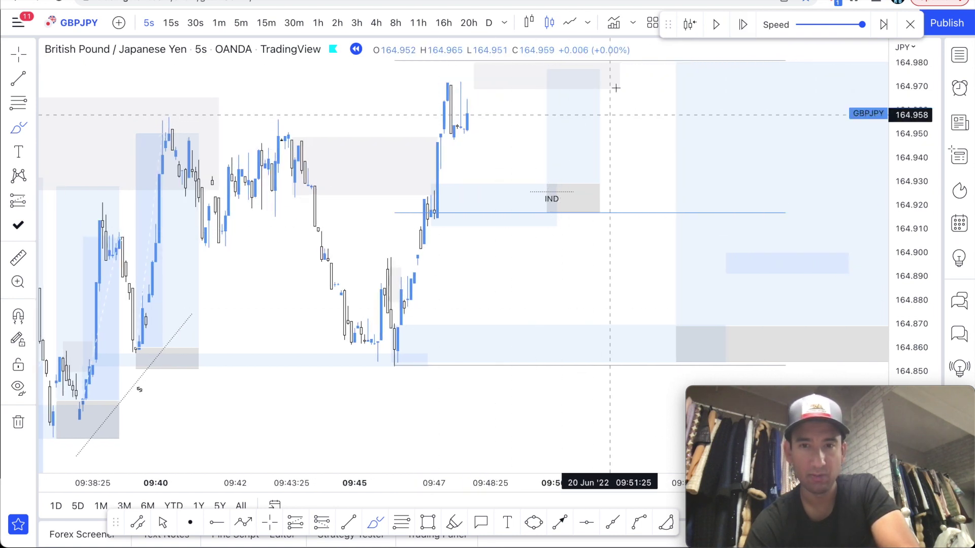
left_click(744, 31)
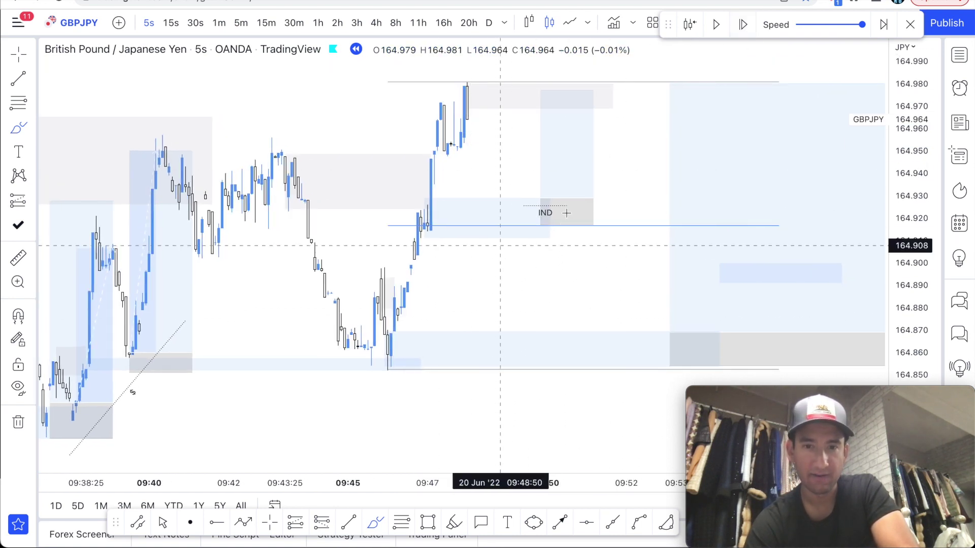
Circle the demand zone around the IND label, brush a trial line near the 09:46 low, and delete both.
mouse_move(553, 211)
left_mouse_down()
mouse_move(434, 249)
mouse_move(783, 213)
mouse_move(554, 208)
left_mouse_up()
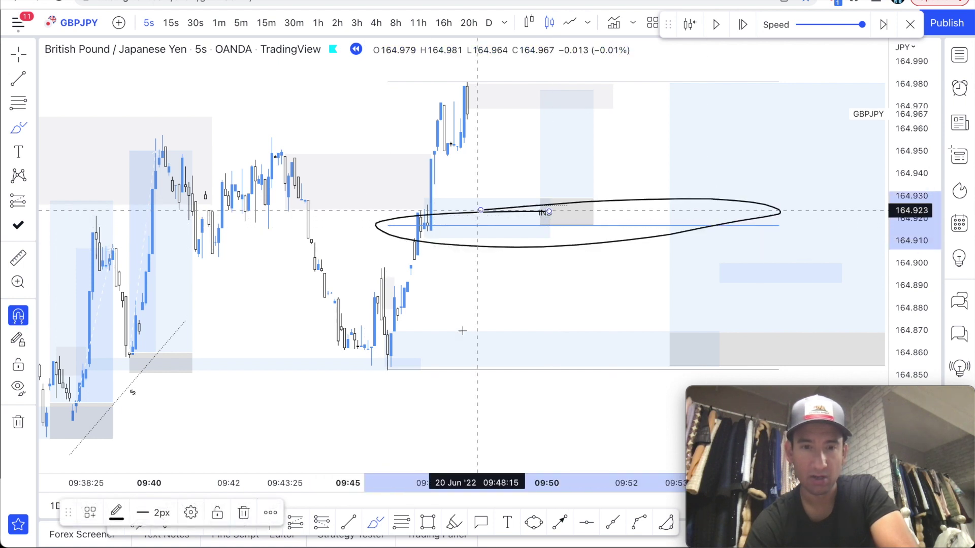
key("Delete")
left_click_drag(367, 361, 466, 361)
key("Delete")
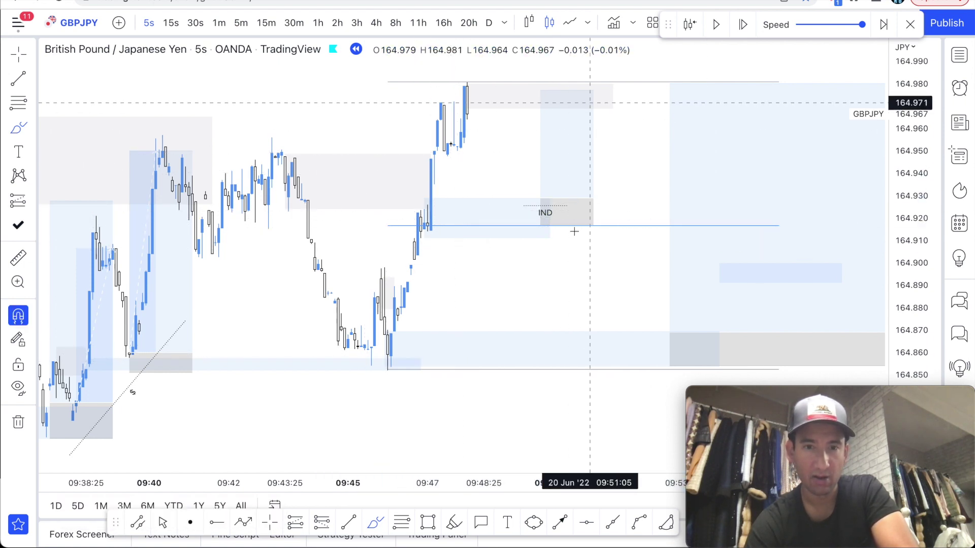
Brush a trial path falling from the latest candle toward the IND zone, and delete it.
scroll(619, 133, "up", 1)
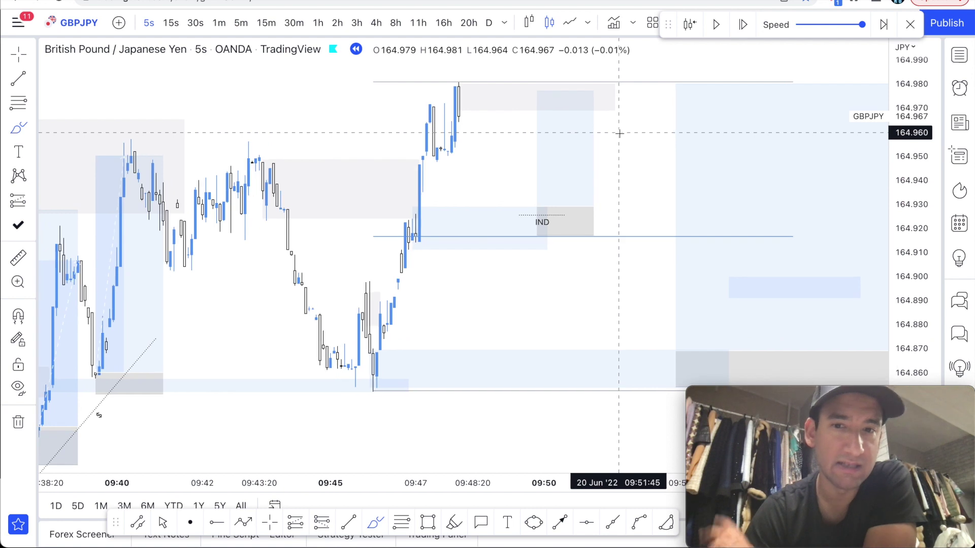
scroll(619, 134, "up", 1)
left_click_drag(466, 98, 511, 201)
key("Delete")
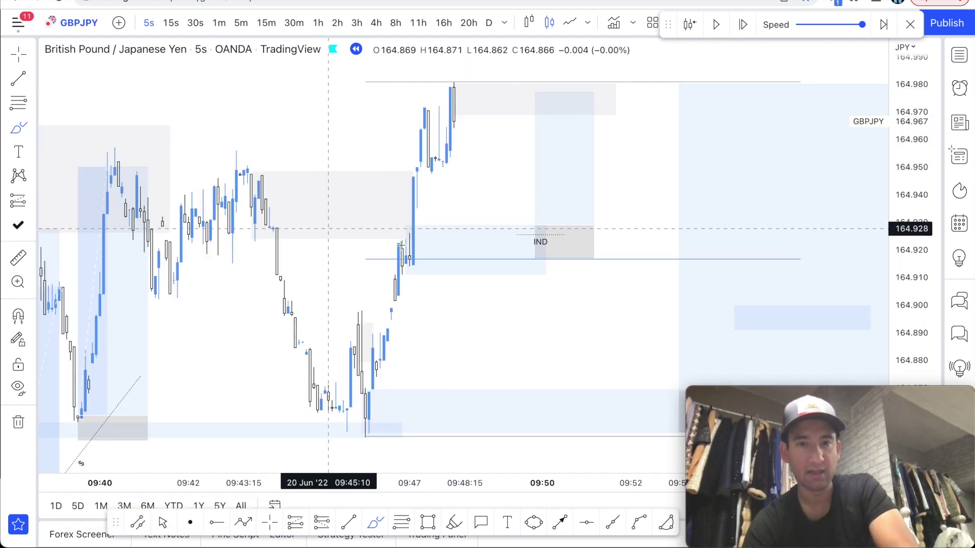
Circle the 09:47 consolidation around 164.920, brush a trial stroke rising to about 164.965, and undo both.
mouse_move(399, 231)
left_mouse_down()
mouse_move(434, 231)
mouse_move(390, 256)
mouse_move(395, 245)
left_mouse_up()
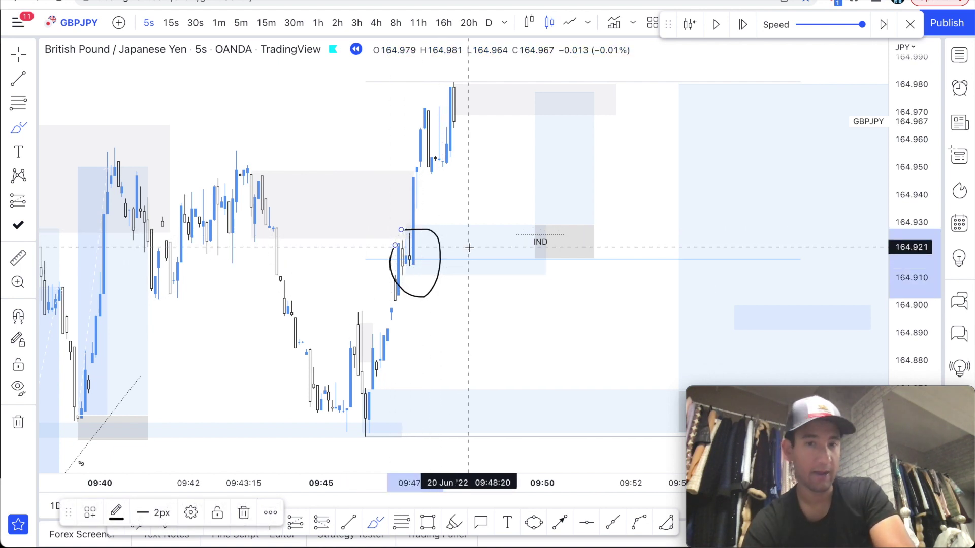
mouse_move(474, 208)
left_mouse_down()
mouse_move(474, 162)
mouse_move(598, 124)
left_mouse_up()
key("ctrl+z")
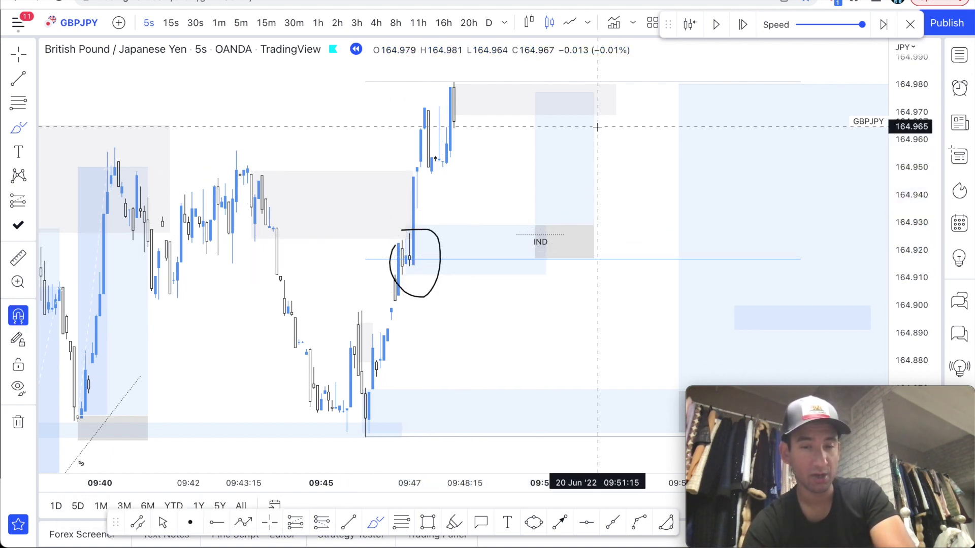
key("ctrl+z")
Brush a trial projection from the latest candle dipping to about 164.940 and rising to about 164.985, and undo it.
scroll(452, 206, "up", 1)
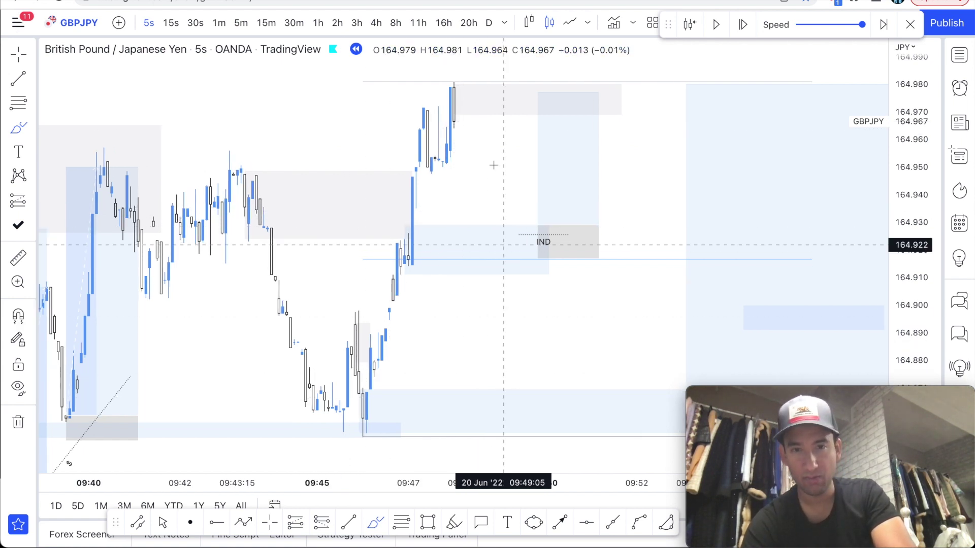
mouse_move(473, 111)
left_mouse_down()
mouse_move(501, 144)
mouse_move(614, 73)
left_mouse_up()
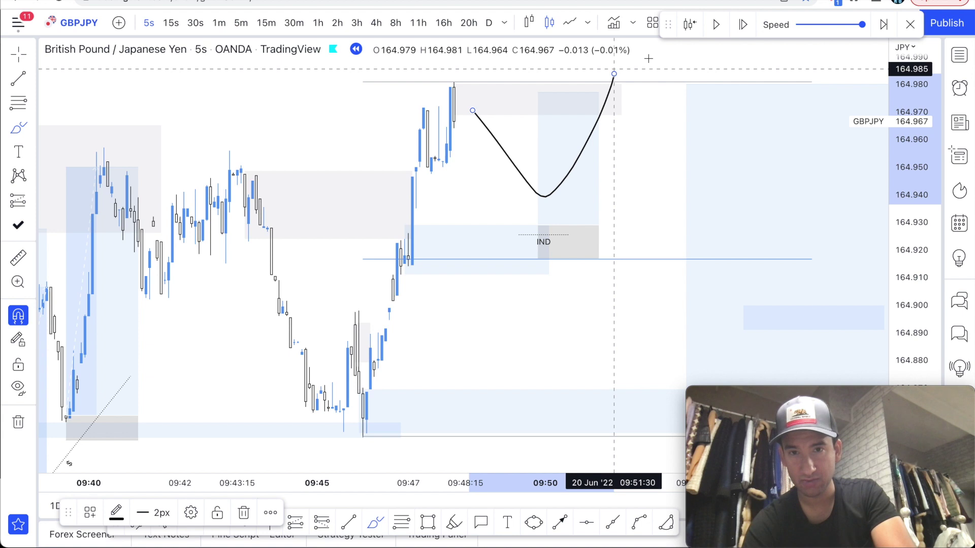
key("ctrl+z")
Advance the replay through the pullback above the IND zone until price is about 164.958.
left_click(743, 25)
left_click(743, 24)
left_click(743, 25)
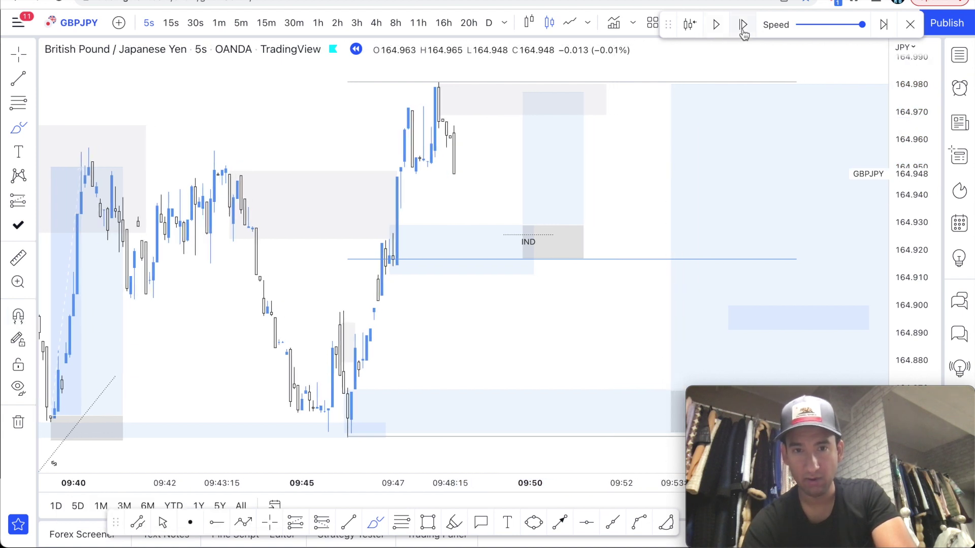
left_click(743, 24)
left_click(744, 33)
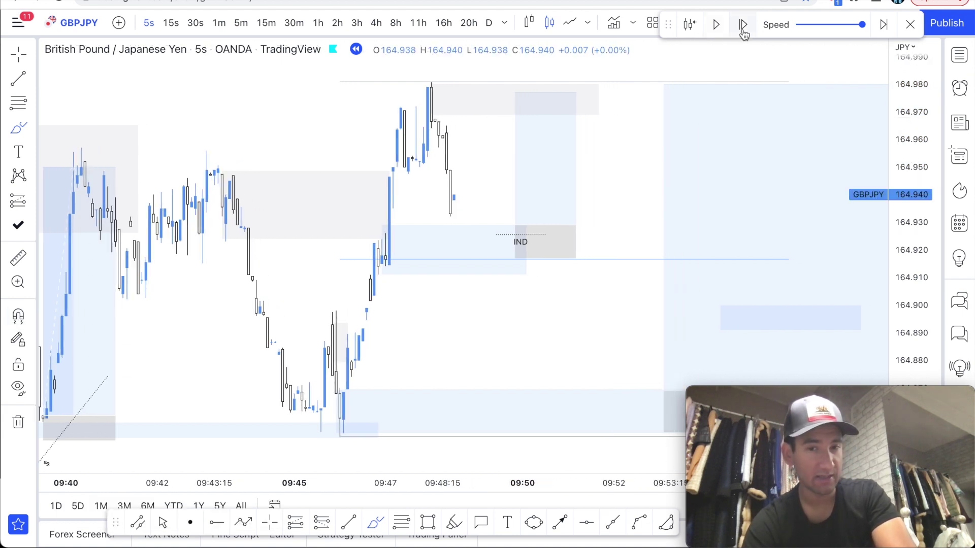
left_click(743, 24)
left_click(743, 33)
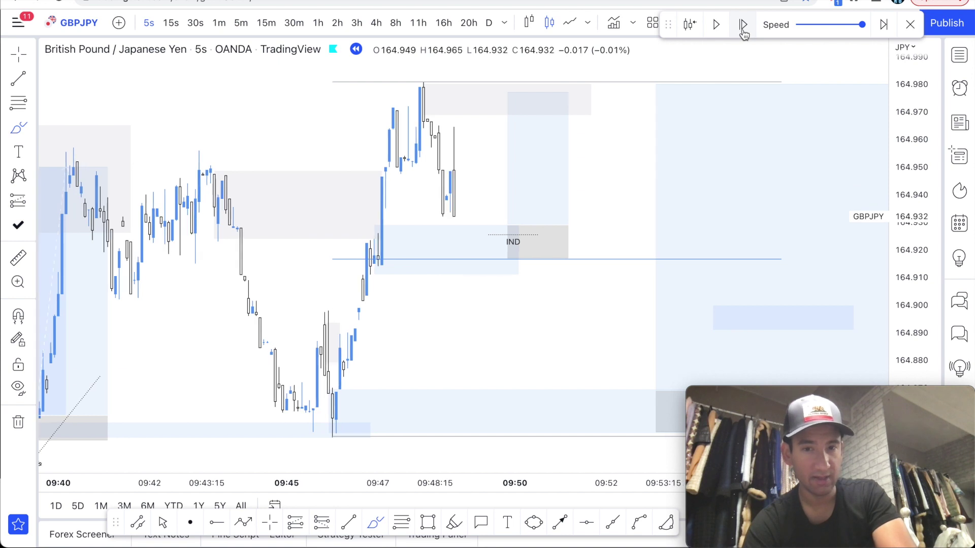
key("shift+Right")
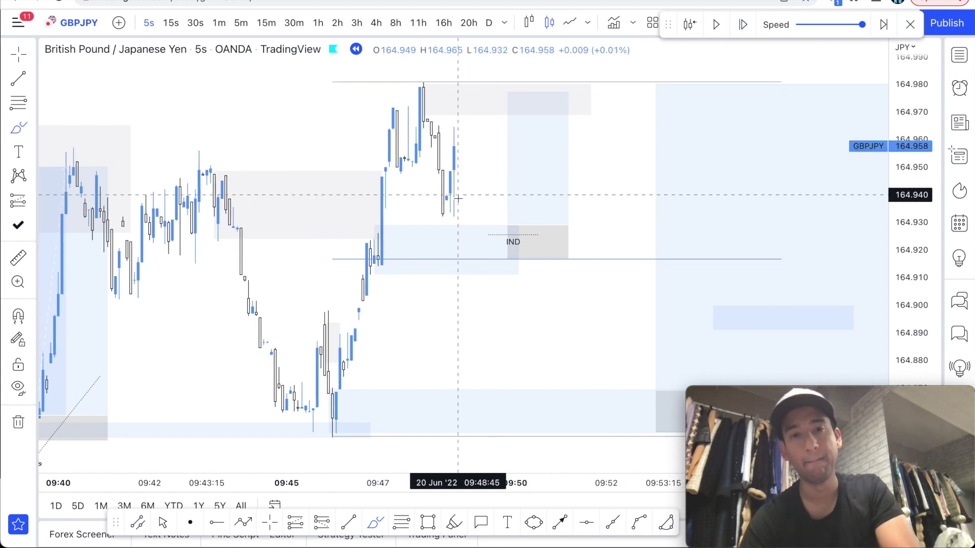
Circle the demand zone just before the IND label, brush a rise toward the upper line, and undo the strokes.
mouse_move(485, 231)
left_mouse_down()
mouse_move(504, 257)
mouse_move(481, 233)
mouse_move(518, 79)
left_mouse_up()
key("super+z")
key("super+z")
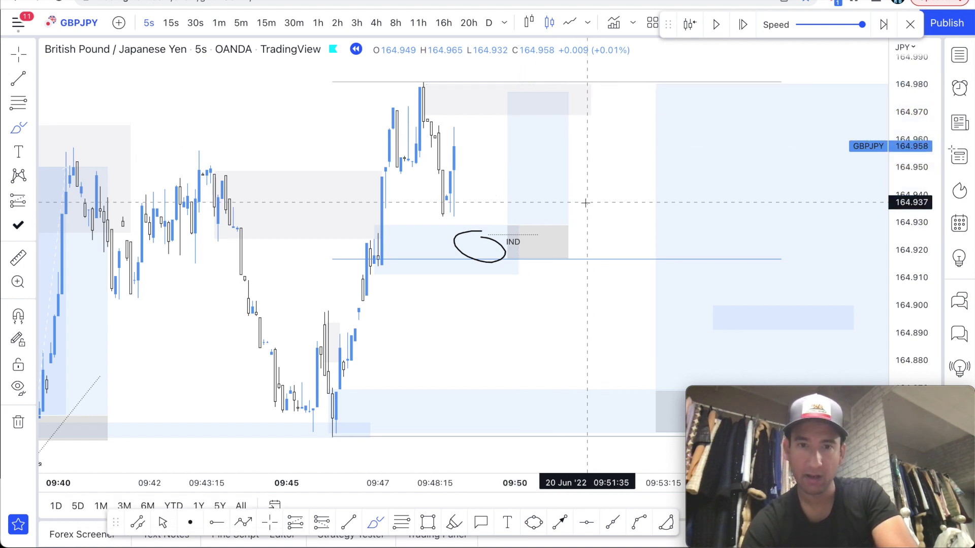
Brush a trial curve from the IND zone up to about 164.982 and a line across the high at about 164.979, undoing each.
mouse_move(520, 232)
left_mouse_down()
mouse_move(665, 104)
mouse_move(652, 78)
left_mouse_up()
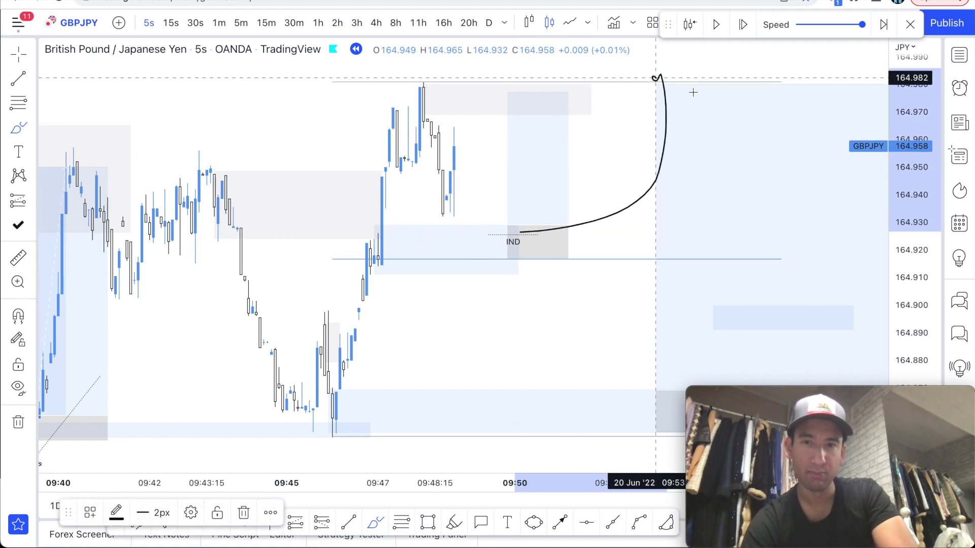
key("ctrl+z")
left_click_drag(411, 89, 643, 89)
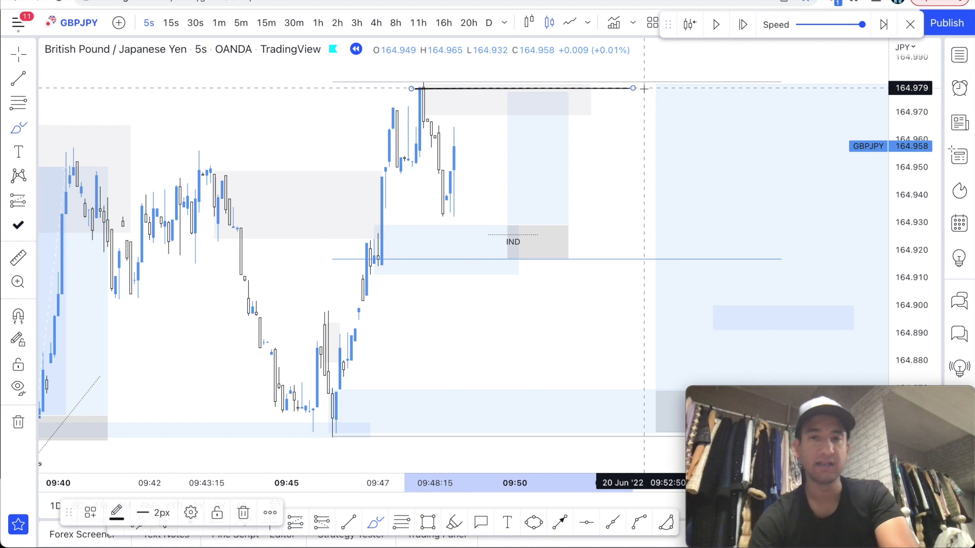
key("ctrl+z")
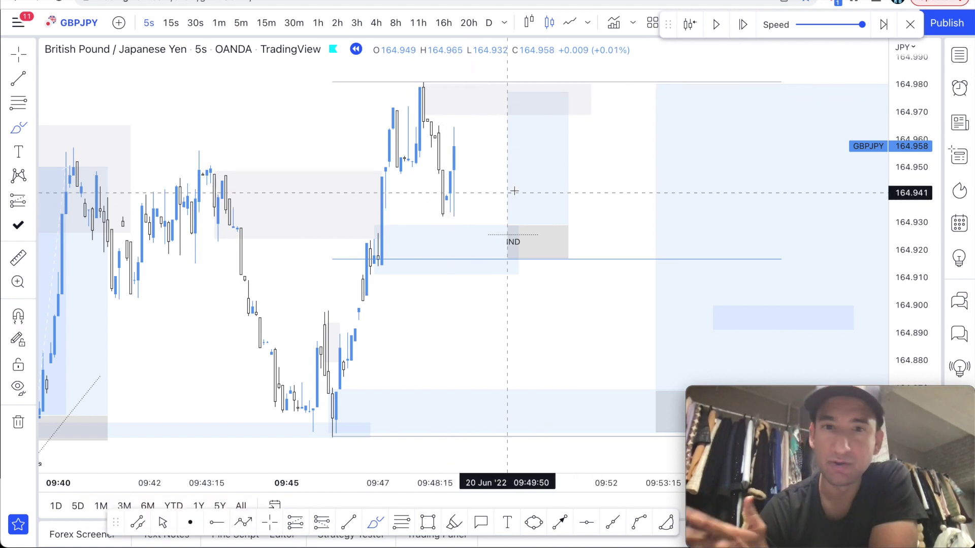
Brush a projected path from the current price down through IND to about 164.916, and undo the added zigzag rebound stroke.
mouse_move(456, 144)
left_mouse_down()
mouse_move(511, 153)
mouse_move(522, 262)
left_mouse_up()
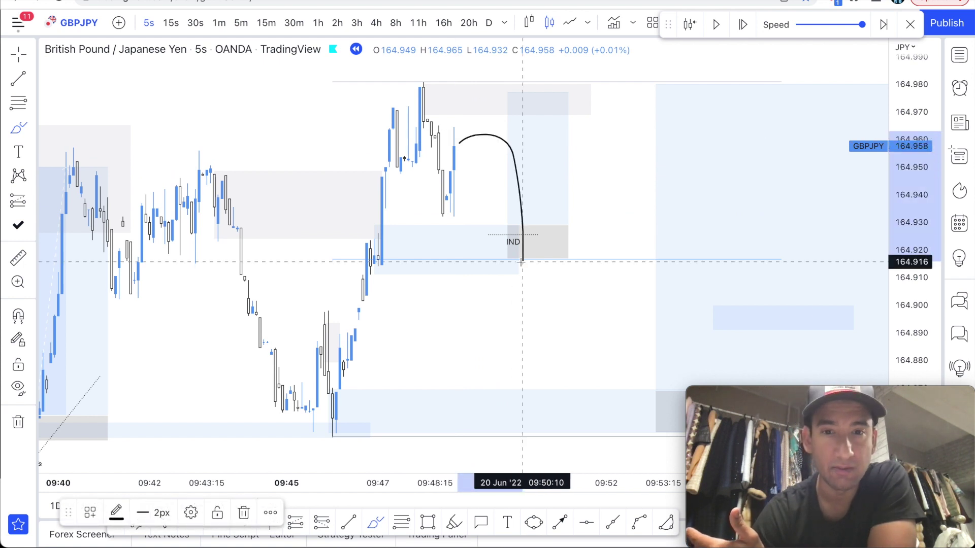
mouse_move(522, 262)
left_mouse_down()
mouse_move(532, 272)
mouse_move(565, 242)
left_mouse_up()
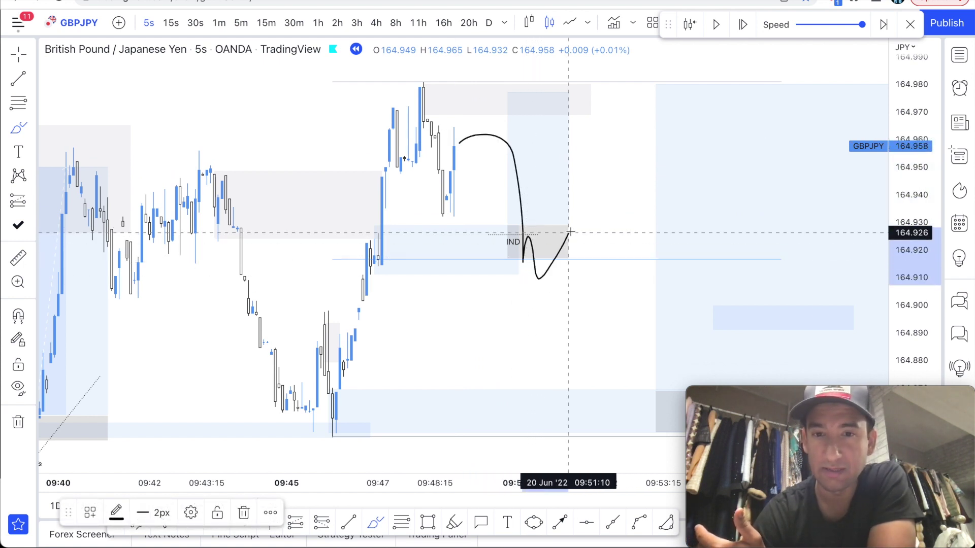
key("ctrl+z")
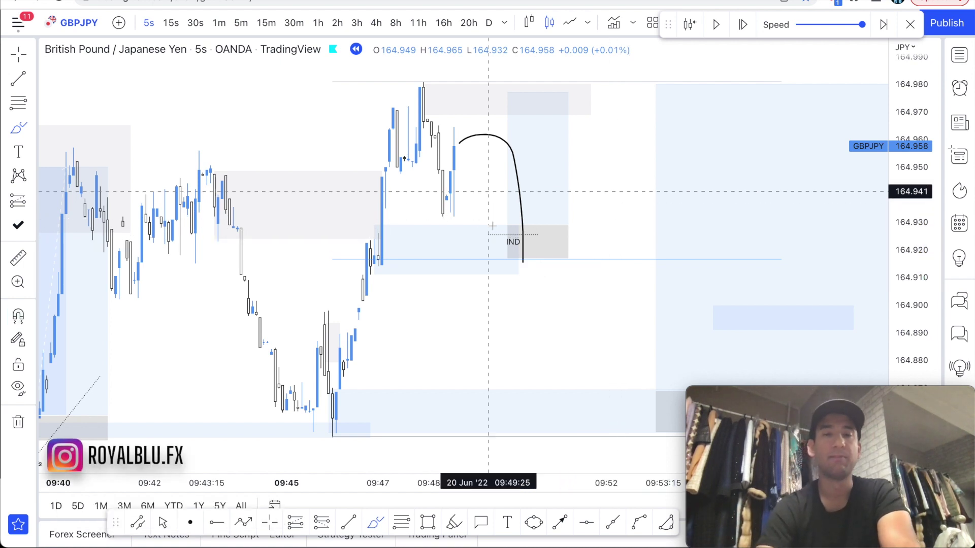
Undo the brushed projection and advance the replay until price falls into the IND zone at about 164.929.
key("ctrl+z")
left_click(742, 24)
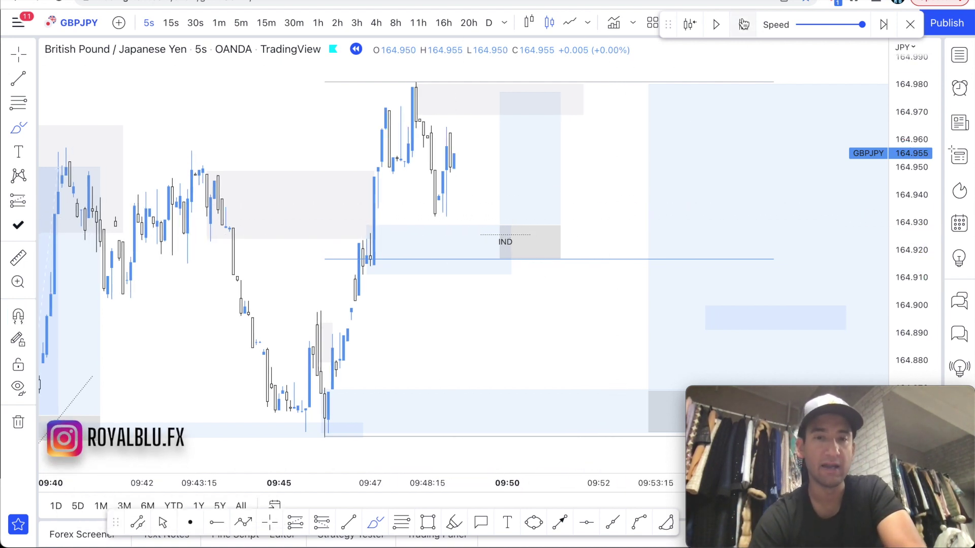
left_click(743, 24)
left_click(743, 24)
left_click(742, 25)
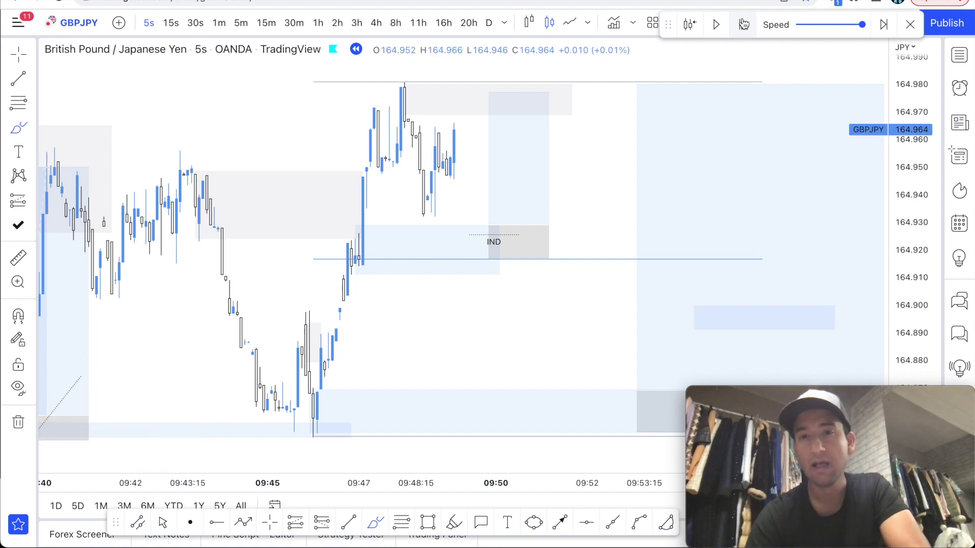
left_click(743, 24)
left_click(743, 24)
left_click(743, 24)
left_click(742, 25)
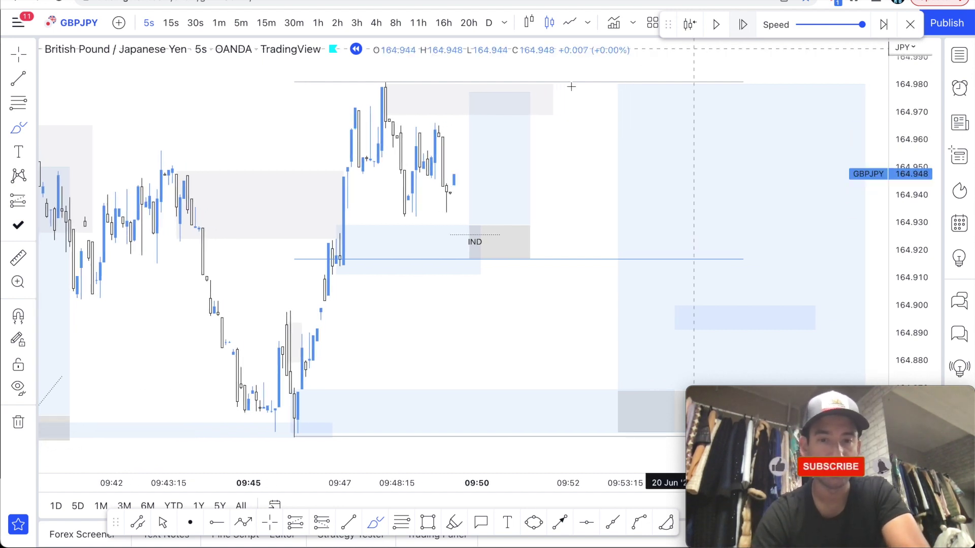
left_click(743, 25)
left_click(743, 24)
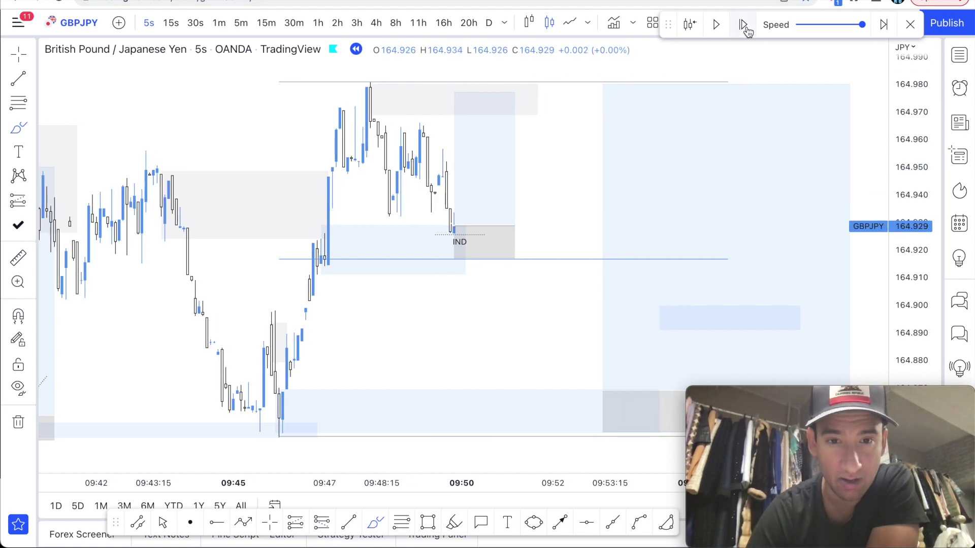
Advance the replay through the rally out of the IND zone until price is about 164.961.
left_click(745, 28)
left_click(745, 29)
left_click(745, 29)
left_click(745, 29)
left_click(745, 28)
left_click(745, 28)
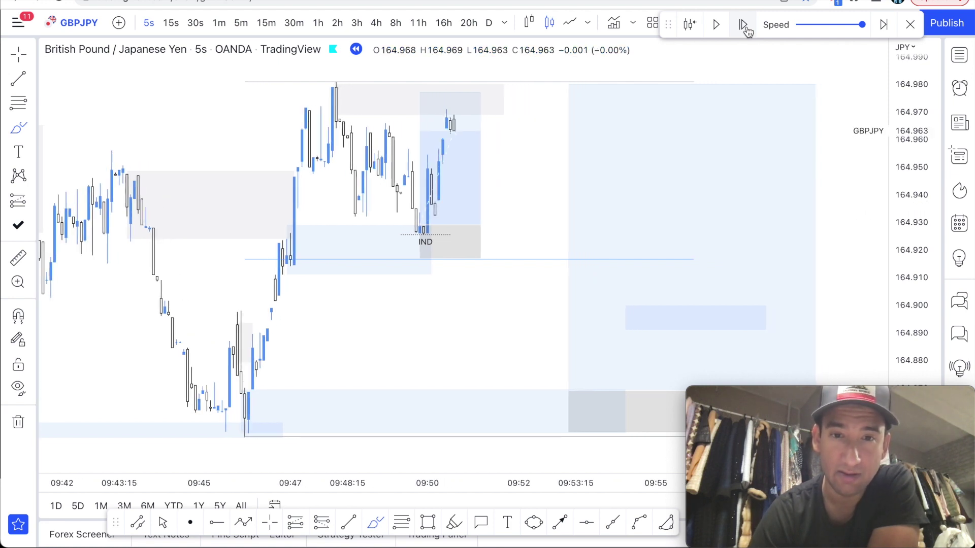
left_click(745, 28)
left_click(745, 29)
left_click(745, 29)
left_click(745, 28)
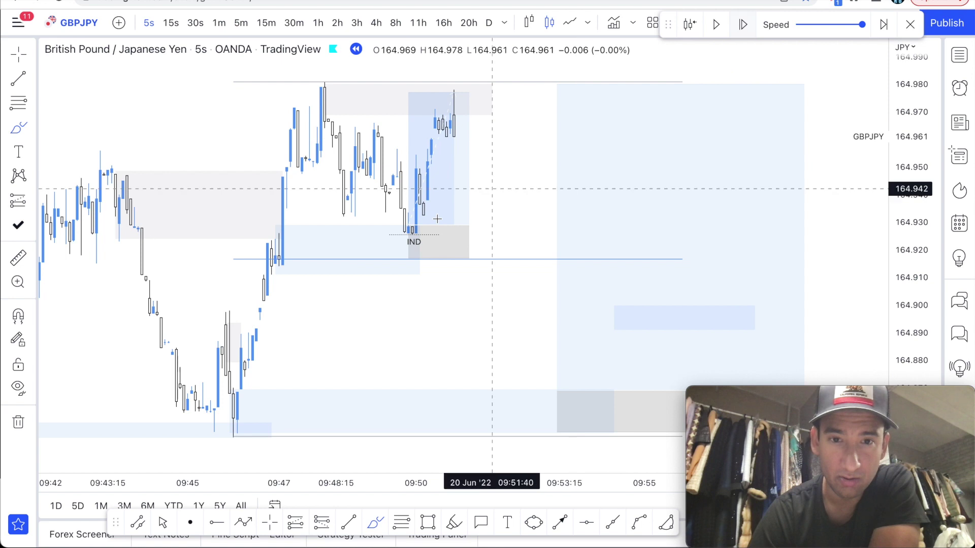
Circle the area just below the IND label, delete the stroke, and advance the replay until price is about 164.955.
mouse_move(413, 248)
left_mouse_down()
mouse_move(501, 248)
mouse_move(418, 257)
left_mouse_up()
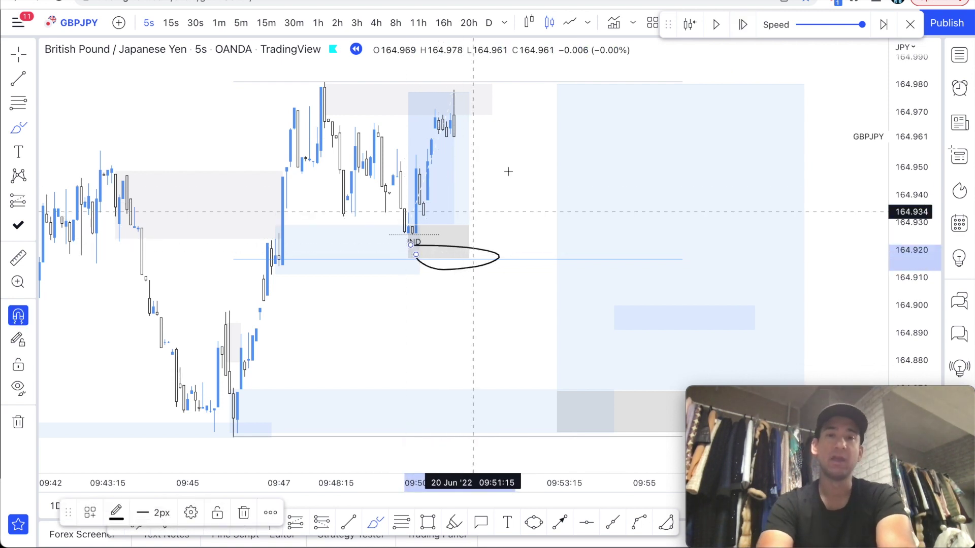
key("Delete")
left_click(743, 26)
left_click(743, 26)
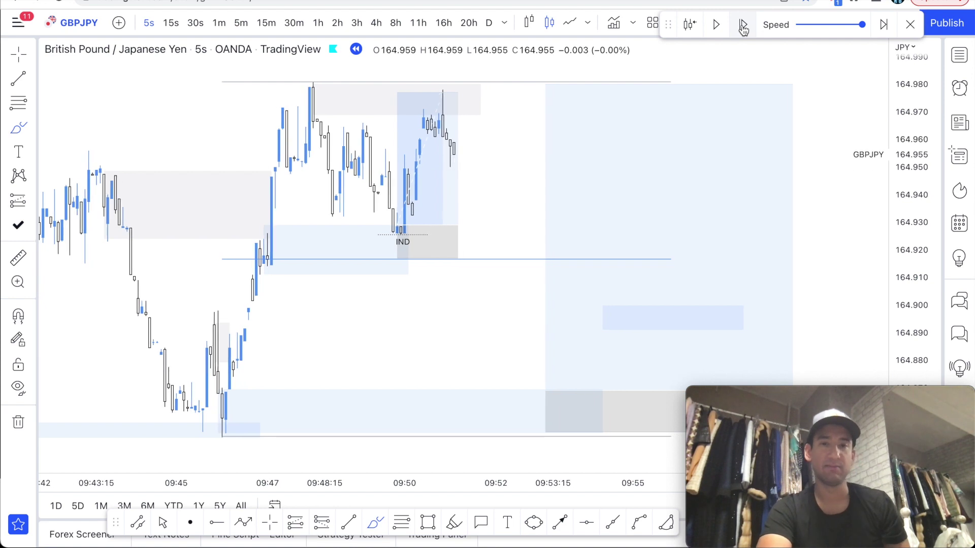
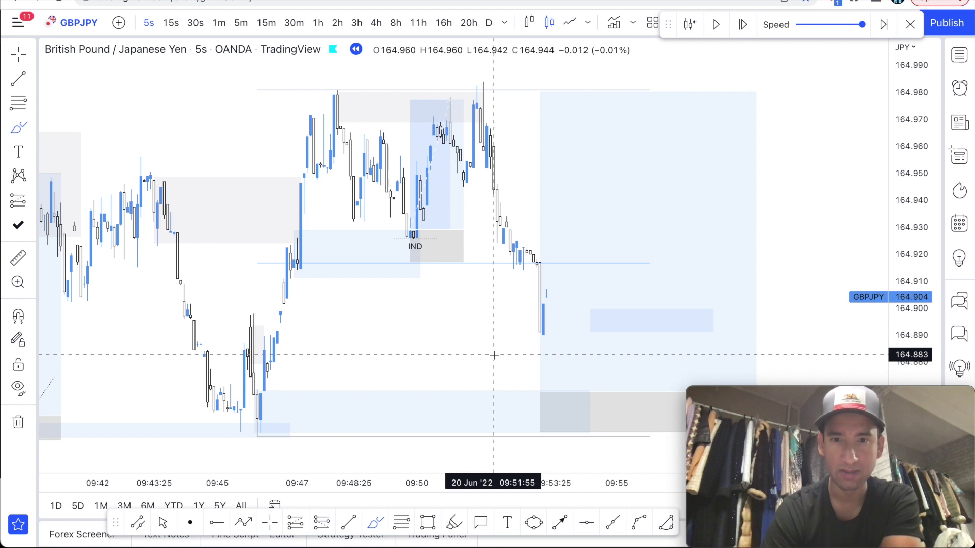
Brush a trial line from the 09:40 swing high across to the rally that broke it, and undo it.
scroll(435, 246, "down", 1)
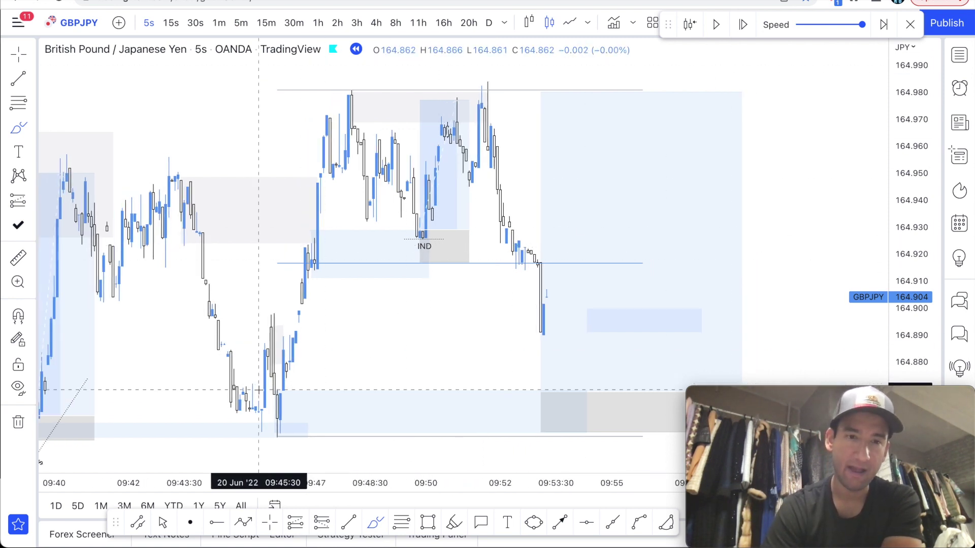
scroll(259, 390, "down", 2)
left_click_drag(238, 118, 448, 118)
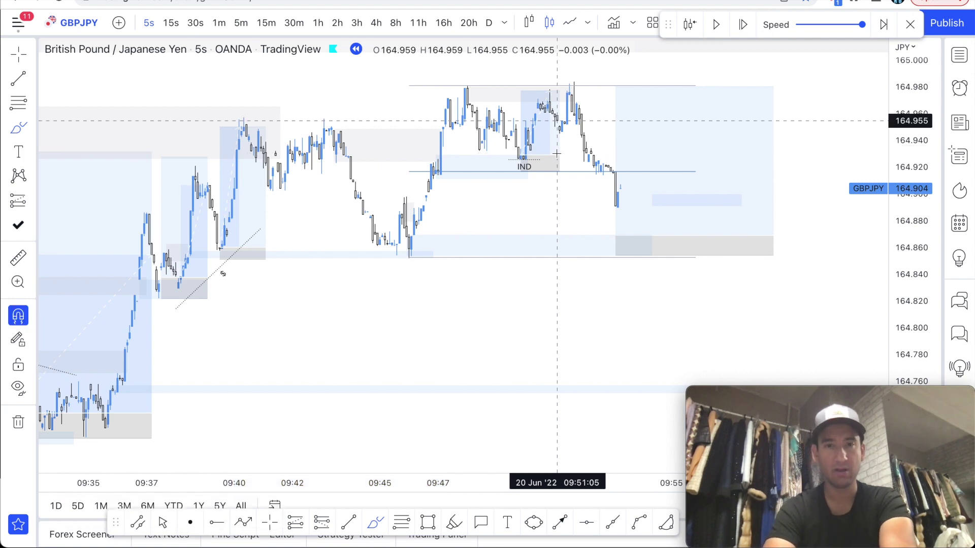
Brush a rise from the current price to the high and a loop around the rally from the 09:46 low, undoing the strokes.
scroll(595, 202, "up", 3)
left_click_drag(574, 315, 625, 85)
key("super+z")
mouse_move(311, 404)
left_mouse_down()
mouse_move(391, 266)
mouse_move(412, 178)
mouse_move(323, 198)
left_mouse_up()
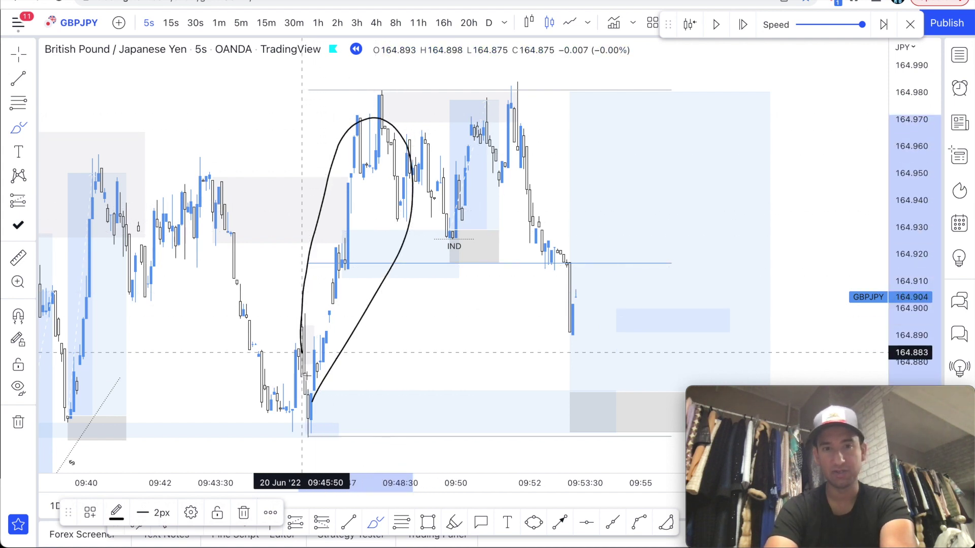
key("ctrl+z")
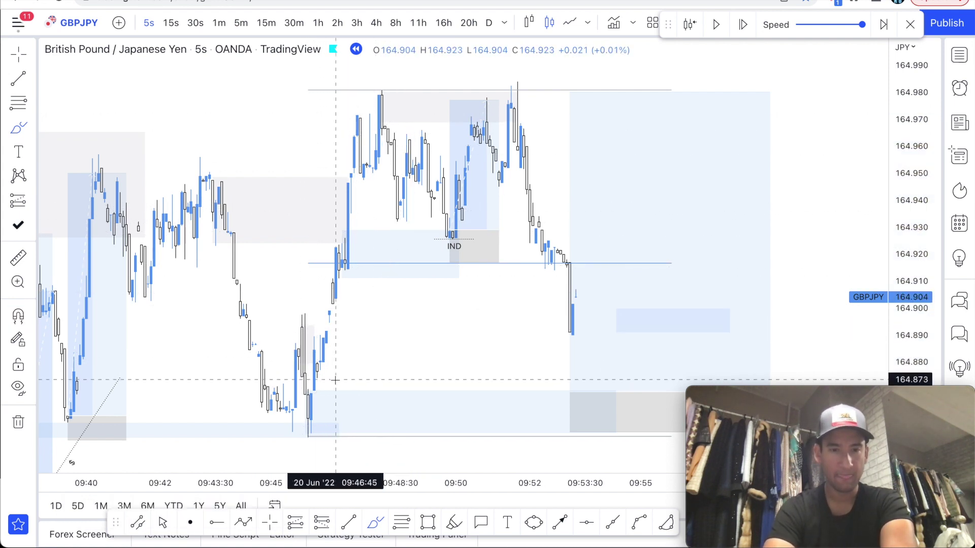
left_click_drag(311, 381, 335, 382)
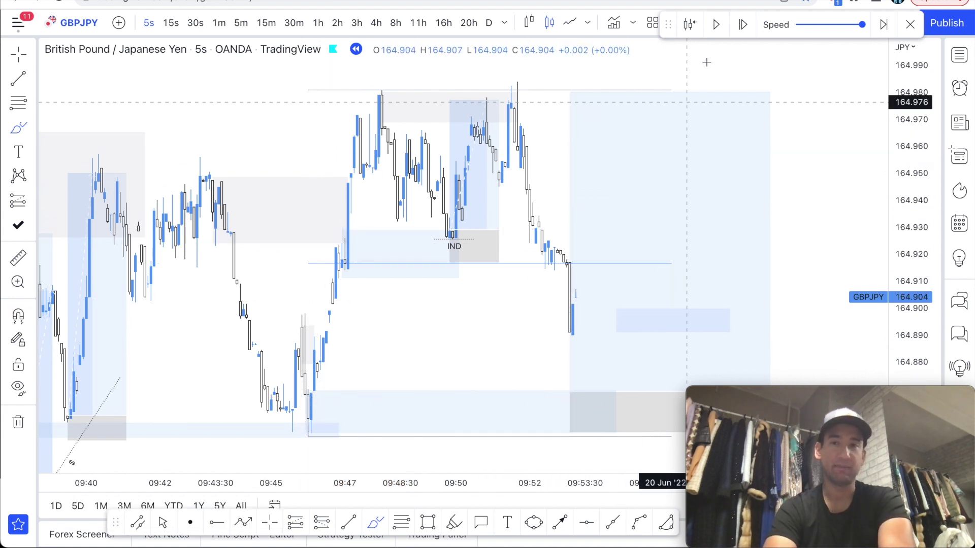
Advance the replay through the drop into the lower demand zone until price is about 164.872.
left_click(743, 25)
left_click(743, 25)
left_click(743, 25)
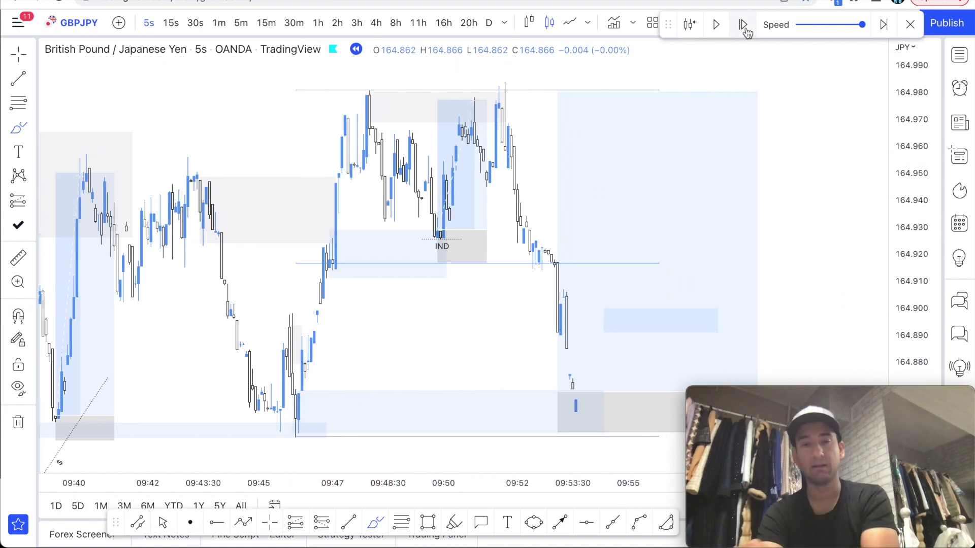
left_click(743, 25)
left_click(743, 25)
left_click(744, 26)
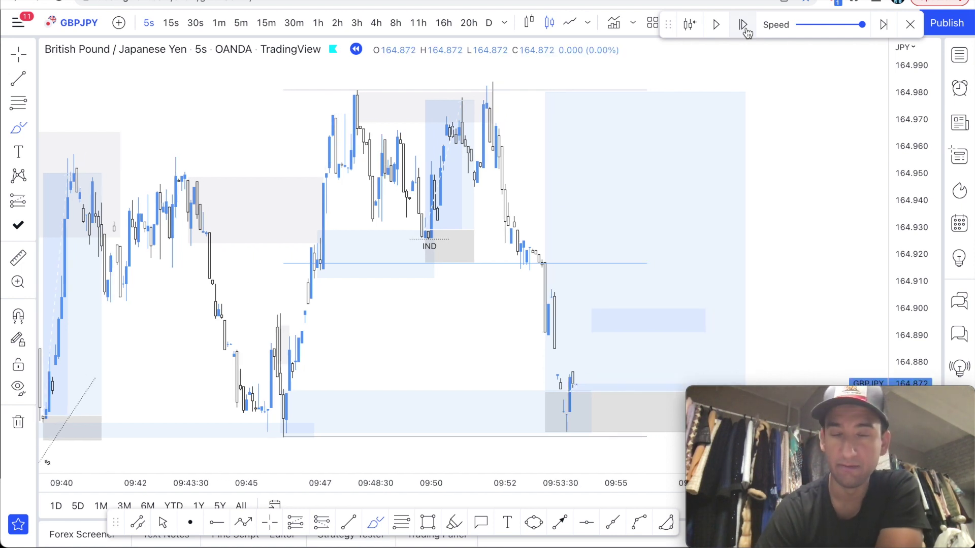
Advance the replay through the rebound from the demand zone until price is about 164.926.
left_click(743, 25)
left_click(743, 25)
left_click(743, 25)
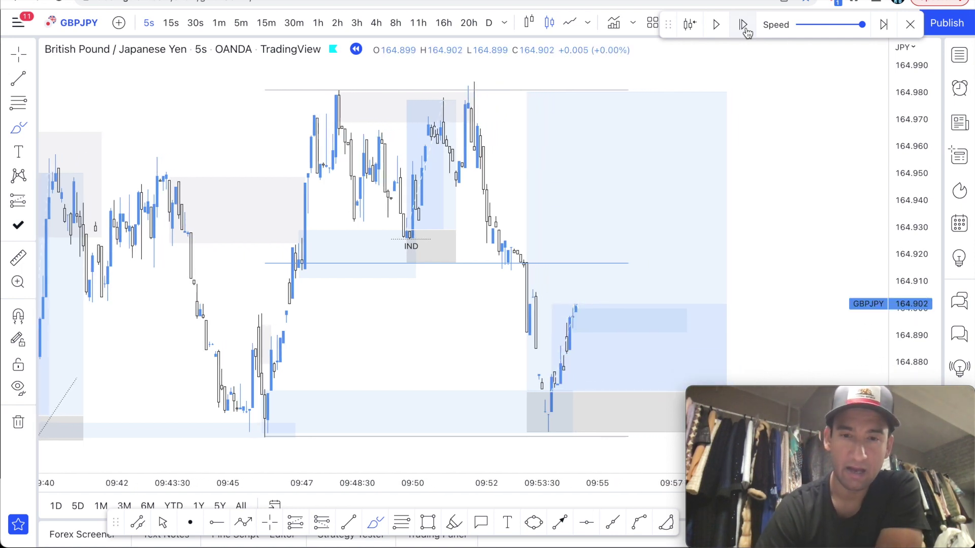
left_click(744, 29)
left_click(744, 29)
left_click(745, 29)
Brush two short horizontal structure lines on the last down leg, at about 164.887 and 164.904.
scroll(553, 346, "up", 2)
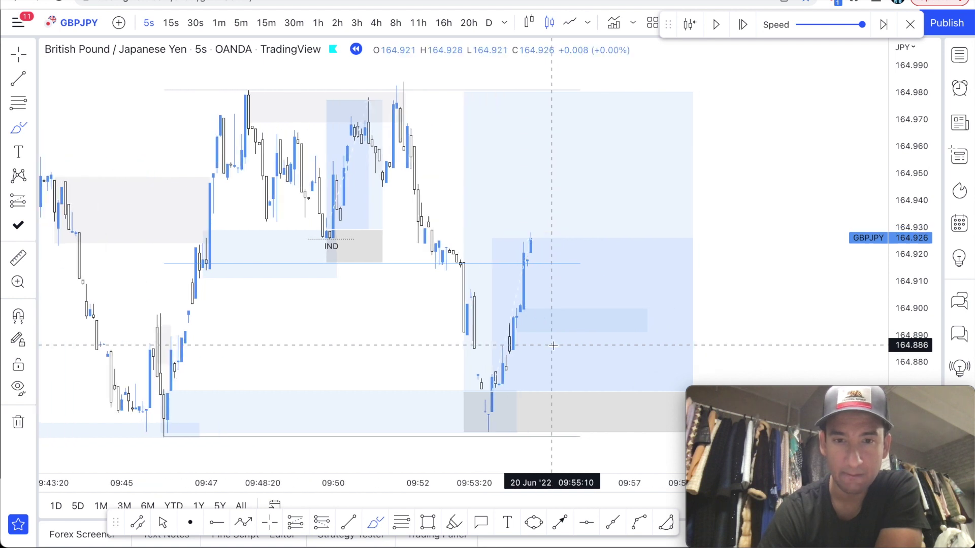
left_click_drag(460, 344, 492, 344)
left_click_drag(481, 297, 555, 296)
scroll(637, 268, "up", 3)
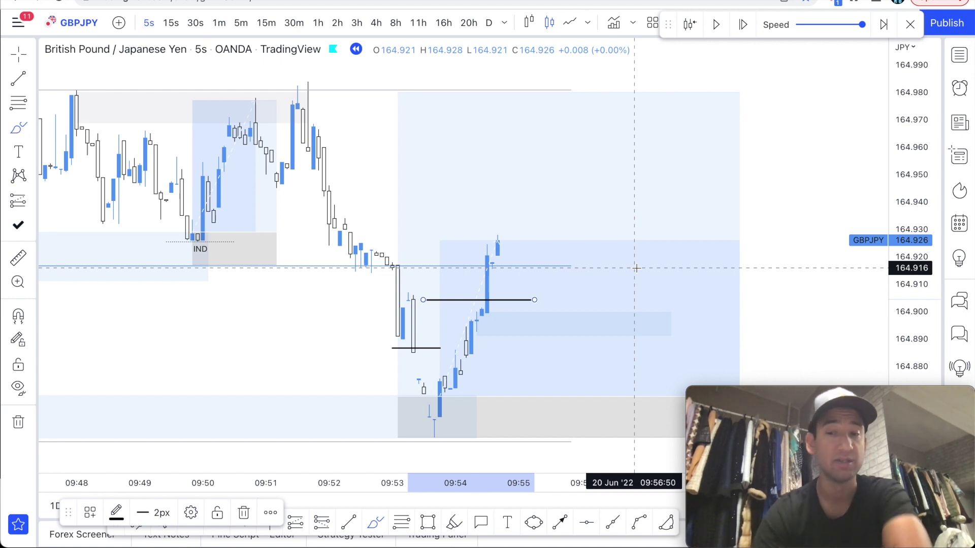
Brush a short downward stroke from the base of the breakout candle at about 164.897, and undo it.
scroll(523, 386, "down", 6)
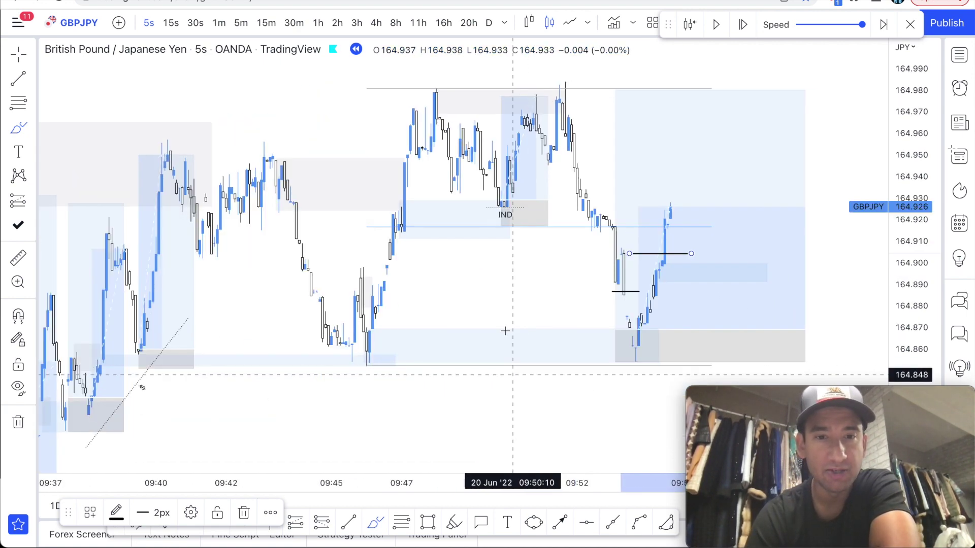
scroll(668, 224, "up", 3)
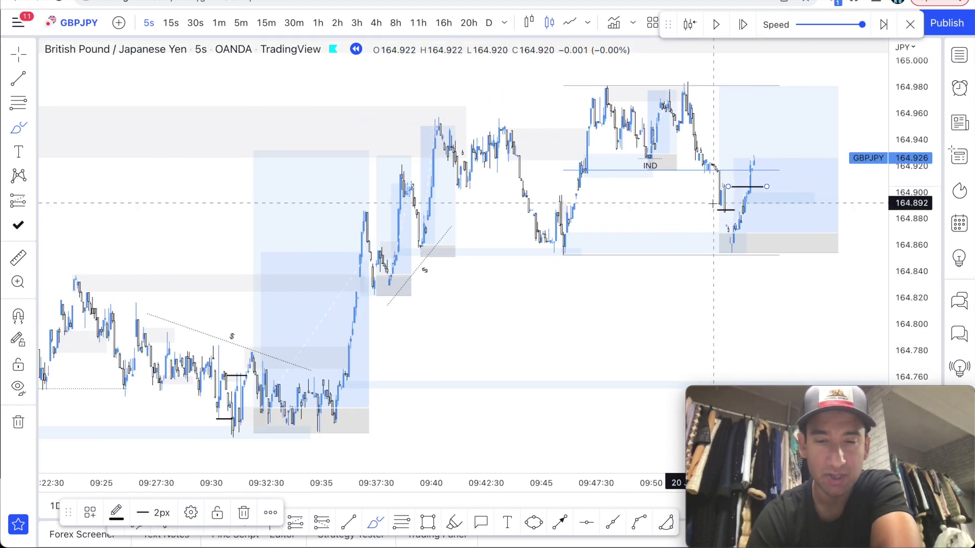
scroll(712, 203, "up", 5)
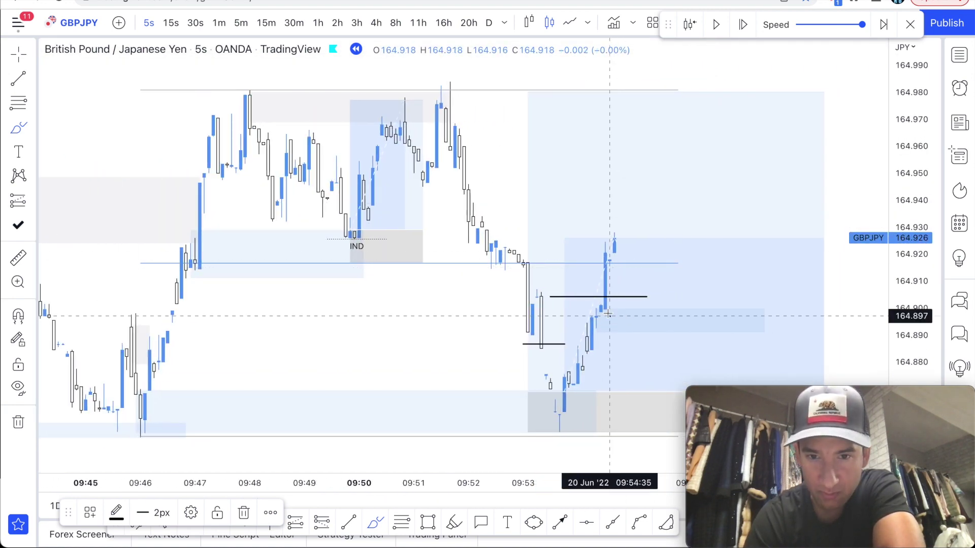
left_click_drag(608, 315, 600, 359)
key("super+z")
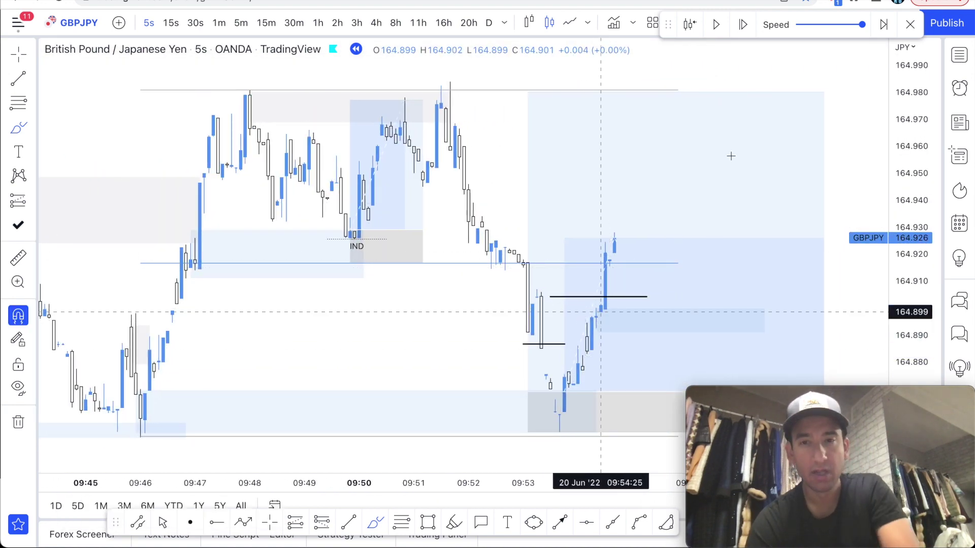
Advance the replay through the consolidation above the 164.904 structure line until price is about 164.913.
left_click(744, 25)
left_click(744, 25)
left_click(744, 26)
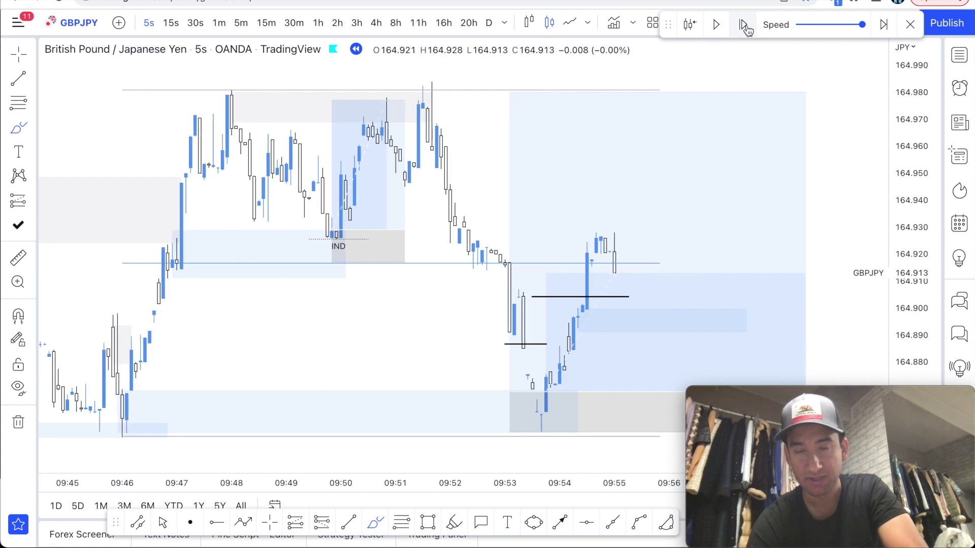
left_click(743, 25)
left_click(744, 26)
left_click(745, 27)
left_click(744, 27)
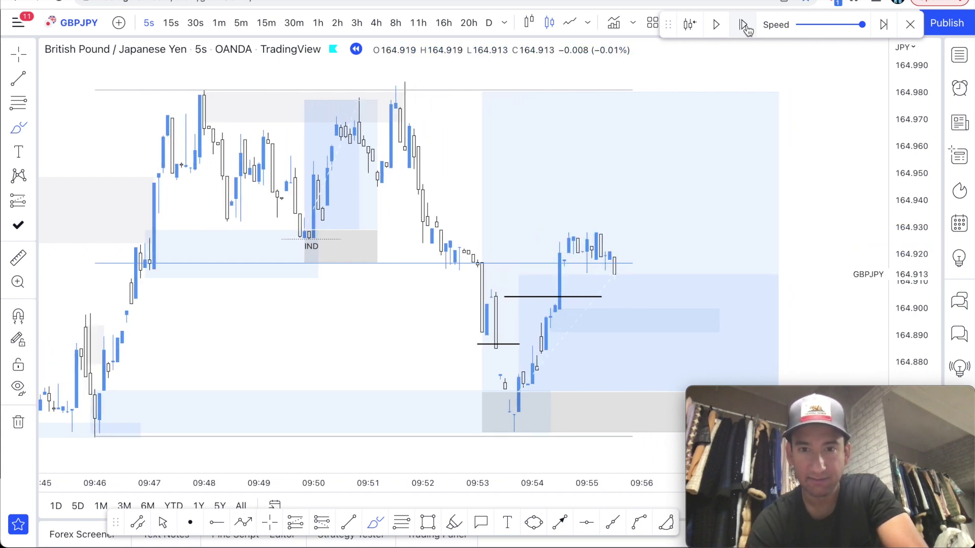
Advance the replay through the retest of the small demand zone until price has rebounded to about 164.935.
left_click(745, 26)
left_click(743, 26)
left_click(744, 26)
left_click(743, 25)
left_click(744, 26)
left_click(744, 26)
left_click(744, 25)
left_click(744, 26)
left_click(744, 26)
left_click(745, 26)
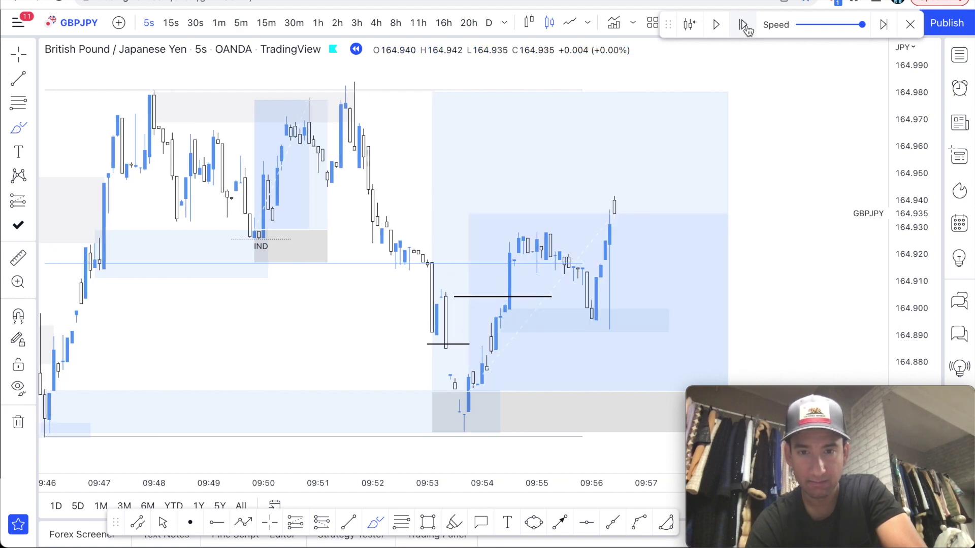
Brush a trial line across the prior high at about 164.983, delete it, and advance the replay until price is about 164.921.
key("super+Down")
scroll(703, 152, "up", 5)
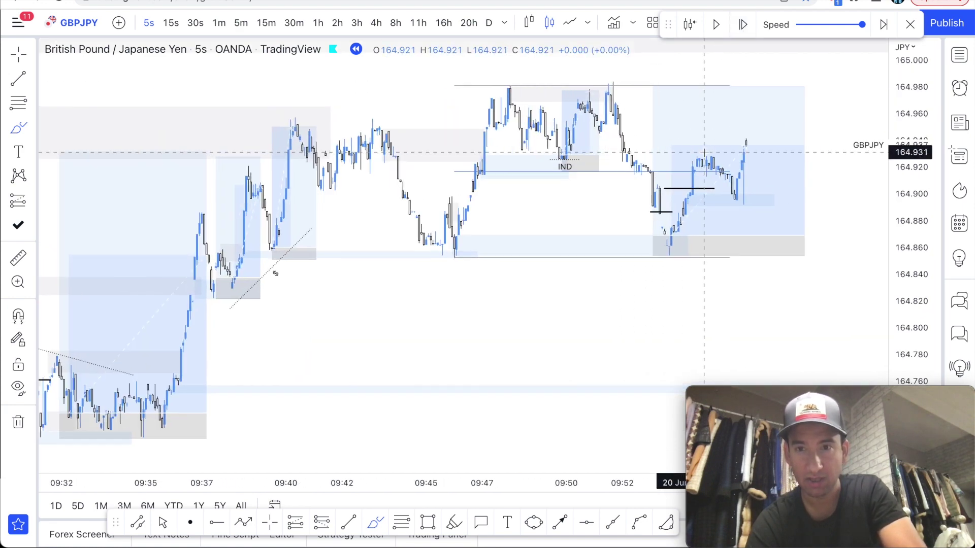
scroll(700, 193, "up", 1)
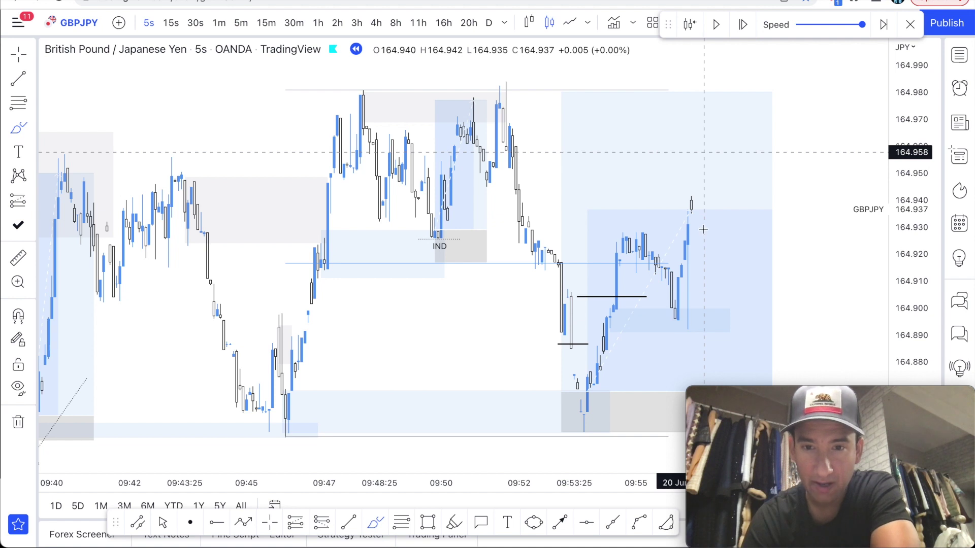
scroll(703, 229, "up", 1)
left_click_drag(490, 83, 729, 83)
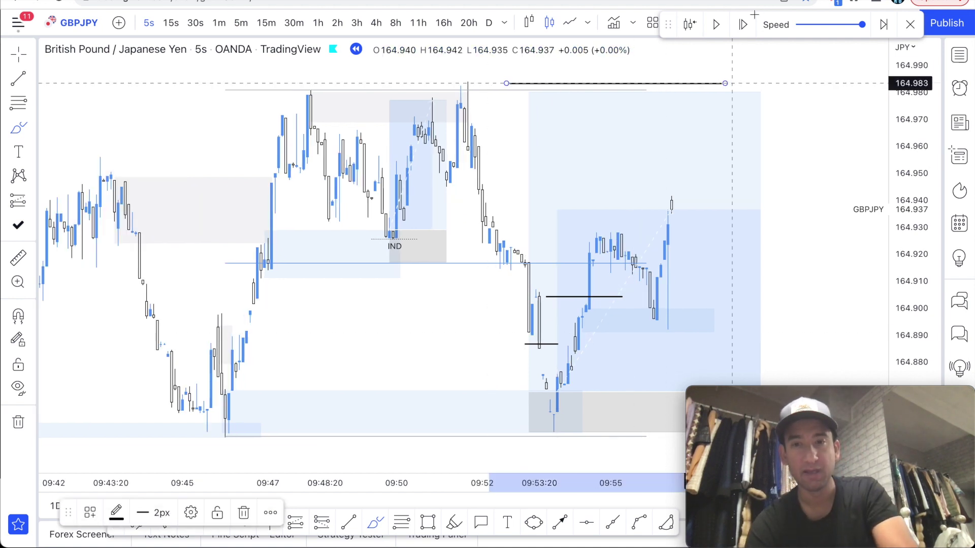
key("Delete")
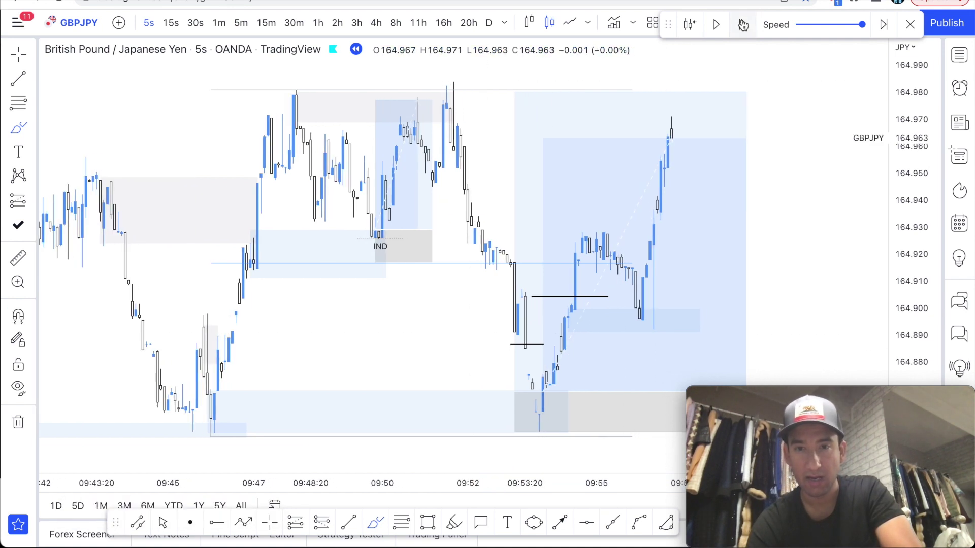
left_click(743, 25)
left_click(742, 25)
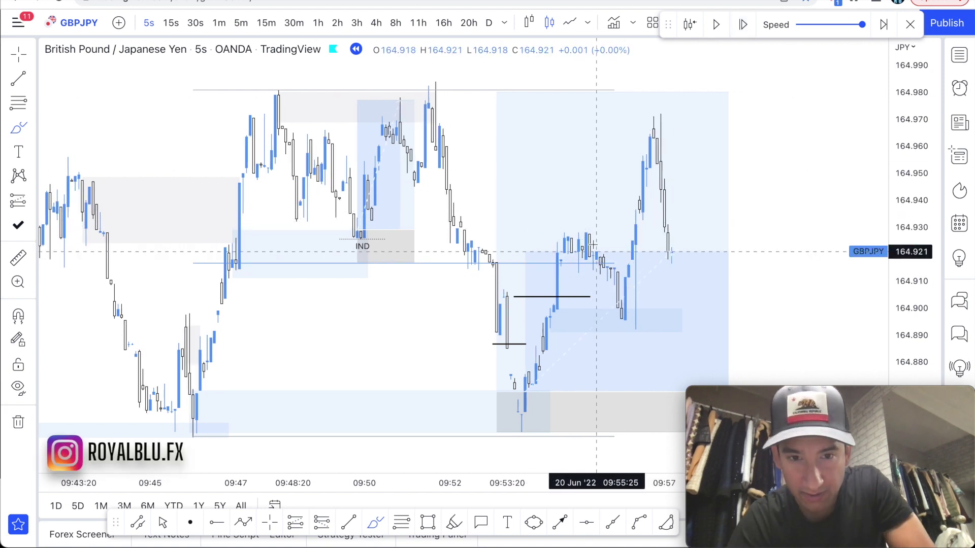
Brush trial horizontal lines over the recent swings, undoing the misplaced ones and marking about 164.922 and 164.900.
left_click_drag(464, 239, 574, 239)
key("super+z")
left_click_drag(450, 222, 522, 222)
mouse_move(562, 263)
left_mouse_down()
mouse_move(575, 248)
mouse_move(625, 326)
mouse_move(679, 248)
left_mouse_up()
key("super+z")
key("ctrl+z")
left_click_drag(635, 307, 756, 307)
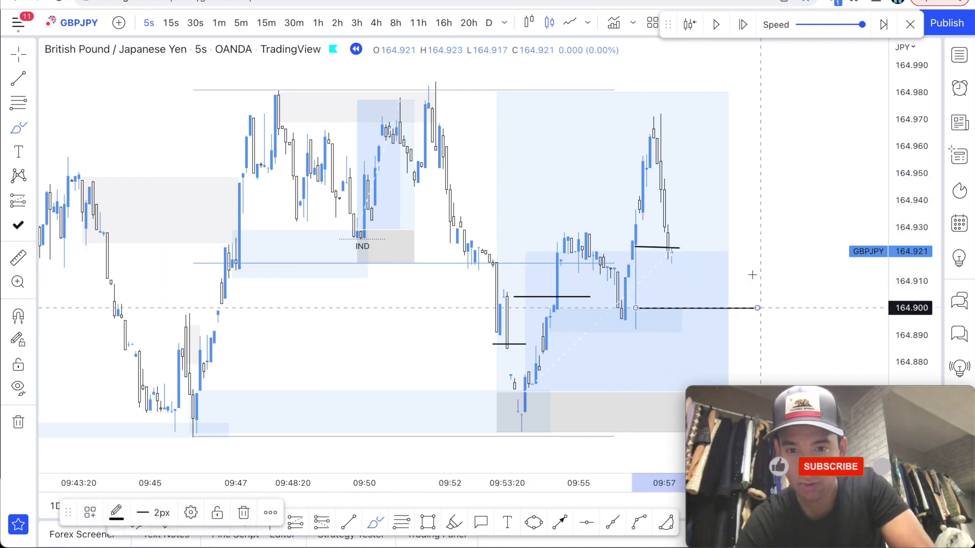
Advance the replay through the breakout above the prior high until price is about 164.995, undoing the two newest brushed lines.
left_click(745, 24)
left_click(745, 24)
left_click(747, 24)
key("super+z")
left_click(747, 24)
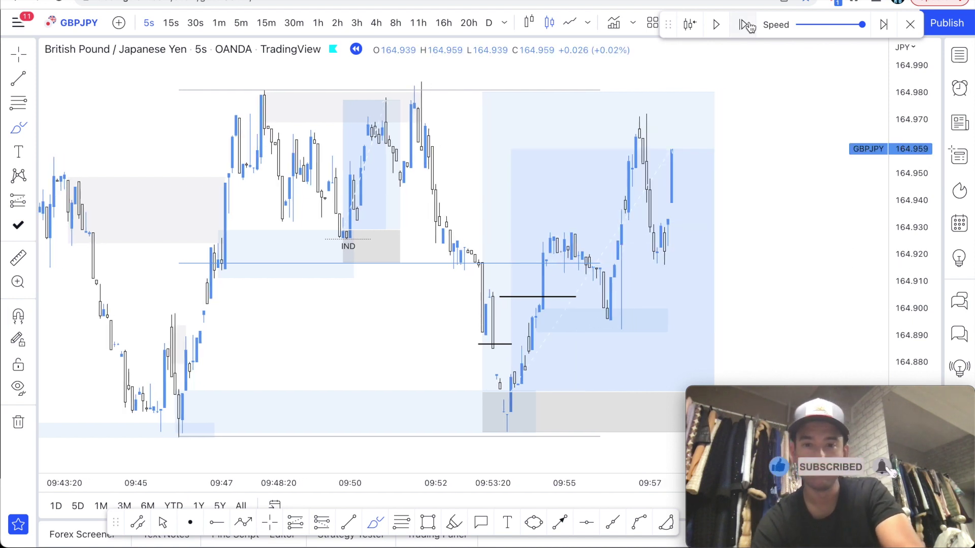
left_click(745, 25)
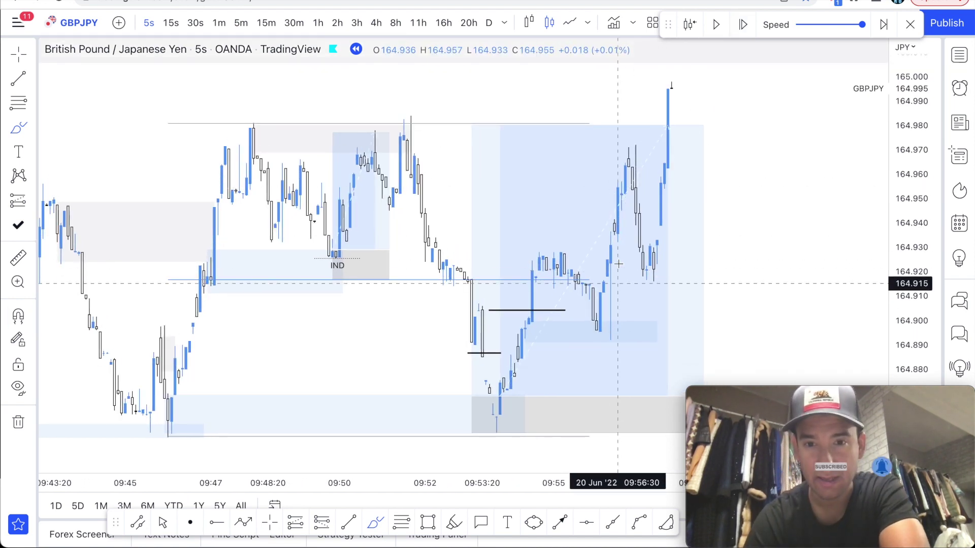
Brush a horizontal line at about 164.904 beneath the last pullback low, and undo it.
left_click_drag(598, 312, 674, 312)
key("super+z")
key("super+z")
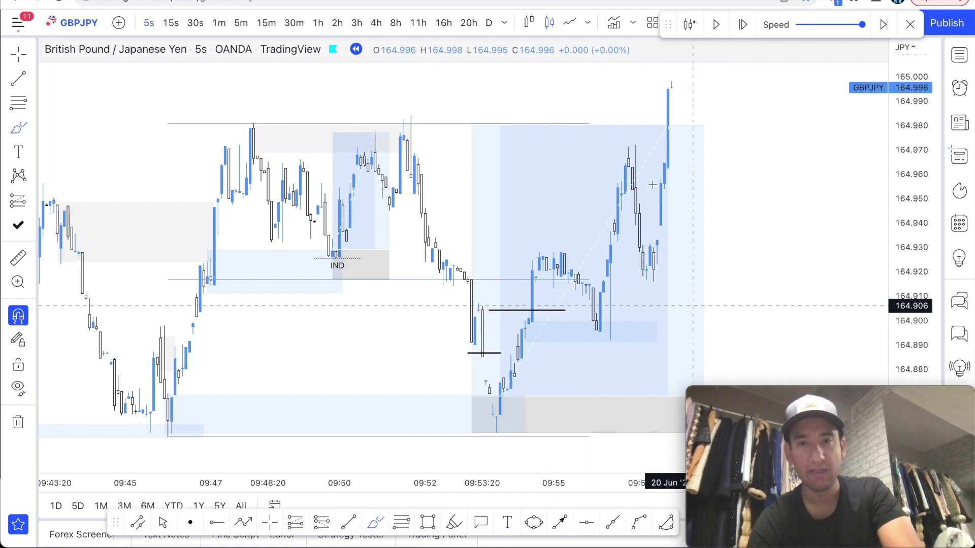
Examine the 5-second price history from the latest breakout back to the sell-off before 08:20.
scroll(764, 152, "down", 3)
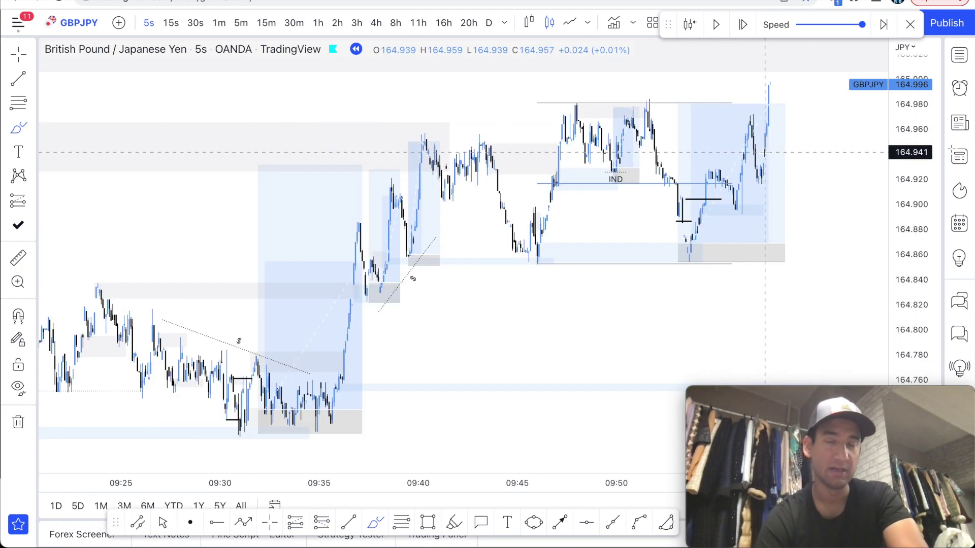
scroll(764, 153, "down", 2)
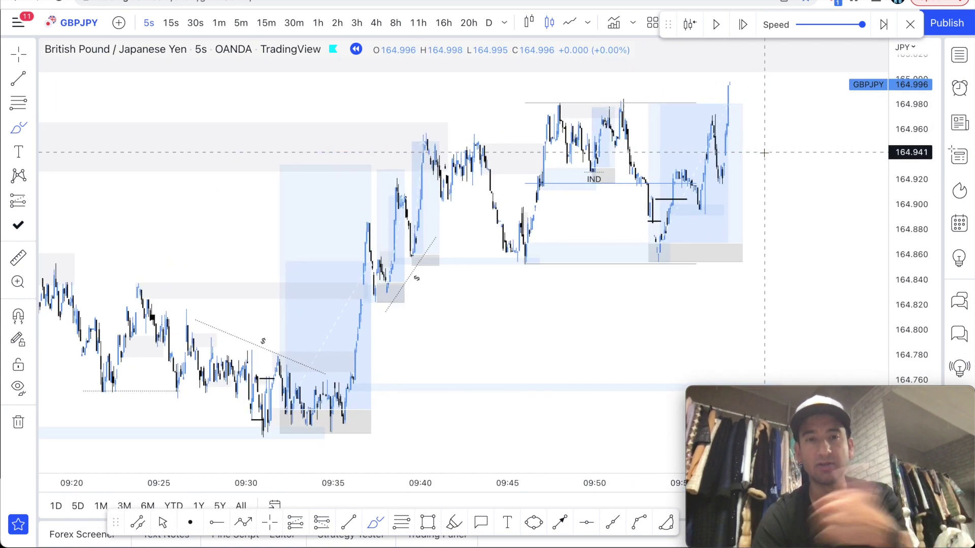
scroll(764, 152, "down", 4)
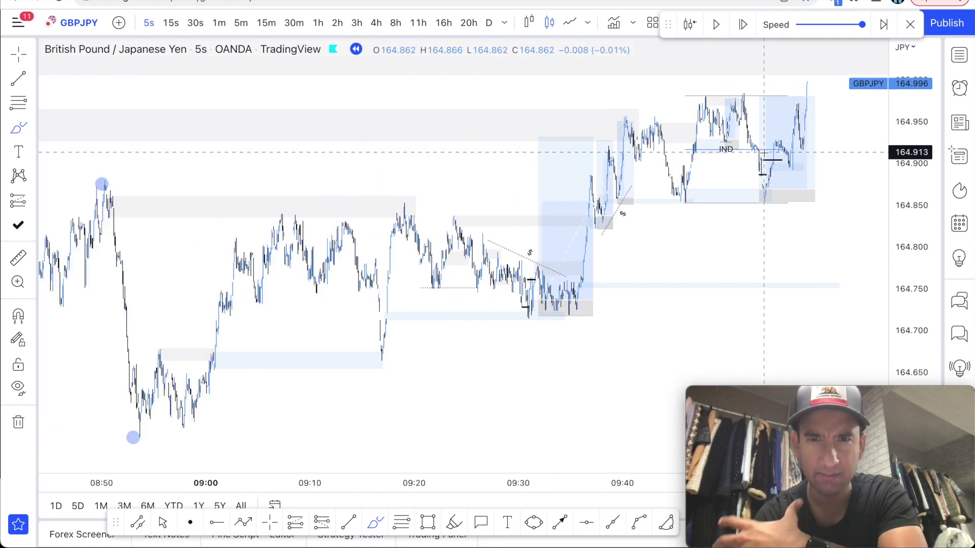
scroll(764, 153, "down", 3)
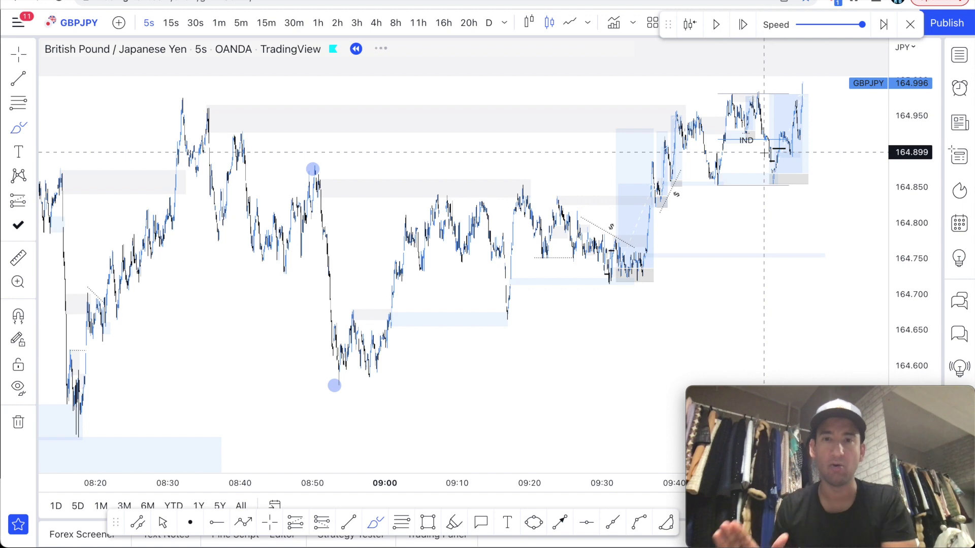
scroll(711, 261, "down", 4)
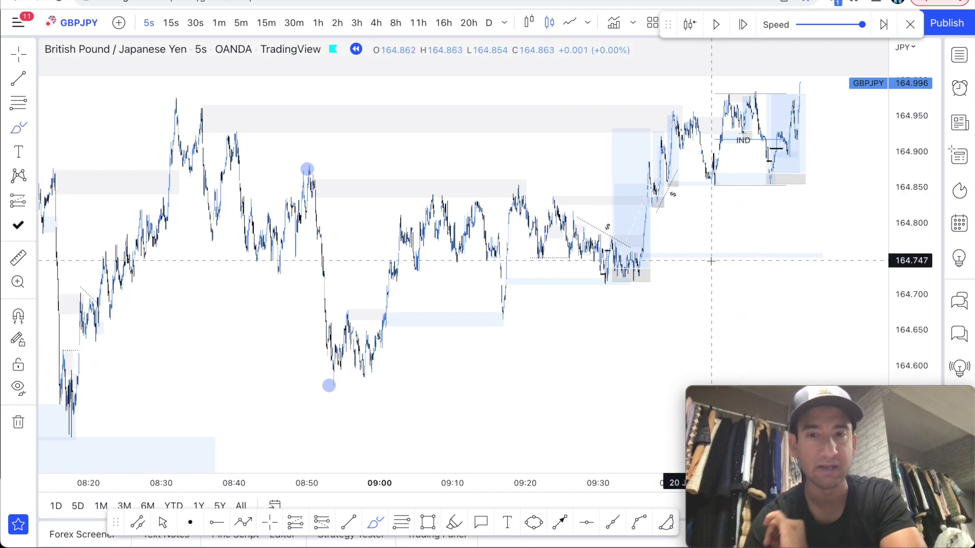
left_click(270, 522)
mouse_move(274, 396)
left_mouse_down()
mouse_move(146, 399)
mouse_move(211, 448)
mouse_move(342, 397)
left_mouse_up()
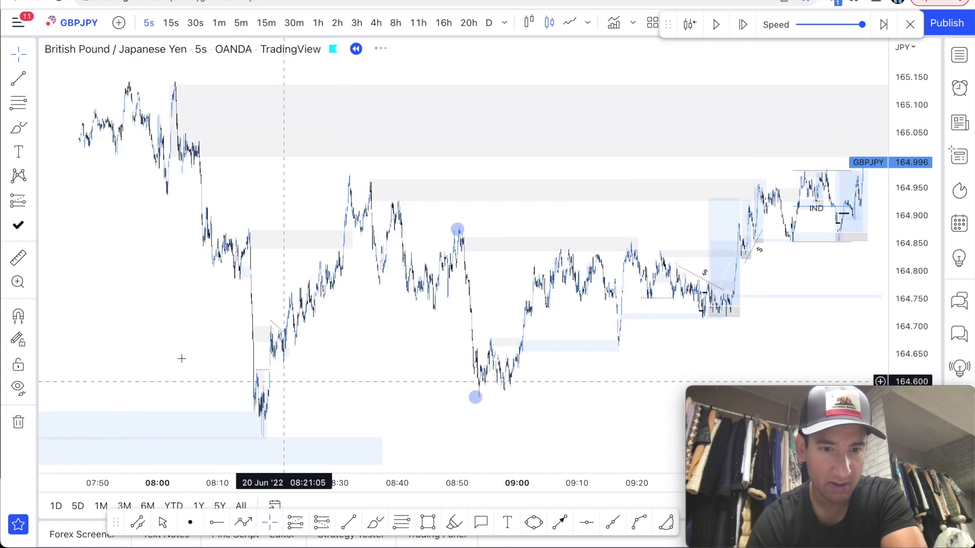
left_click_drag(235, 358, 336, 358)
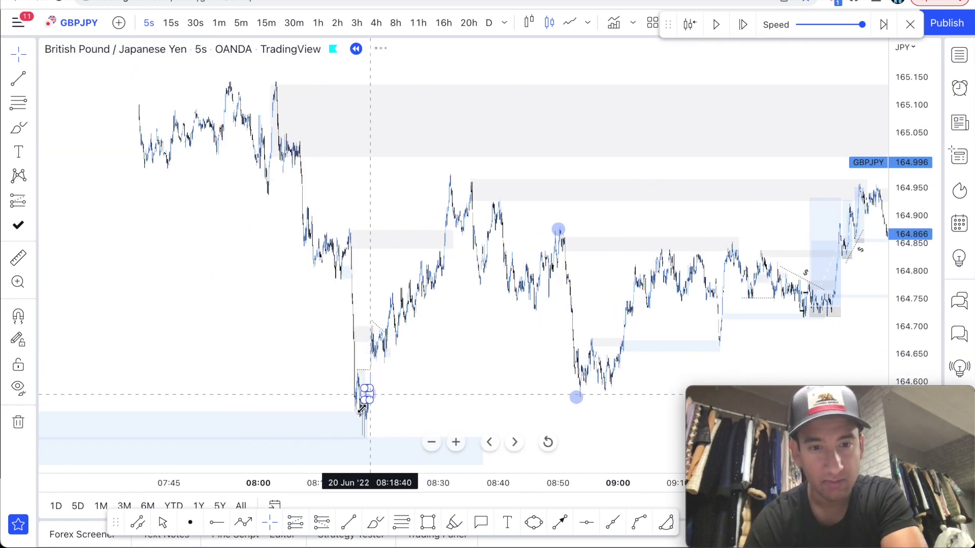
scroll(469, 386, "right", 5)
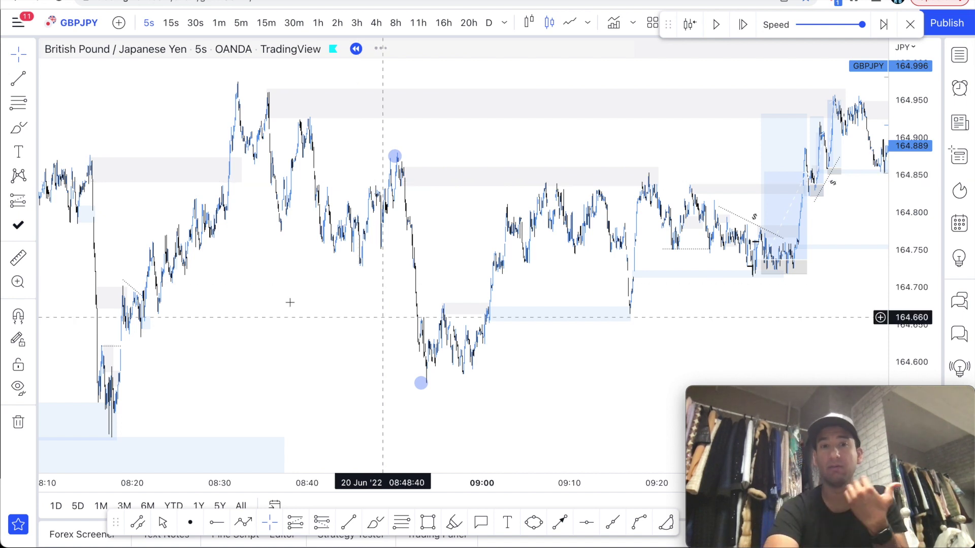
Highlight horizontal bands at about 164.764 and 164.90 around the 08:10 drop, plus a long stroke across the upper grey zone near 165.1.
scroll(289, 300, "left", 3)
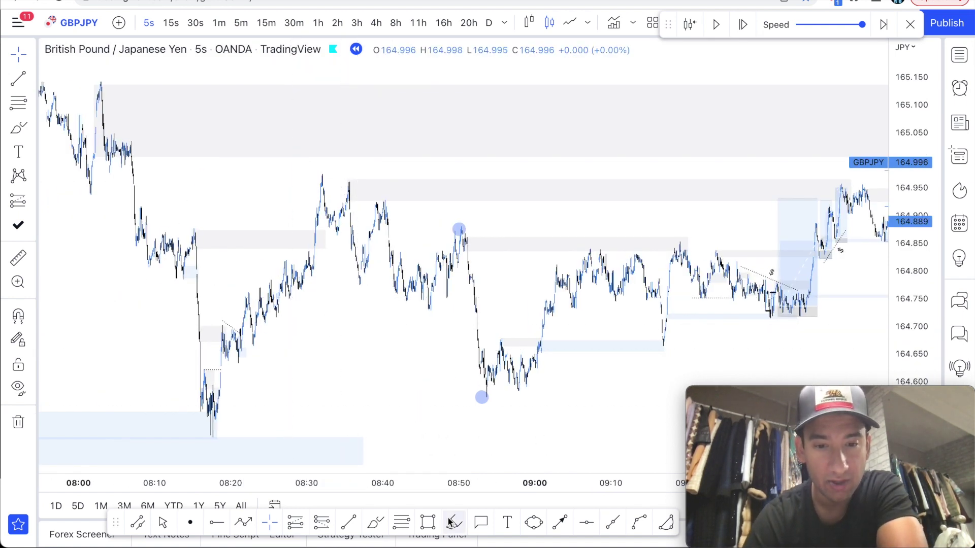
left_click_drag(112, 291, 230, 291)
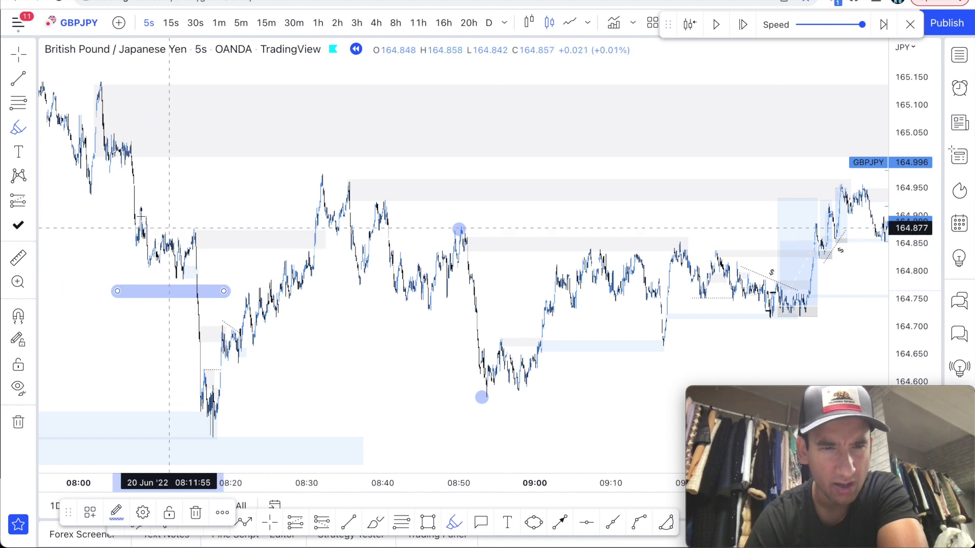
left_click_drag(309, 214, 319, 214)
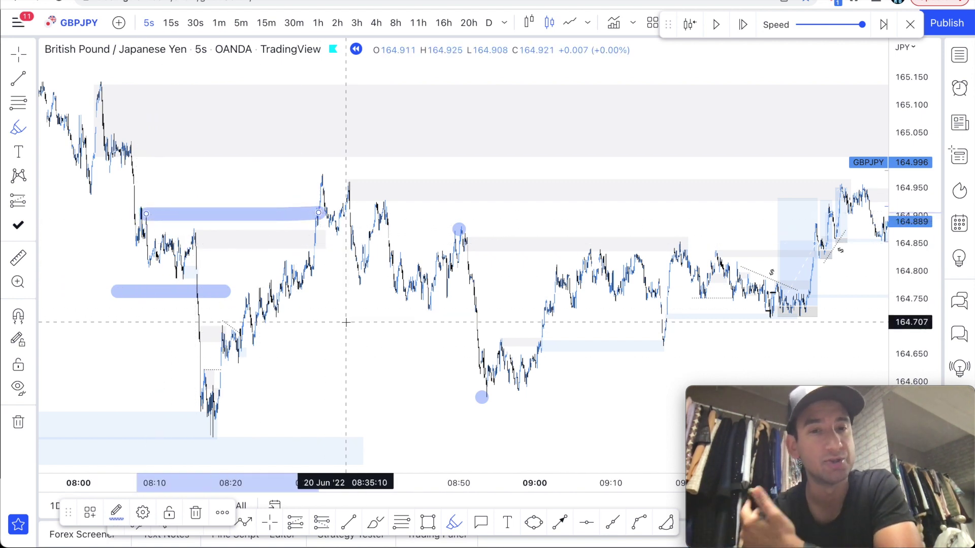
mouse_move(137, 98)
left_mouse_down()
mouse_move(88, 108)
mouse_move(132, 121)
mouse_move(863, 121)
left_mouse_up()
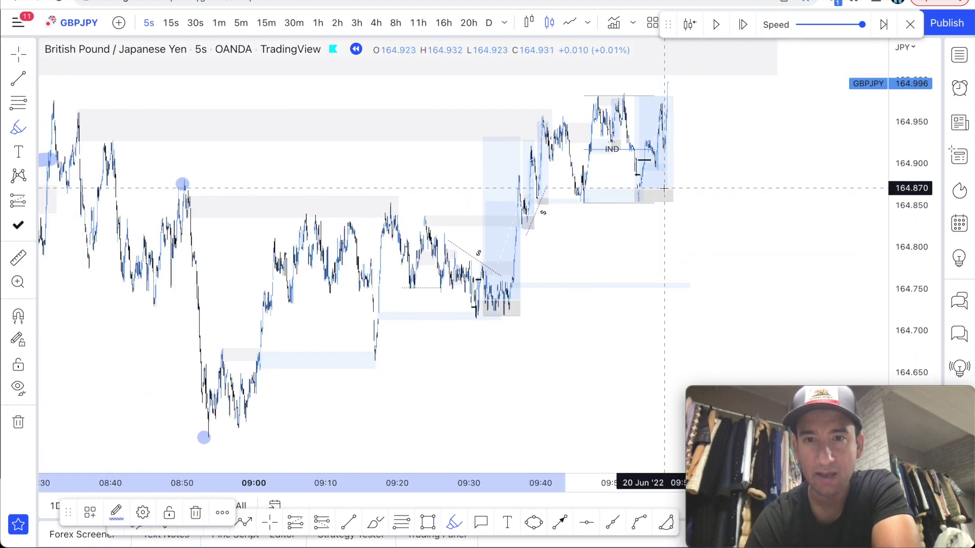
Advance the replay until price is about 165.024, and undo the two upper highlighter strokes.
left_click(714, 26)
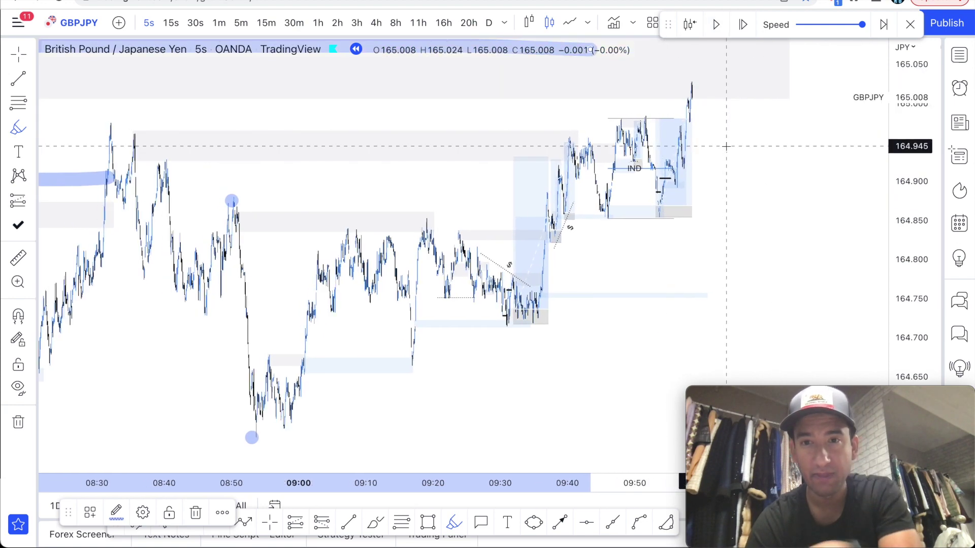
scroll(726, 146, "down", 2)
scroll(617, 170, "right", 1)
scroll(619, 171, "up", 3)
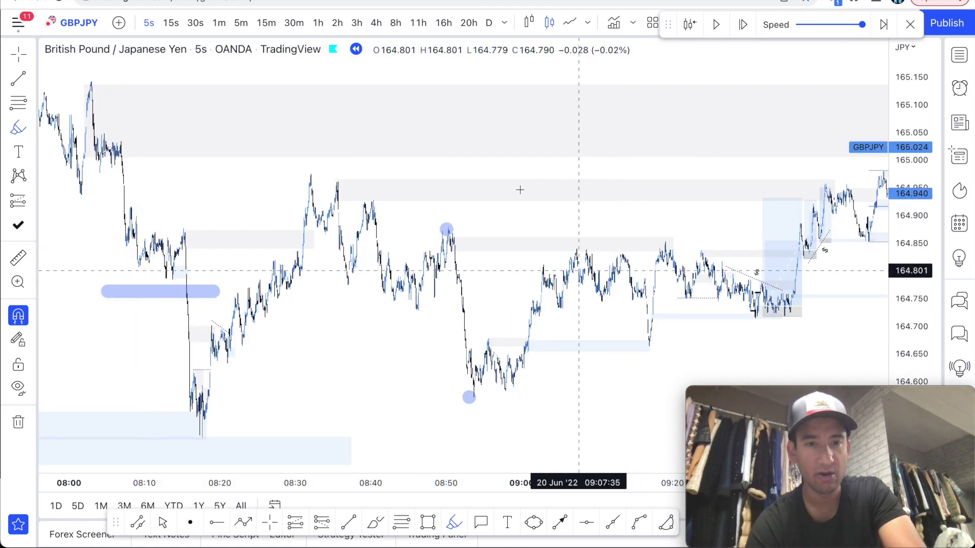
Review the bullish structure from the 08:50 swing through the marked zones and liquidity lines to the breakout into the upper grey zone.
scroll(511, 191, "right", 3)
scroll(512, 190, "right", 4)
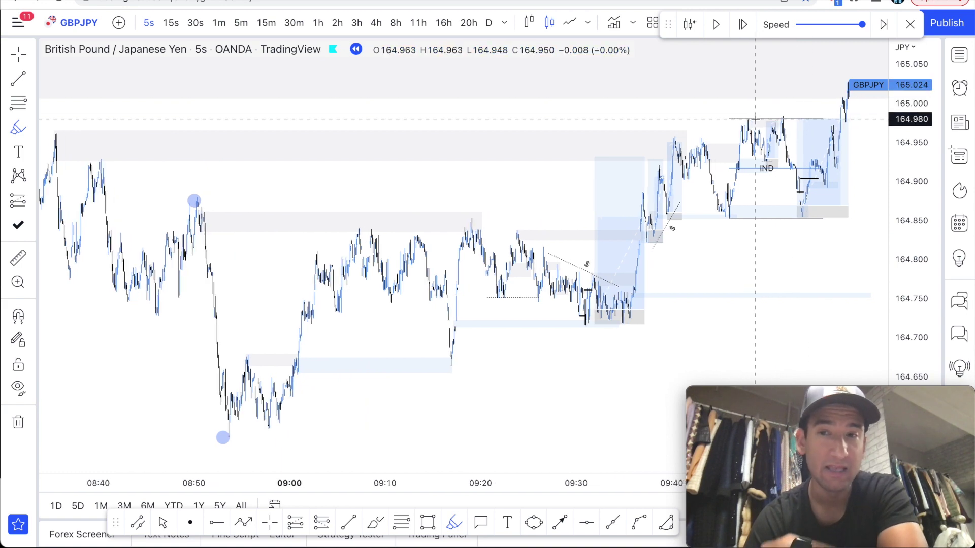
scroll(755, 119, "right", 3)
scroll(772, 130, "right", 4)
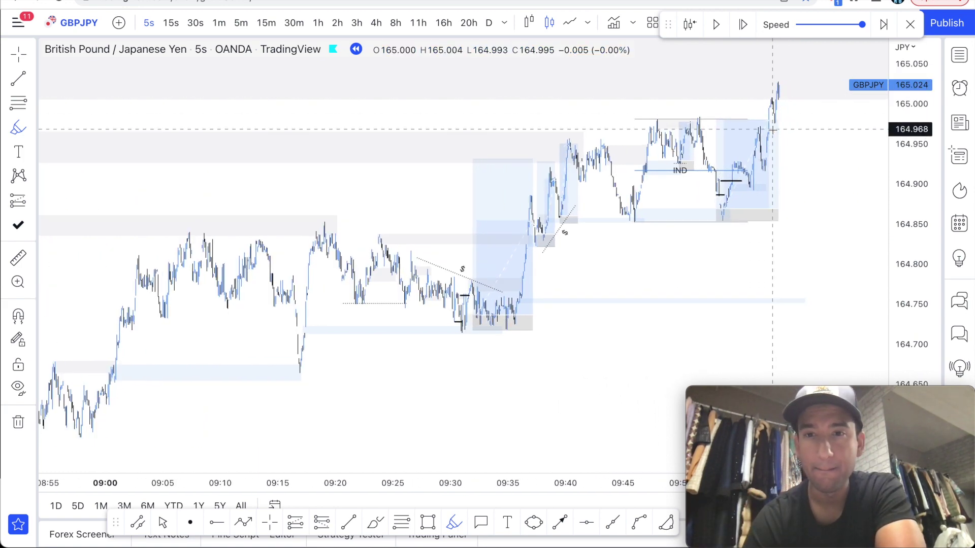
scroll(719, 114, "down", 5)
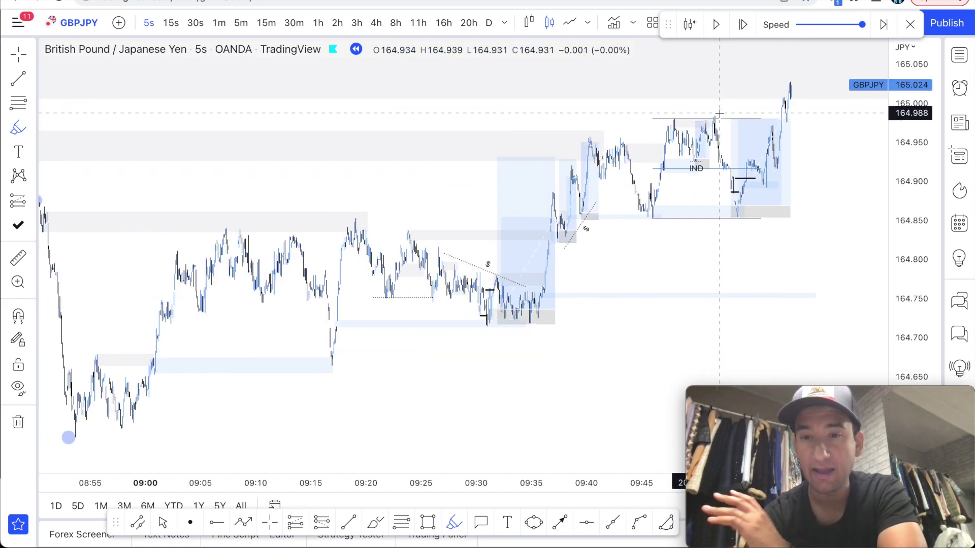
scroll(615, 136, "right", 5)
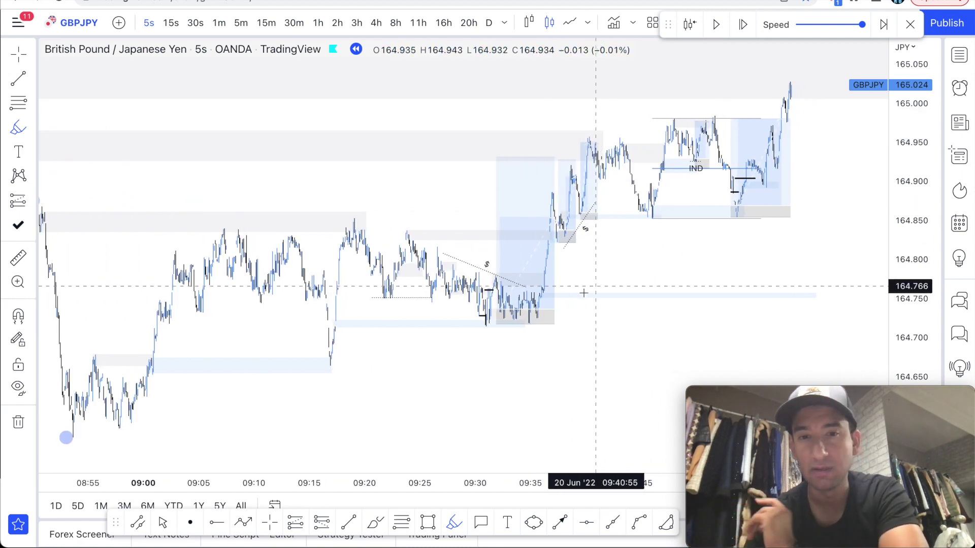
scroll(487, 162, "right", 5)
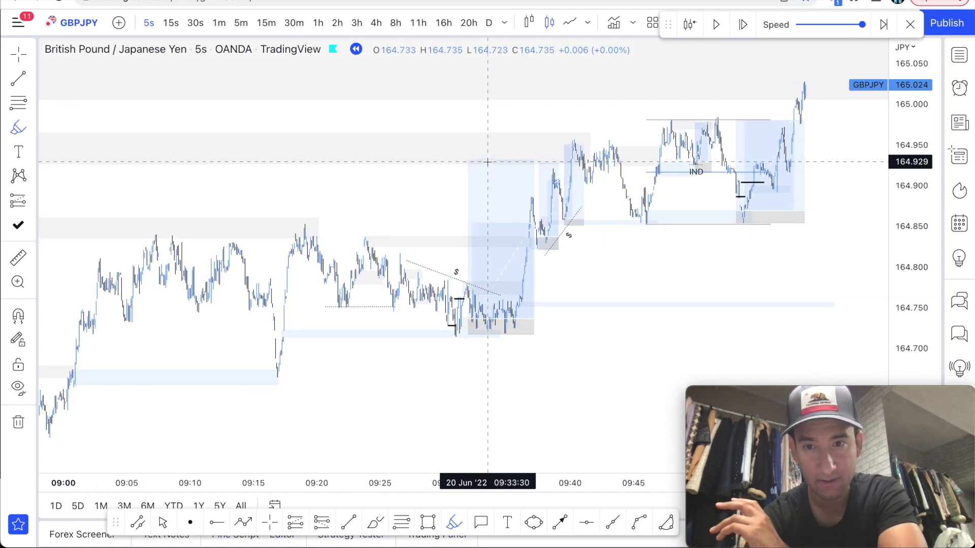
scroll(488, 162, "left", 3)
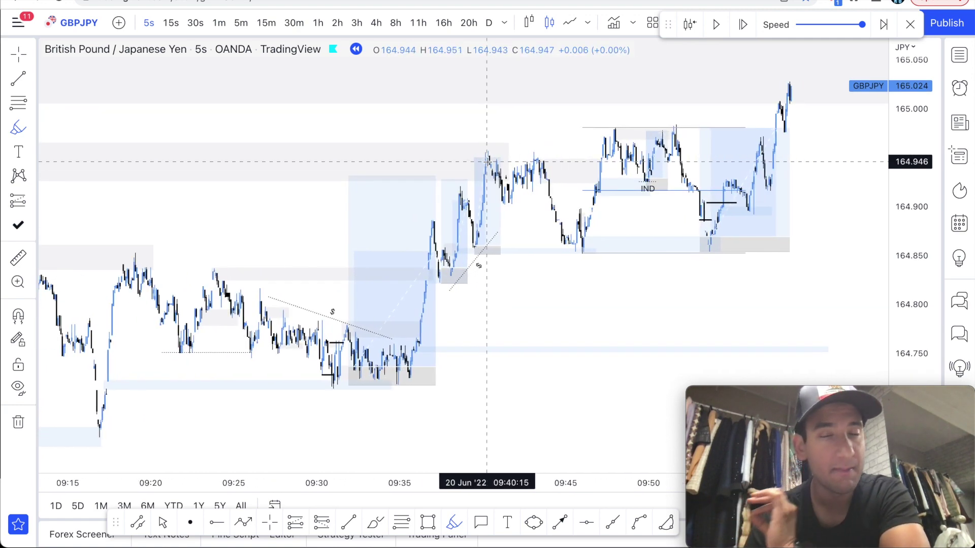
scroll(427, 198, "left", 5)
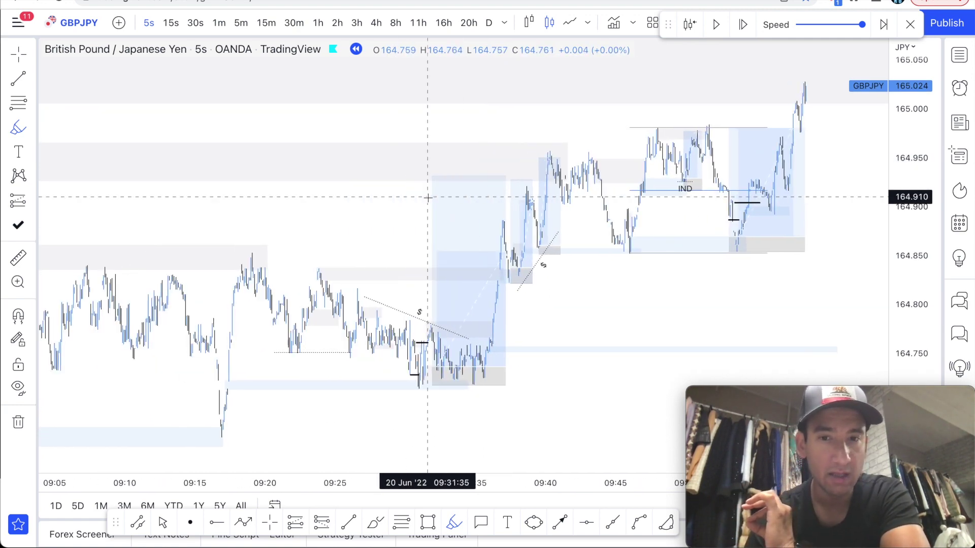
scroll(428, 198, "left", 1)
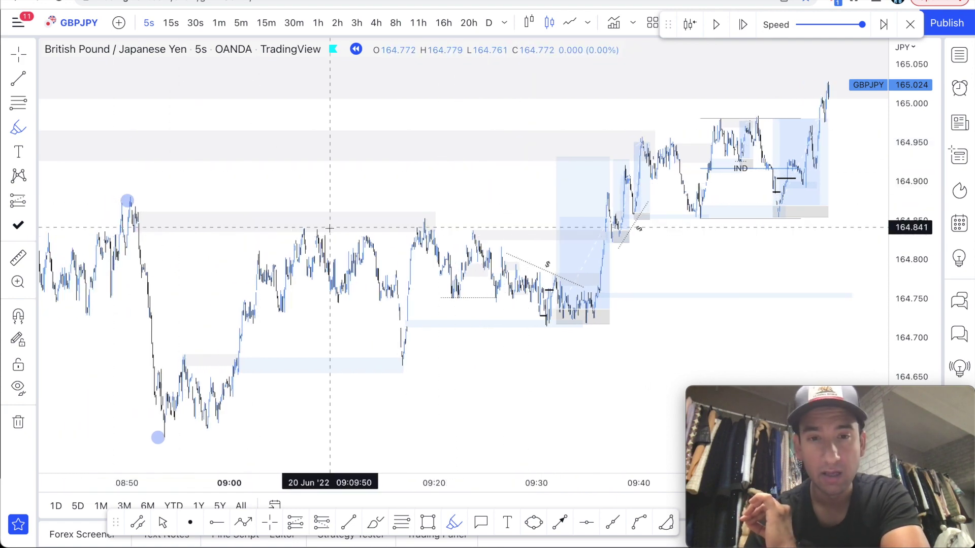
scroll(465, 210, "right", 5)
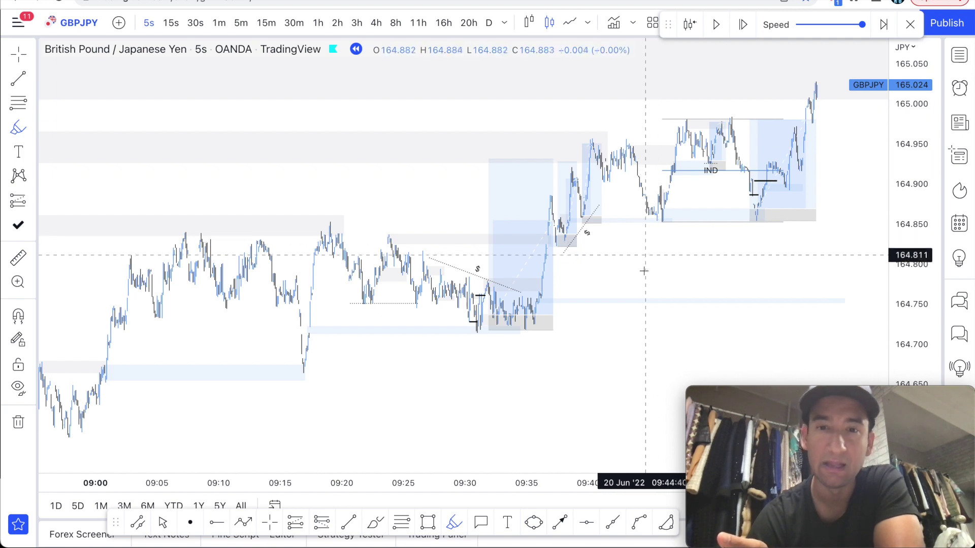
scroll(644, 271, "up", 5)
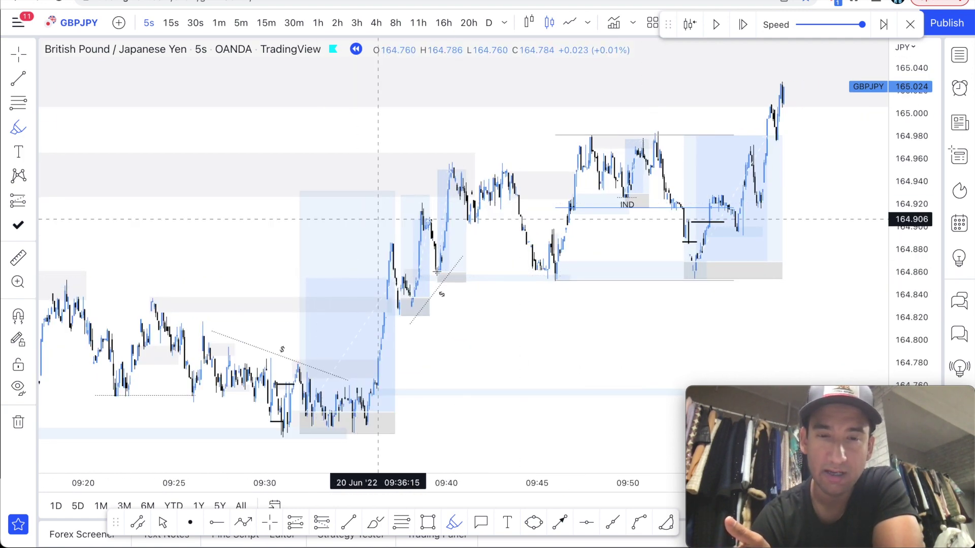
scroll(697, 321, "up", 2)
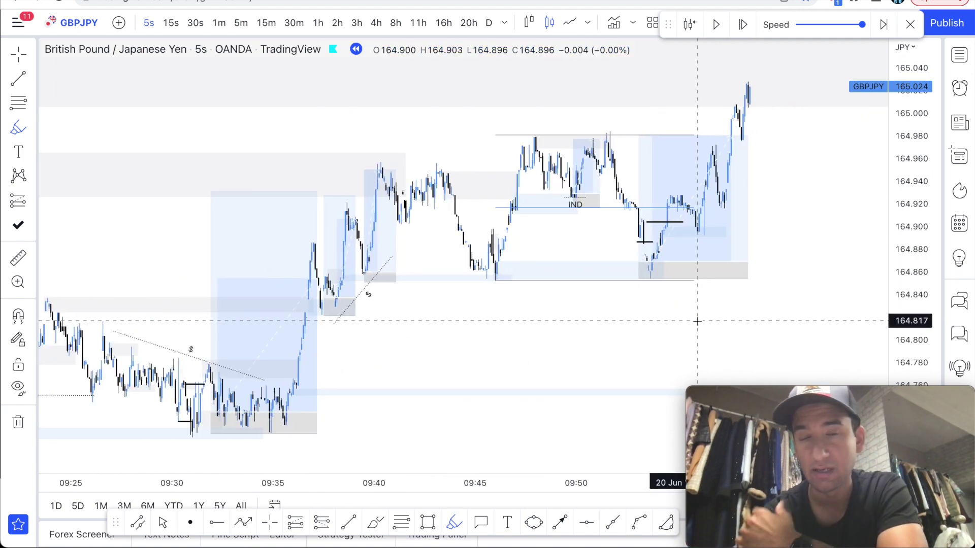
scroll(697, 320, "up", 2)
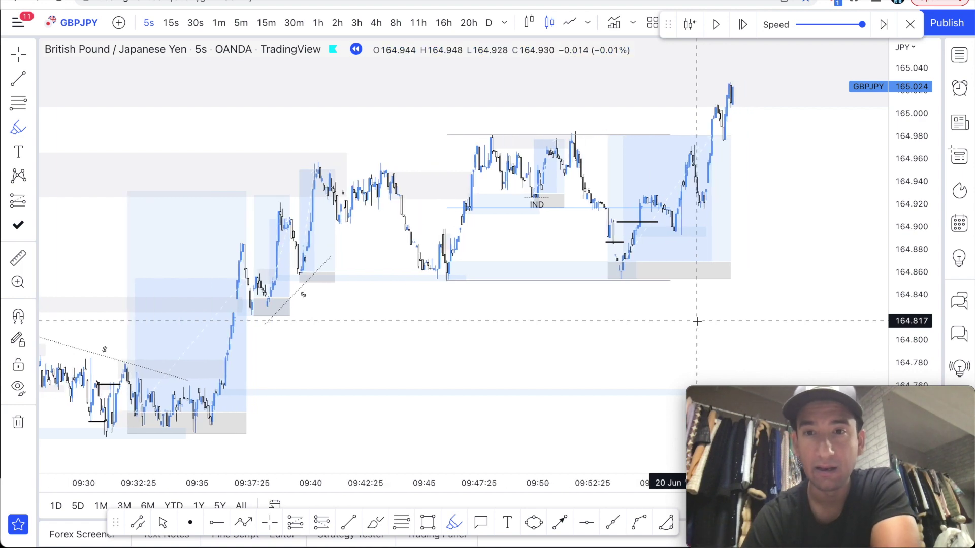
scroll(697, 321, "up", 4)
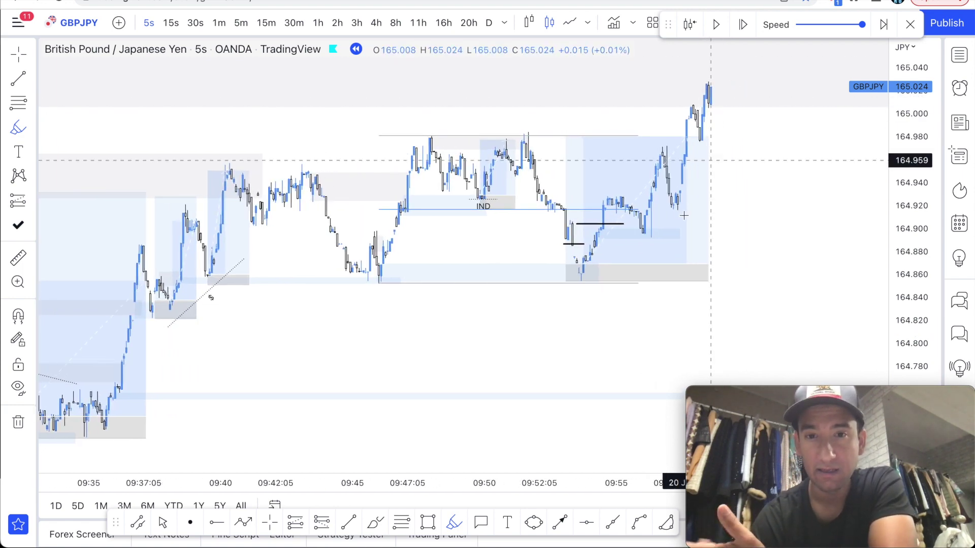
scroll(684, 215, "left", 3)
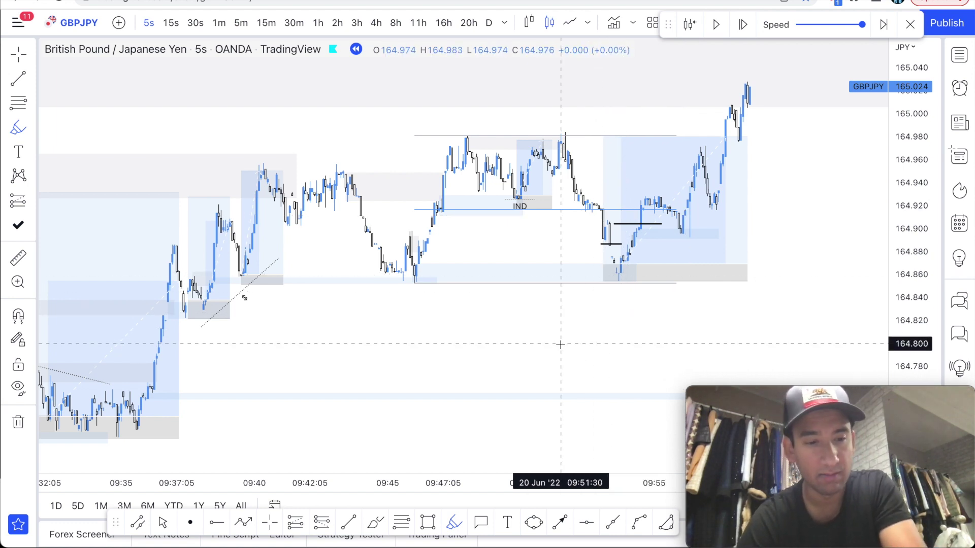
Inspect the long positions from 09:31 to 09:57, checking the target, stop and risk/reward ratio of the last two.
scroll(510, 338, "left", 8)
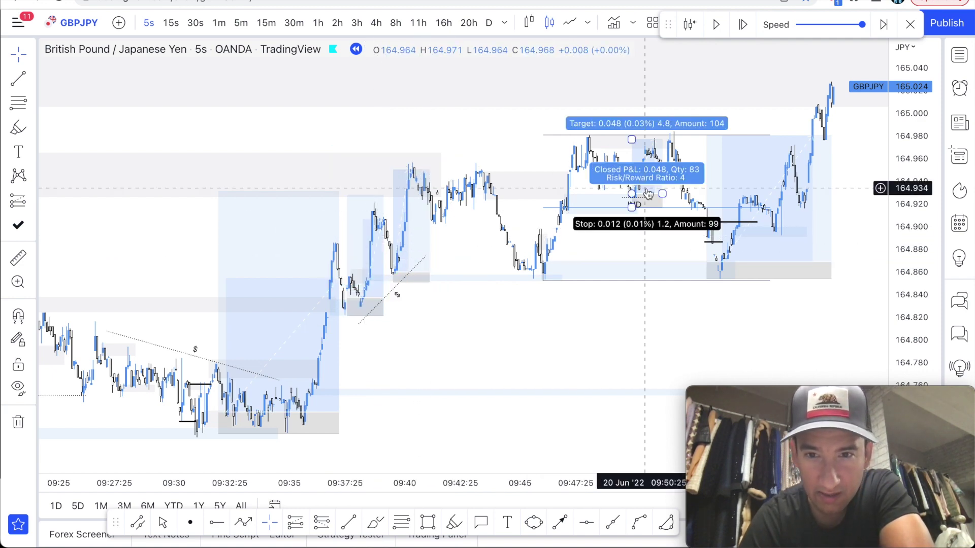
scroll(622, 351, "down", 3)
scroll(622, 352, "up", 2)
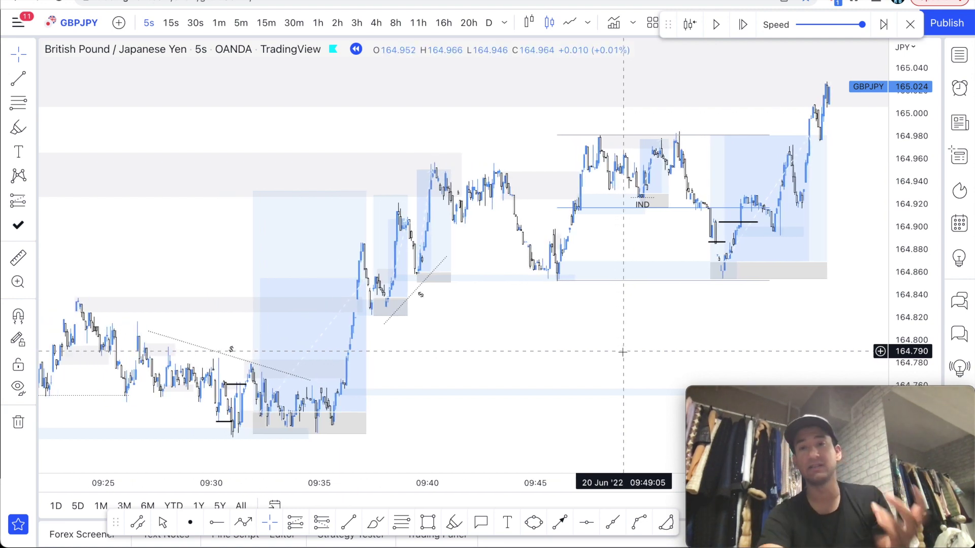
scroll(622, 352, "up", 1)
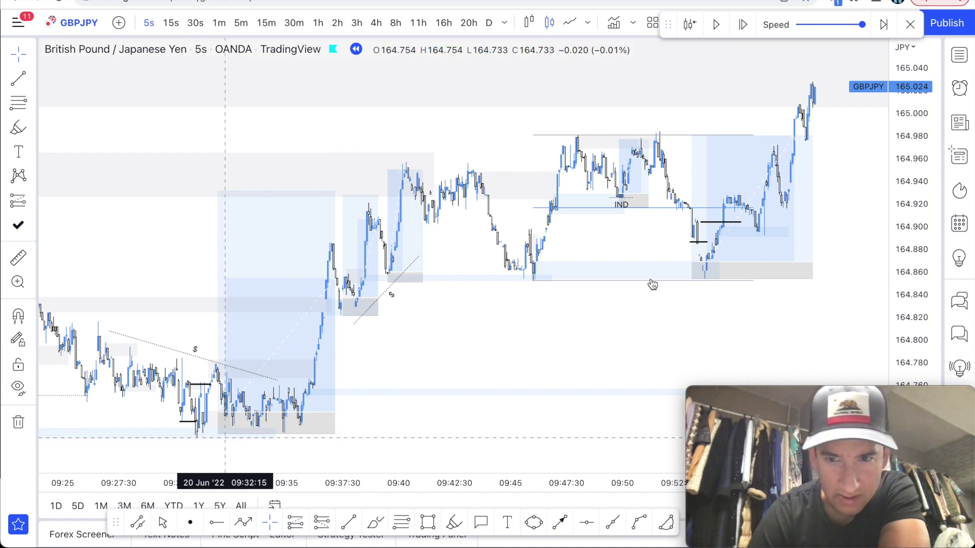
scroll(708, 313, "right", 5)
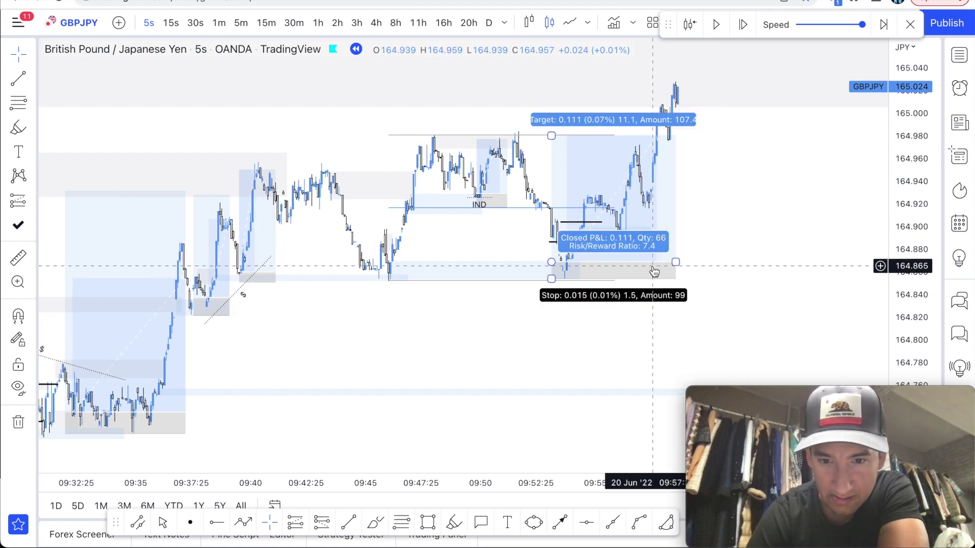
scroll(654, 273, "right", 2)
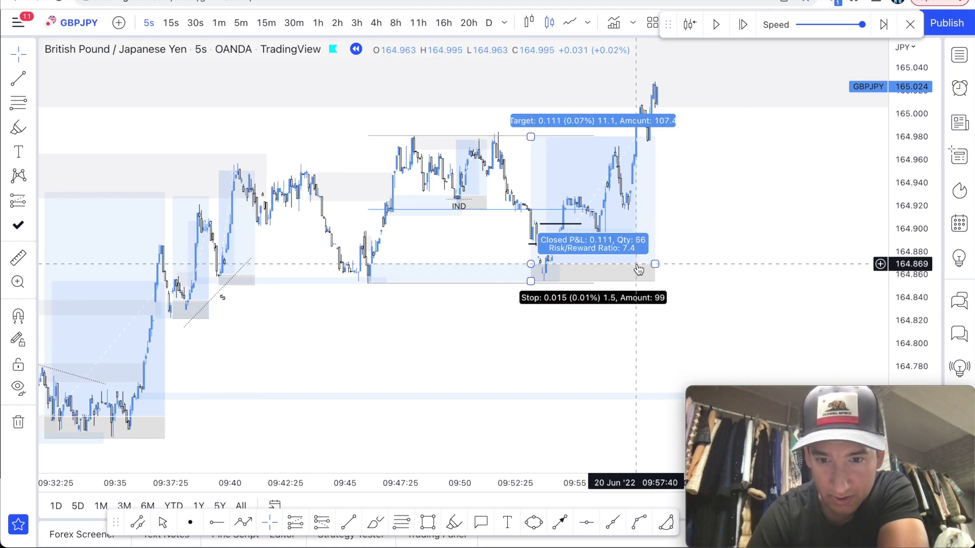
scroll(710, 239, "left", 5)
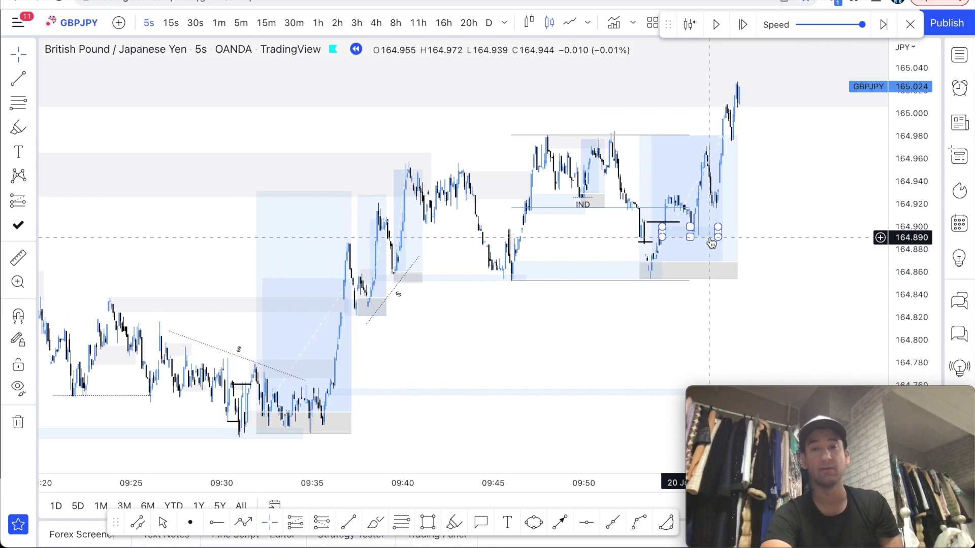
scroll(644, 328, "right", 5)
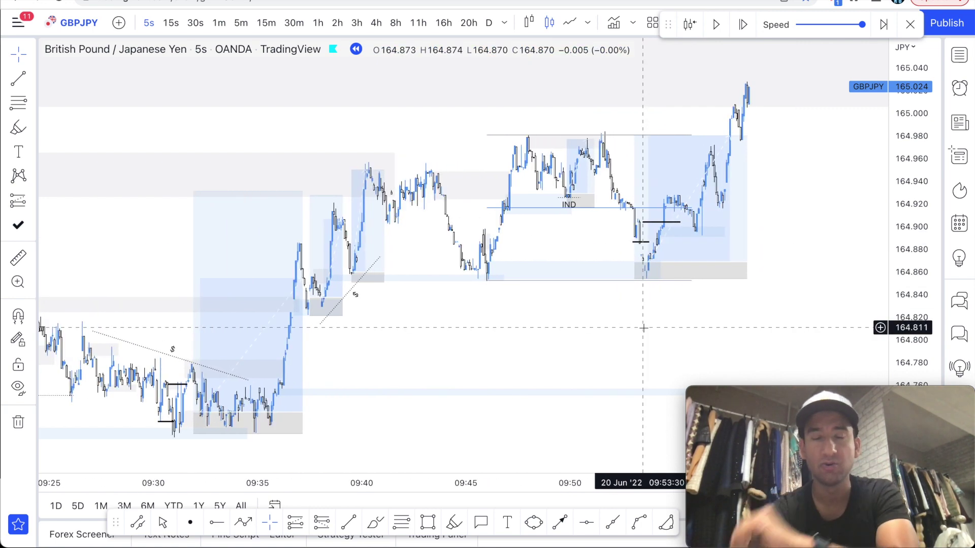
scroll(643, 328, "up", 2)
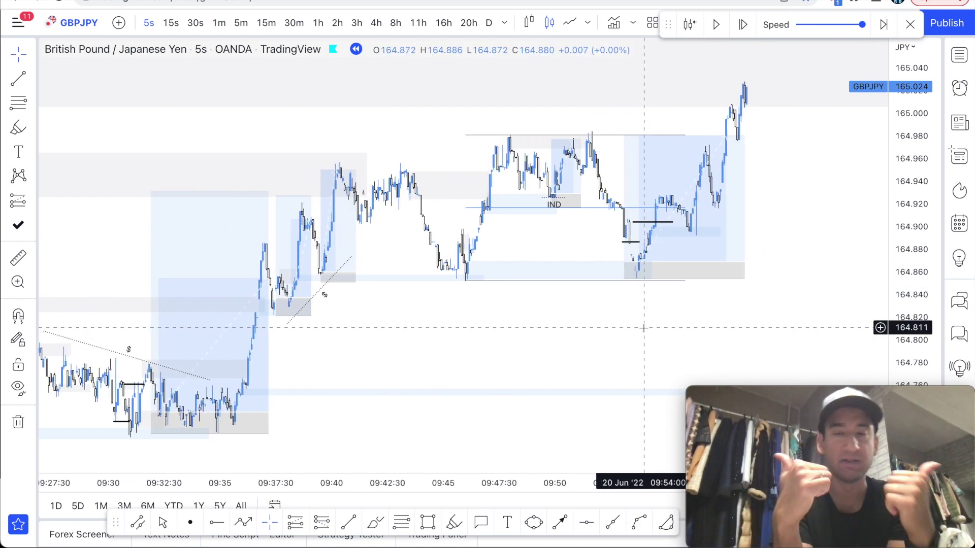